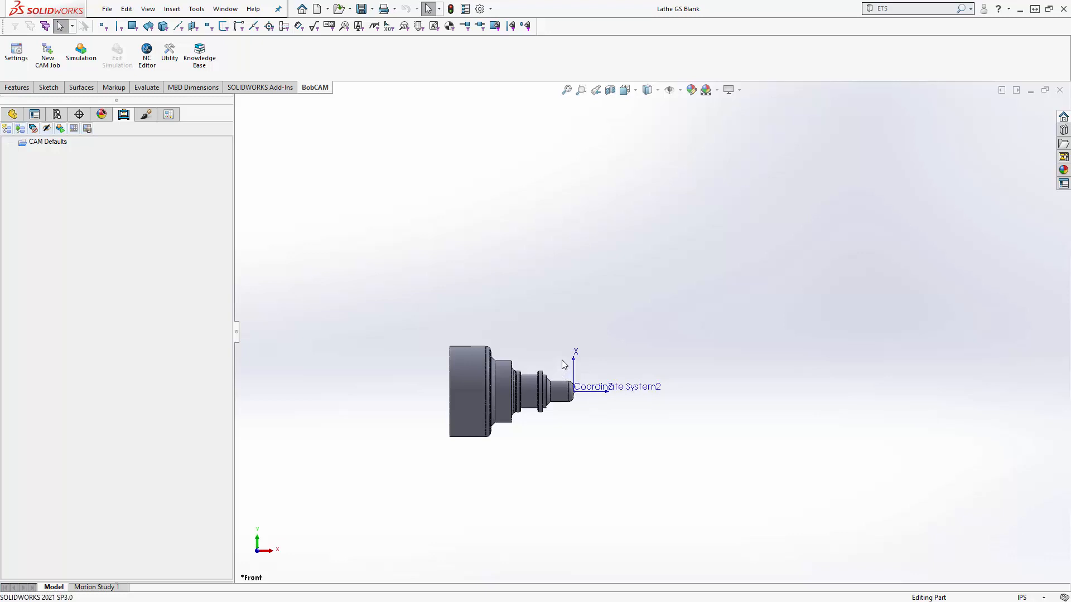
# Create a new turning job on the BC_2x_Lathe machine with the stock wizard enabled
pyautogui.scroll(-3, 506, 433)
pyautogui.scroll(-1, 504, 396)
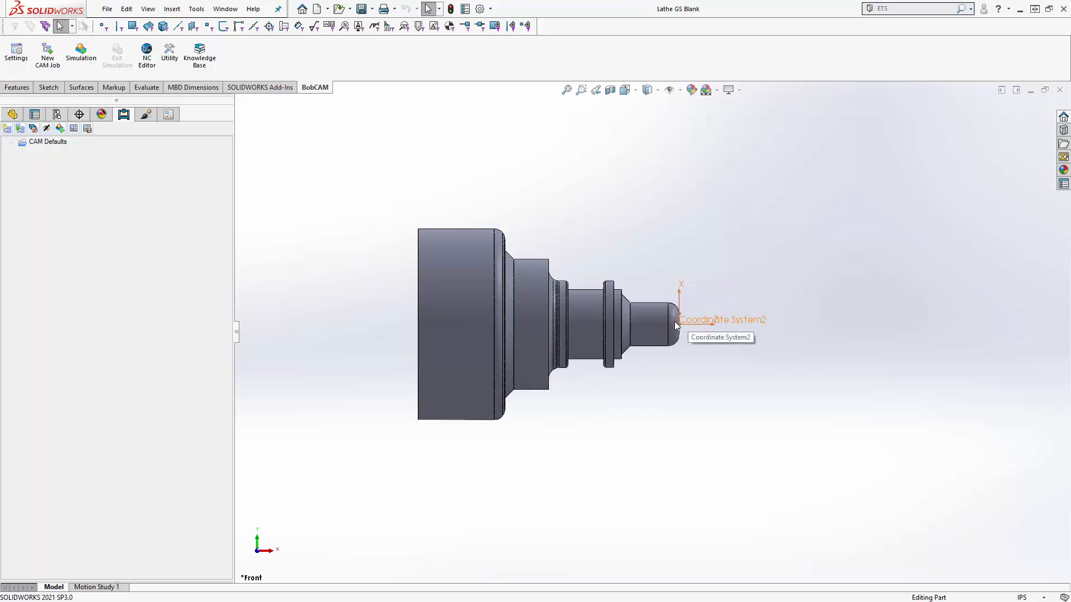
pyautogui.click(696, 330)
pyautogui.moveTo(695, 331); pyautogui.dragTo(685, 352, button='middle')
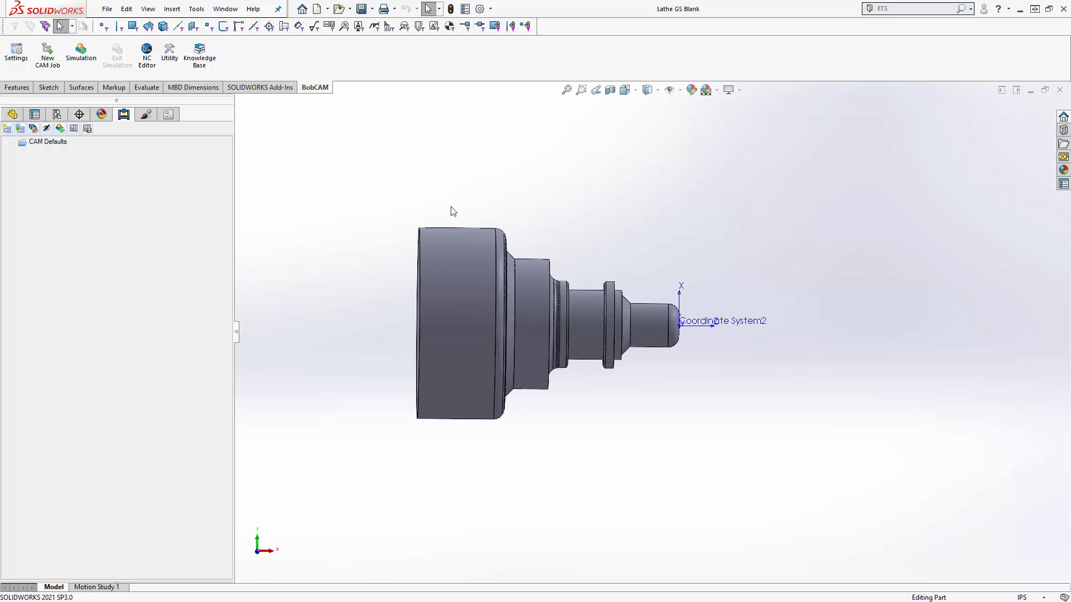
pyautogui.rightClick(52, 144)
pyautogui.click(75, 150)
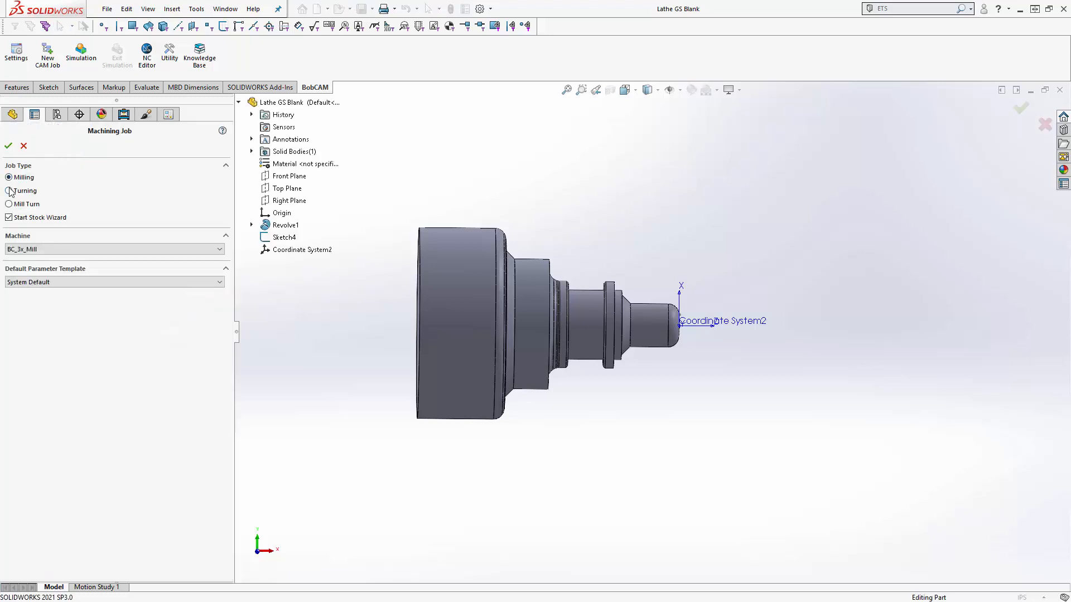
pyautogui.click(10, 191)
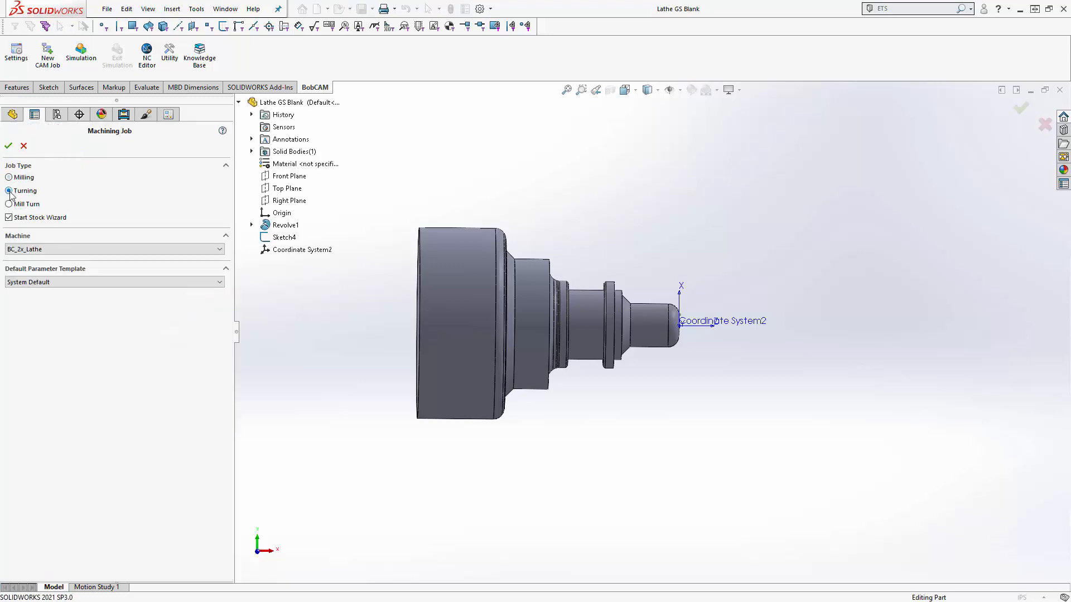
pyautogui.click(27, 250)
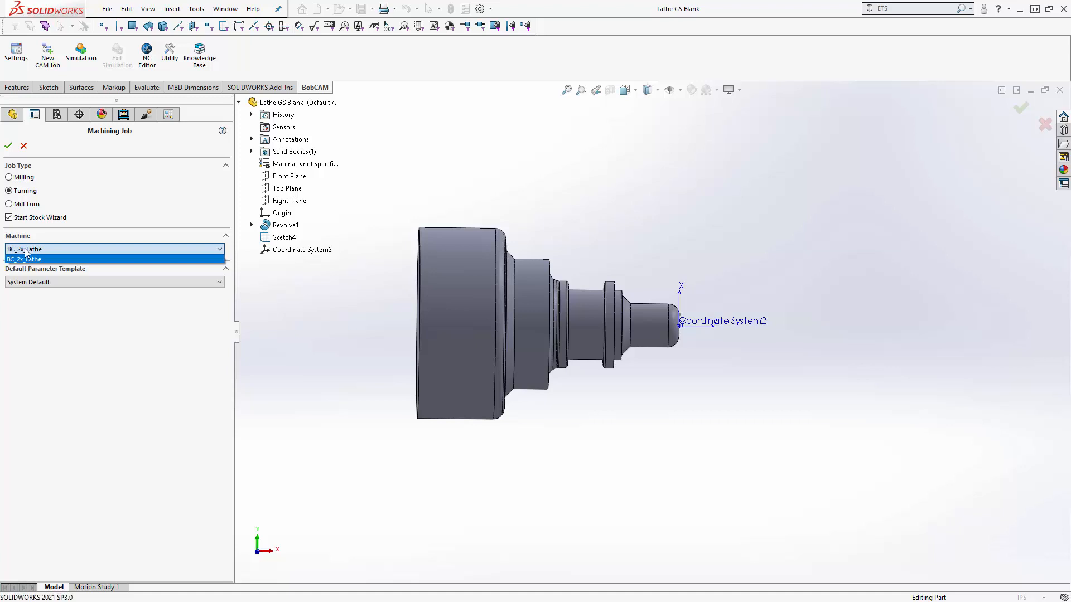
pyautogui.click(26, 251)
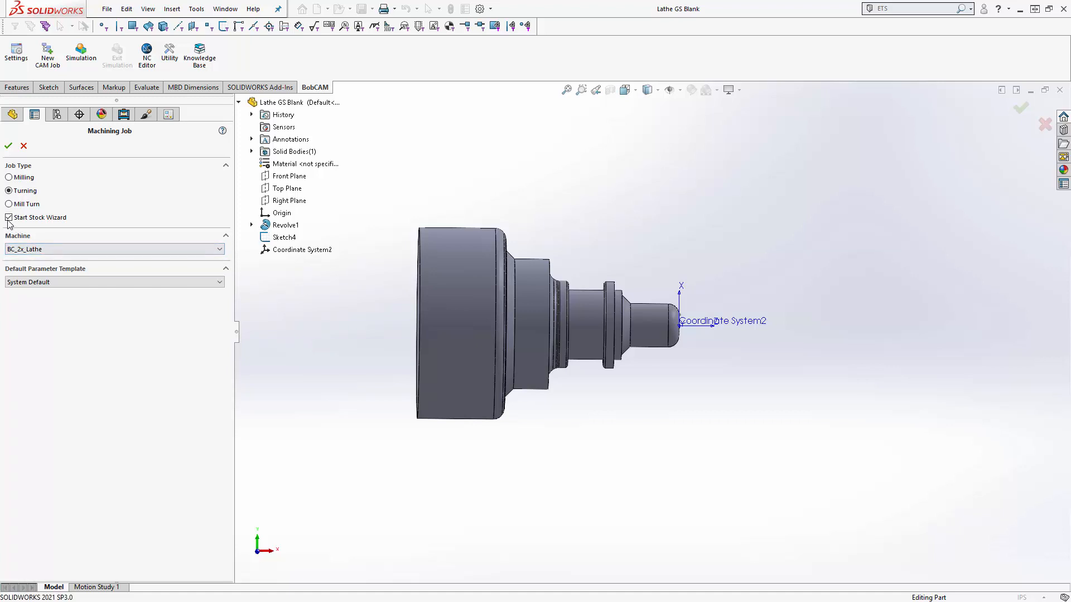
pyautogui.click(8, 146)
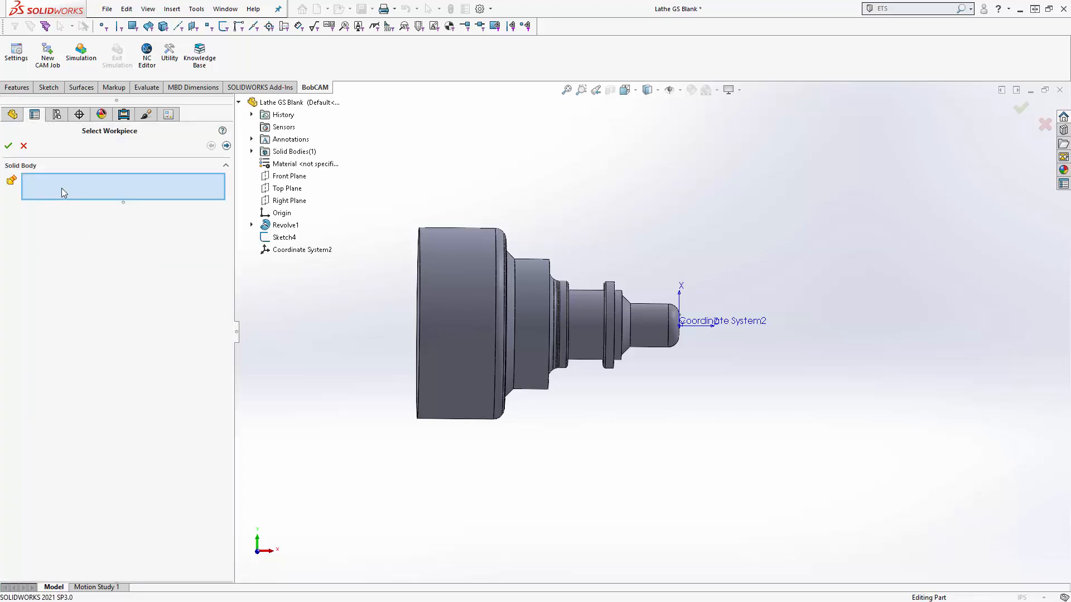
# Choose the revolved body as the workpiece and place cylindrical stock on Coordinate System2
pyautogui.click(461, 330)
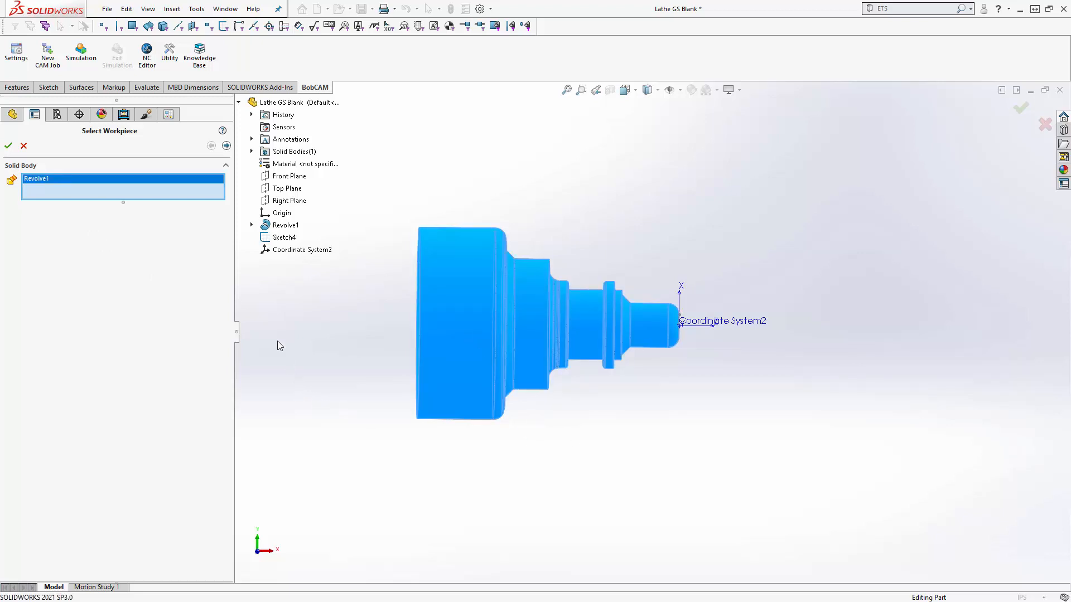
pyautogui.click(227, 146)
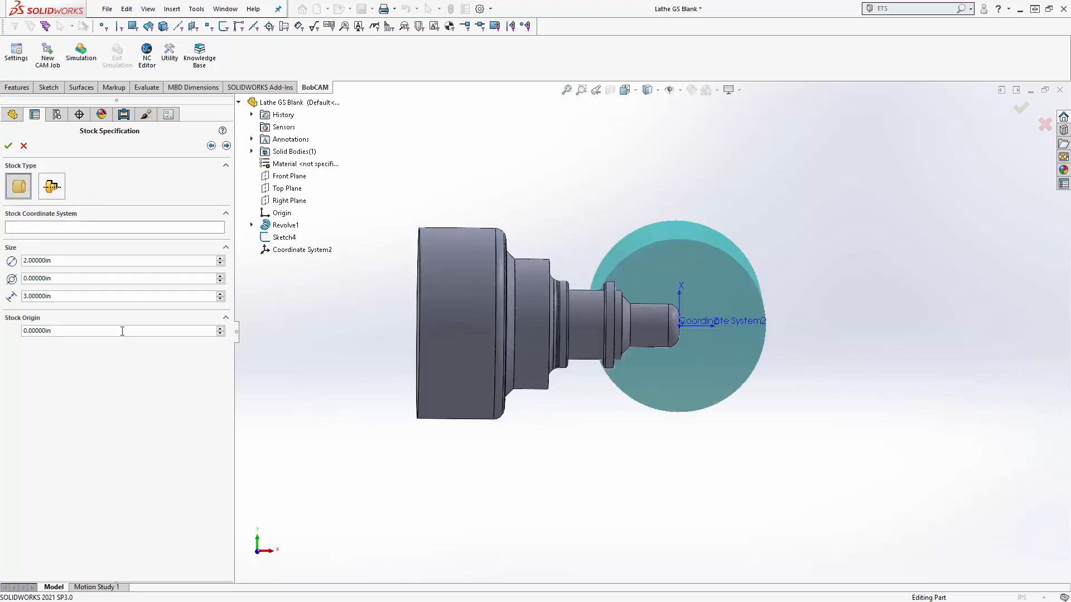
pyautogui.moveTo(707, 527); pyautogui.dragTo(659, 524, button='middle')
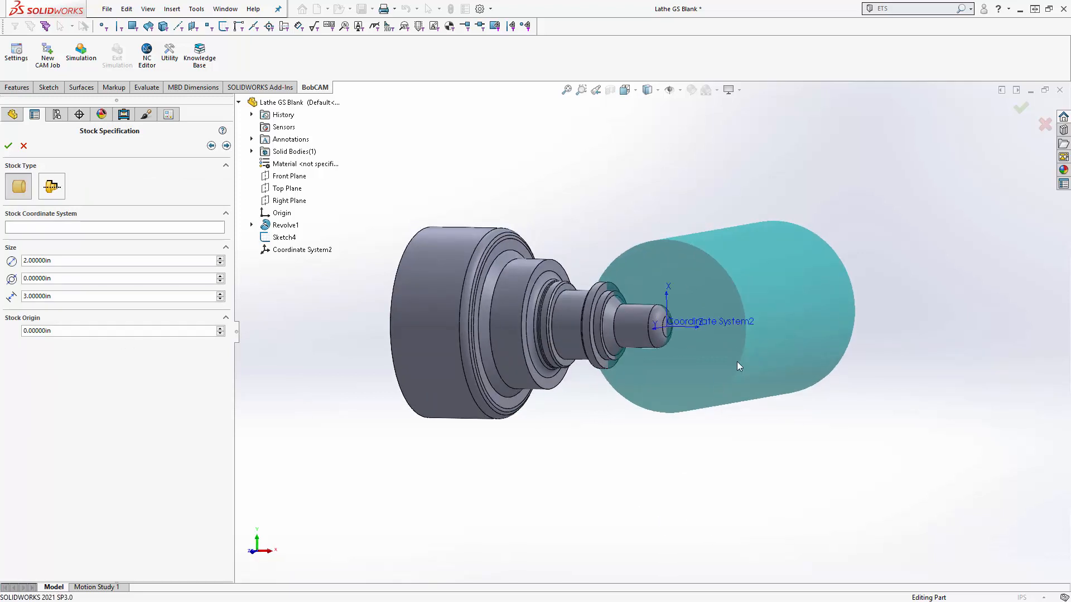
pyautogui.moveTo(739, 385); pyautogui.dragTo(725, 384, button='middle')
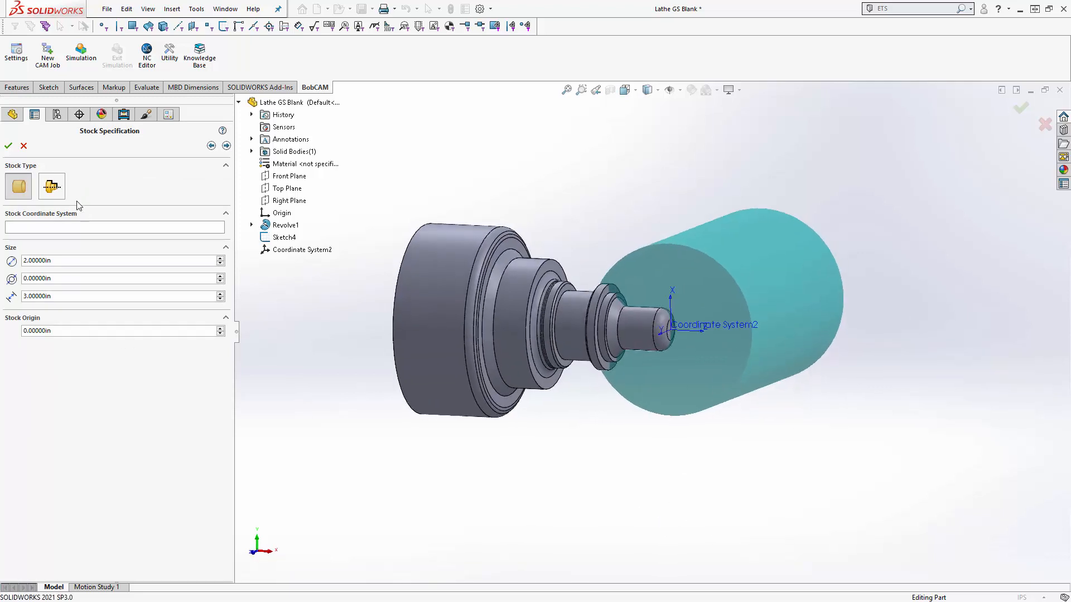
pyautogui.click(23, 193)
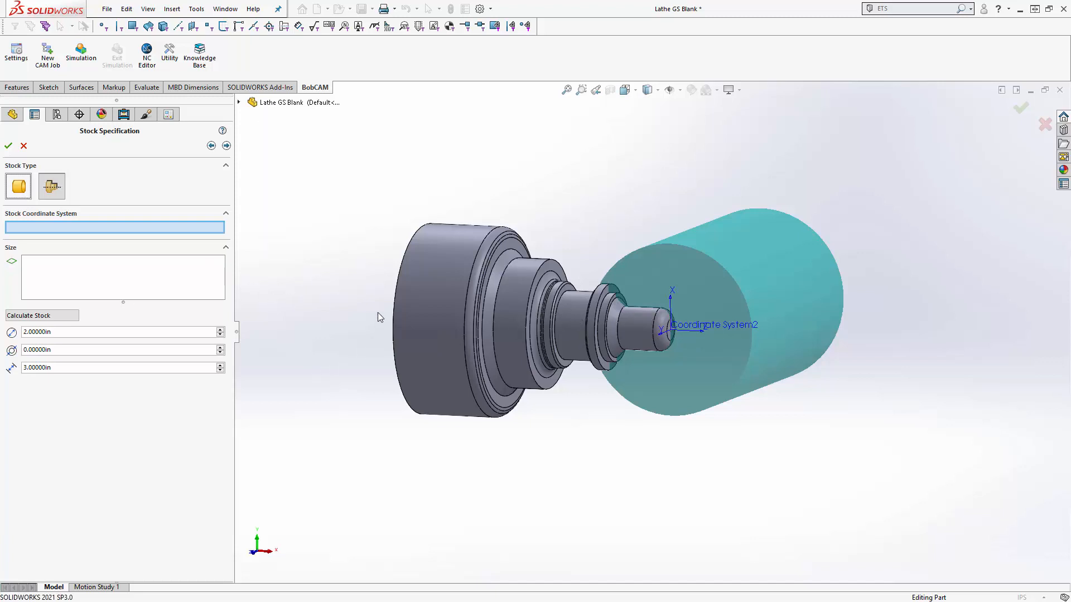
pyautogui.click(18, 188)
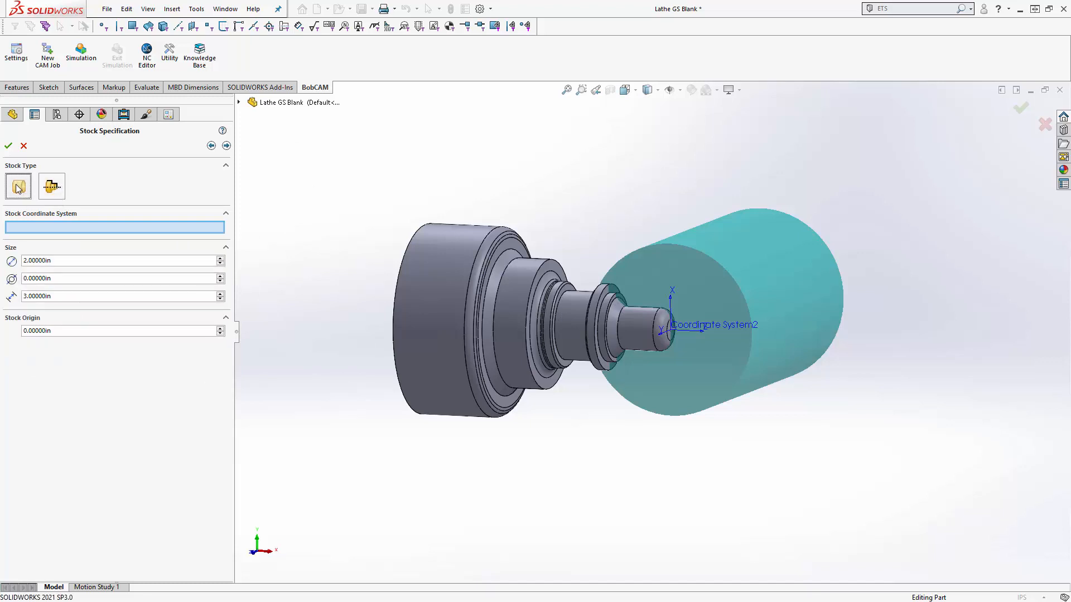
pyautogui.click(700, 325)
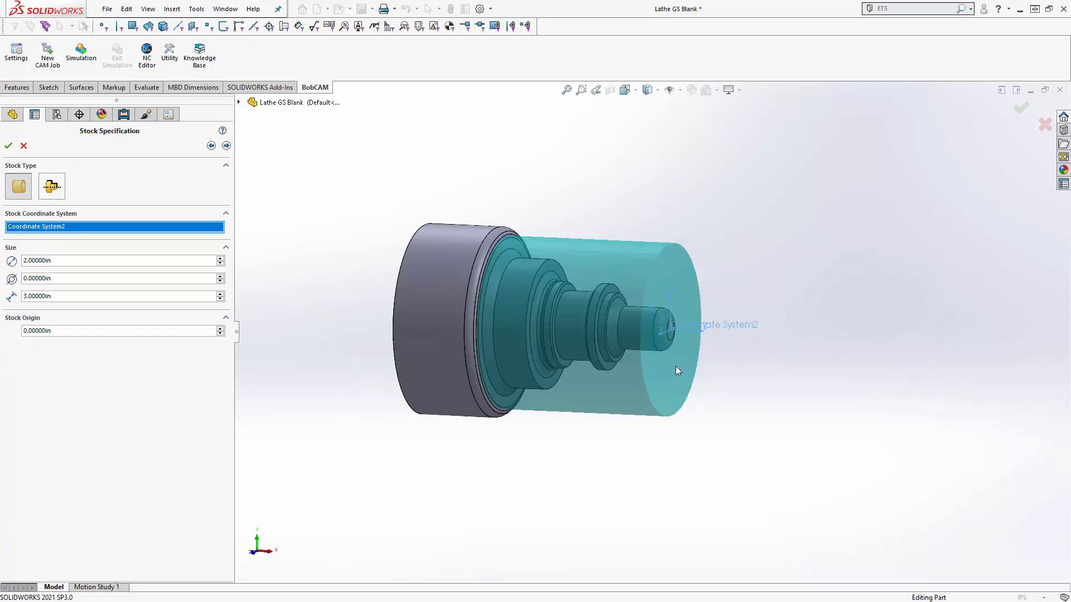
pyautogui.moveTo(648, 393); pyautogui.dragTo(591, 393, button='middle')
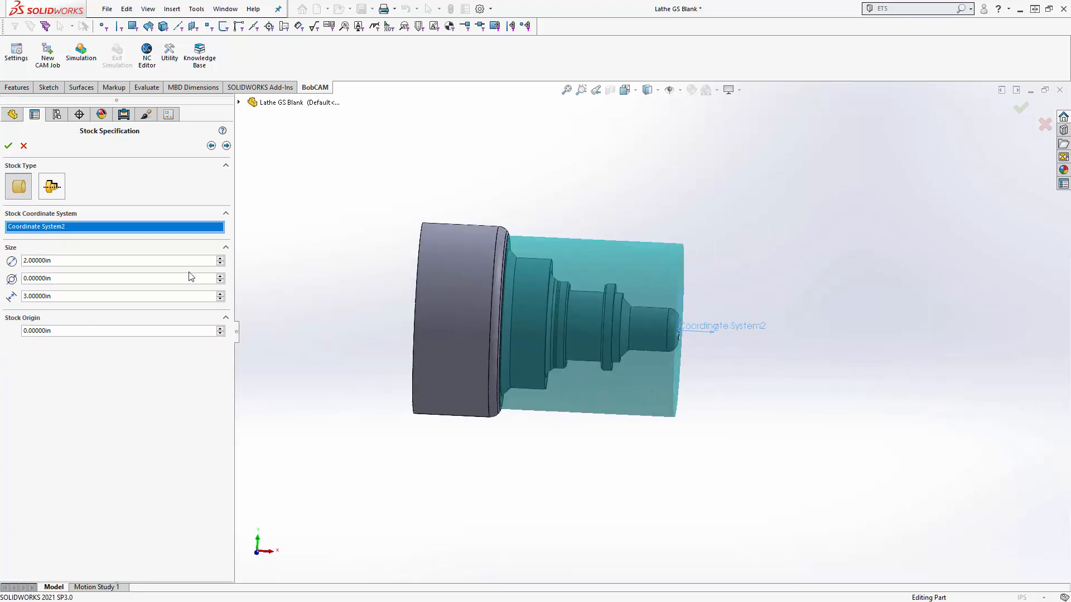
# Set the cylindrical stock's outer diameter to 2.5 in and its length to 3.5 in
pyautogui.click(60, 259)
pyautogui.write('2.5')
pyautogui.click(53, 280)
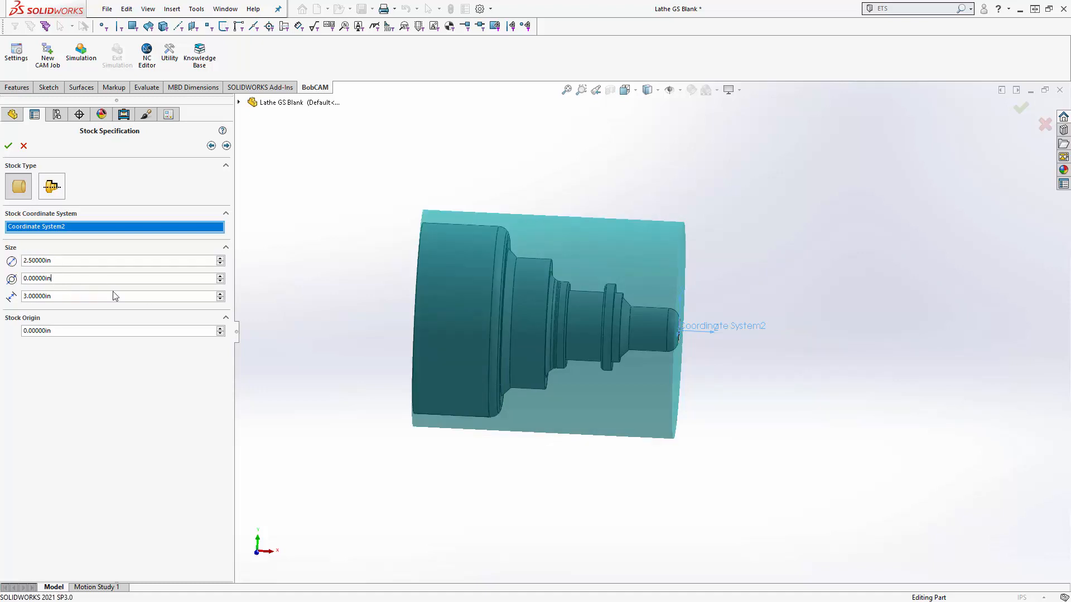
pyautogui.moveTo(680, 332); pyautogui.dragTo(617, 335, button='middle')
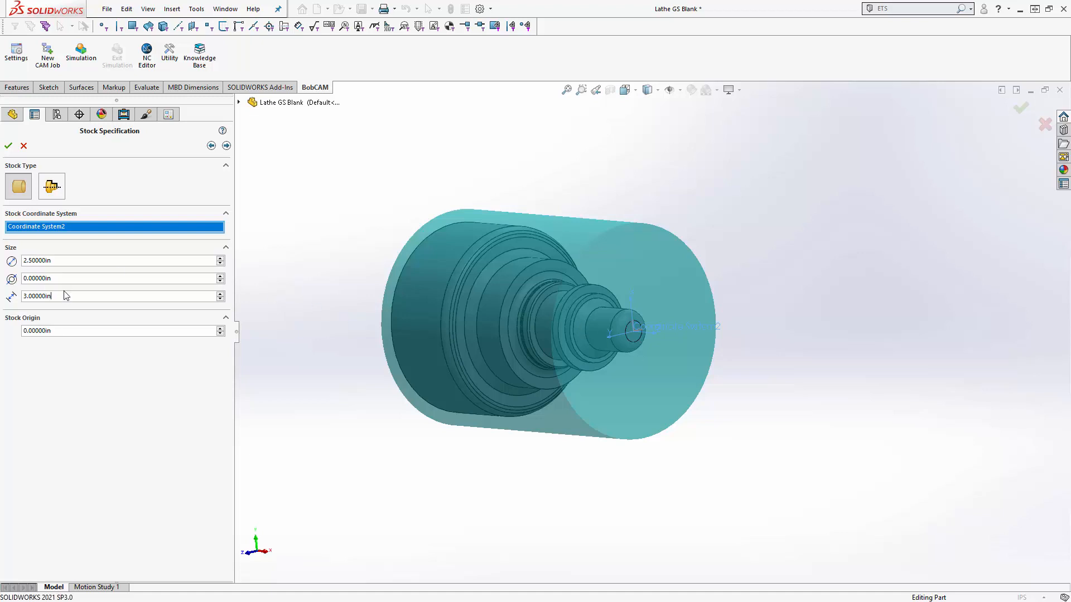
pyautogui.moveTo(382, 348); pyautogui.dragTo(674, 360, button='middle')
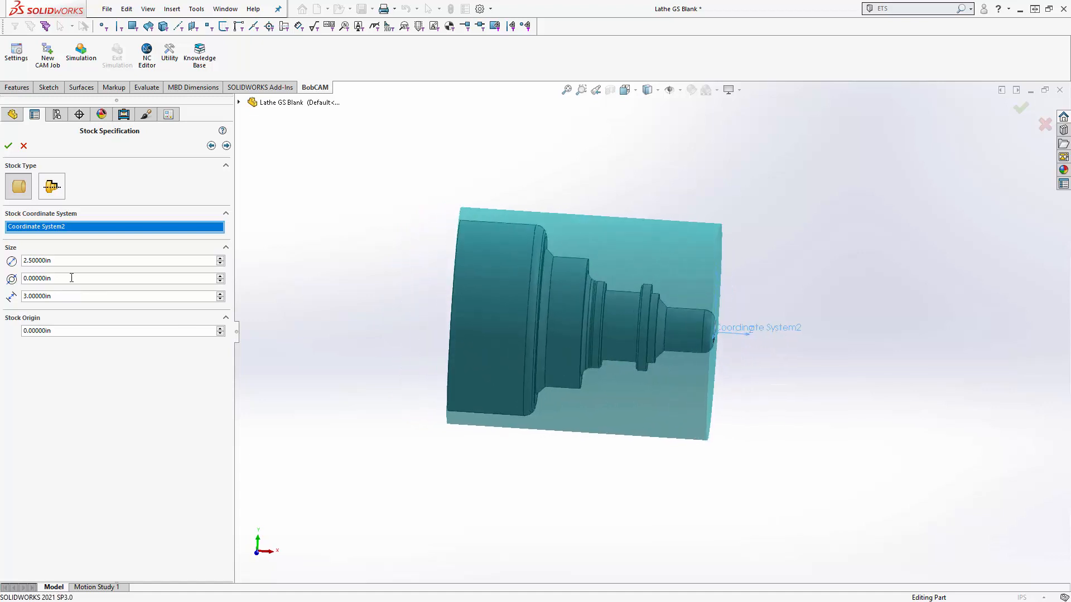
pyautogui.moveTo(65, 296); pyautogui.dragTo(1, 295)
pyautogui.write('3.5')
pyautogui.press('Return')
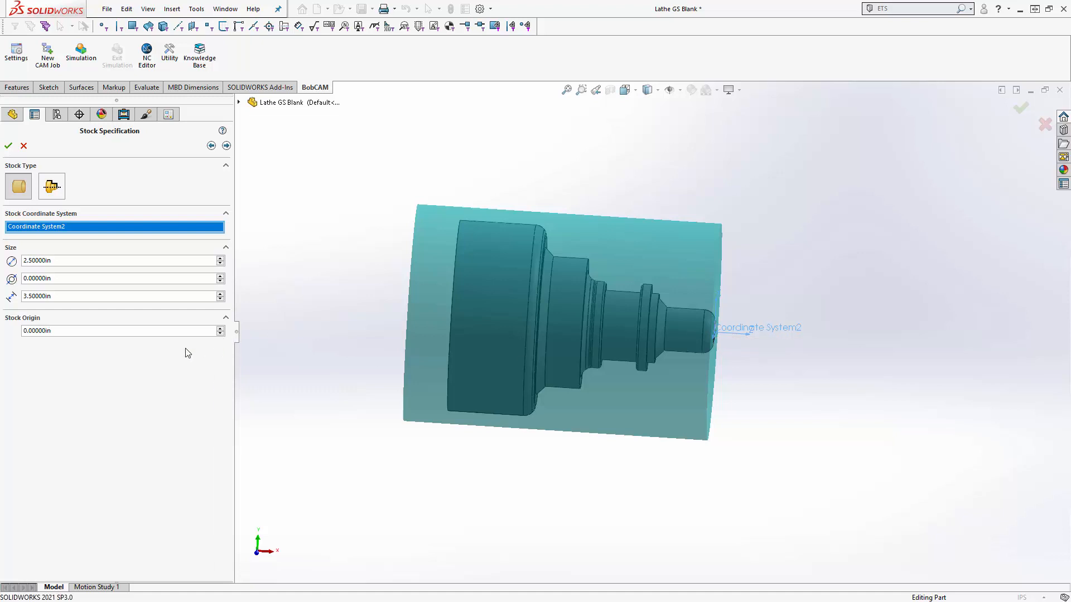
# Set the stock origin offset to 0.1 in and accept the stock specification
pyautogui.doubleClick(37, 331)
pyautogui.write('.1')
pyautogui.click(65, 296)
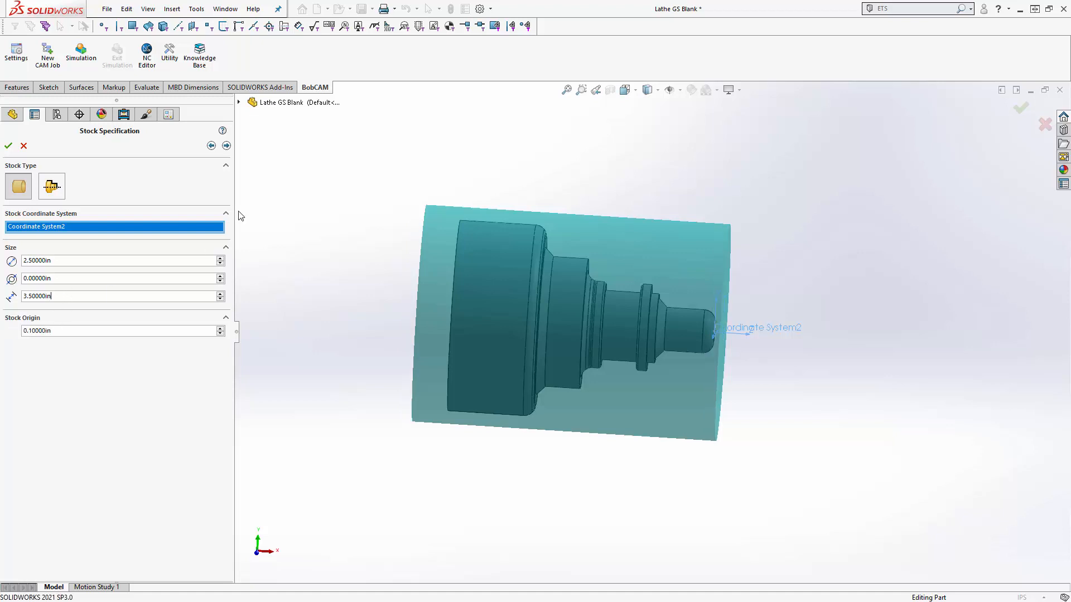
pyautogui.click(227, 146)
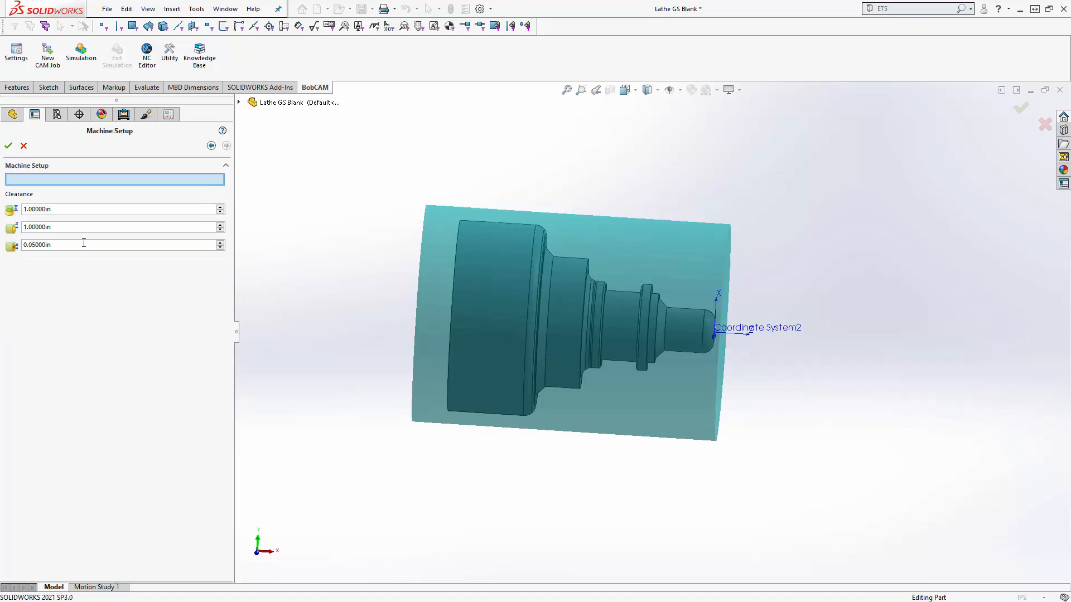
# Assign Coordinate System2 to the machine setup, keep the default clearances and finish the wizard
pyautogui.click(745, 332)
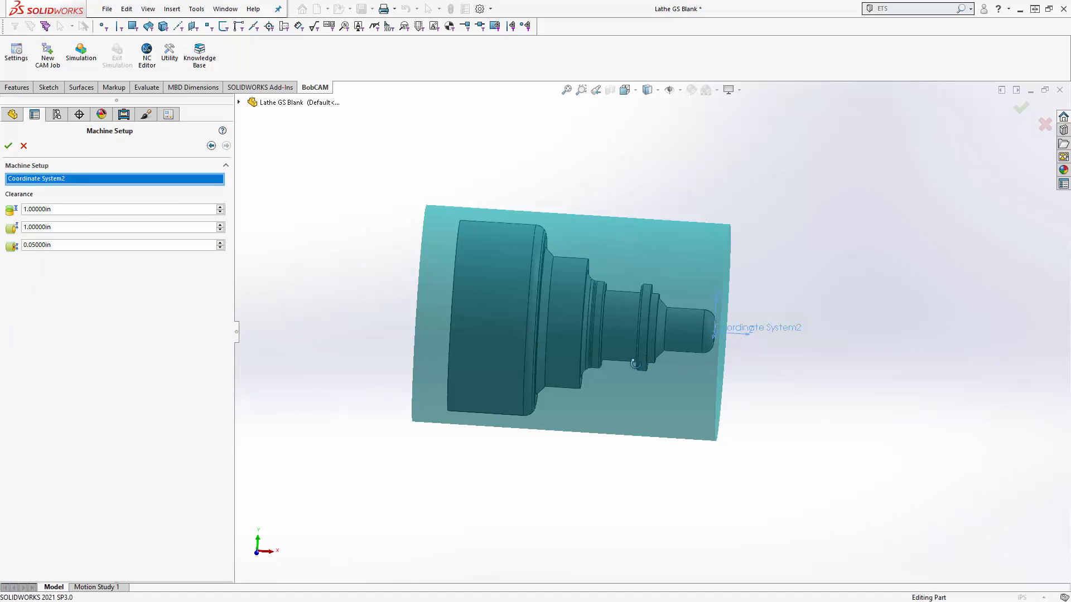
pyautogui.moveTo(634, 364); pyautogui.dragTo(701, 224, button='middle')
pyautogui.moveTo(714, 392); pyautogui.dragTo(734, 315, button='middle')
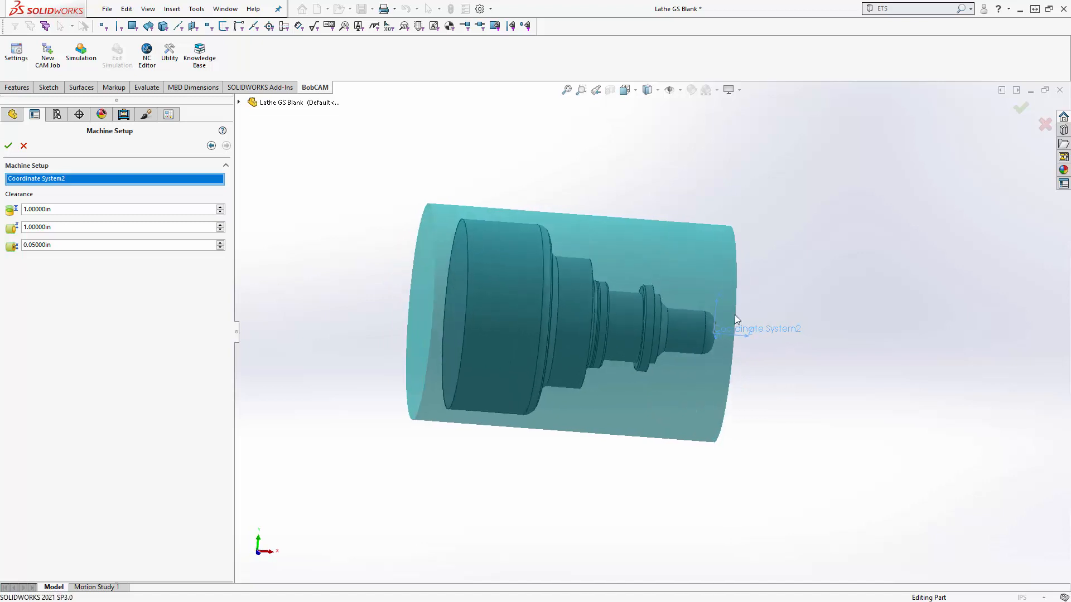
pyautogui.click(61, 209)
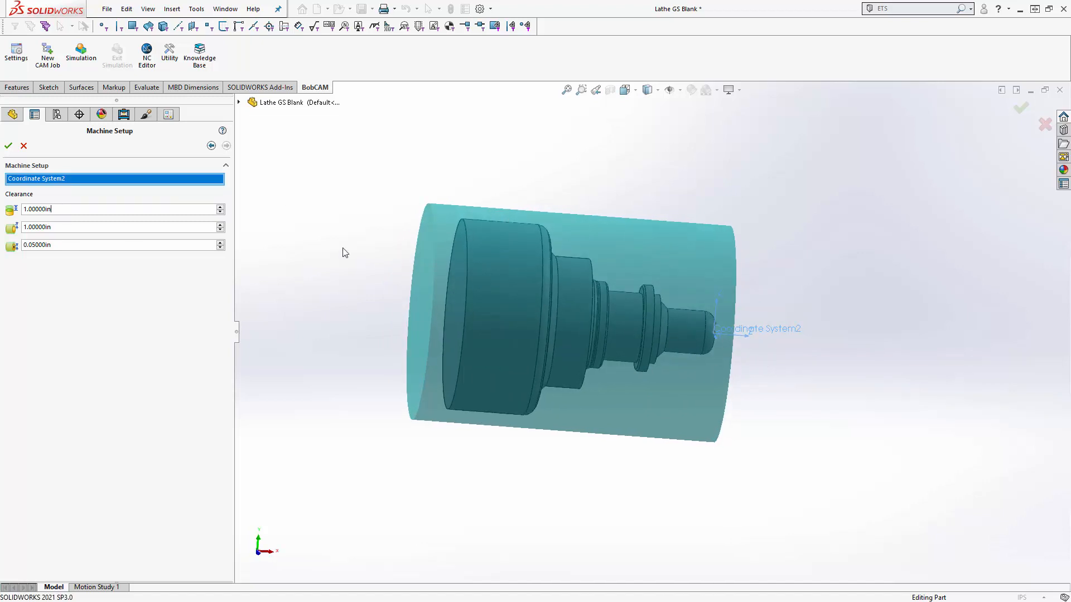
pyautogui.moveTo(576, 254); pyautogui.dragTo(840, 182, button='middle')
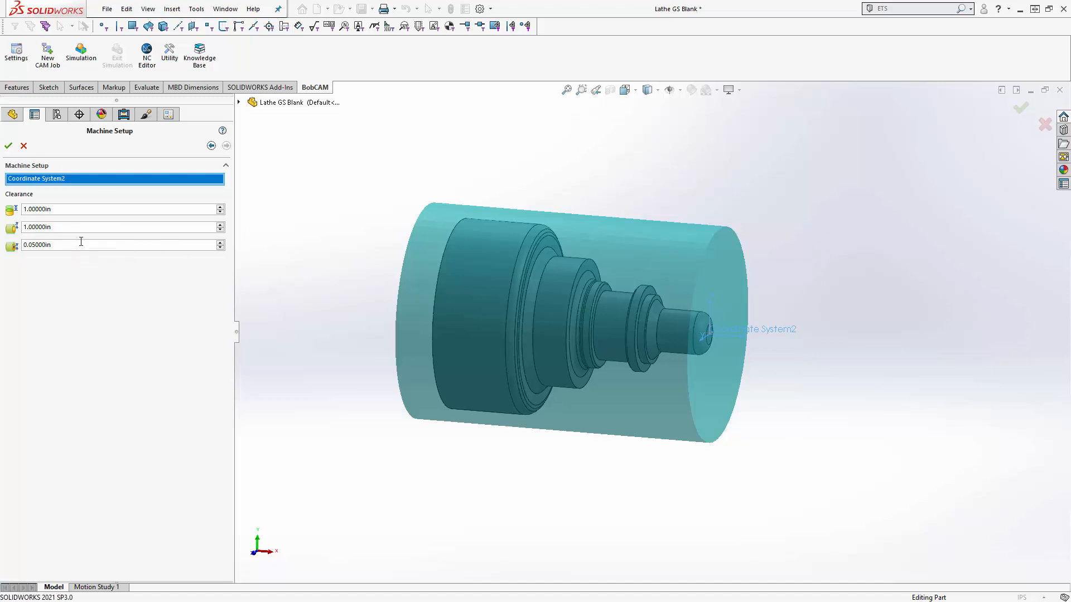
pyautogui.click(8, 146)
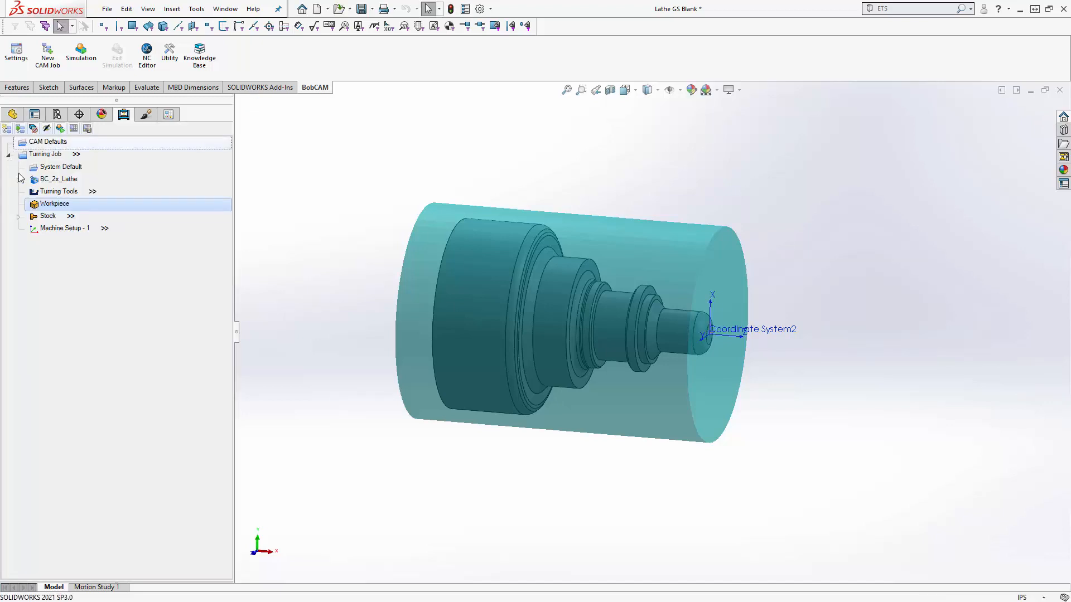
# Hide the stock in the model view and expand its job tree entry to check the material
pyautogui.rightClick(48, 216)
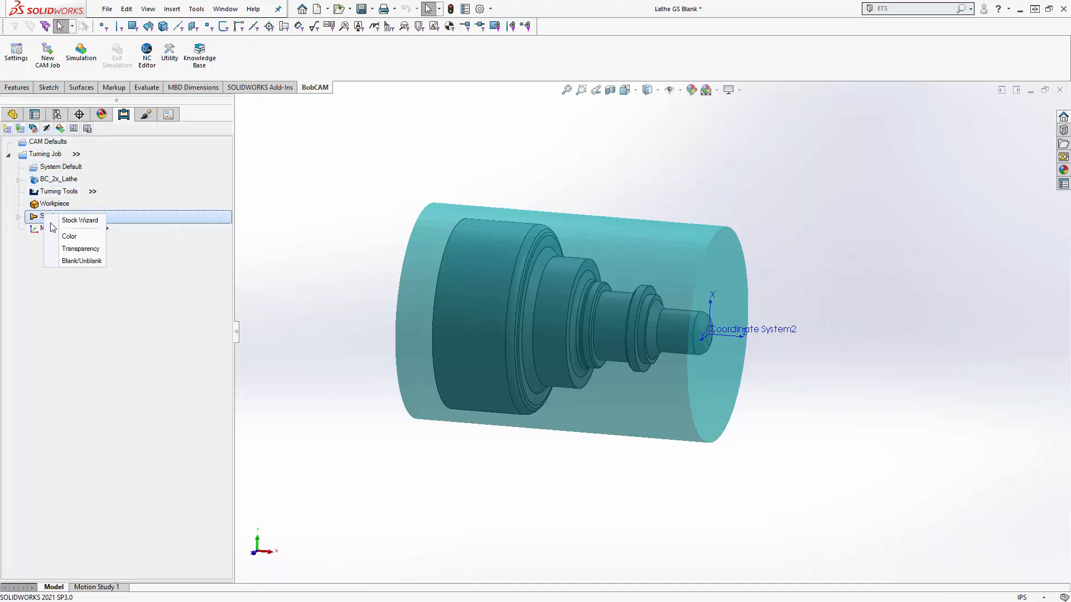
pyautogui.click(77, 262)
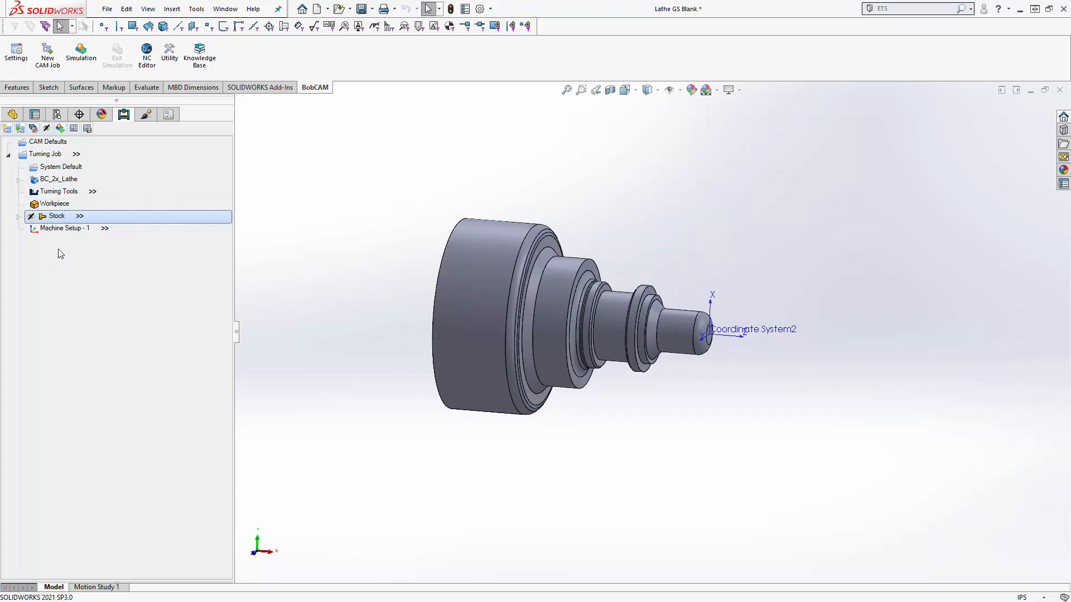
pyautogui.click(19, 217)
pyautogui.click(78, 230)
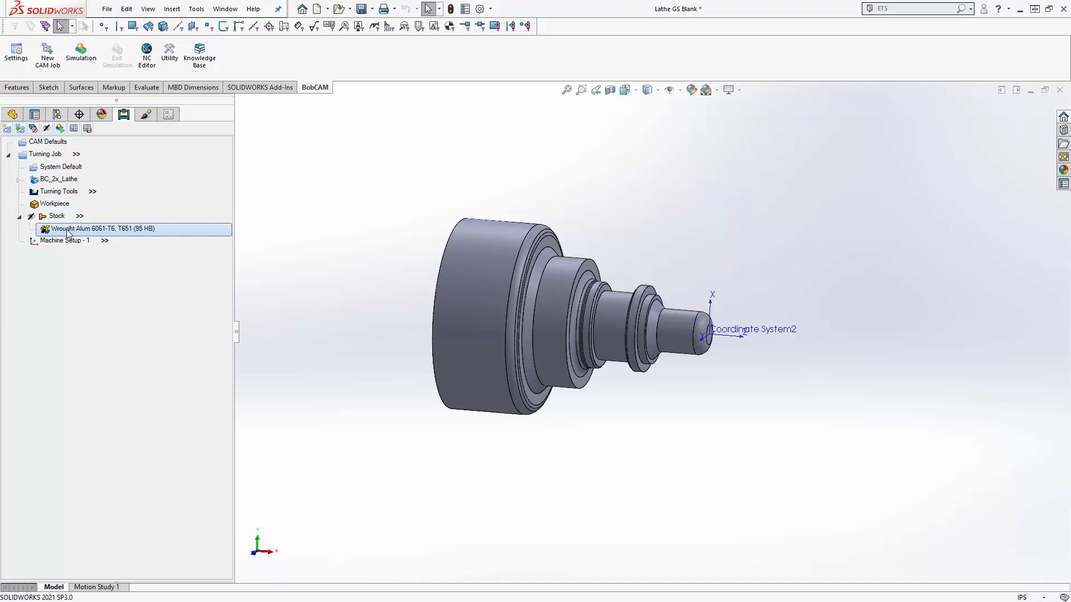
# Add the CNMG - 1/64 RAD - ROUGH TURNING tool from the tool library to the turning job's tool crib
pyautogui.click(62, 194)
pyautogui.rightClick(62, 194)
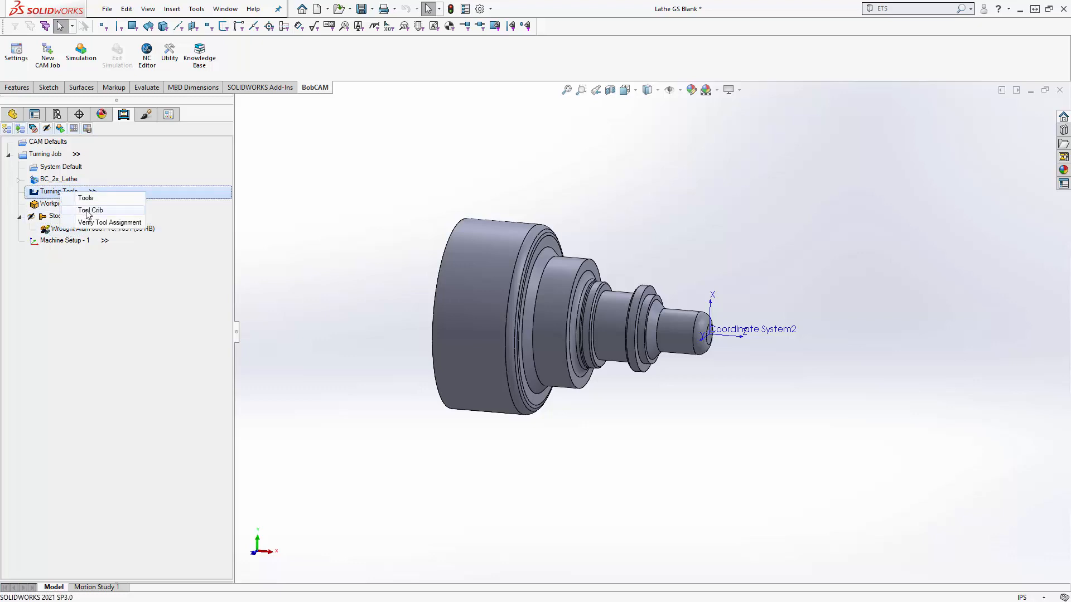
pyautogui.click(88, 211)
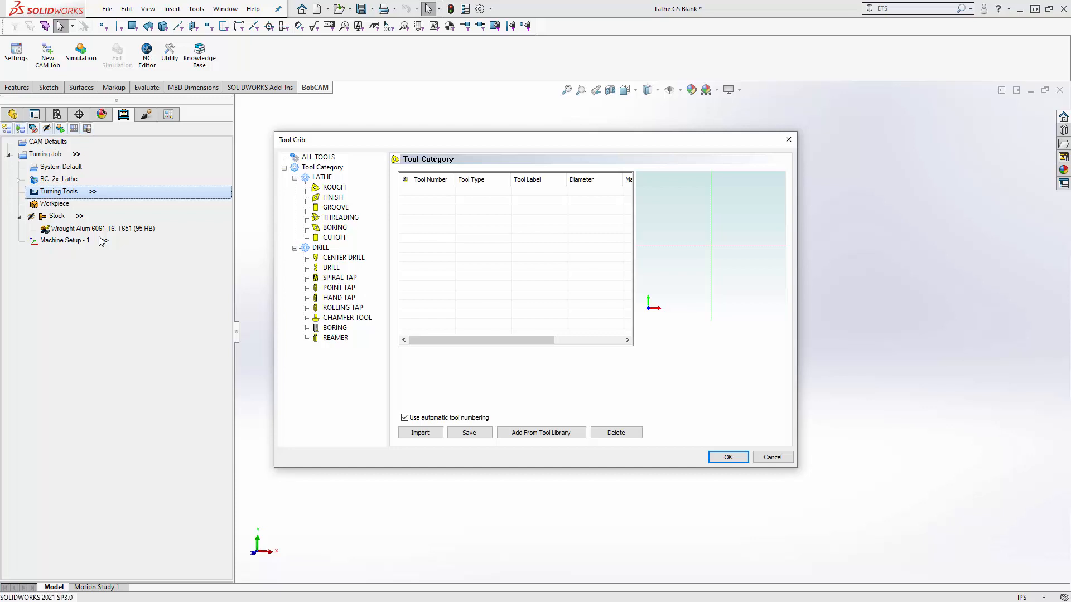
pyautogui.click(336, 188)
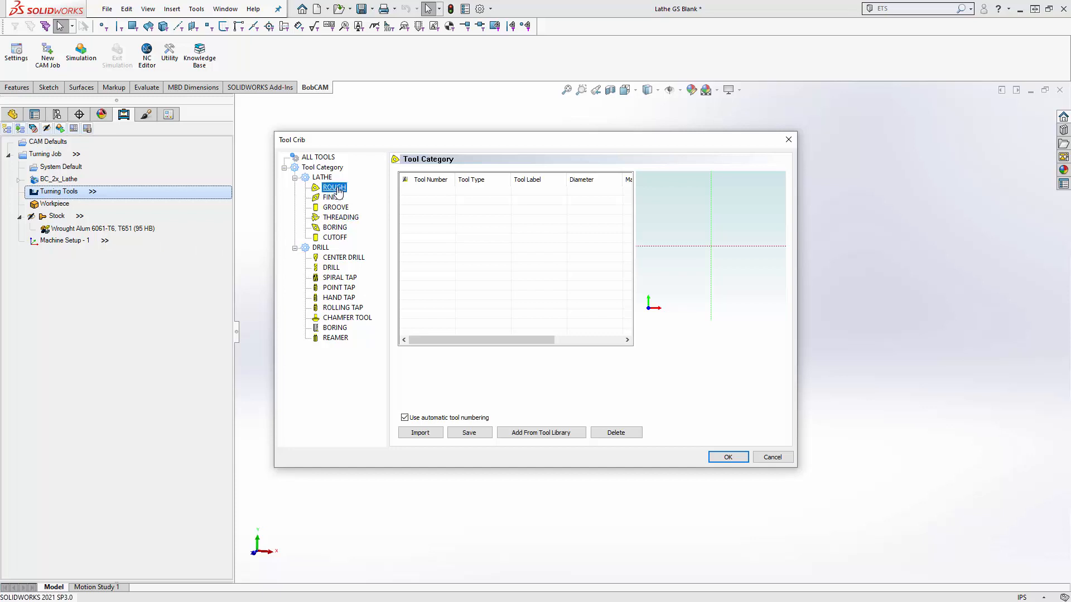
pyautogui.click(545, 433)
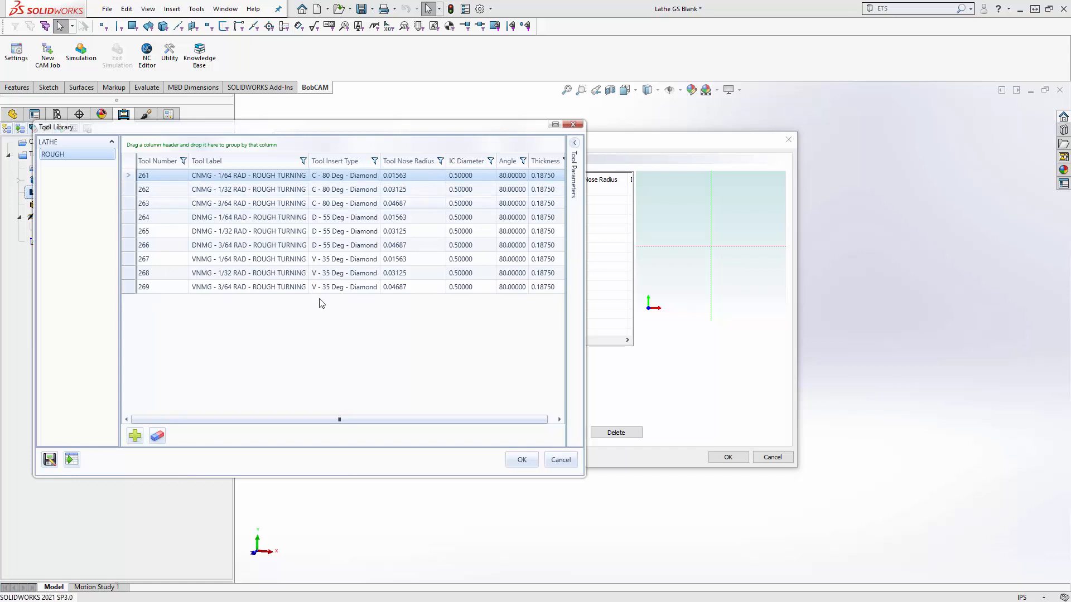
pyautogui.click(519, 461)
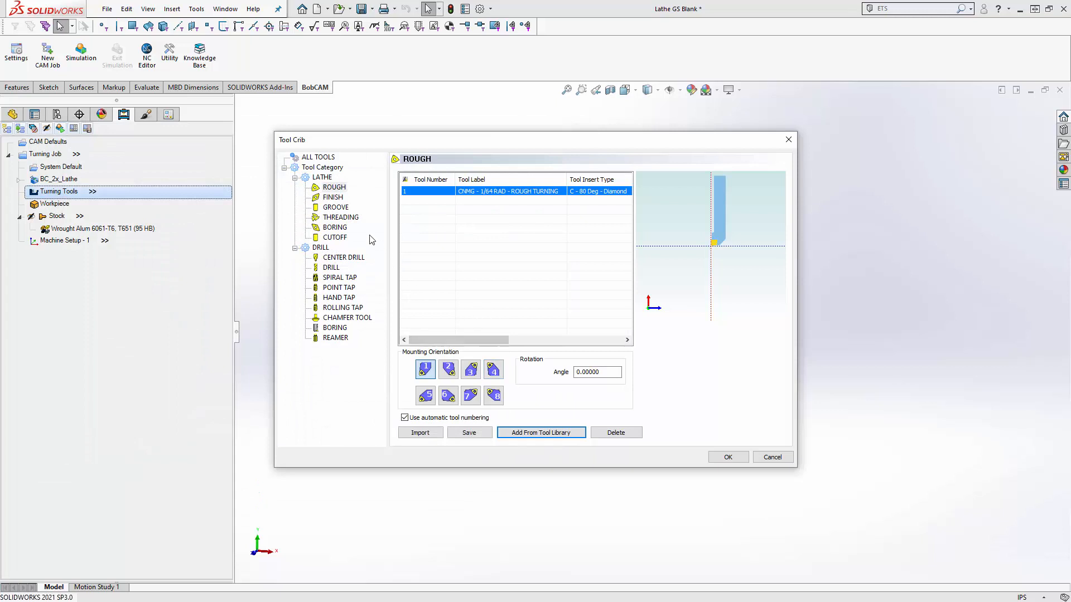
# Add the VNMG - 1/64 RAD - FINISH TURNING tool from the tool library to the crib's finish category
pyautogui.click(331, 198)
pyautogui.click(521, 432)
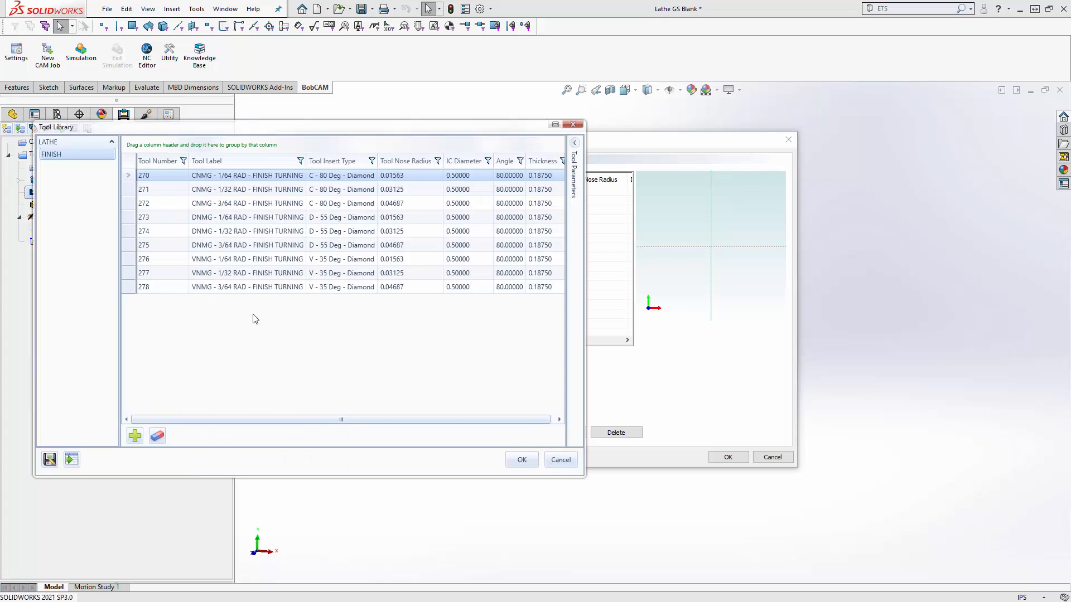
pyautogui.click(239, 261)
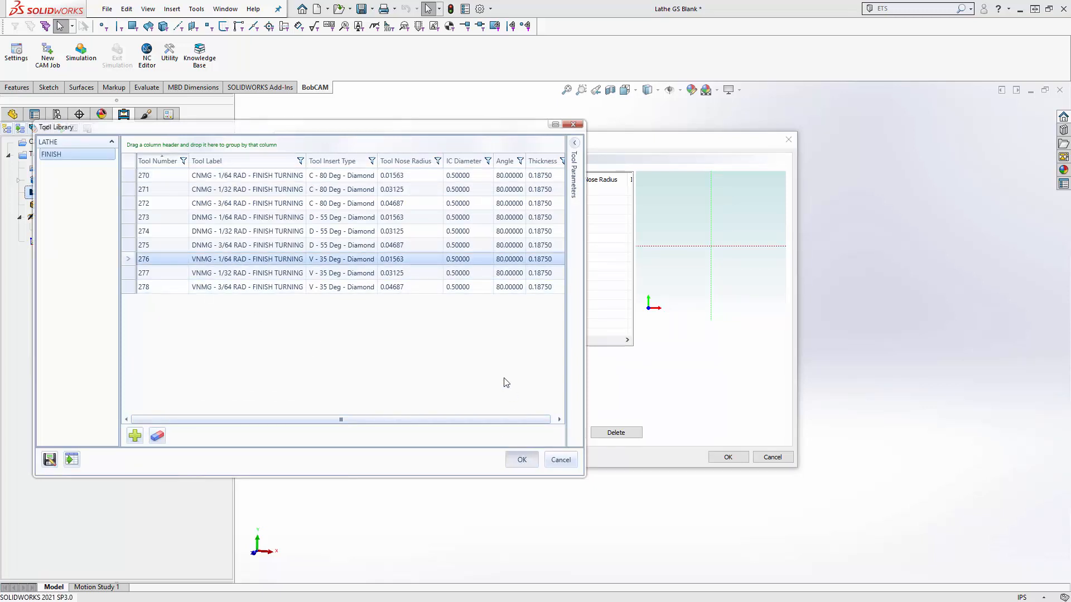
pyautogui.press('Return')
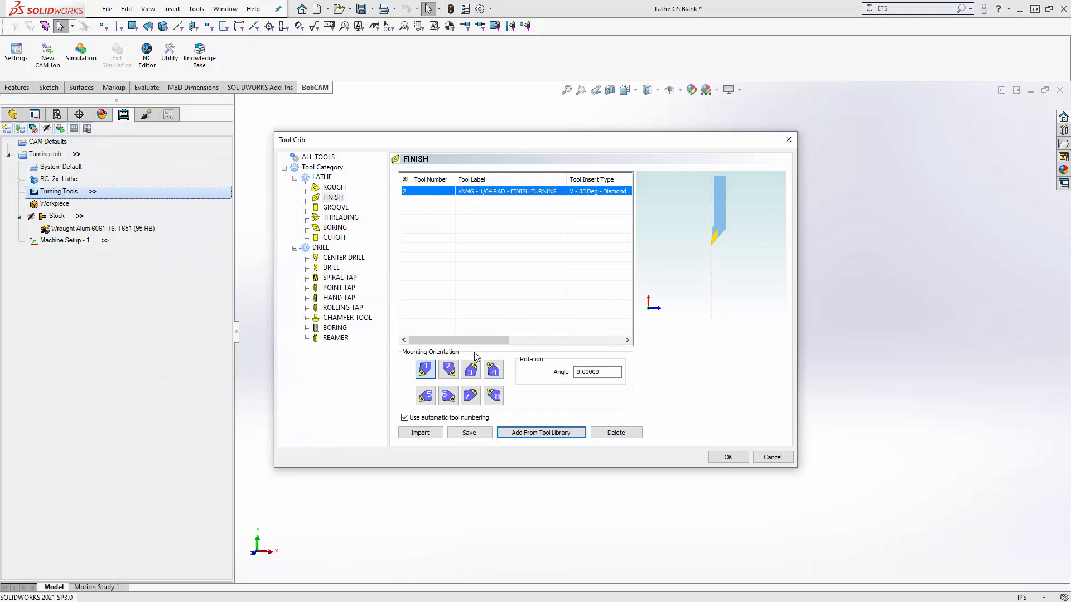
pyautogui.moveTo(423, 138); pyautogui.dragTo(399, 160)
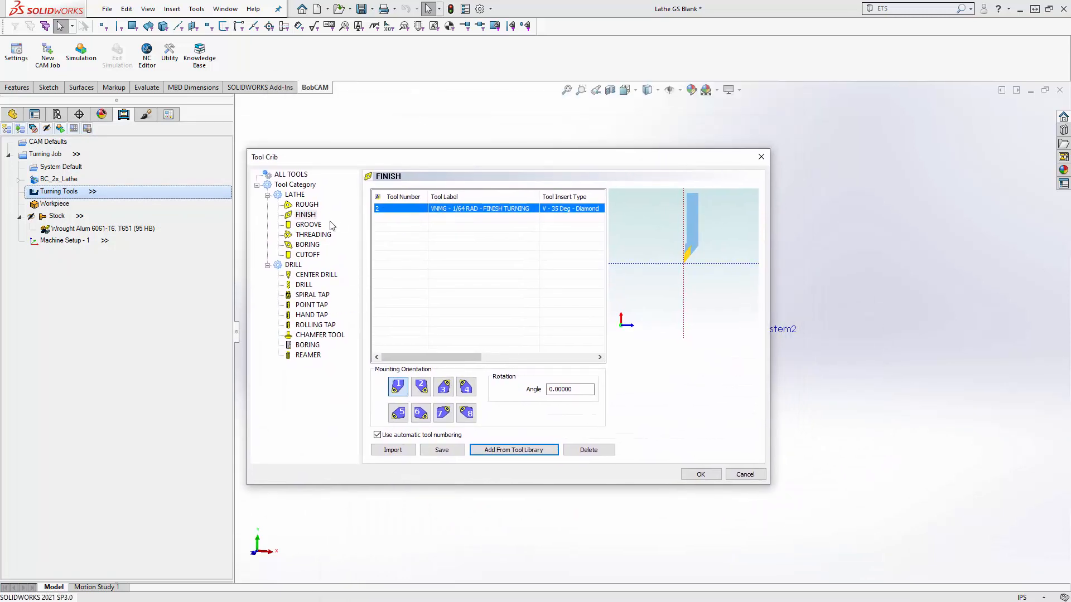
# Add the 1/8 WIDE - 1/64 RAD - OD GROOVE tool from the tool library to the crib's groove category
pyautogui.click(308, 224)
pyautogui.click(498, 452)
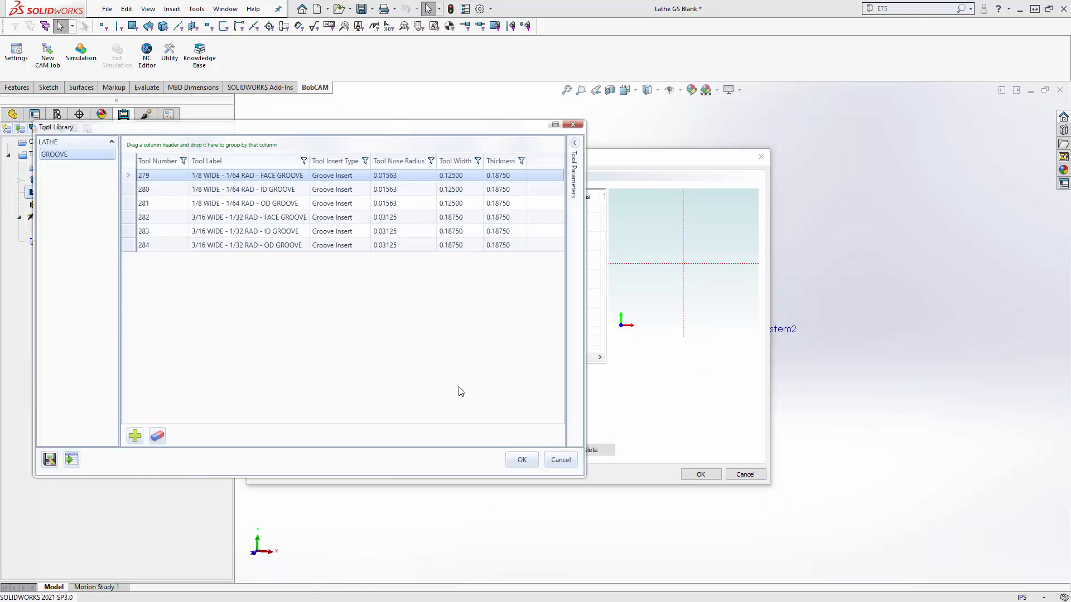
pyautogui.click(240, 205)
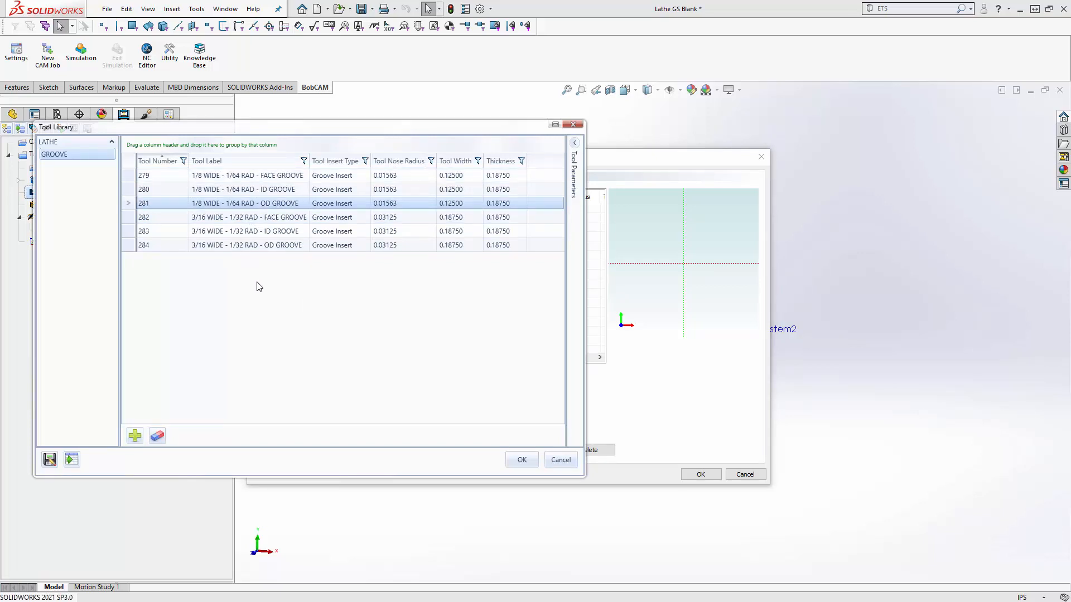
pyautogui.click(521, 459)
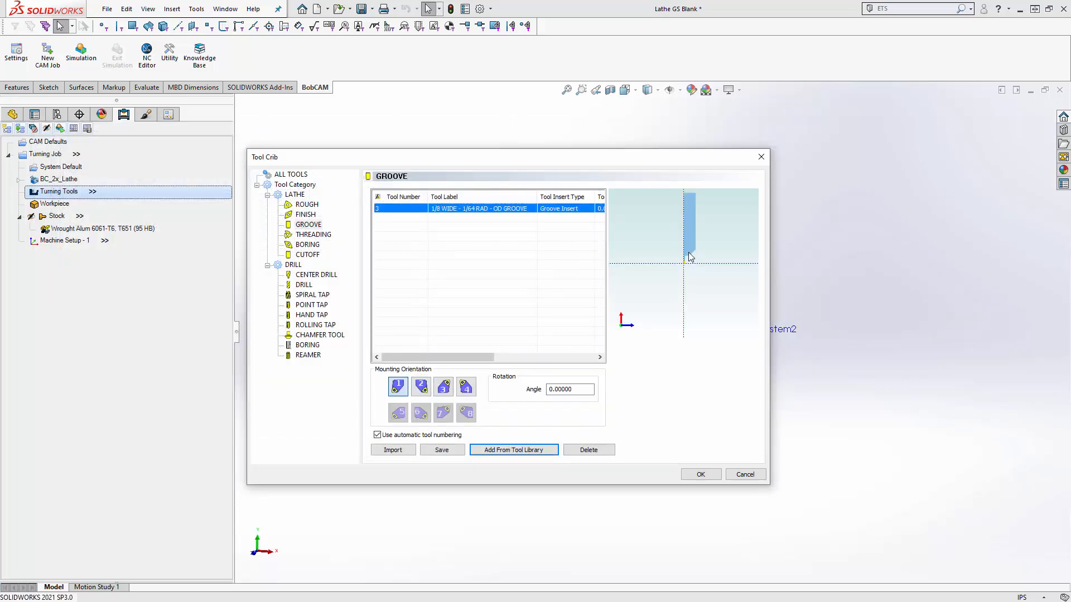
# Add the 5 CENTER DRILL from the tool library to the crib's center drill category
pyautogui.click(310, 275)
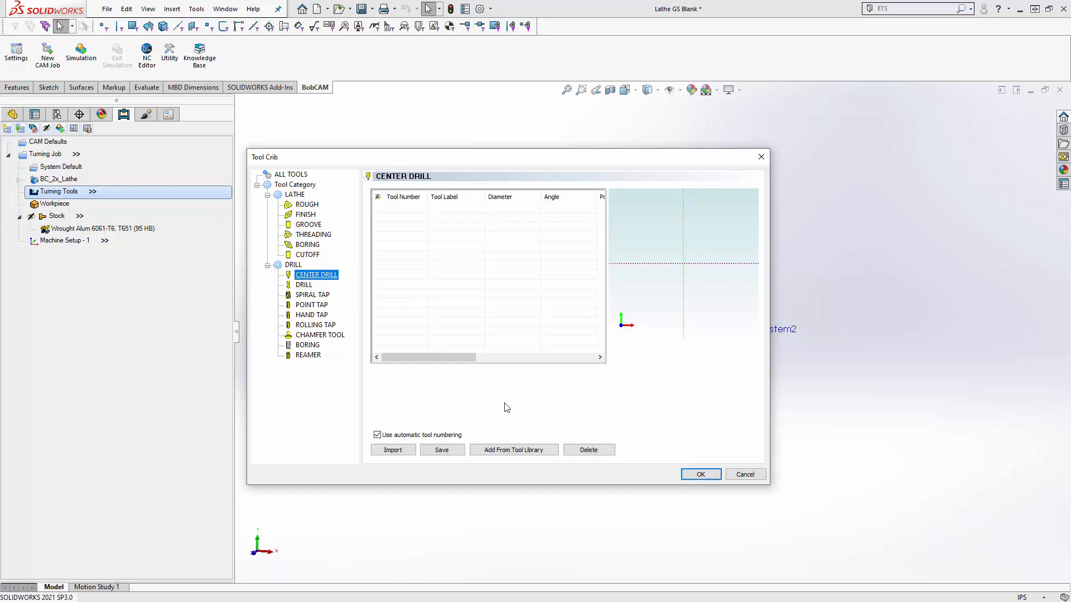
pyautogui.click(523, 450)
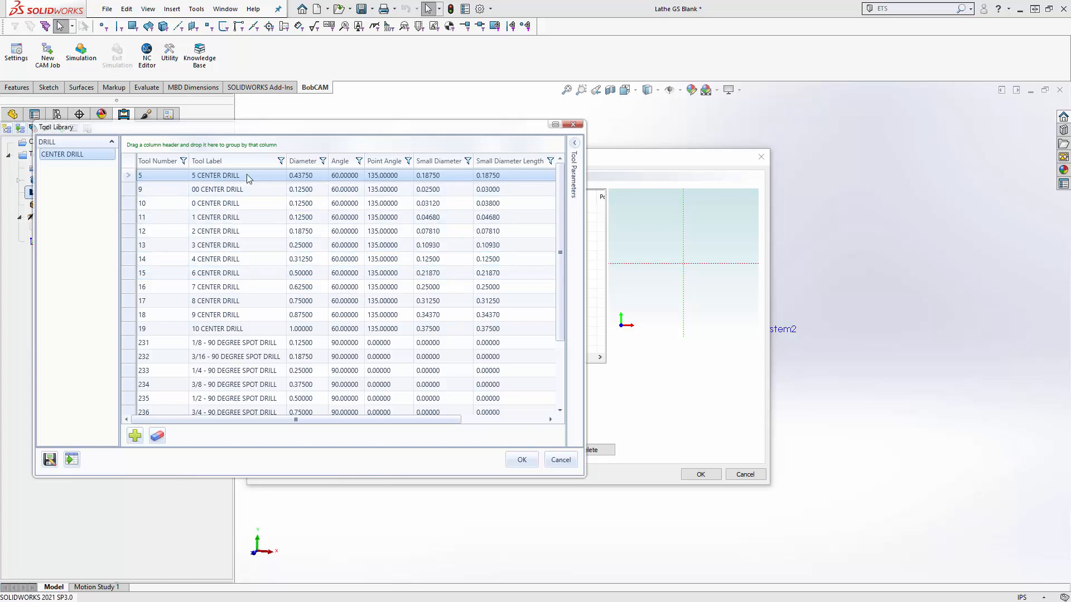
pyautogui.click(522, 459)
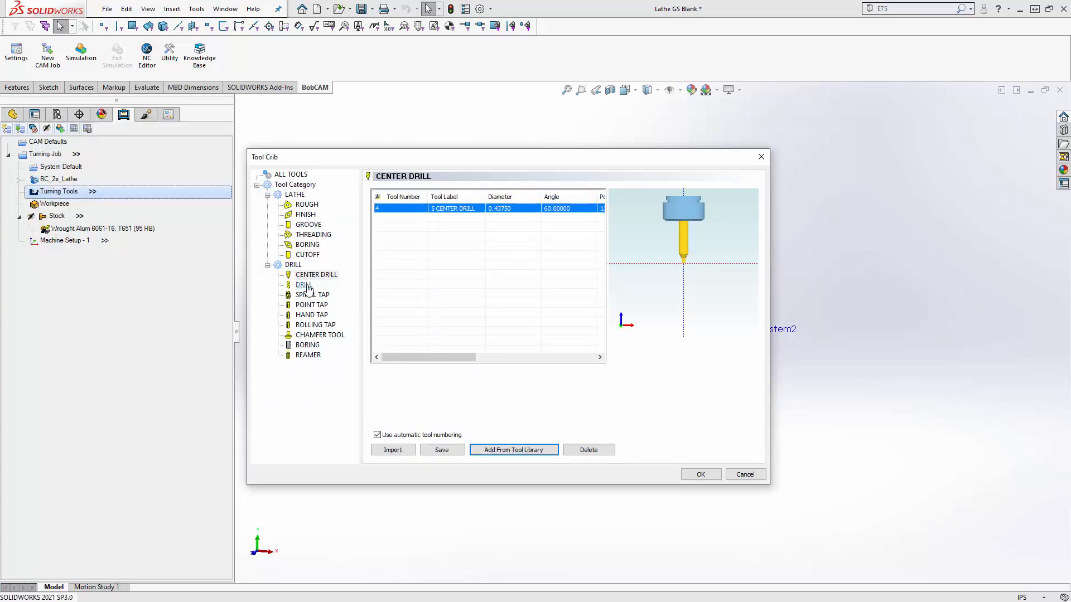
# Group the library's drills by diameter and add the 1/4 DRILL from the 0.25000 group to the crib
pyautogui.click(306, 286)
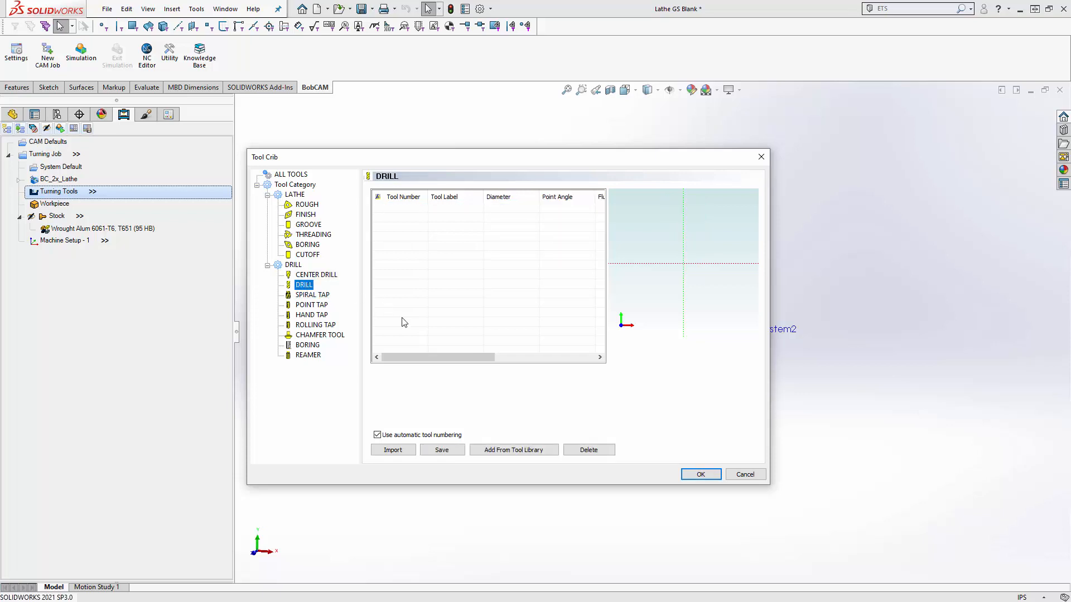
pyautogui.click(513, 449)
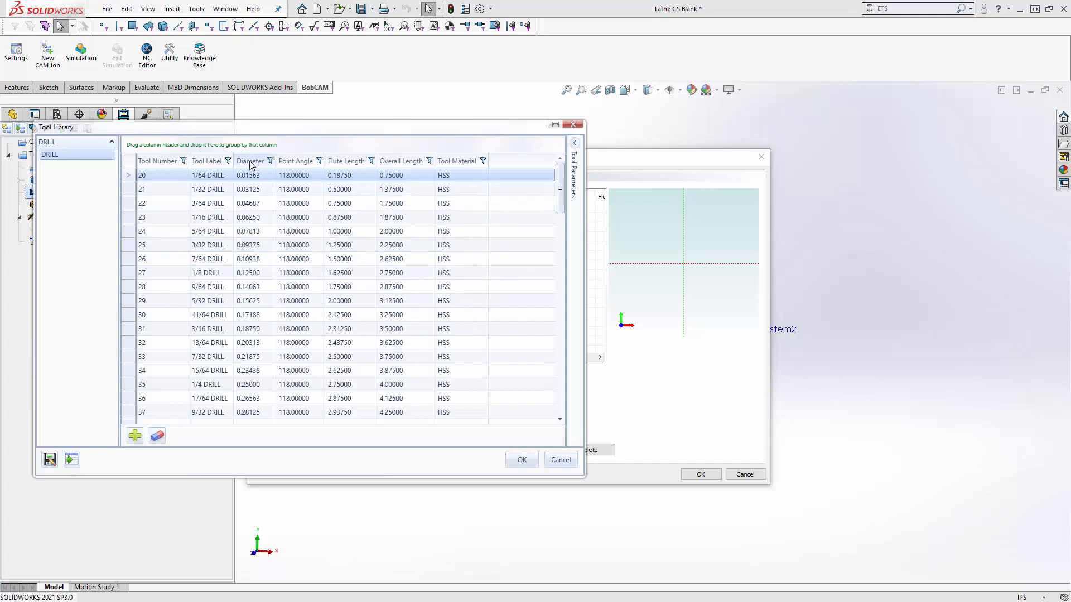
pyautogui.moveTo(250, 162); pyautogui.dragTo(191, 145)
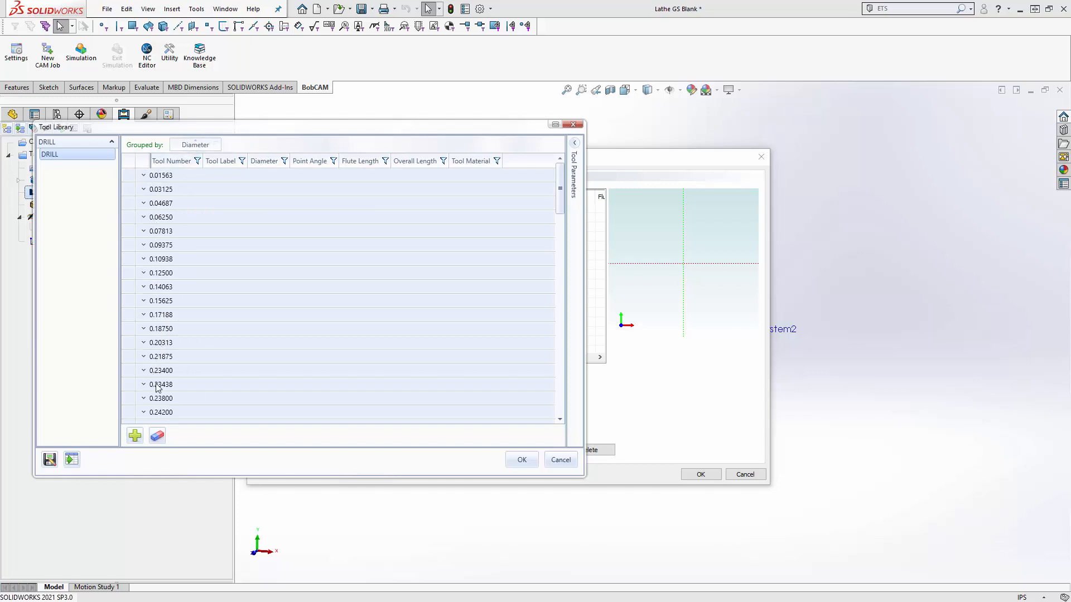
pyautogui.scroll(-3, 163, 400)
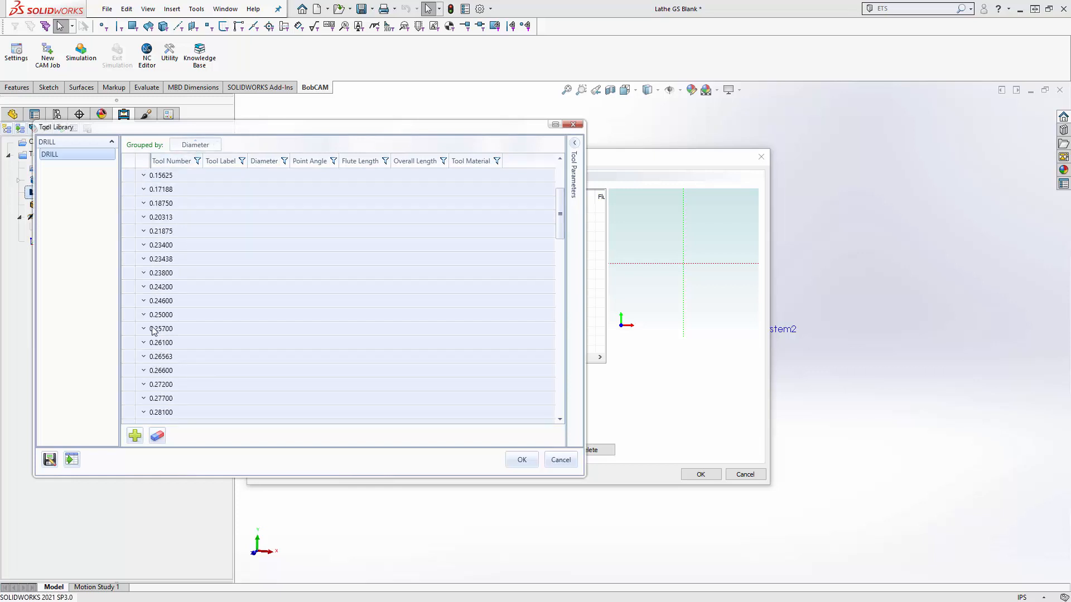
pyautogui.click(144, 315)
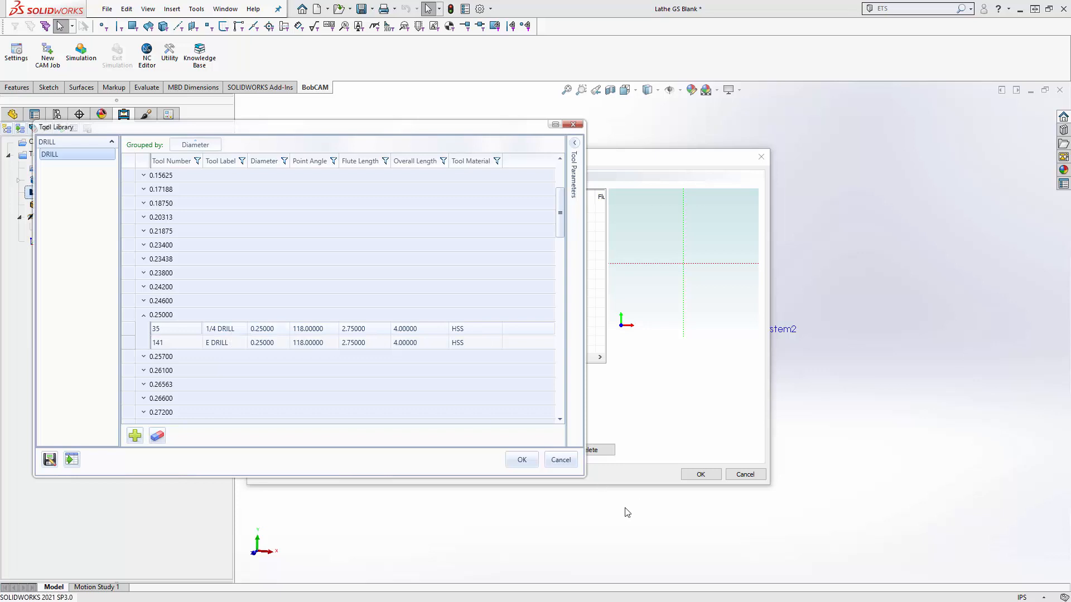
pyautogui.click(521, 459)
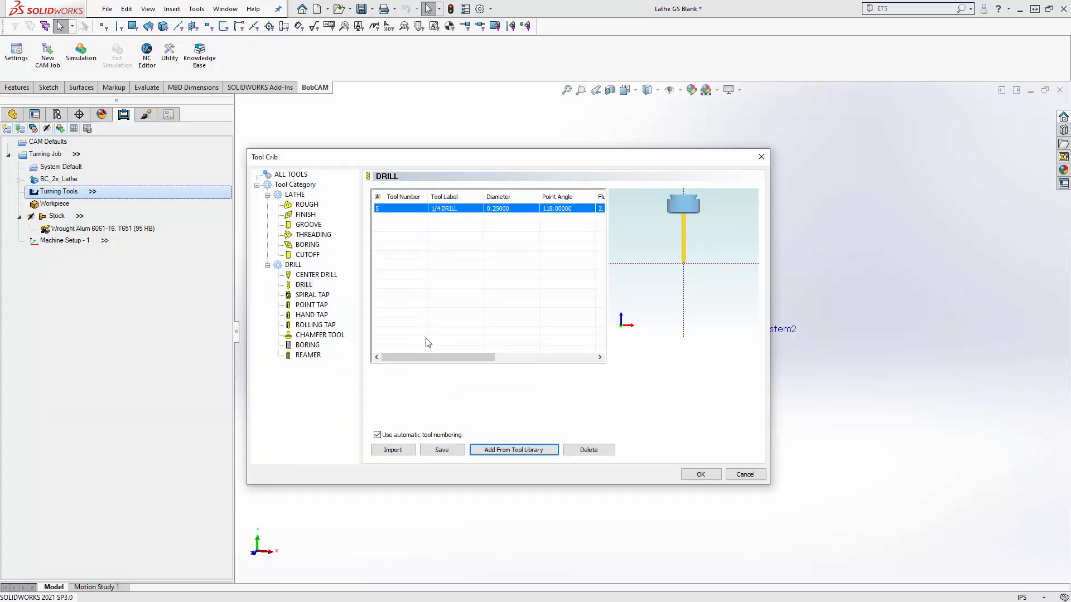
# Add the 3.25 LENGTH - 1/8 WIDE CUTOFF tool to the crib's cutoff category and accept the tool crib
pyautogui.click(309, 256)
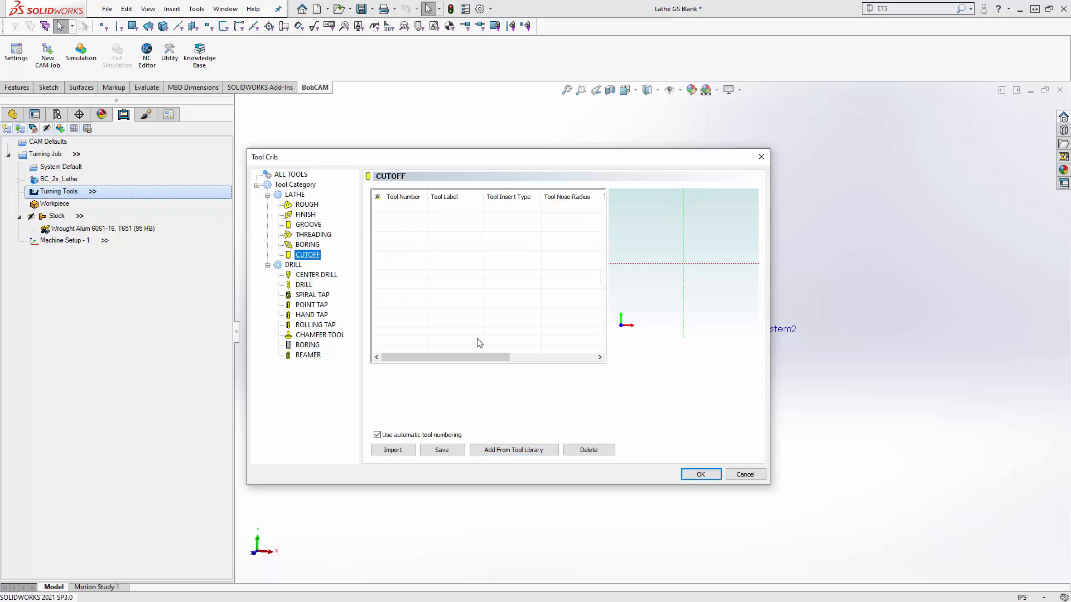
pyautogui.click(510, 450)
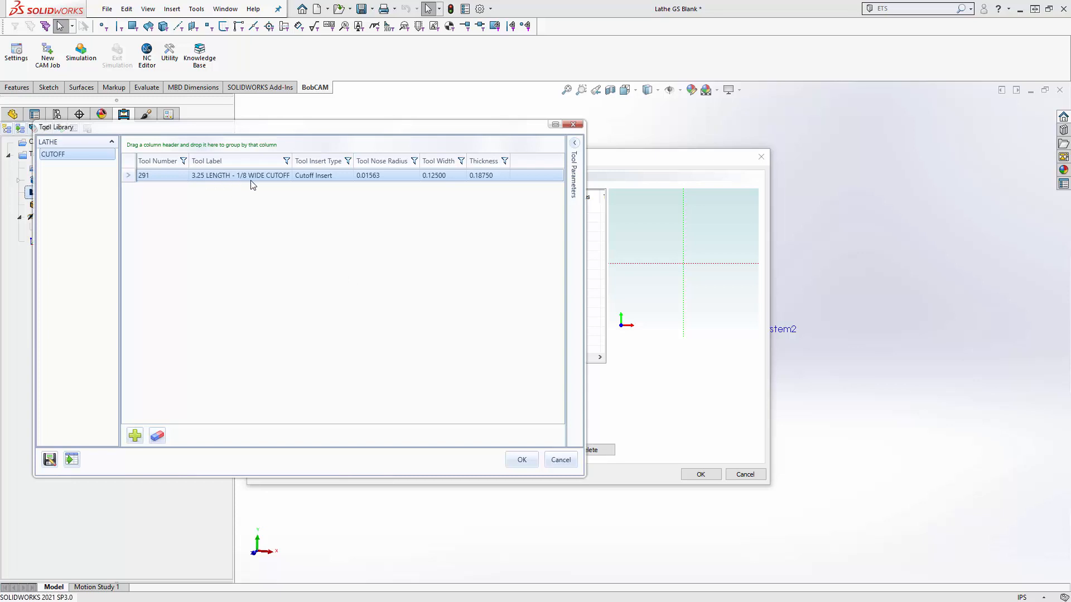
pyautogui.click(514, 459)
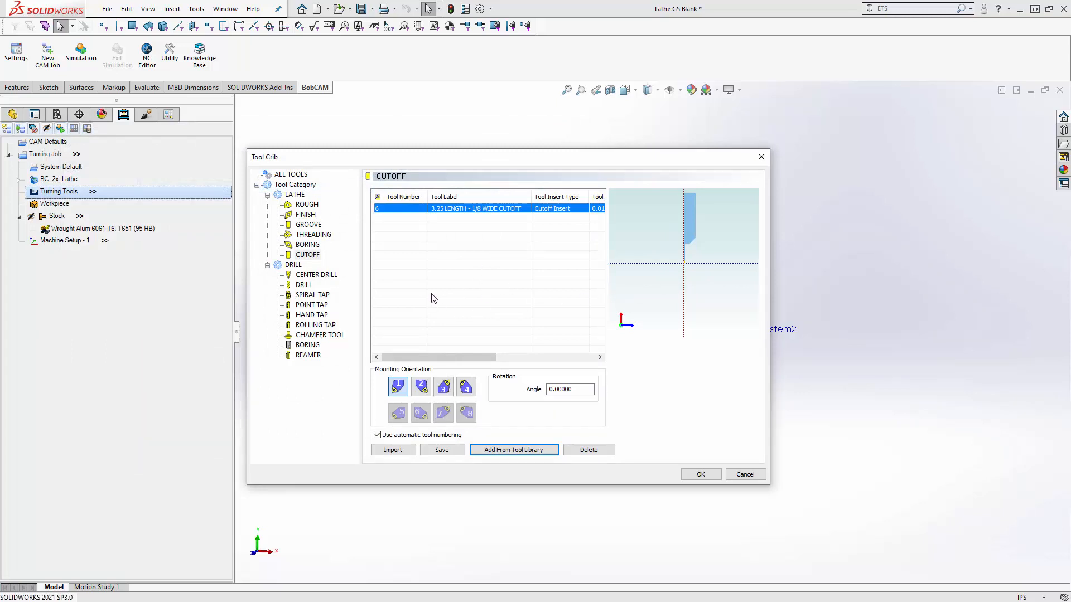
pyautogui.click(701, 474)
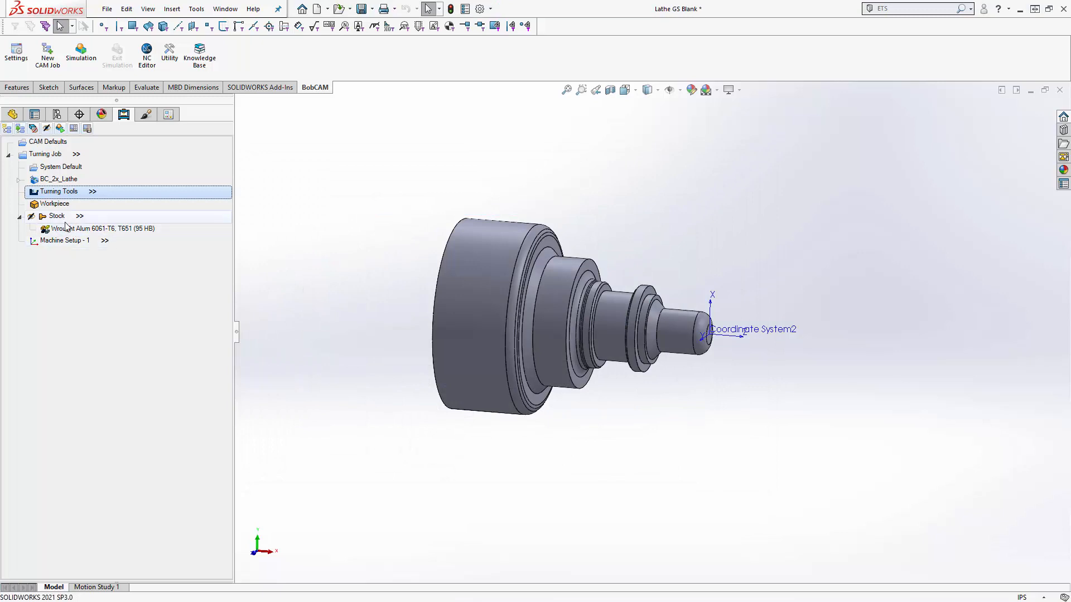
# Create a Lathe End Face feature under Machine Setup - 1 and skip geometry selection to reach its feature parameters
pyautogui.rightClick(63, 241)
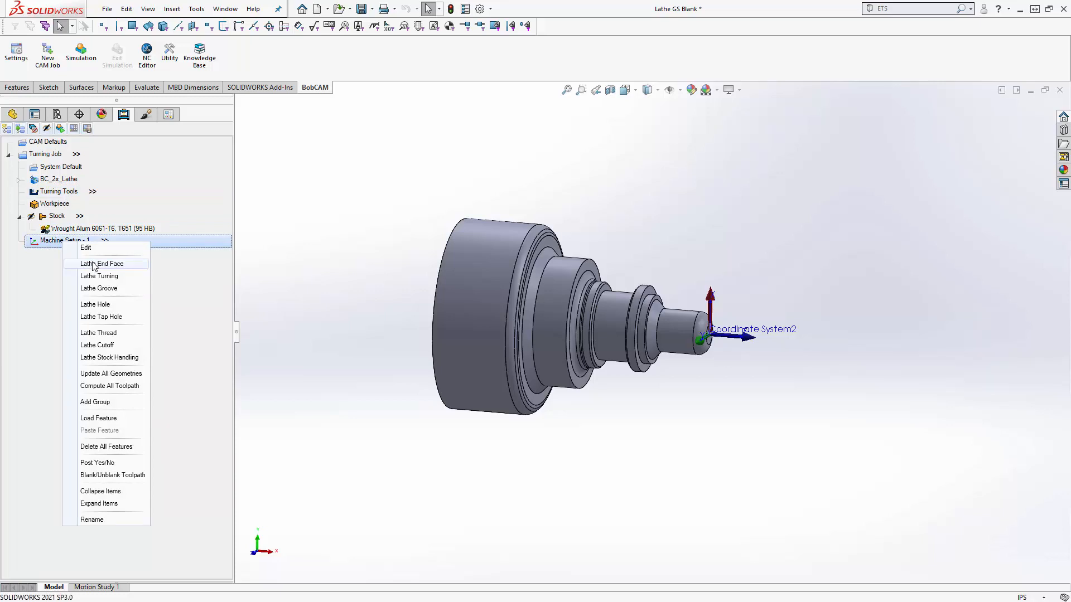
pyautogui.click(94, 265)
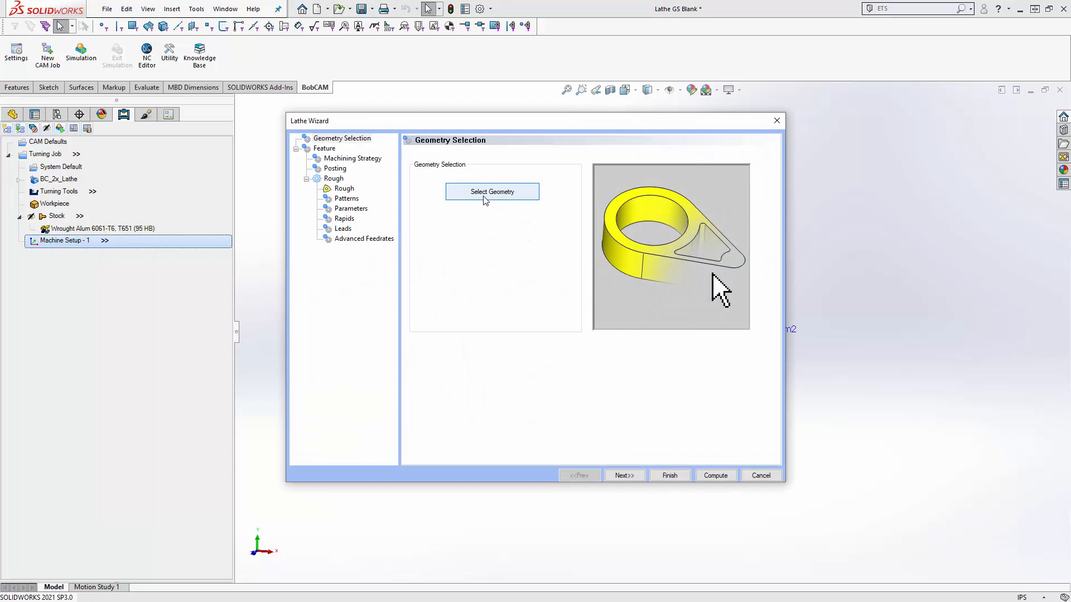
pyautogui.click(624, 476)
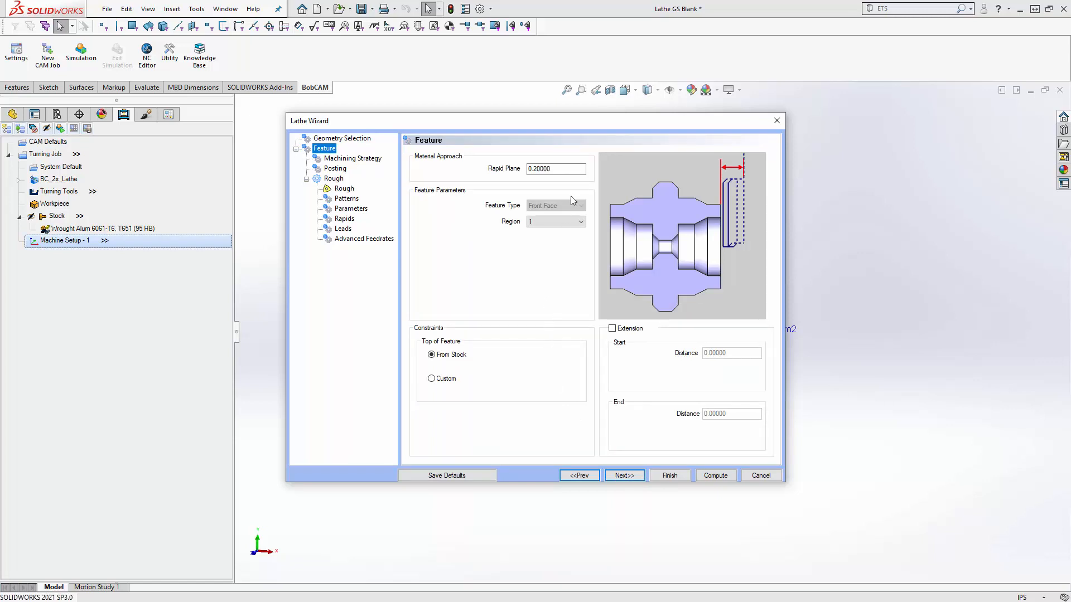
# Explore the Region choices and the Custom top of feature option, returning to region 1 and From Stock
pyautogui.click(568, 170)
pyautogui.click(542, 222)
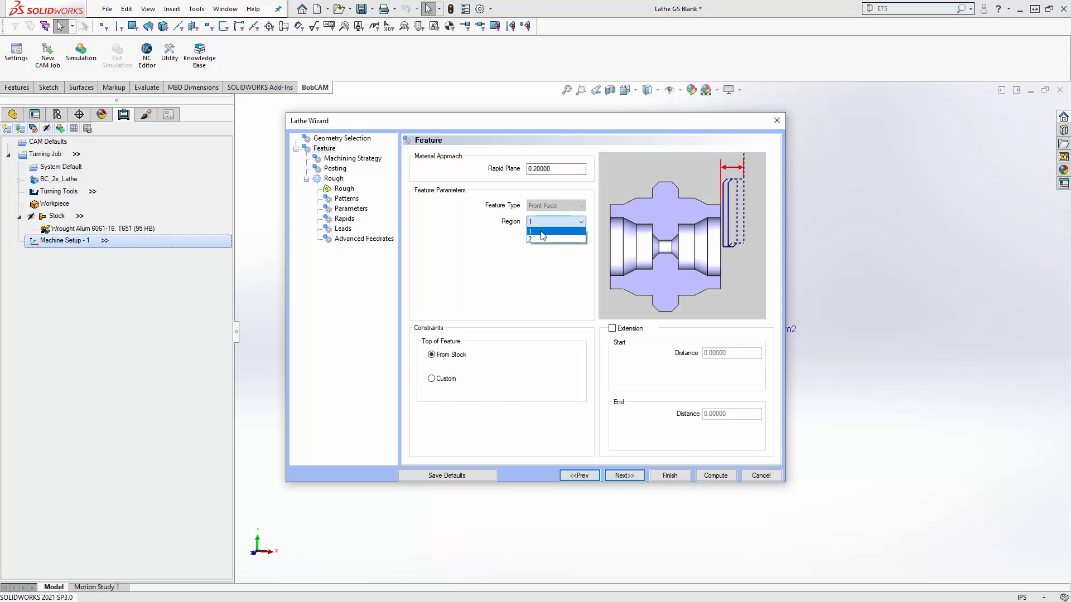
pyautogui.click(543, 236)
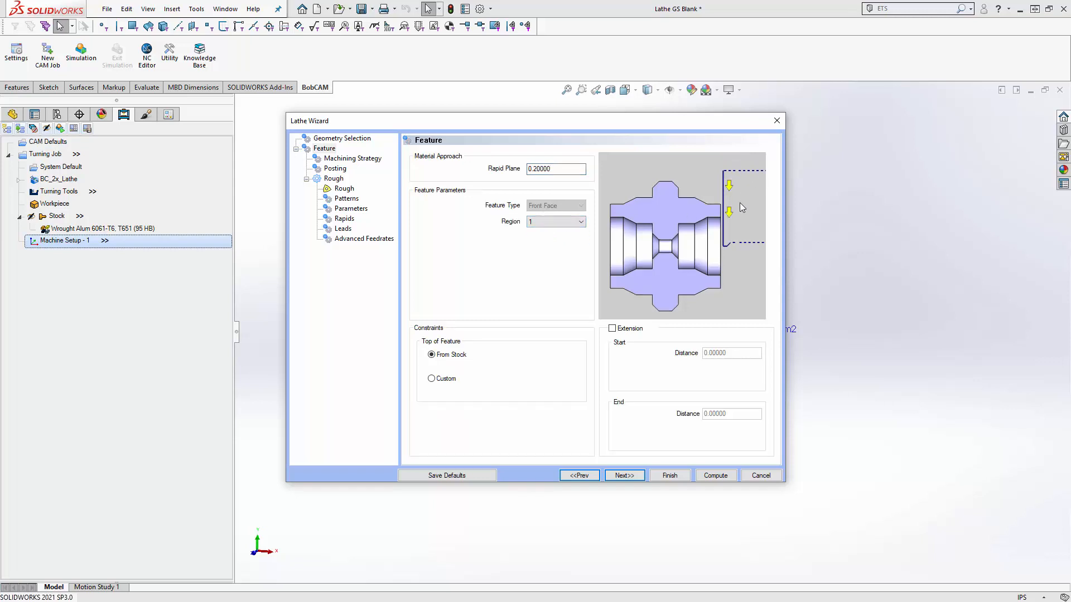
pyautogui.click(553, 222)
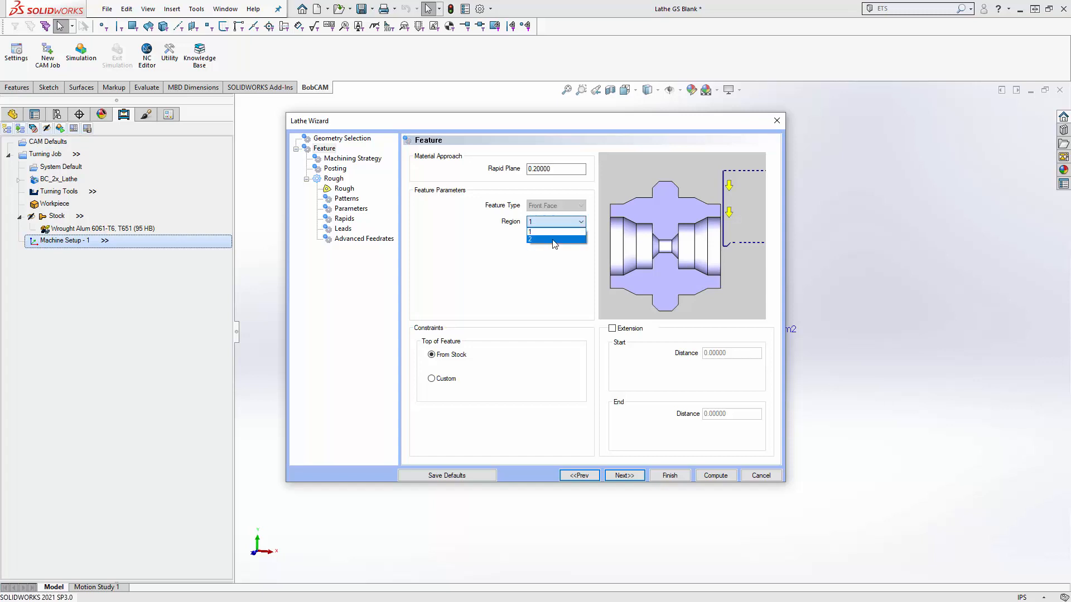
pyautogui.click(555, 239)
pyautogui.click(557, 231)
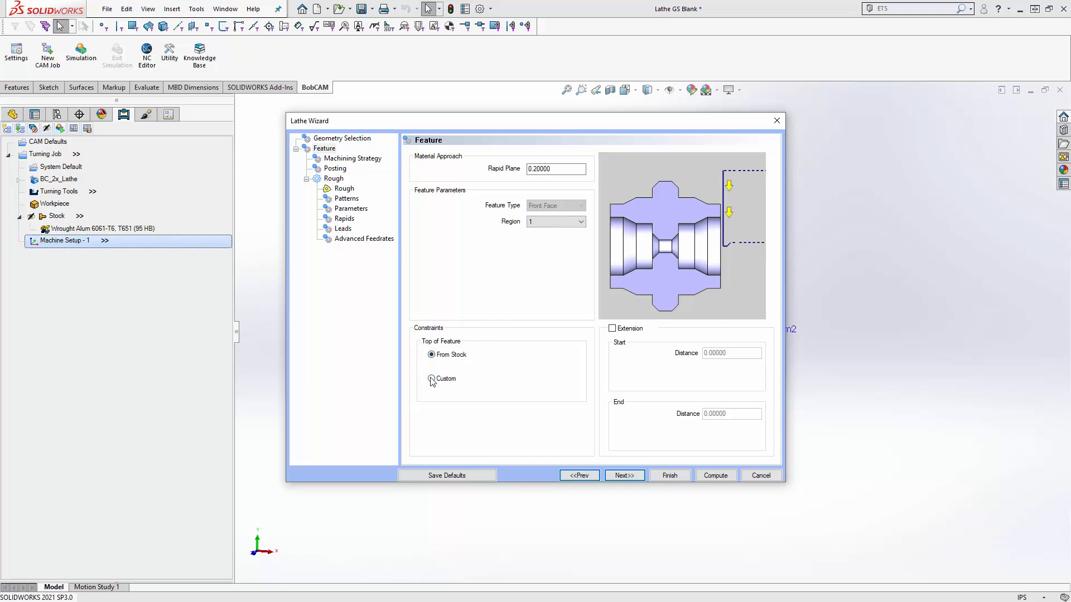
pyautogui.moveTo(432, 358)
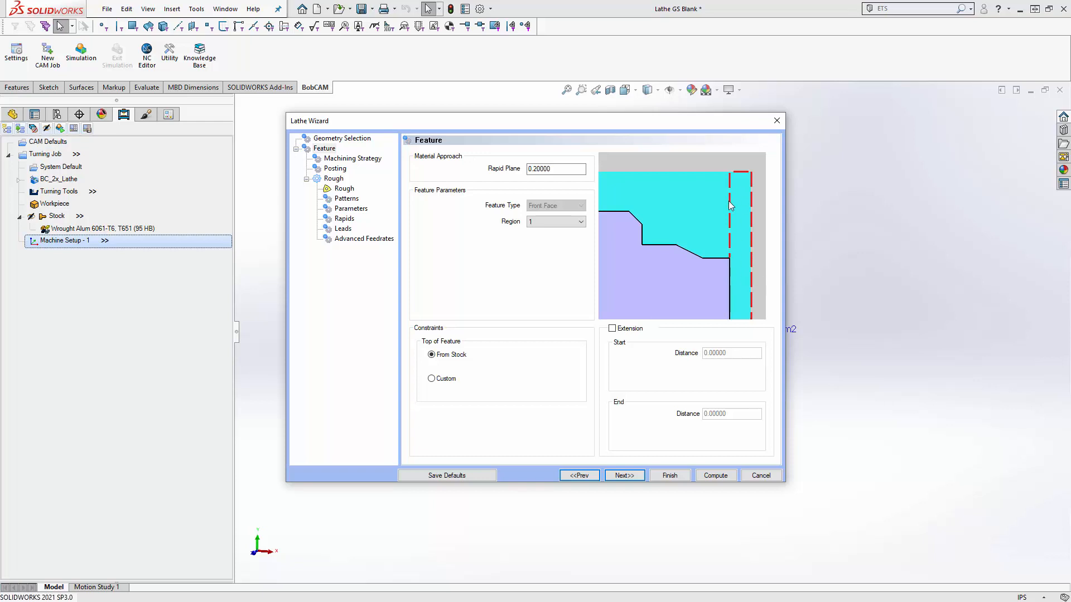
pyautogui.click(432, 379)
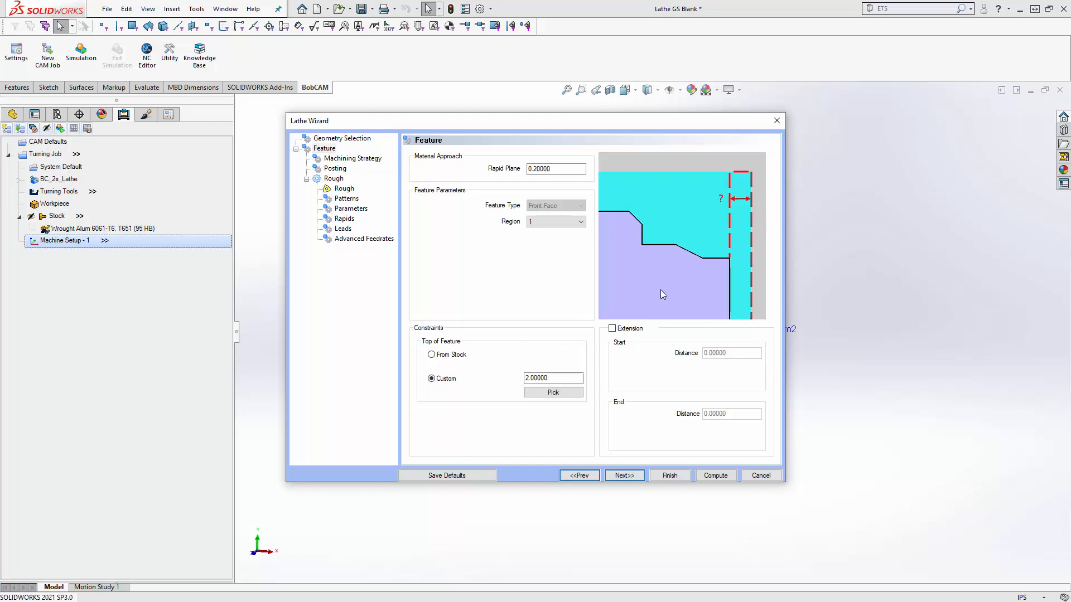
pyautogui.click(447, 357)
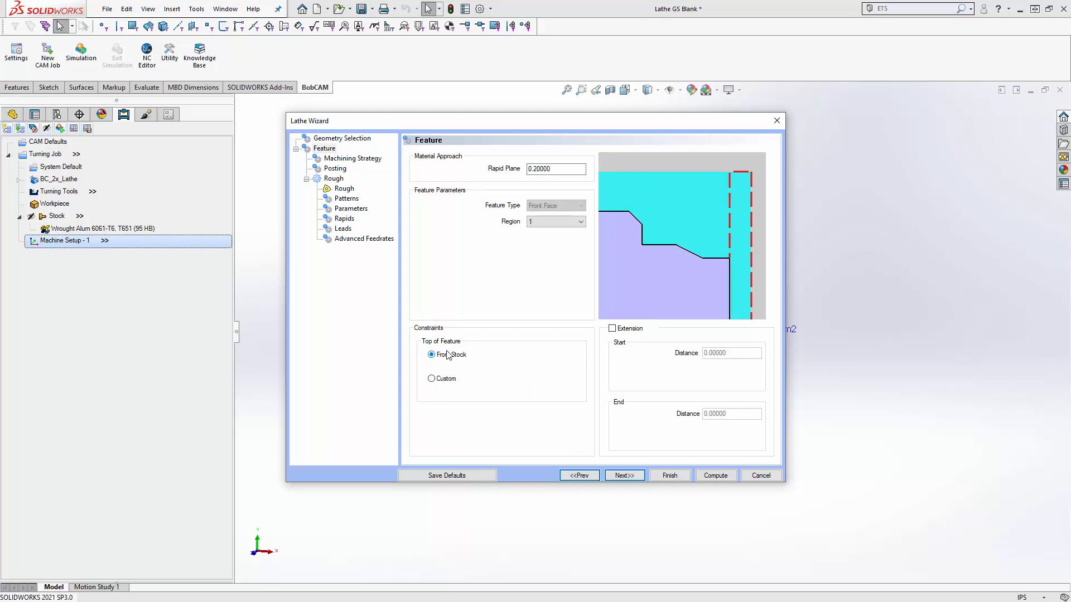
# Enable the end face feature's extension, set its start distance to 0.125, and proceed to the machining strategy
pyautogui.click(612, 328)
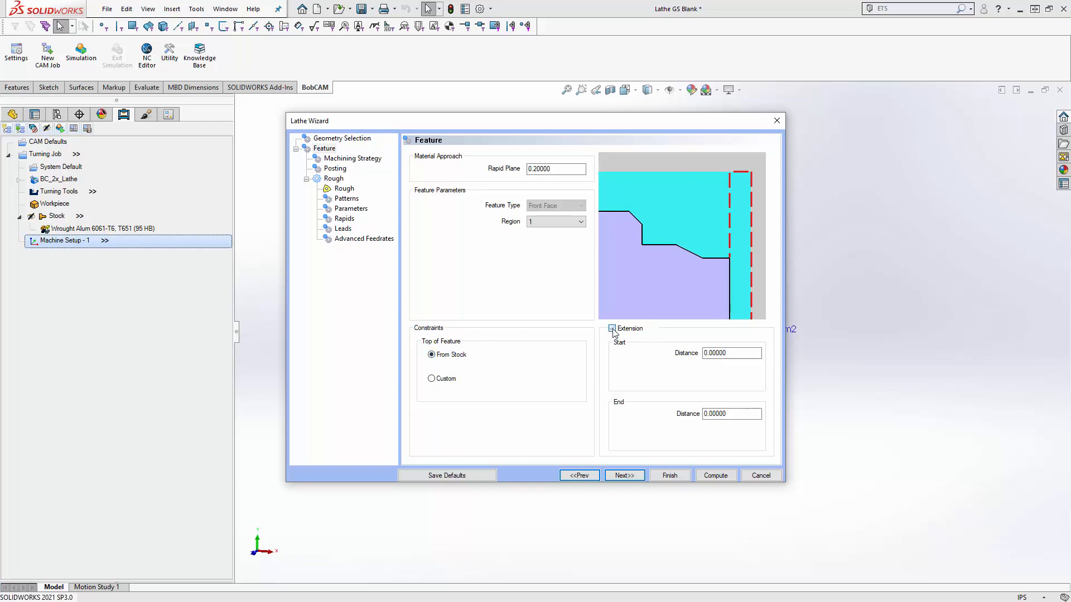
pyautogui.click(734, 351)
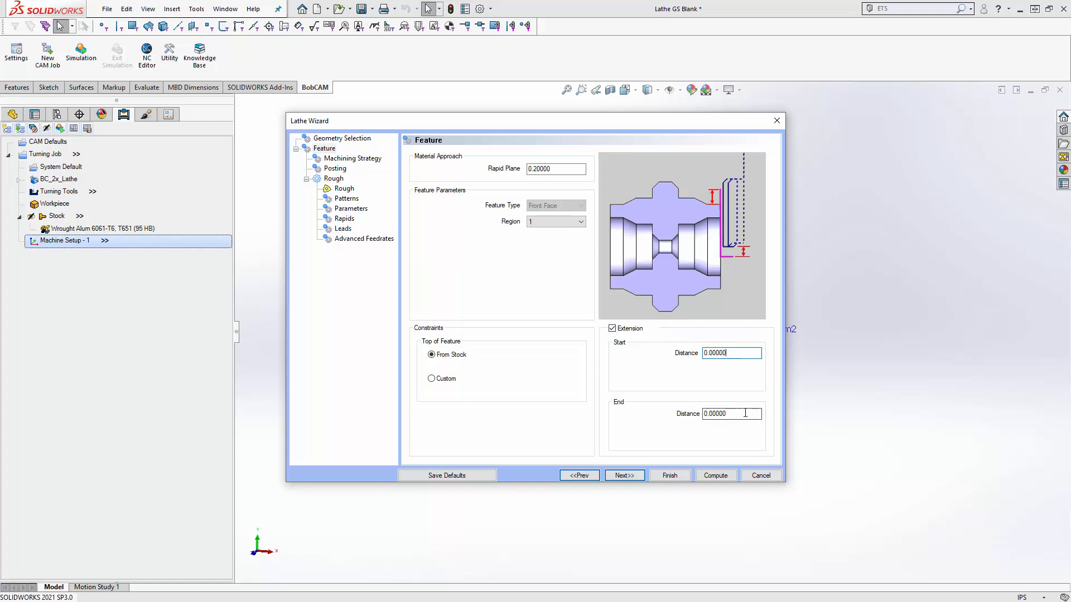
pyautogui.doubleClick(739, 353)
pyautogui.write('.125')
pyautogui.press('Tab')
pyautogui.press('BackSpace')
pyautogui.click(735, 354)
pyautogui.click(624, 475)
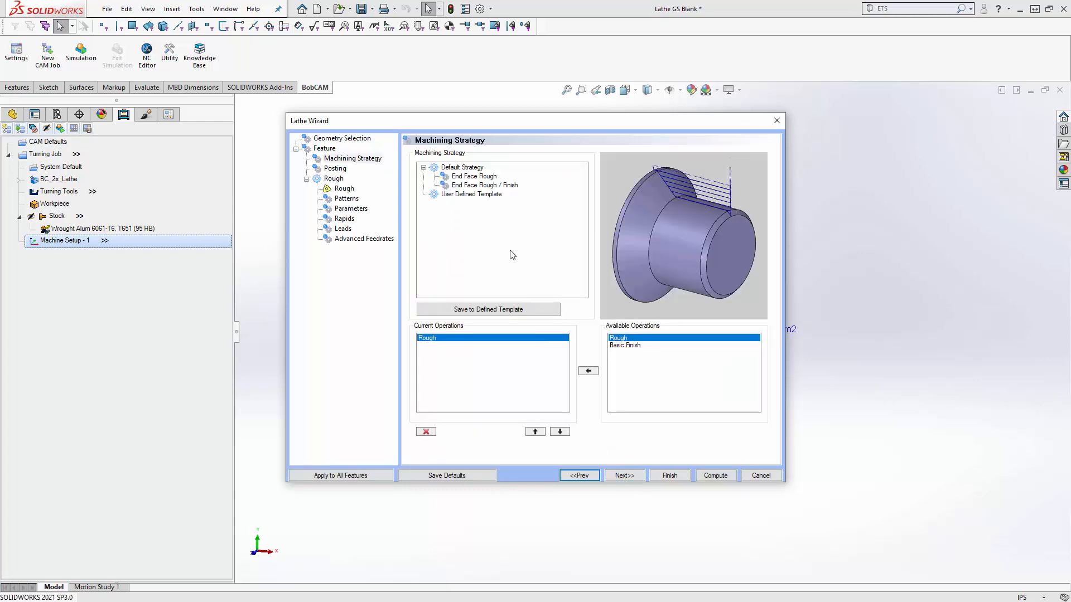
# Compare the two default end face strategies and choose End Face Rough as the machining strategy
pyautogui.click(479, 177)
pyautogui.click(483, 185)
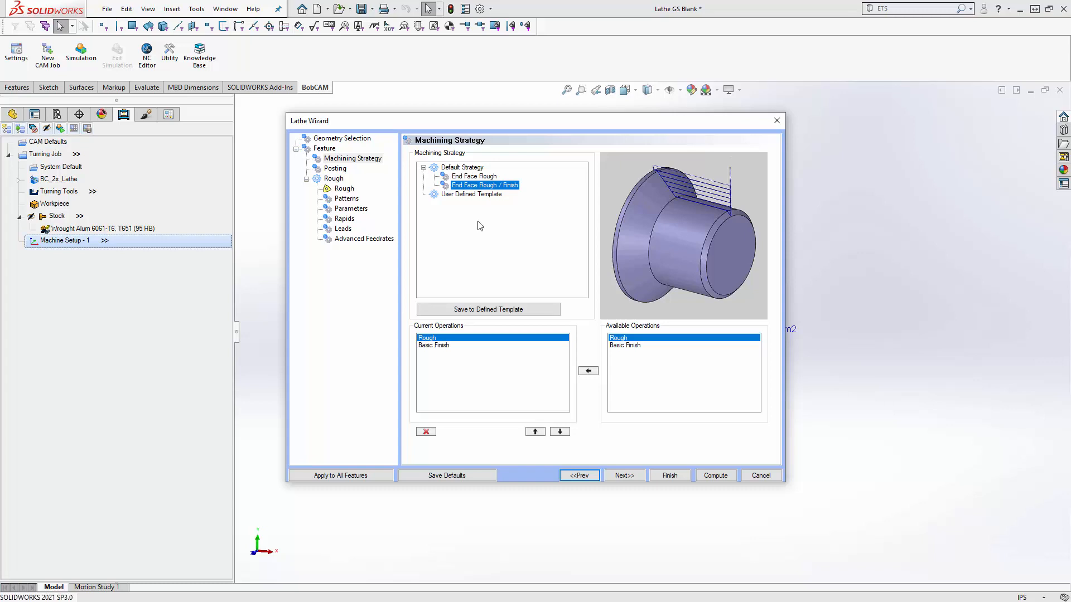
pyautogui.click(478, 177)
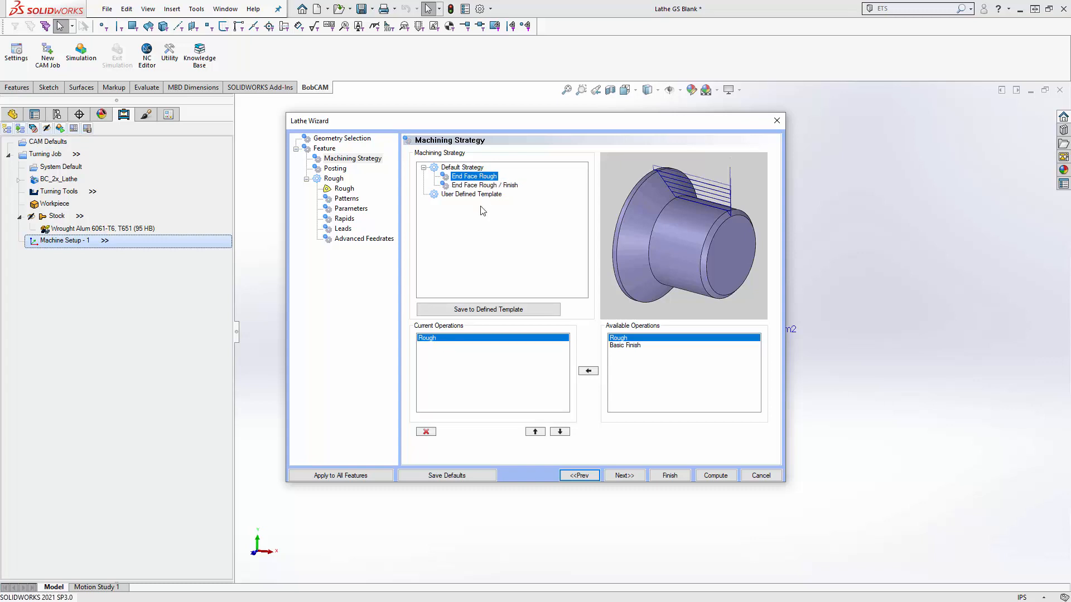
# Compare Canned Cycles with Separate Moves for posting, keep Separate Moves, and proceed to the Rough tool settings
pyautogui.click(625, 476)
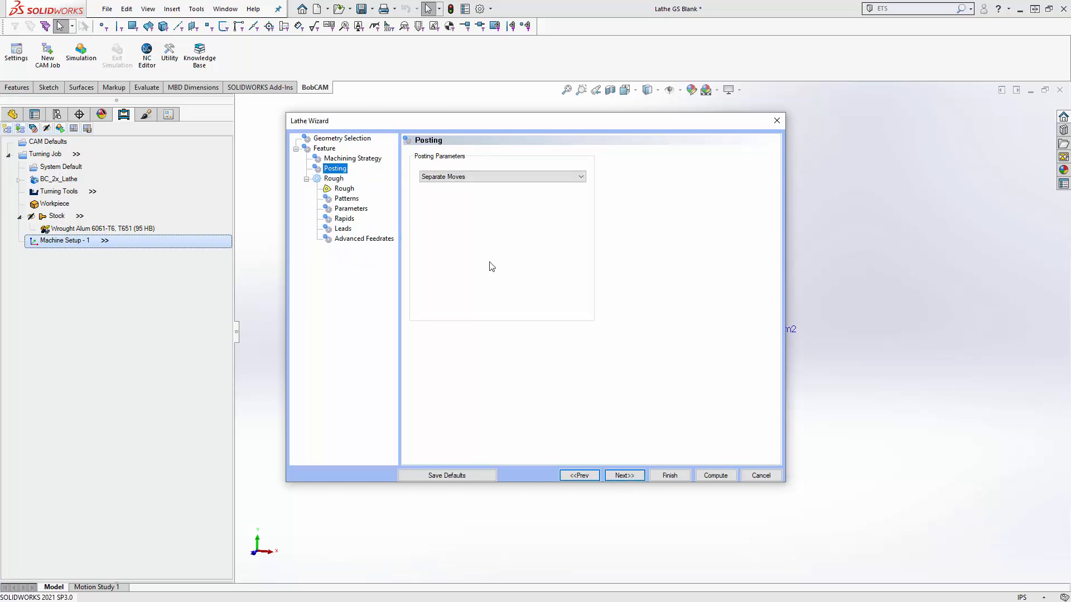
pyautogui.click(492, 178)
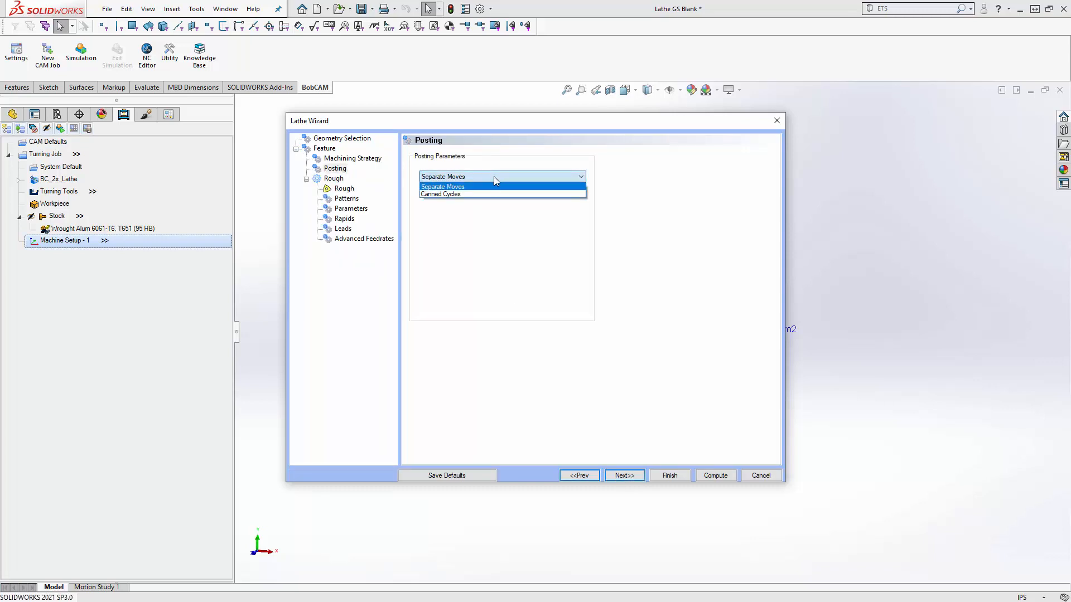
pyautogui.click(493, 194)
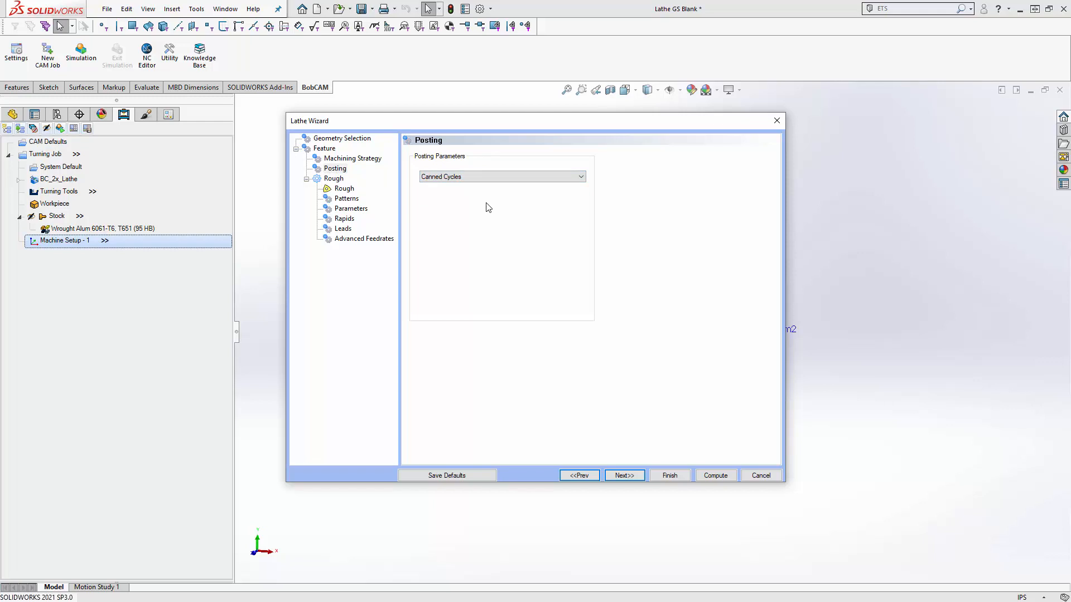
pyautogui.click(491, 176)
pyautogui.click(492, 185)
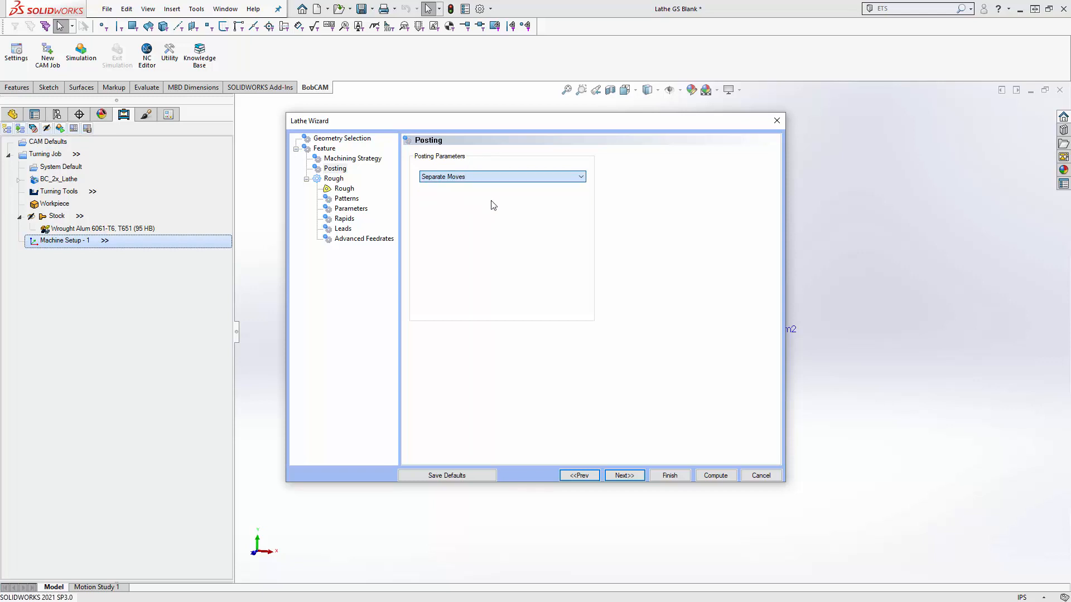
pyautogui.click(626, 475)
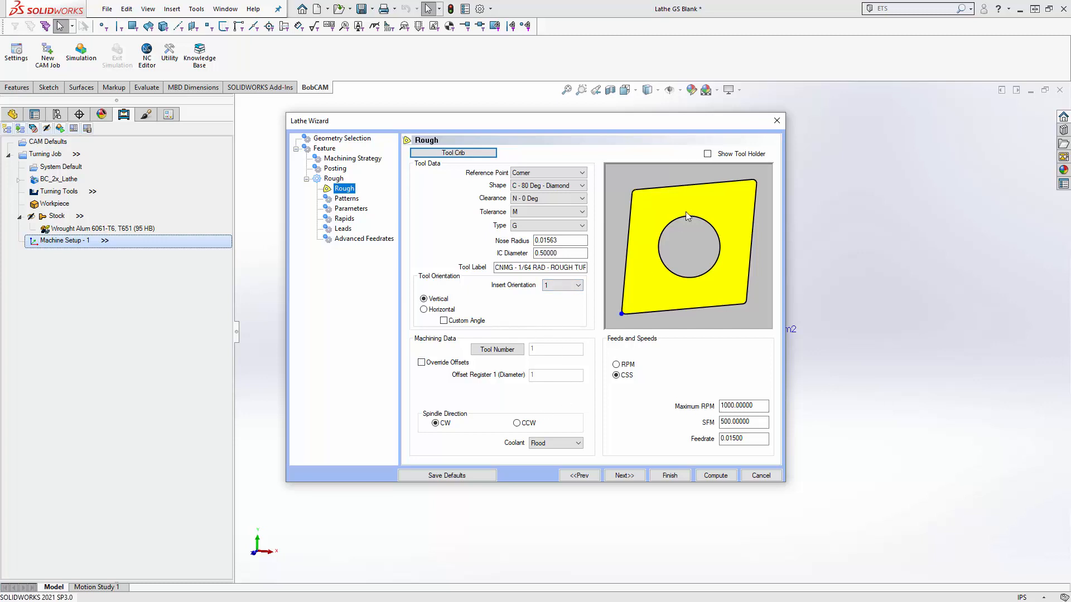
# Show the tool holder and examine the insert's available reference point, shape, clearance, tolerance and type options
pyautogui.click(708, 154)
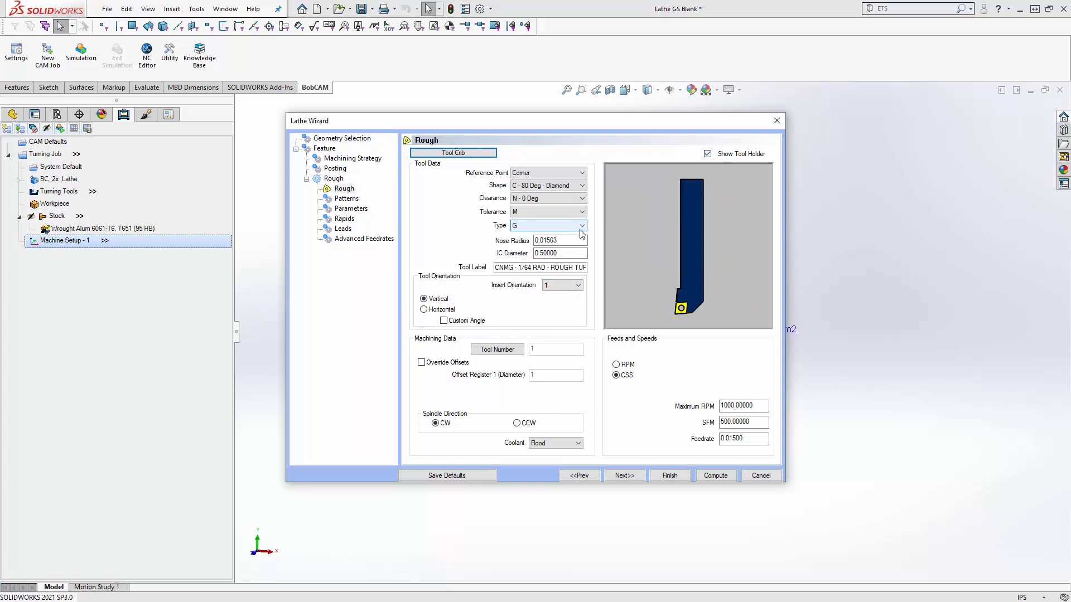
pyautogui.click(543, 174)
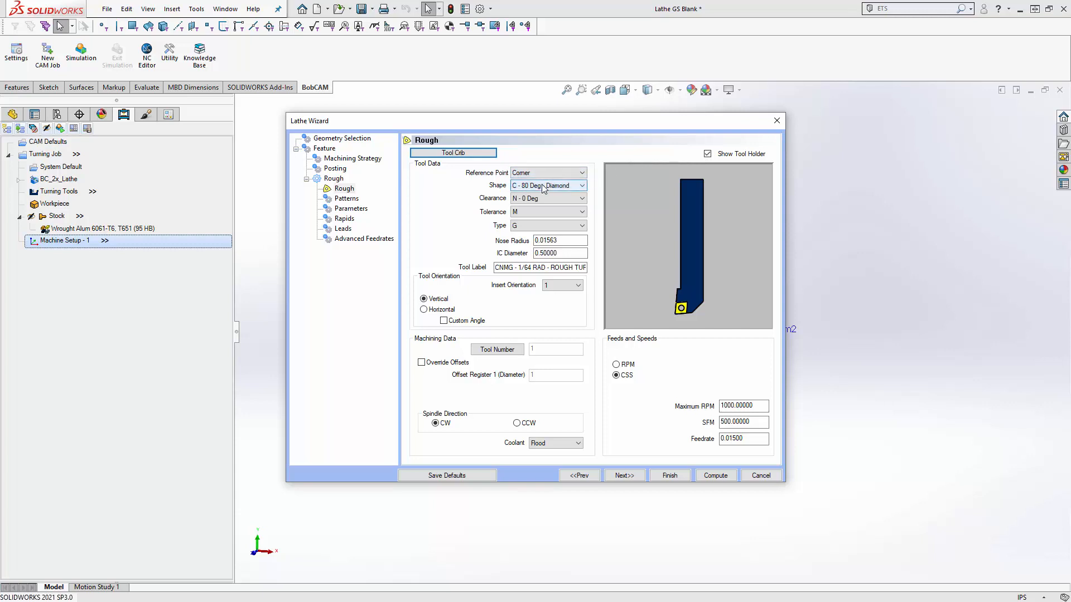
pyautogui.click(543, 188)
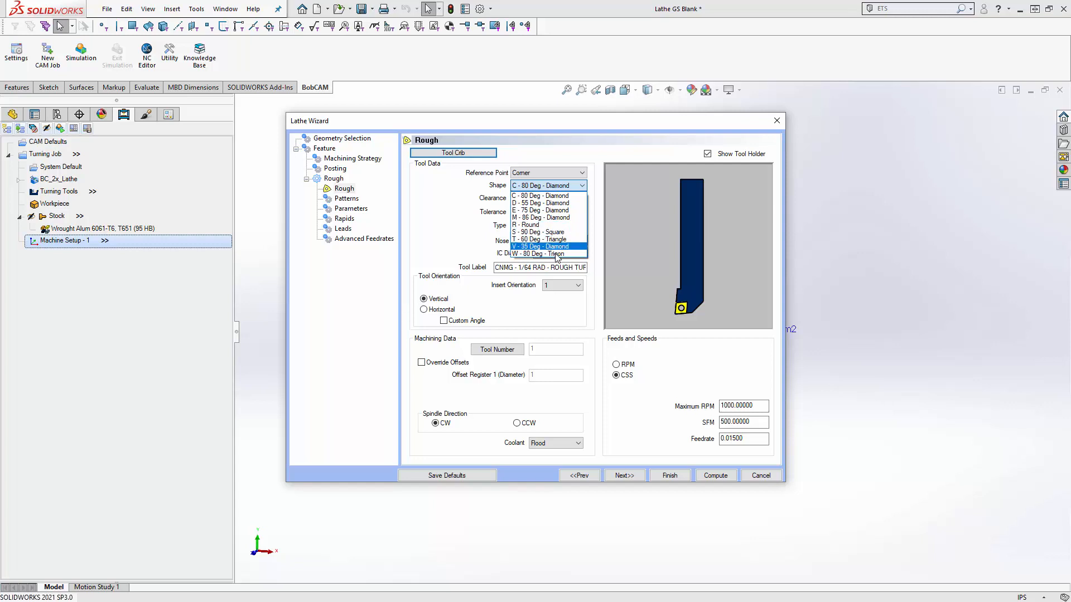
pyautogui.click(473, 217)
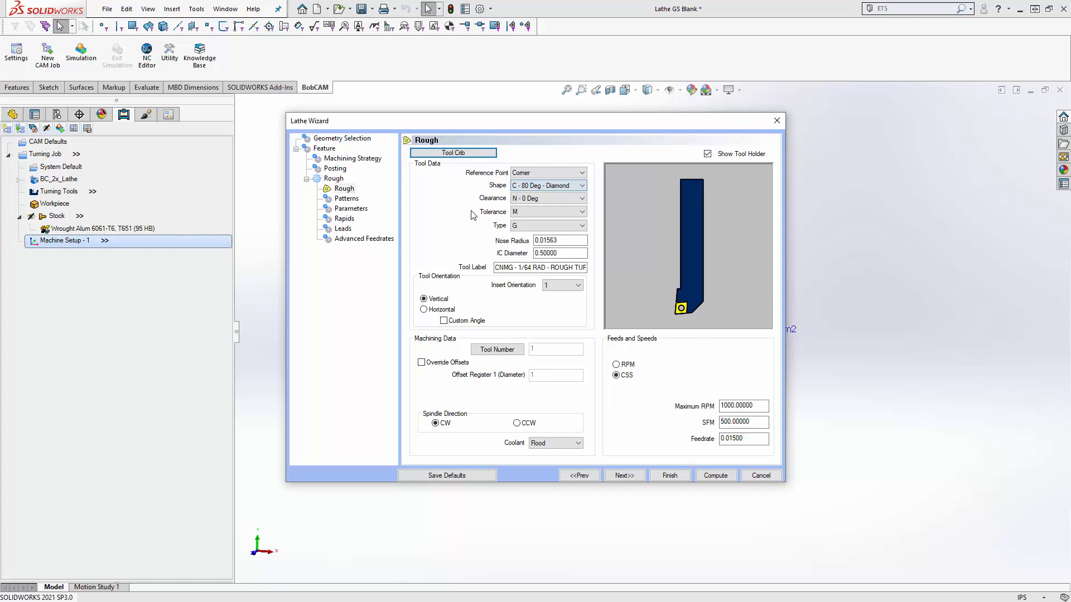
pyautogui.click(534, 200)
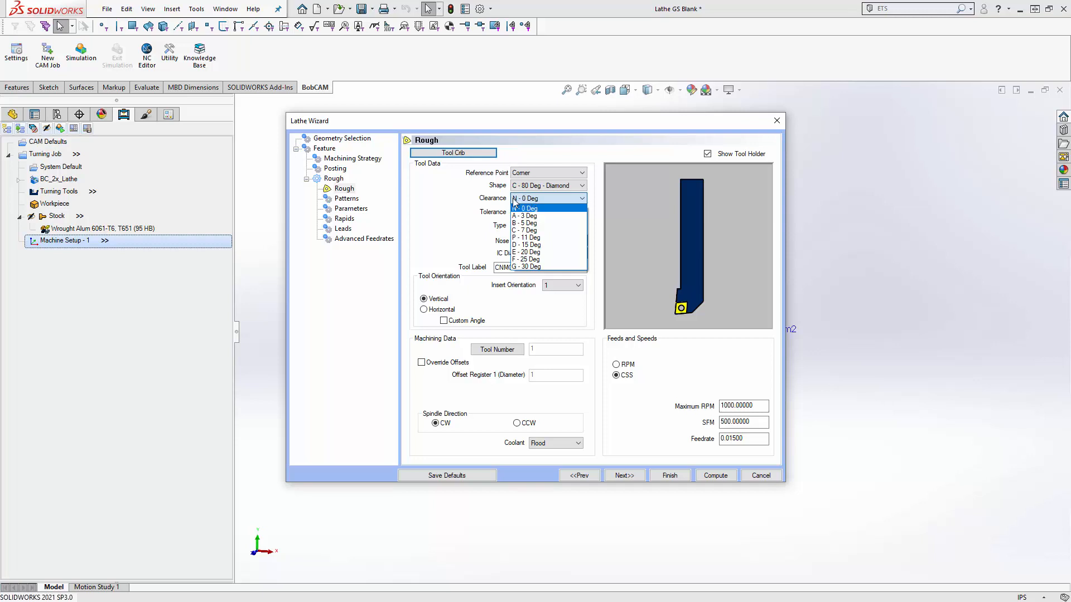
pyautogui.click(467, 218)
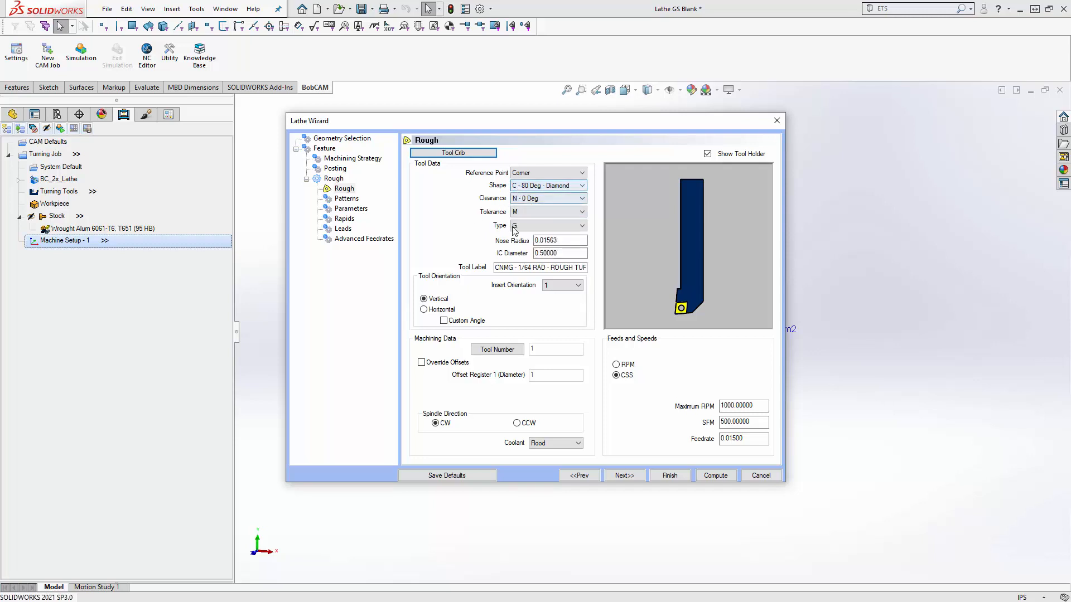
pyautogui.click(527, 213)
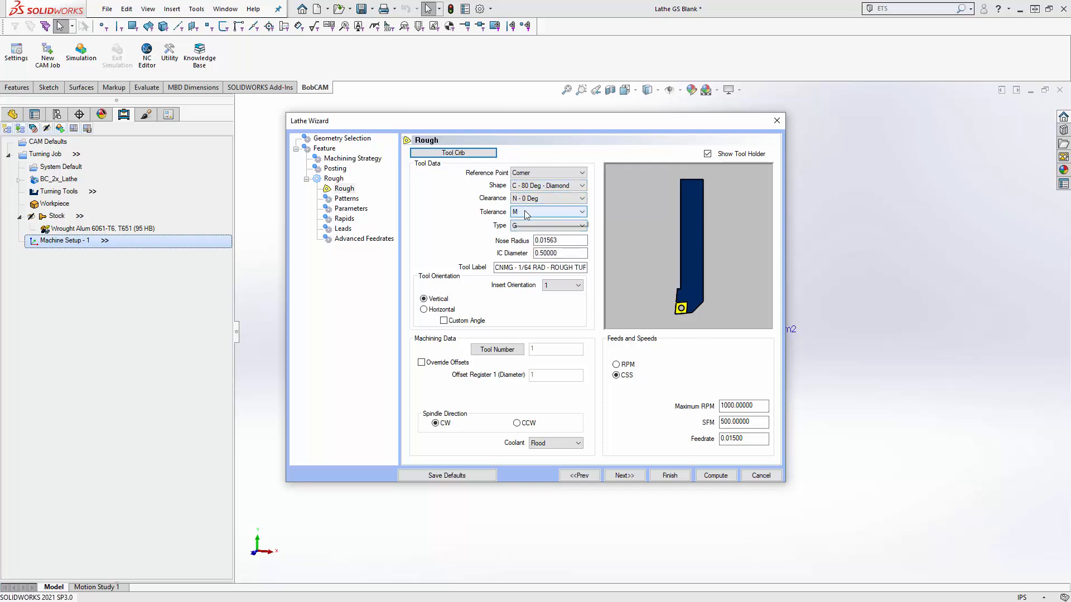
pyautogui.click(529, 229)
pyautogui.click(528, 229)
pyautogui.click(528, 229)
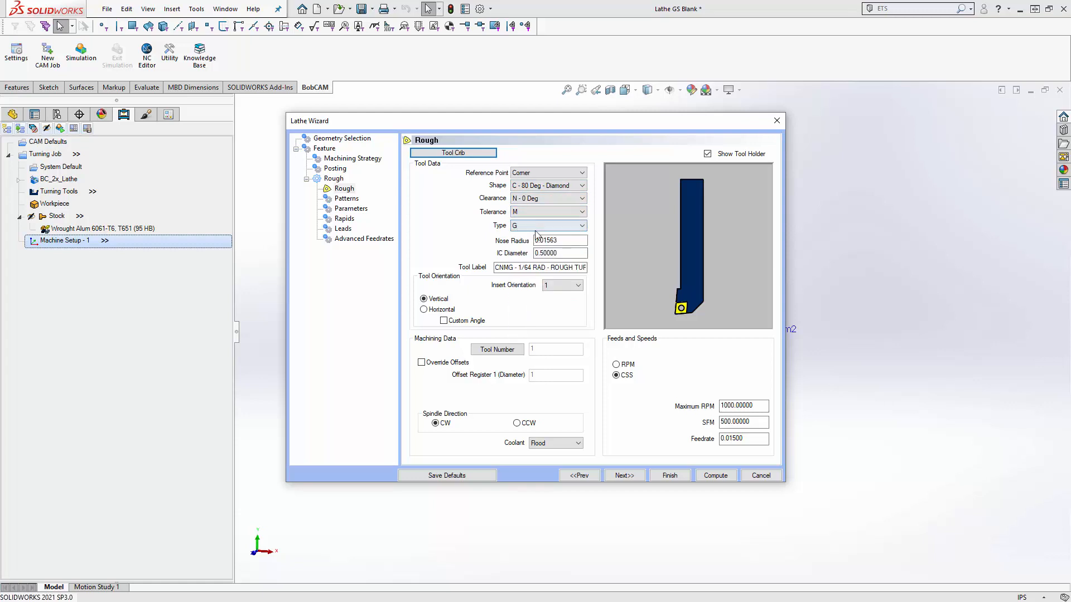
# Review the insert's nose radius and IC diameter with the tool holder hidden, and check the insert orientation choices
pyautogui.moveTo(562, 240); pyautogui.dragTo(524, 240)
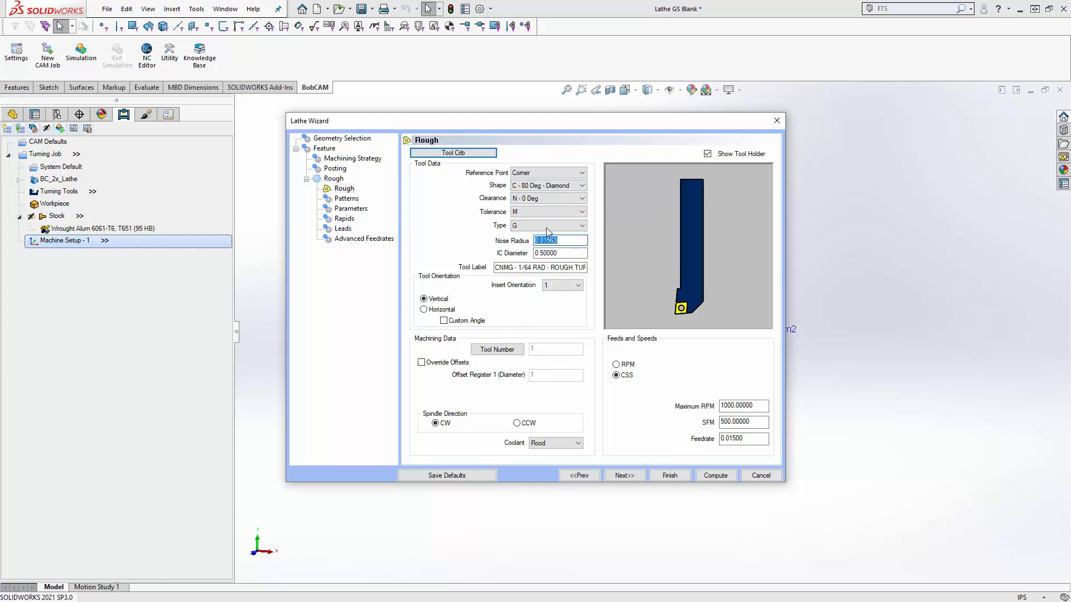
pyautogui.click(707, 154)
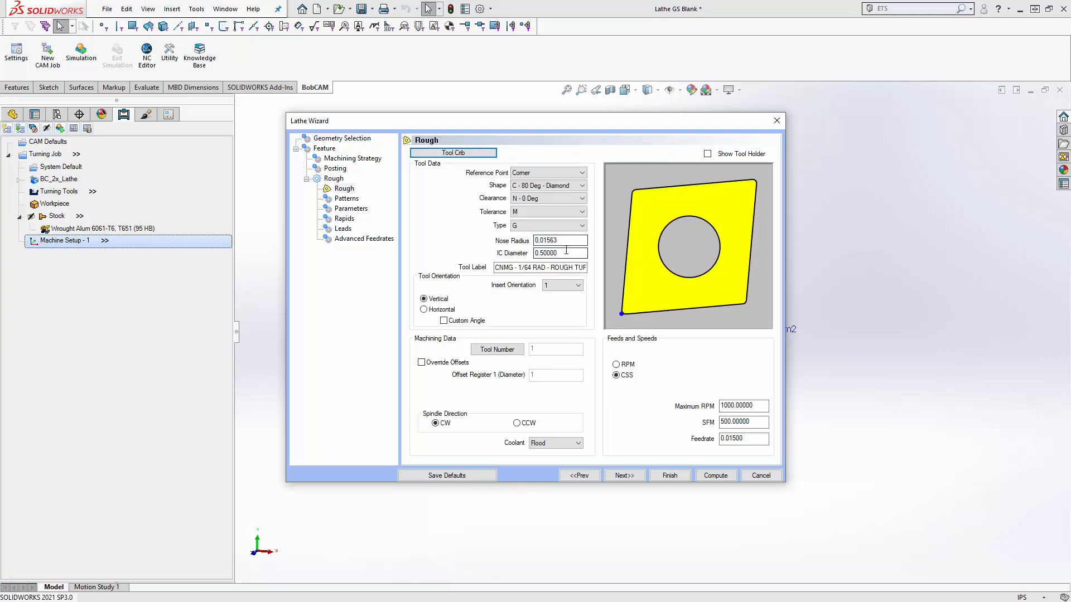
pyautogui.moveTo(558, 253)
pyautogui.mouseDown()
pyautogui.moveTo(514, 258)
pyautogui.moveTo(552, 253)
pyautogui.mouseUp()
pyautogui.click(562, 286)
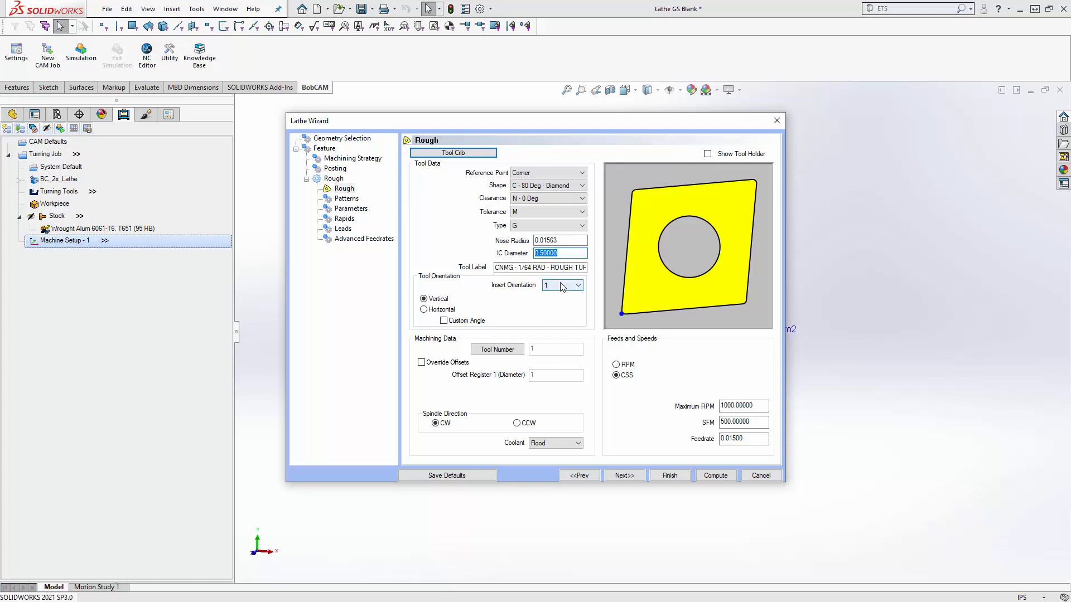
pyautogui.click(562, 286)
# Show the tool holder again and preview insert orientations 2, 3 and 4
pyautogui.click(707, 154)
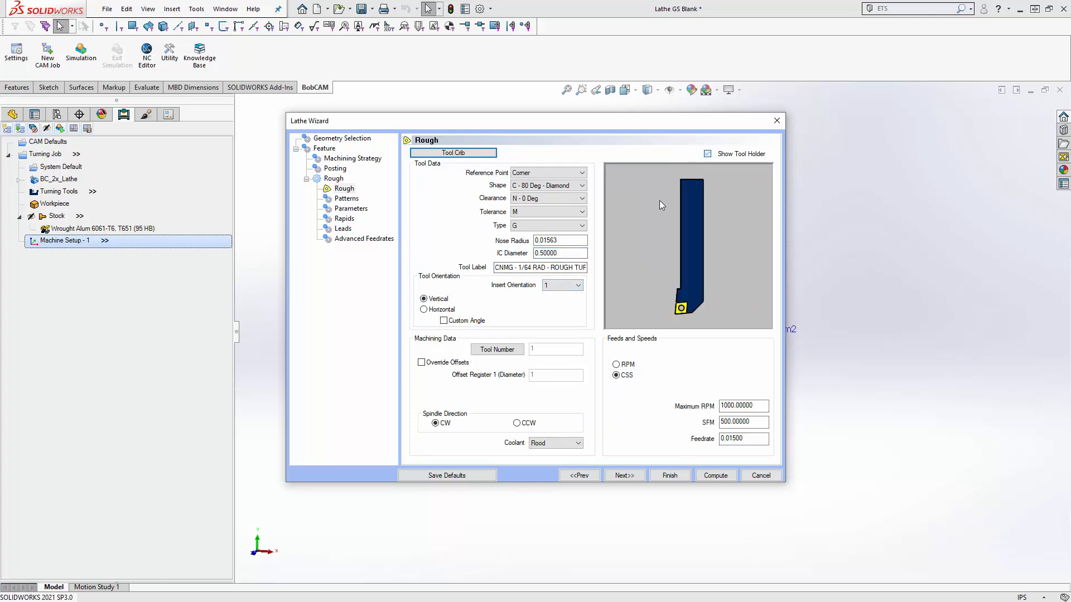
pyautogui.click(565, 287)
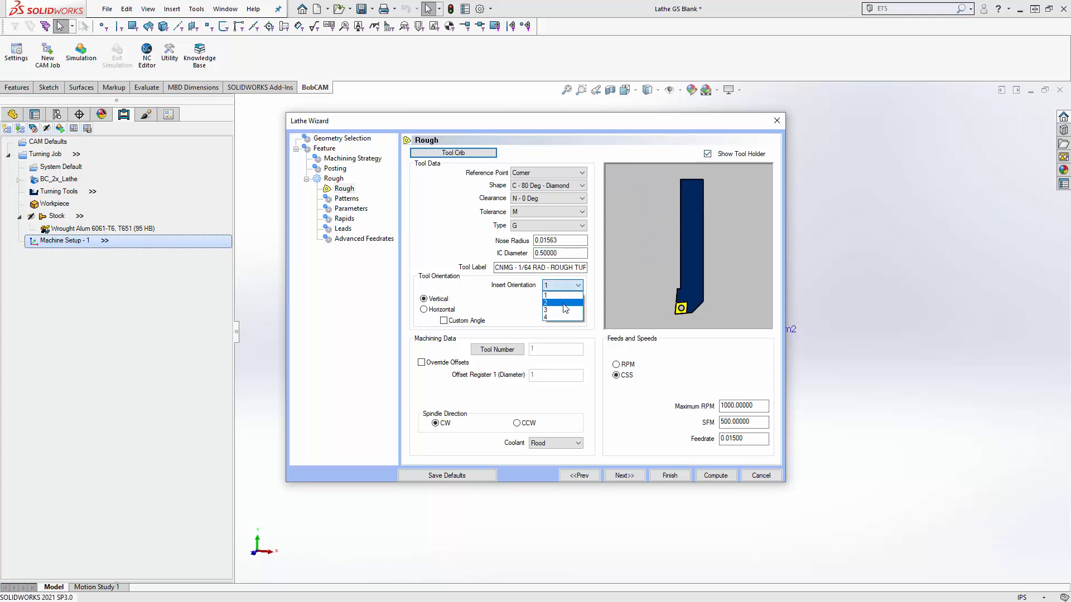
pyautogui.click(563, 303)
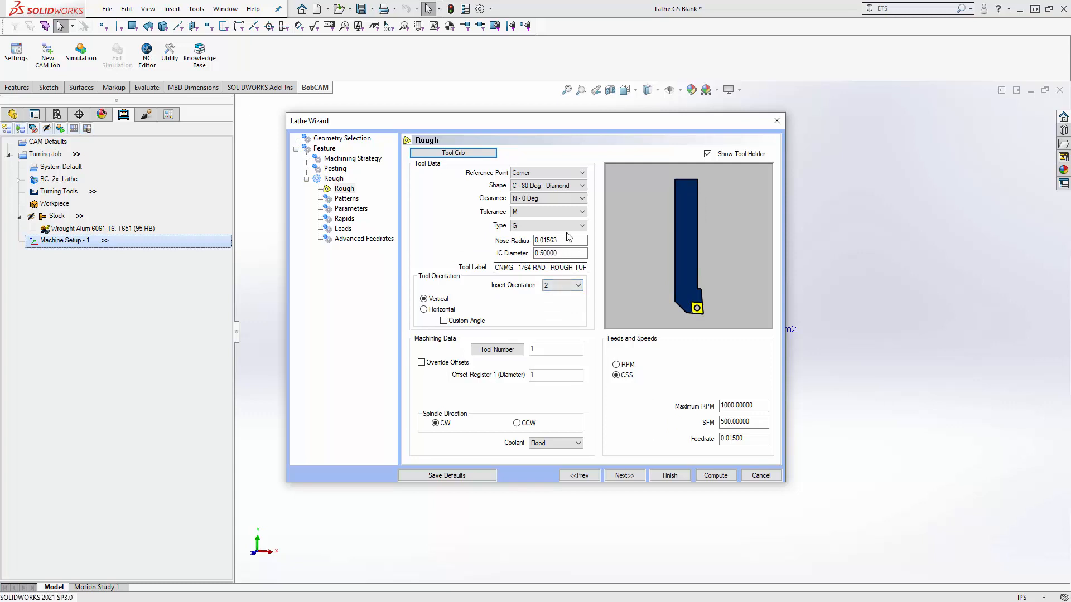
pyautogui.moveTo(425, 121); pyautogui.dragTo(477, 351)
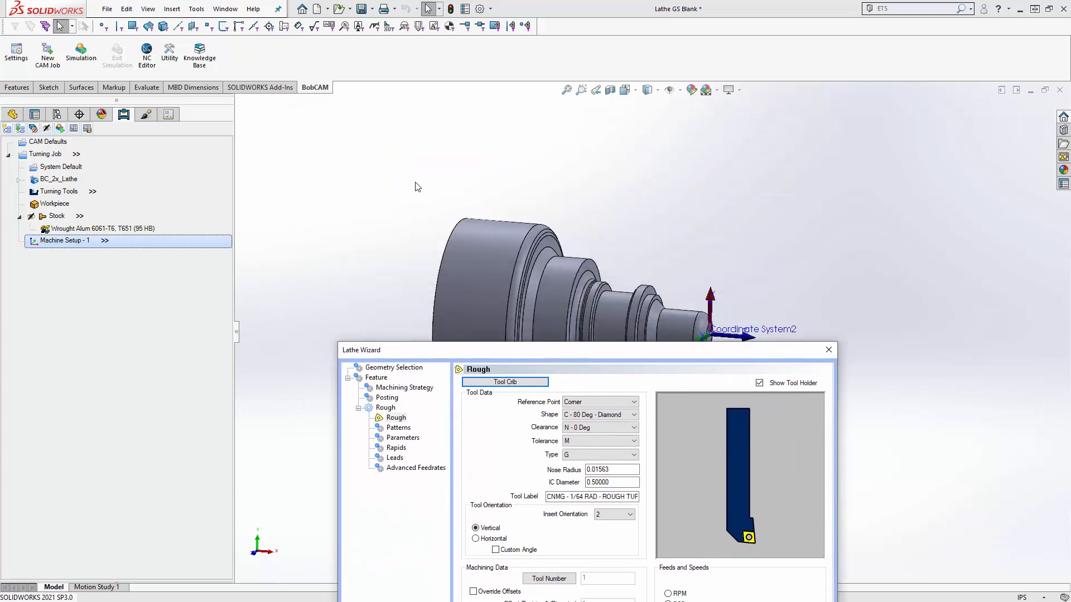
pyautogui.moveTo(581, 361); pyautogui.dragTo(552, 146)
pyautogui.click(585, 300)
pyautogui.click(576, 325)
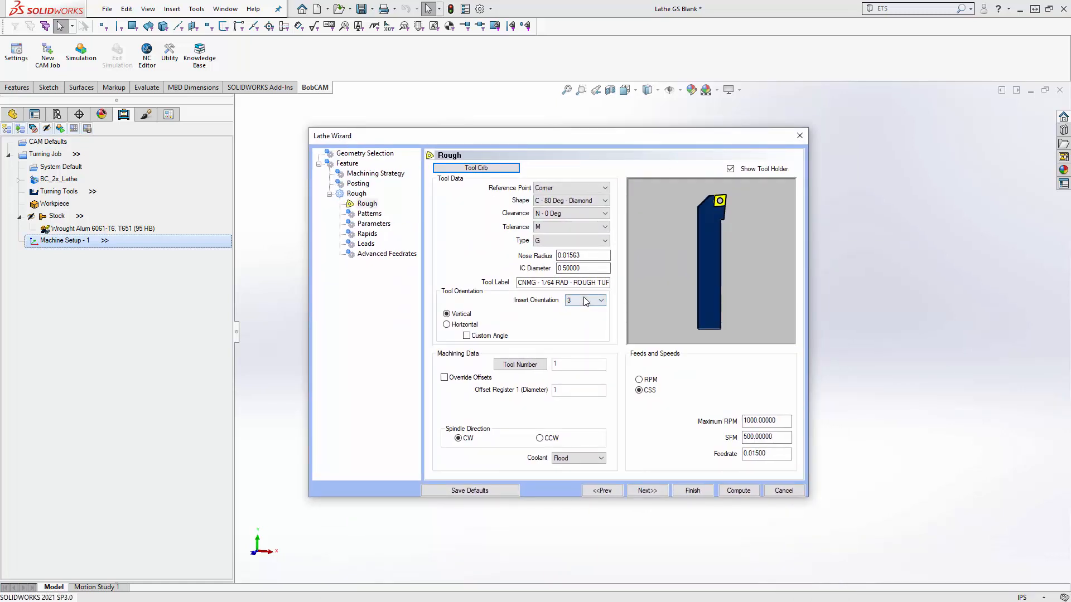
pyautogui.click(584, 302)
pyautogui.click(578, 333)
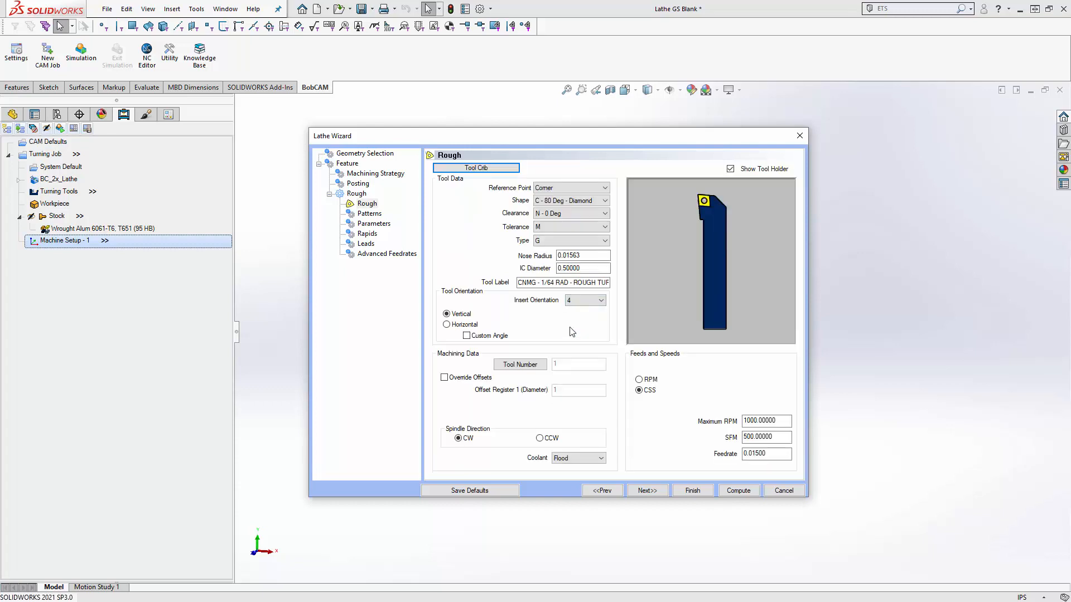
# Preview the Horizontal tool orientation and return the tool to Vertical with insert orientation 1
pyautogui.click(447, 324)
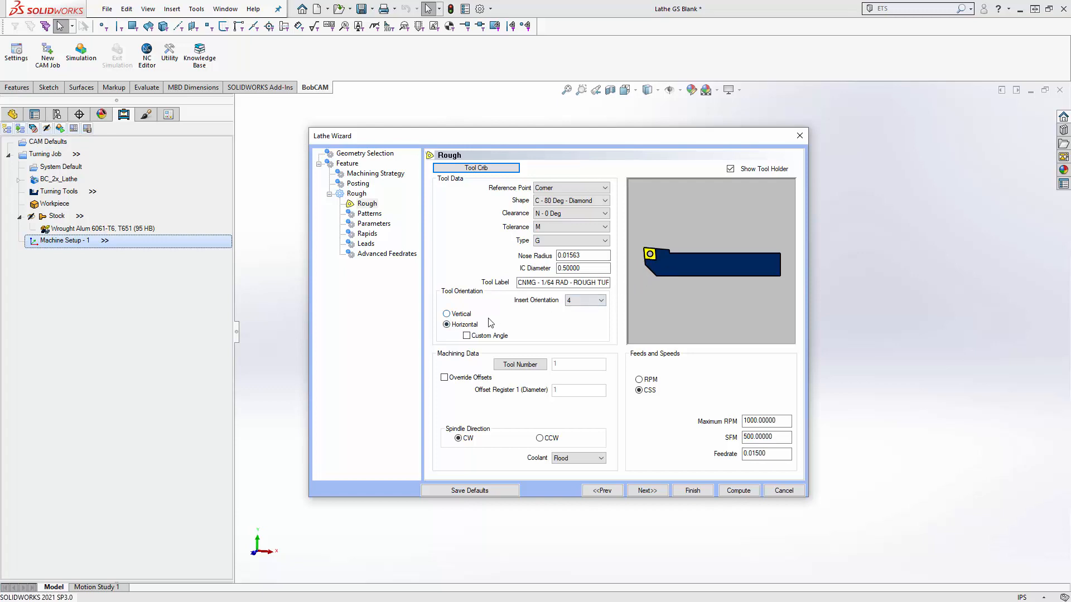
pyautogui.click(453, 316)
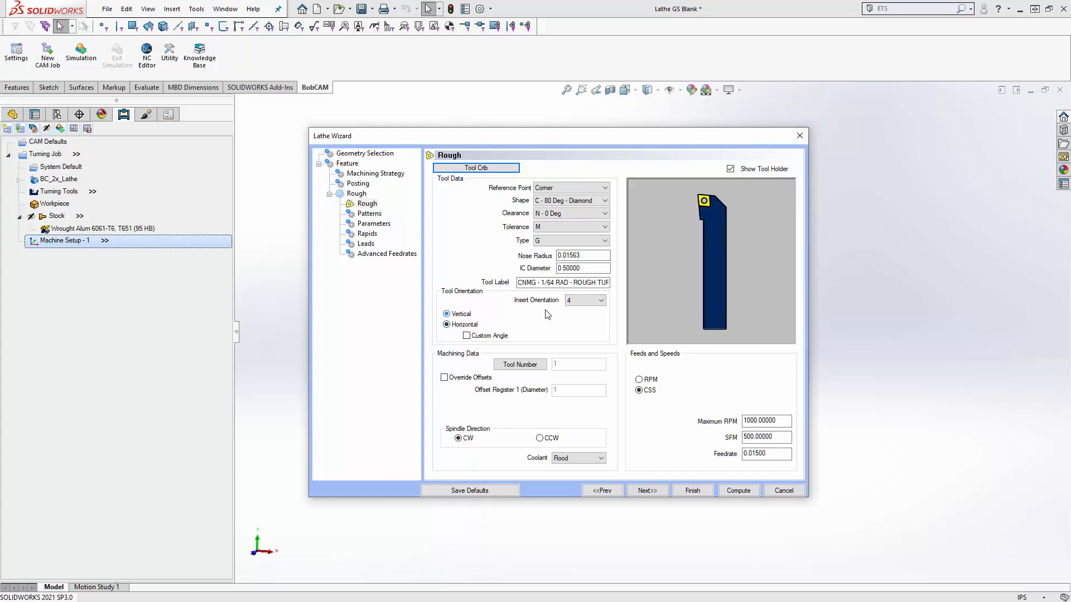
pyautogui.click(569, 299)
pyautogui.click(567, 313)
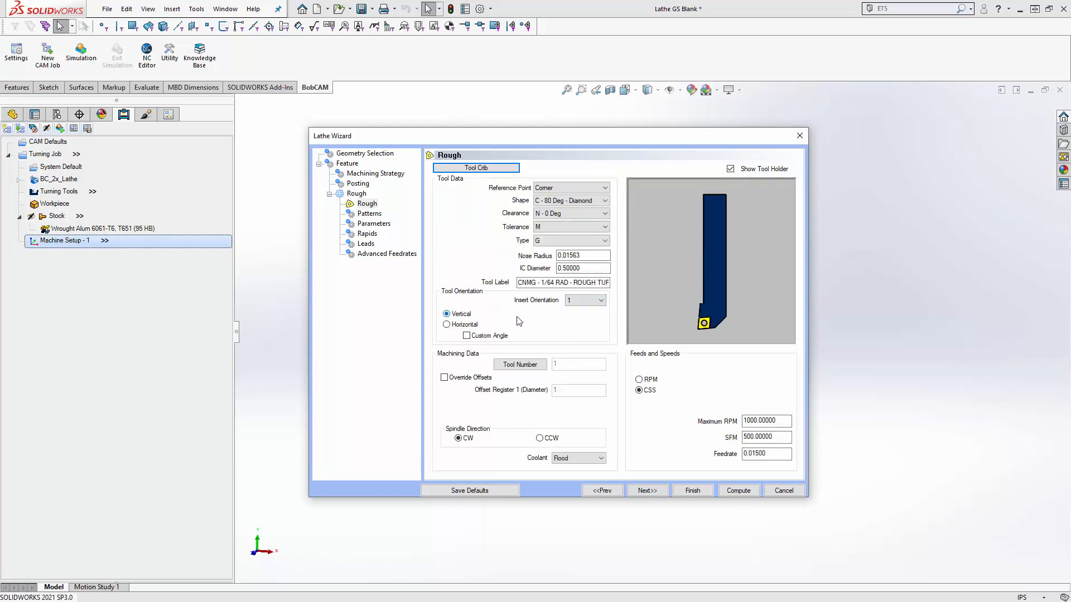
# Explore the Custom Angle and Override Offsets options, leaving both disabled
pyautogui.click(466, 335)
pyautogui.click(468, 337)
pyautogui.click(445, 378)
pyautogui.click(444, 378)
pyautogui.click(444, 378)
pyautogui.click(444, 379)
# Check the CCW spindle direction and the available coolant types, keeping CW and Flood
pyautogui.click(539, 438)
pyautogui.click(473, 440)
pyautogui.click(578, 461)
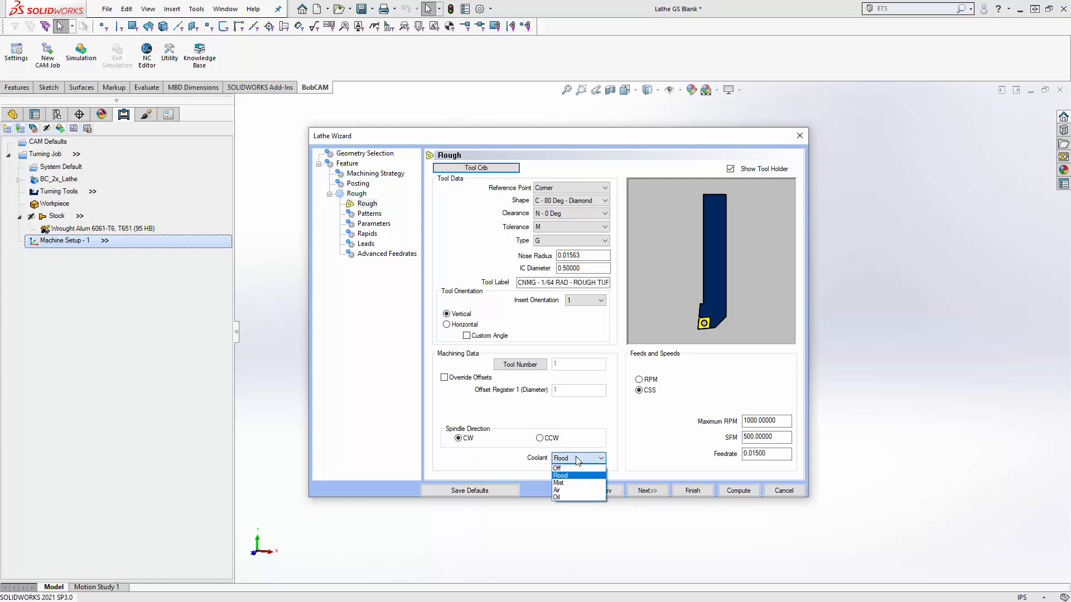
pyautogui.click(646, 436)
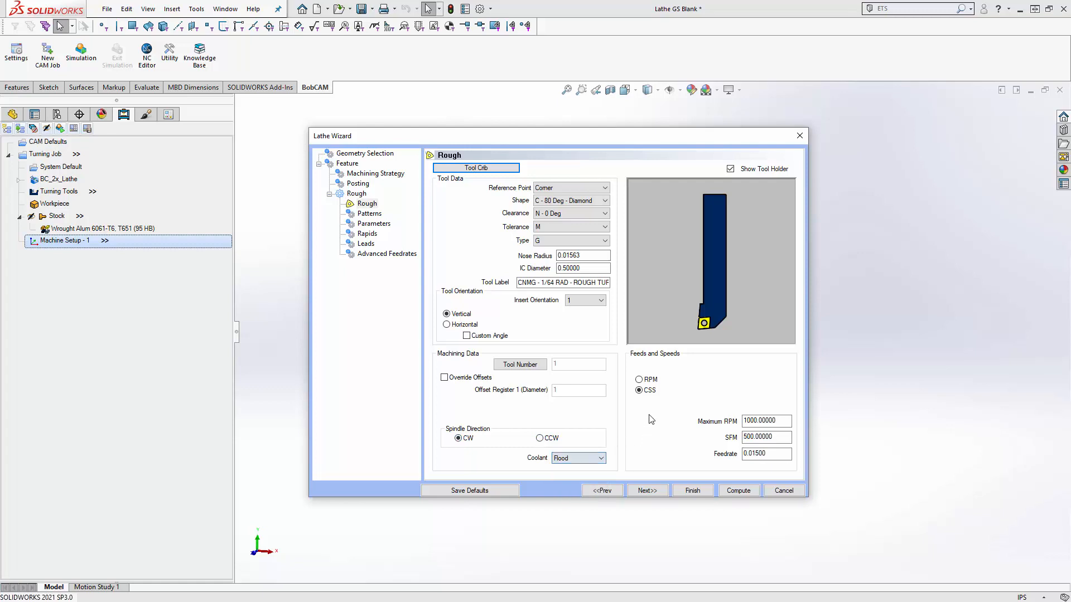
# Compare RPM with CSS speed control, keep CSS, and review the SFM and feedrate values
pyautogui.click(639, 380)
pyautogui.click(640, 390)
pyautogui.doubleClick(778, 436)
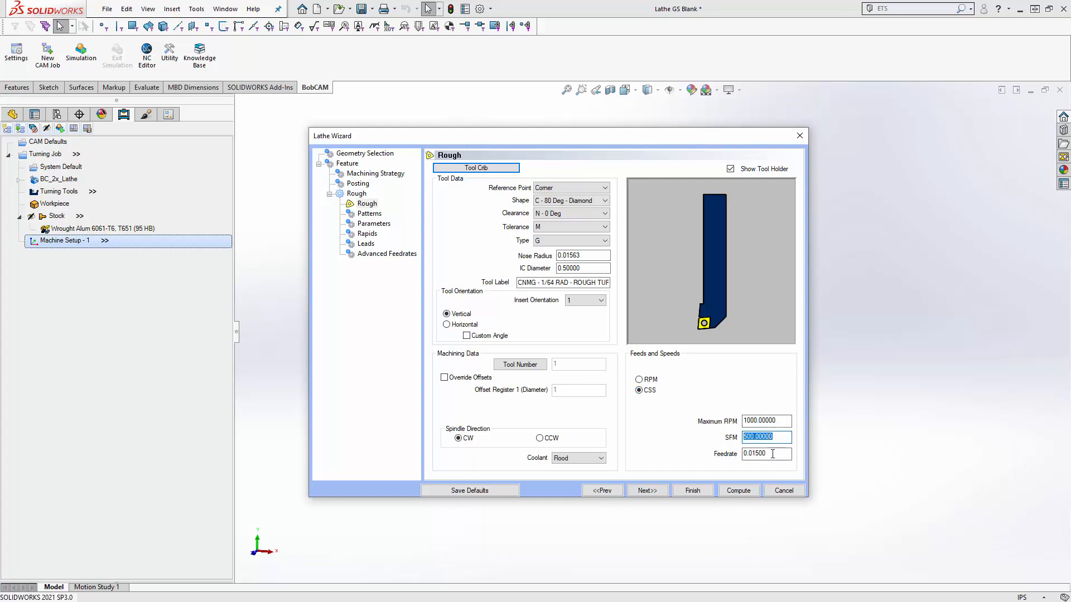
pyautogui.doubleClick(773, 453)
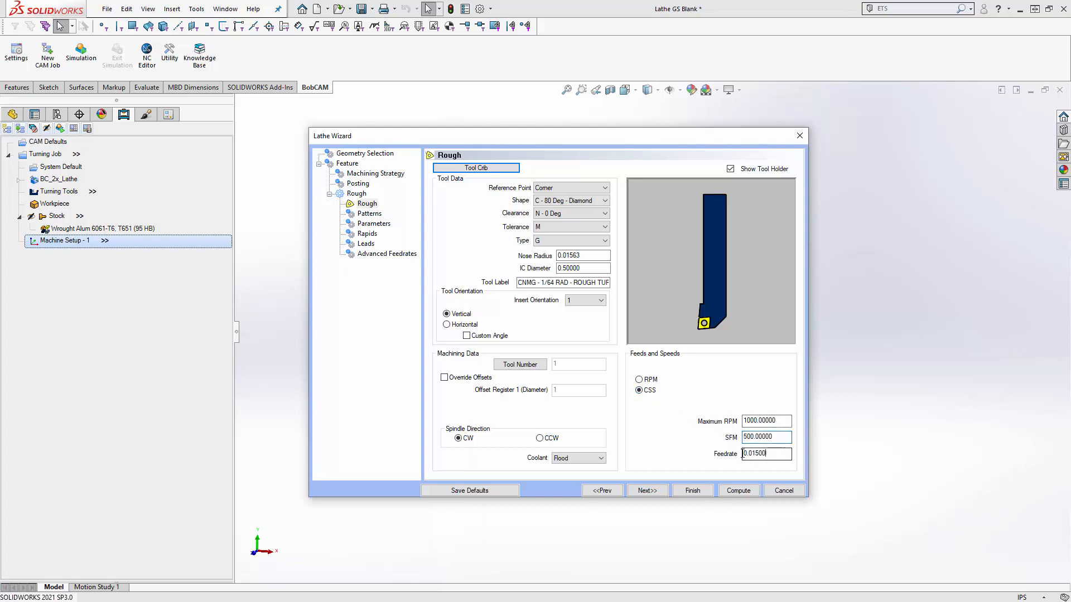
# Proceed to the roughing patterns and compare the Offset pattern and Zig Zag sorting, returning both settings to Standard
pyautogui.click(654, 492)
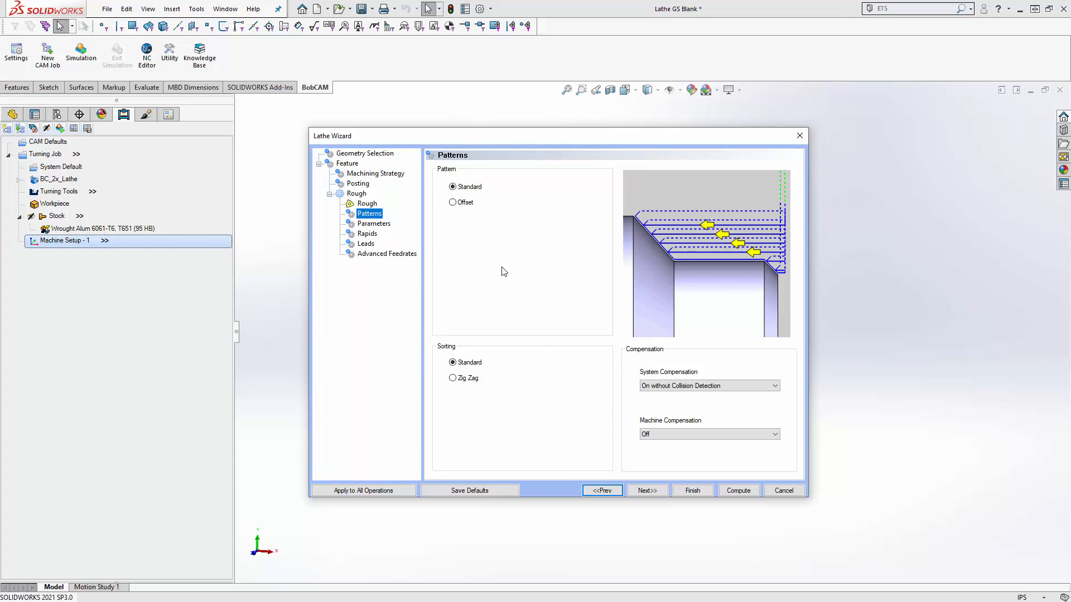
pyautogui.click(453, 187)
pyautogui.click(452, 203)
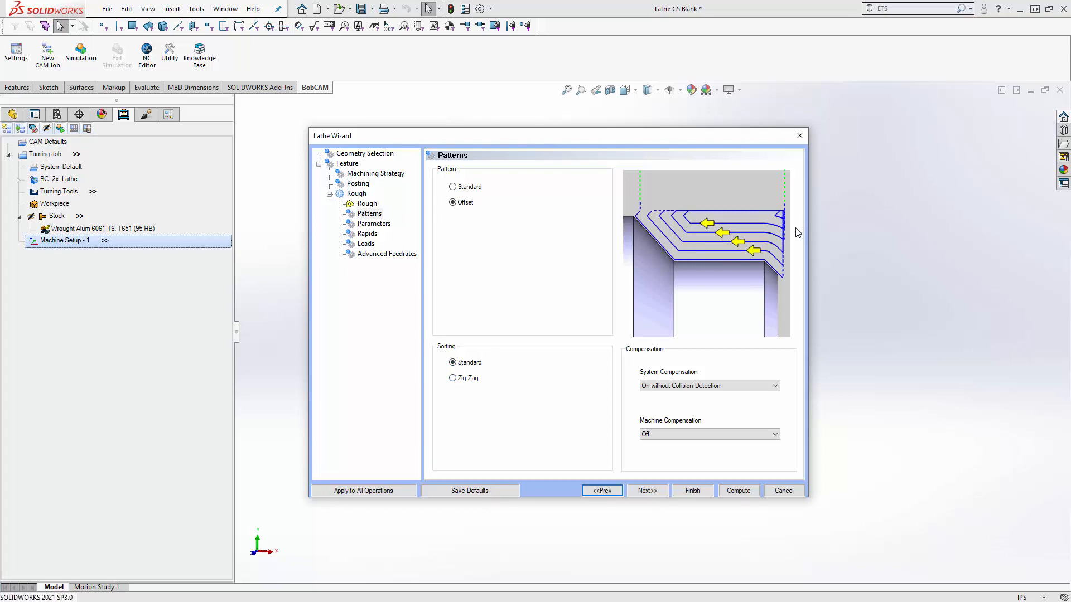
pyautogui.click(452, 379)
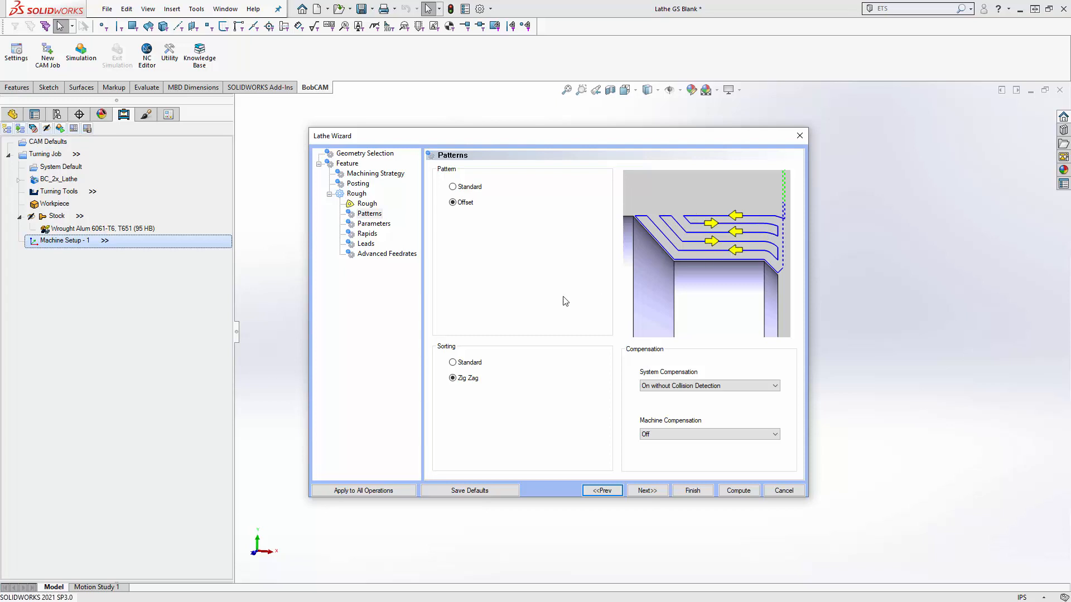
pyautogui.click(452, 362)
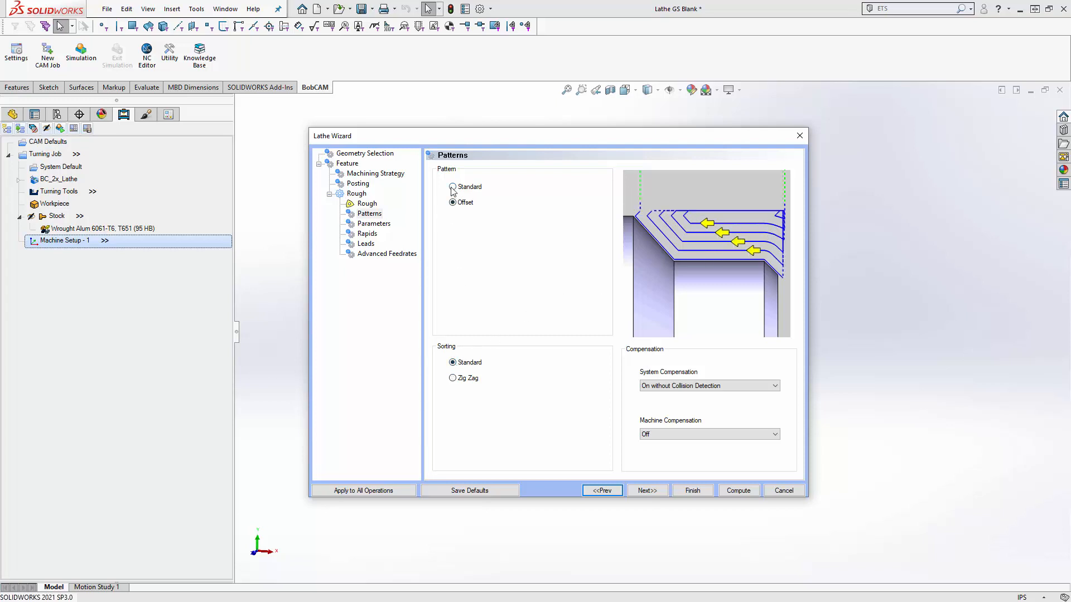
pyautogui.click(453, 187)
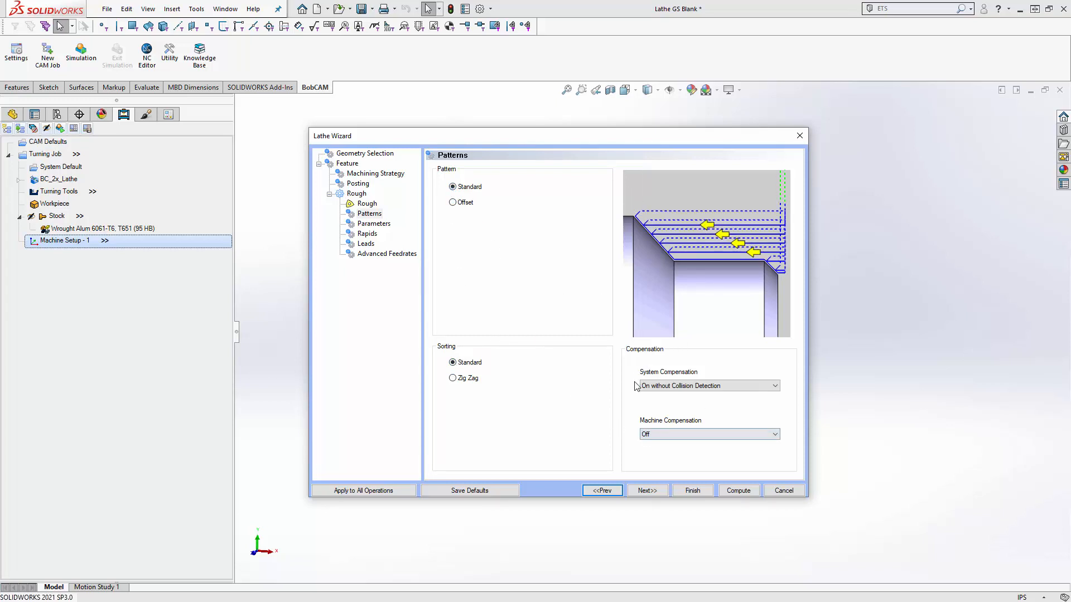
# Compare the Off and On without Collision Detection options for system compensation
pyautogui.click(672, 390)
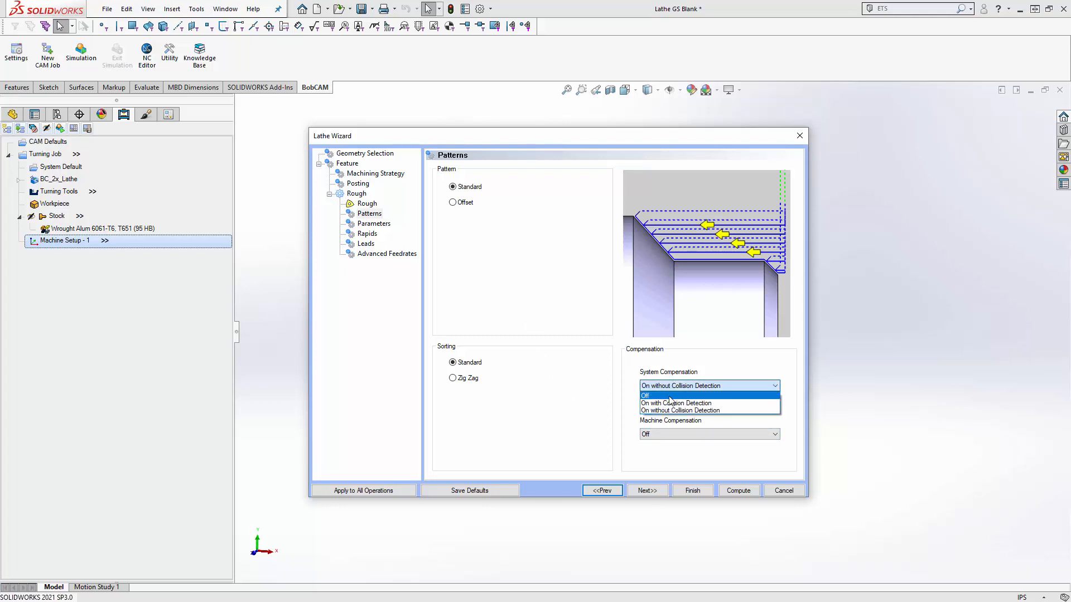
pyautogui.click(671, 401)
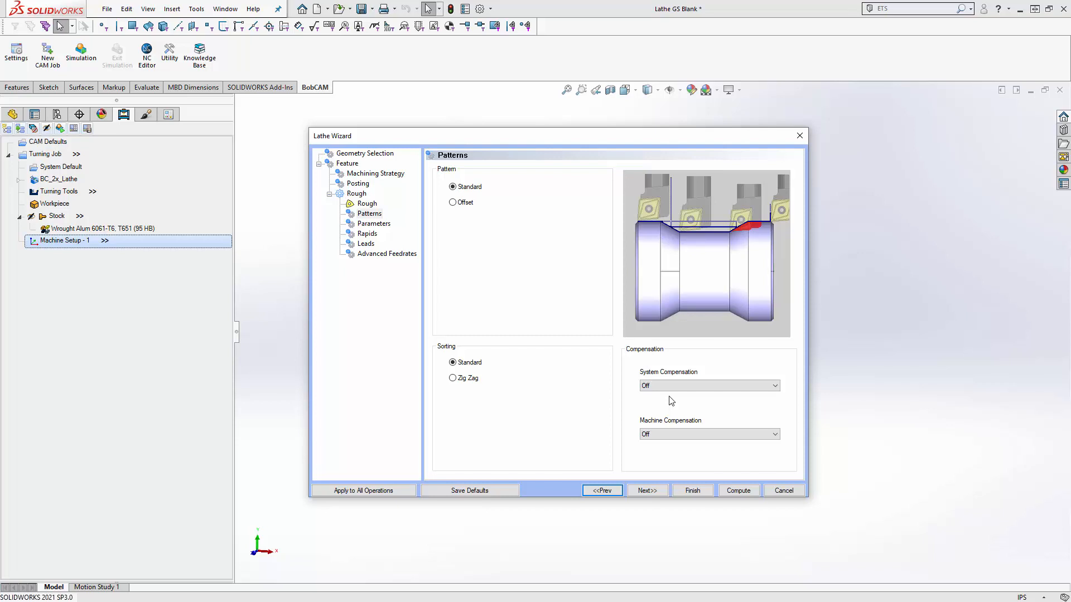
pyautogui.click(675, 387)
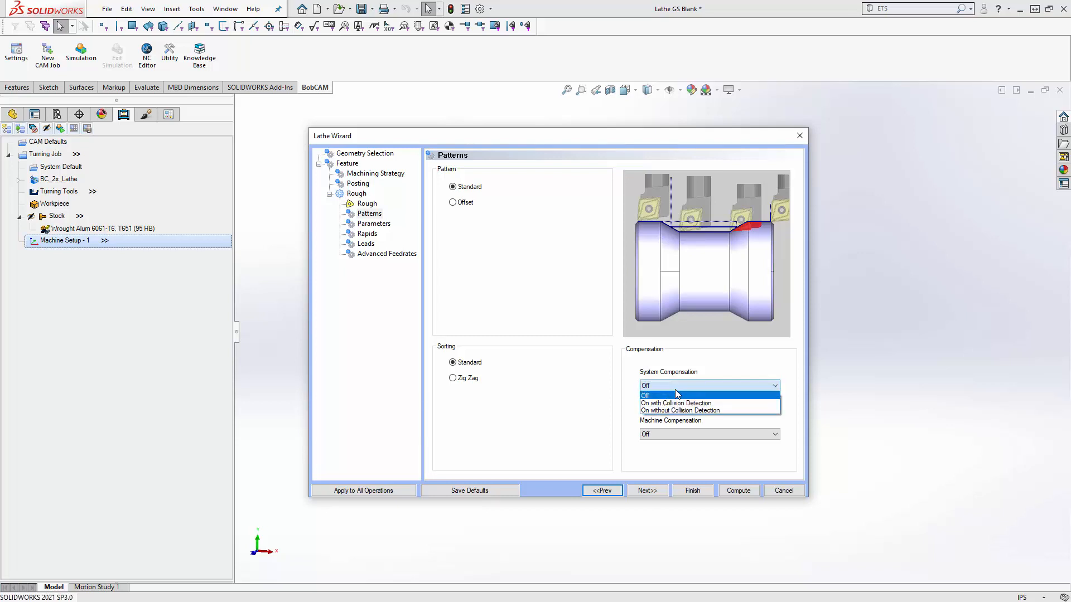
pyautogui.click(681, 411)
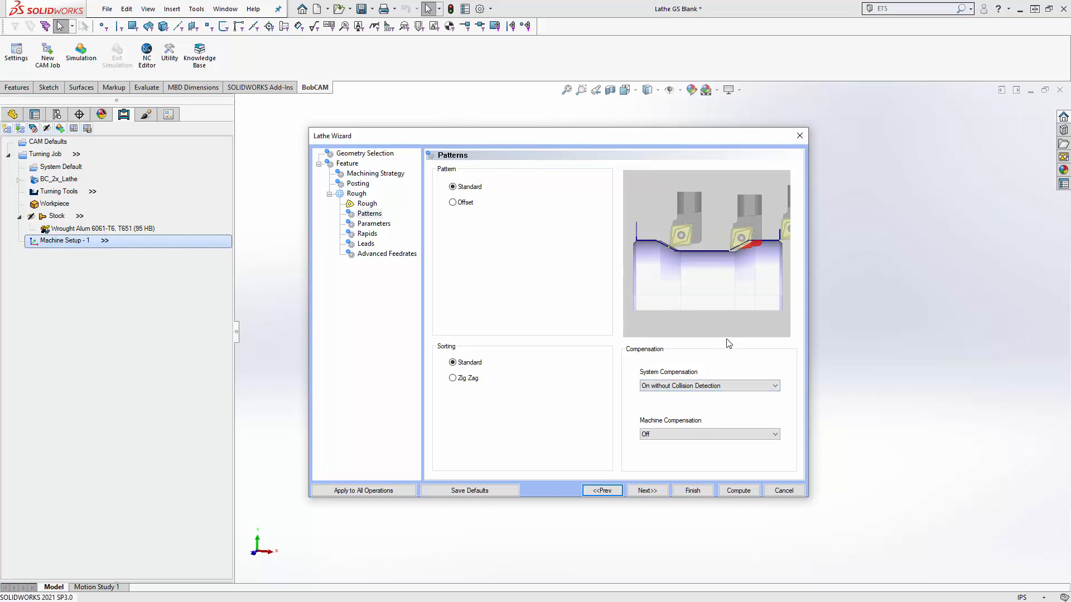
# Set system compensation to On with Collision Detection with Use Tool Holder enabled, and keep machine compensation Off
pyautogui.click(705, 386)
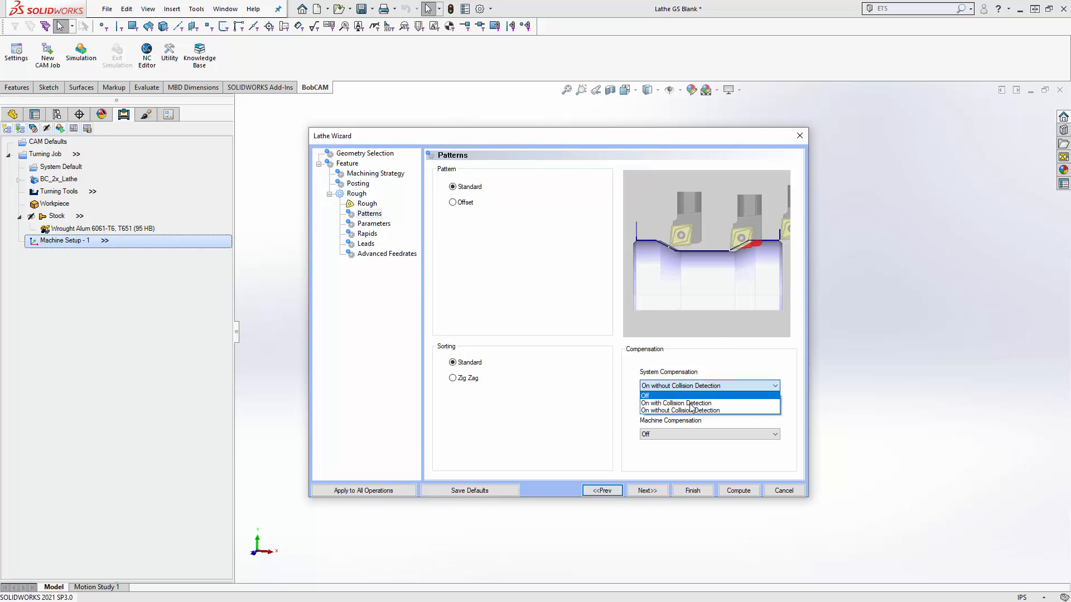
pyautogui.click(691, 403)
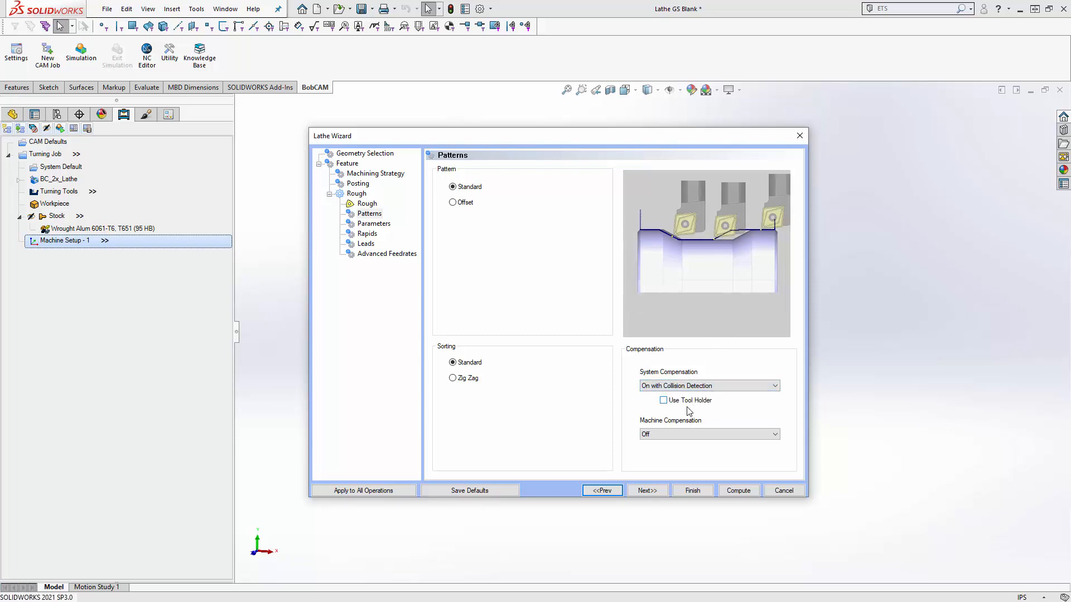
pyautogui.click(663, 401)
pyautogui.click(694, 433)
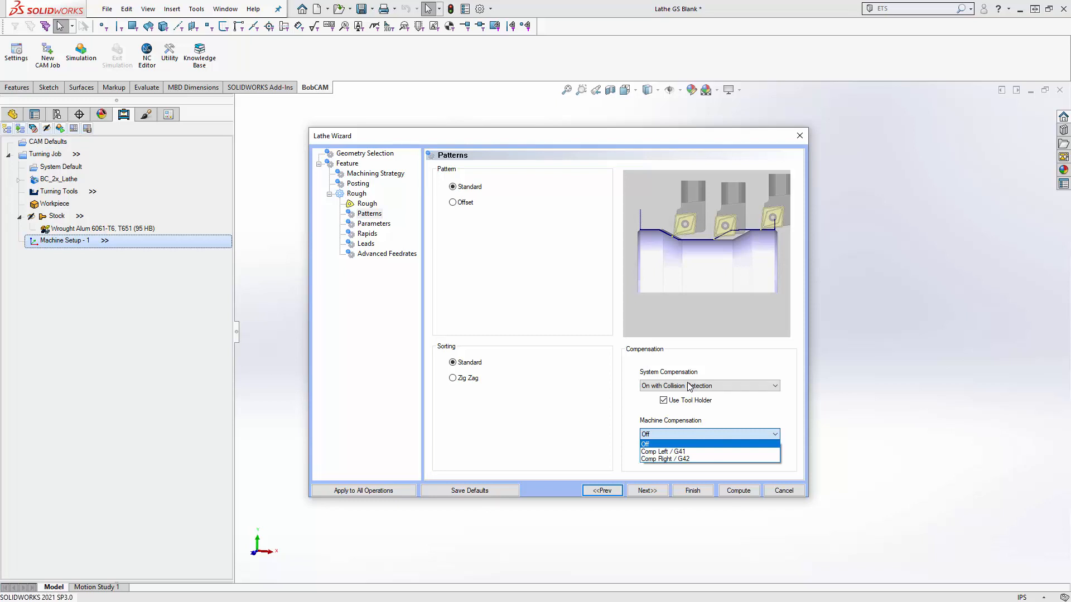
pyautogui.click(690, 431)
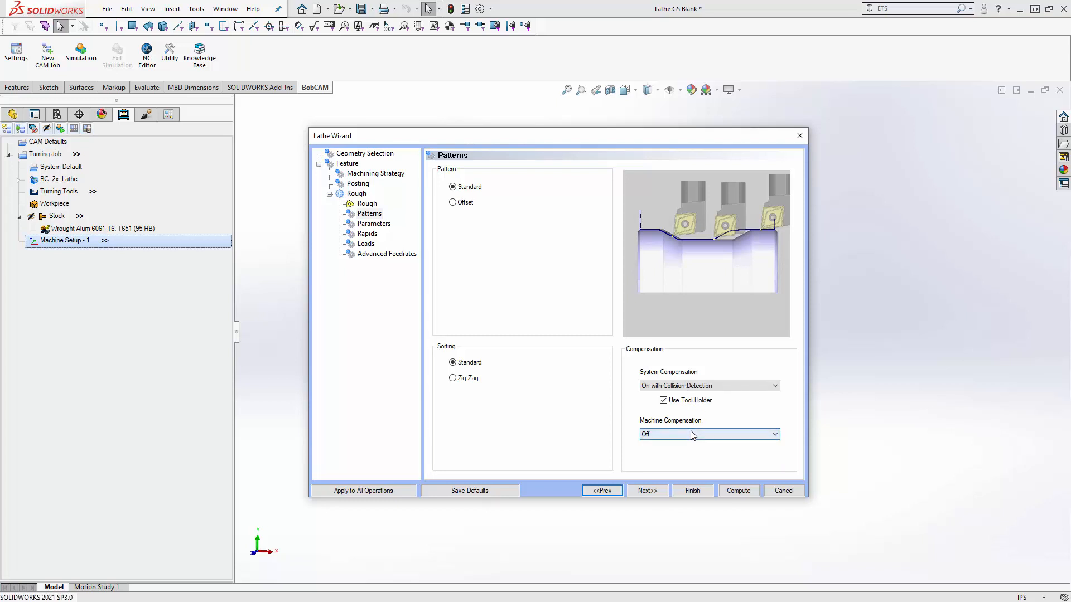
# Proceed to the roughing parameters and set the Z and X finish allowances to 0
pyautogui.click(656, 493)
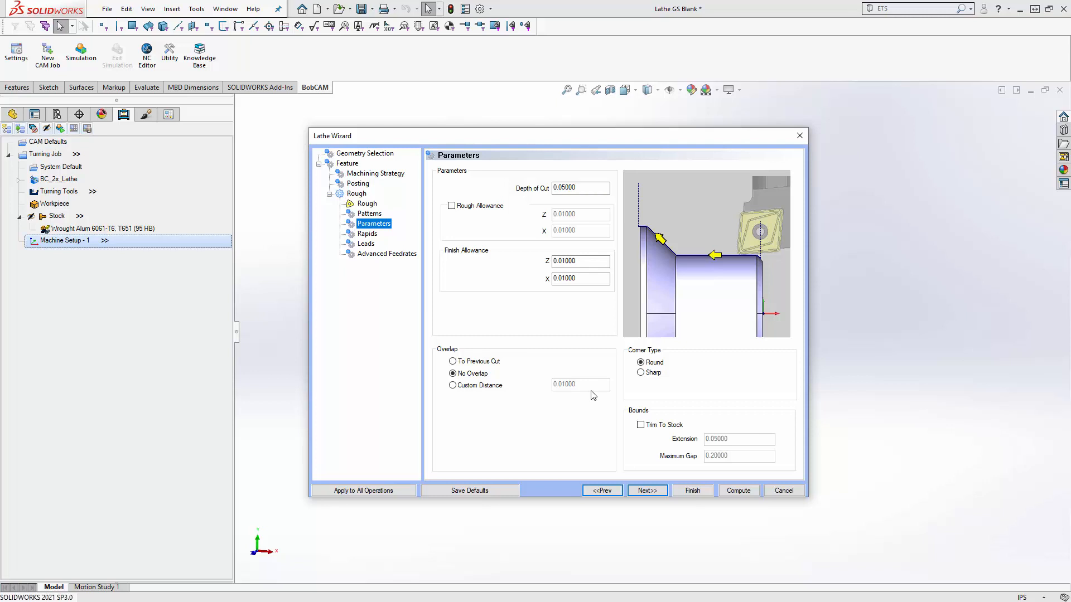
pyautogui.moveTo(580, 189); pyautogui.dragTo(523, 184)
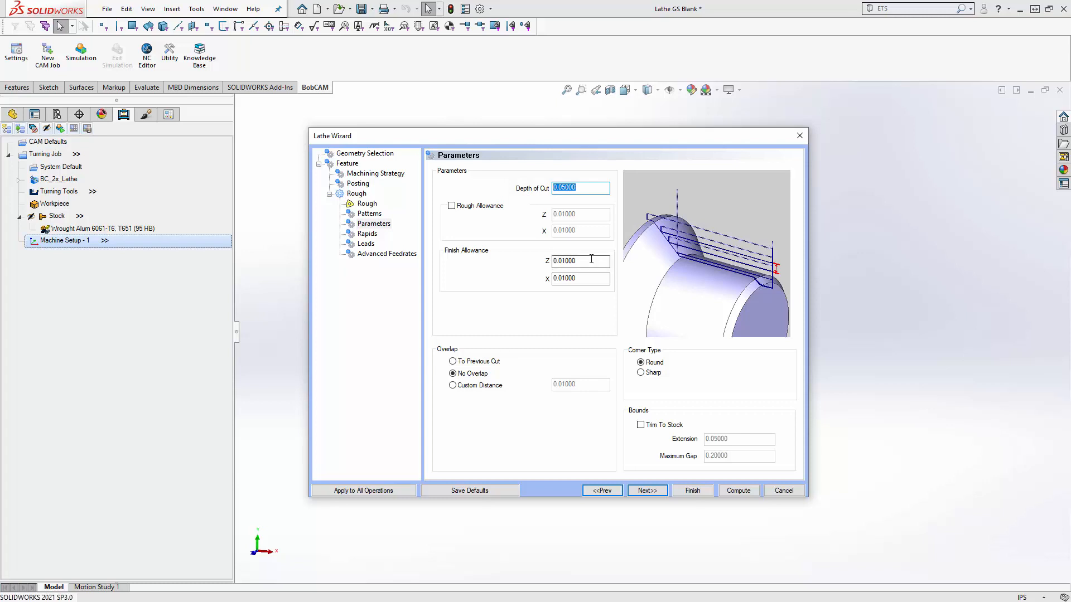
pyautogui.moveTo(592, 261); pyautogui.dragTo(531, 280)
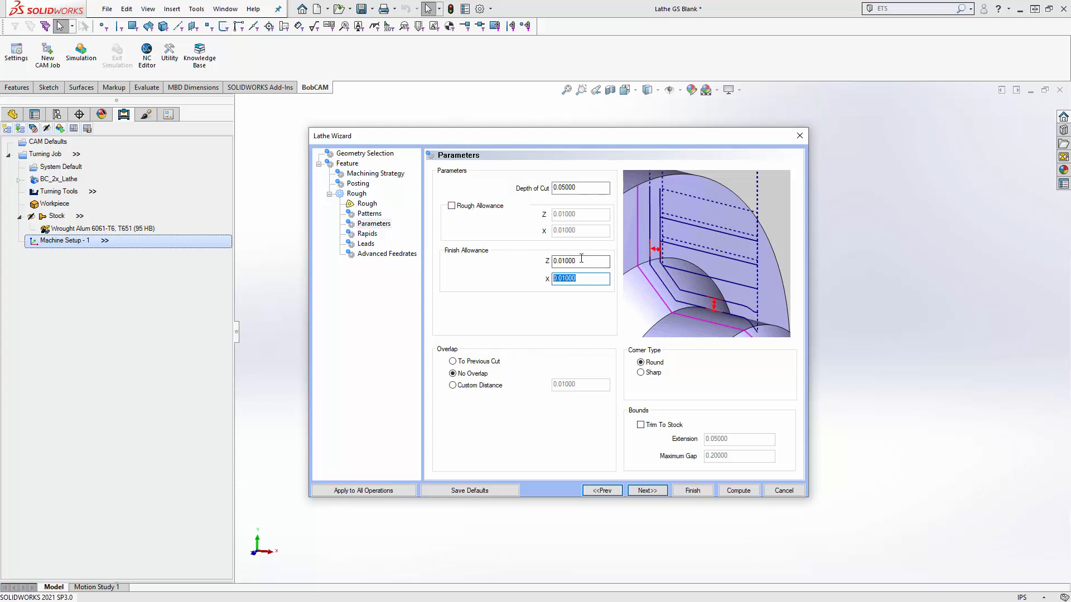
pyautogui.moveTo(582, 261); pyautogui.dragTo(542, 264)
pyautogui.write('0')
pyautogui.press('Tab')
pyautogui.write('0')
# Compare the To Previous Cut and Custom Distance overlap options, keeping No Overlap
pyautogui.click(452, 374)
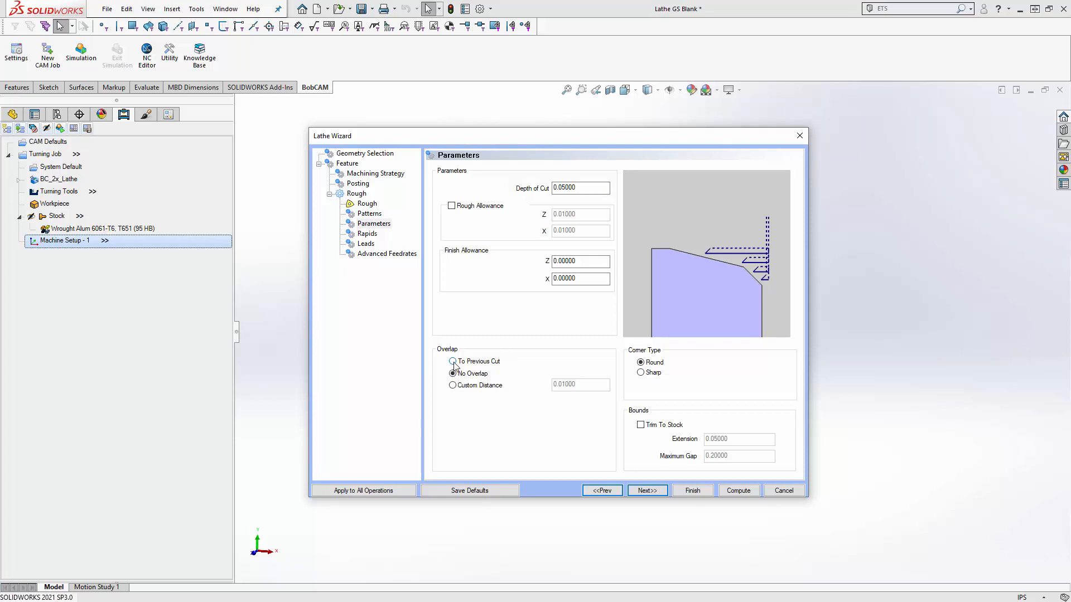
pyautogui.click(454, 362)
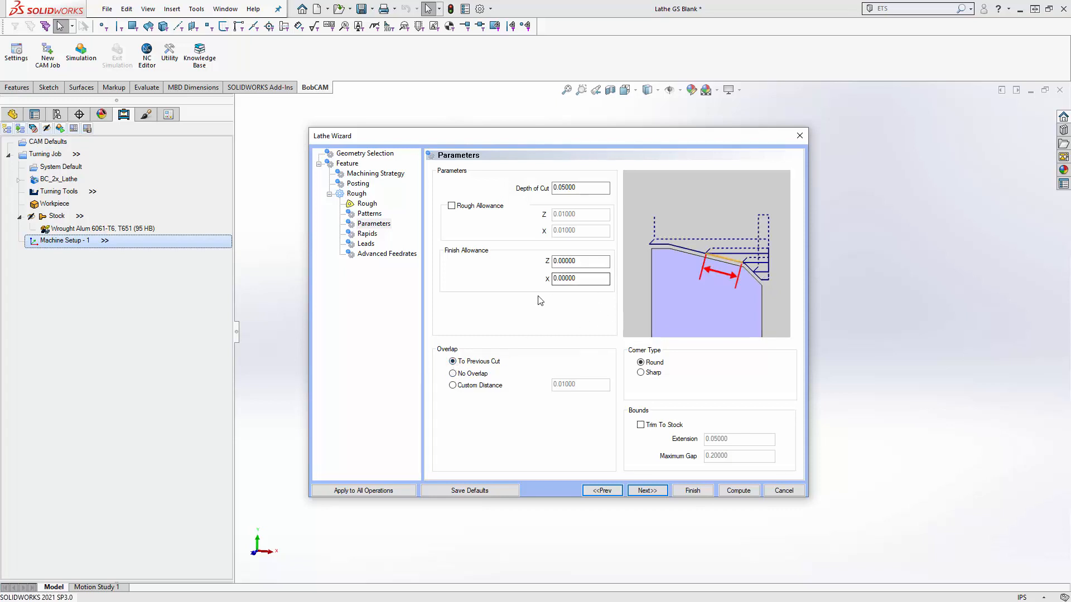
pyautogui.click(466, 374)
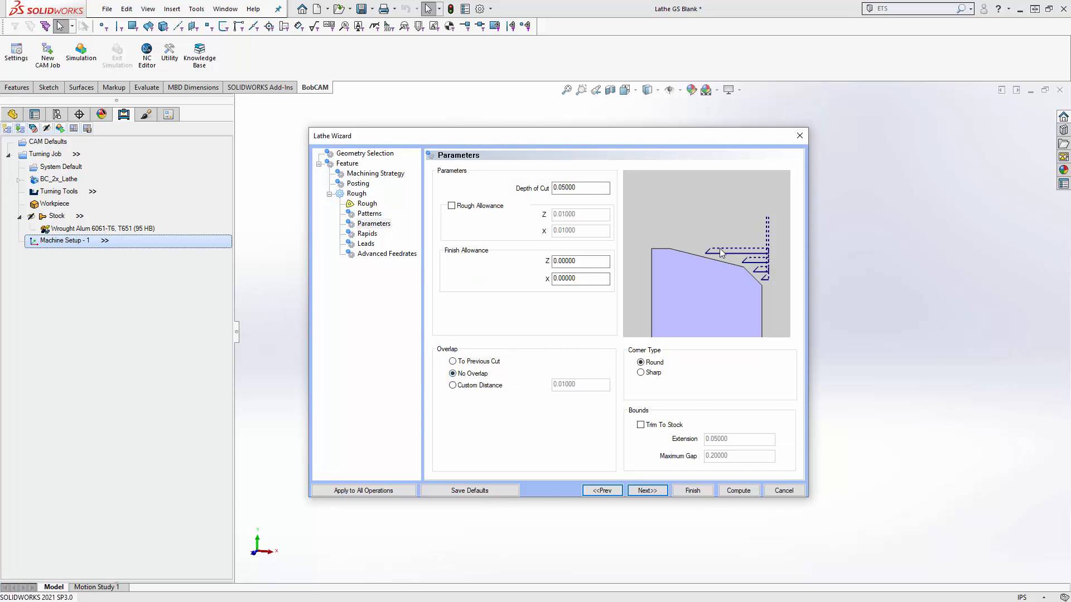
pyautogui.click(453, 361)
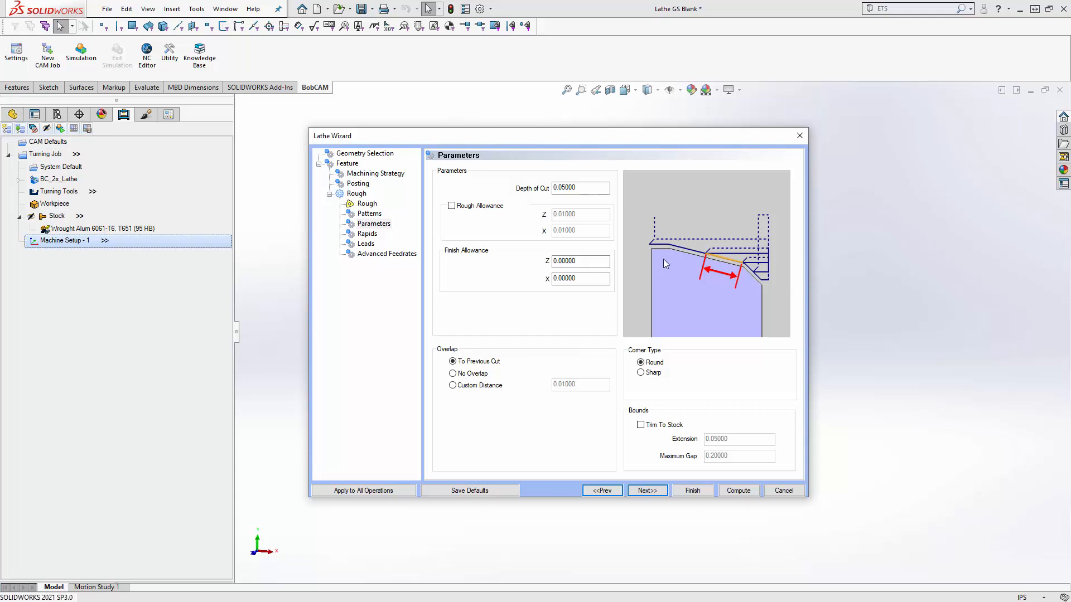
pyautogui.click(452, 386)
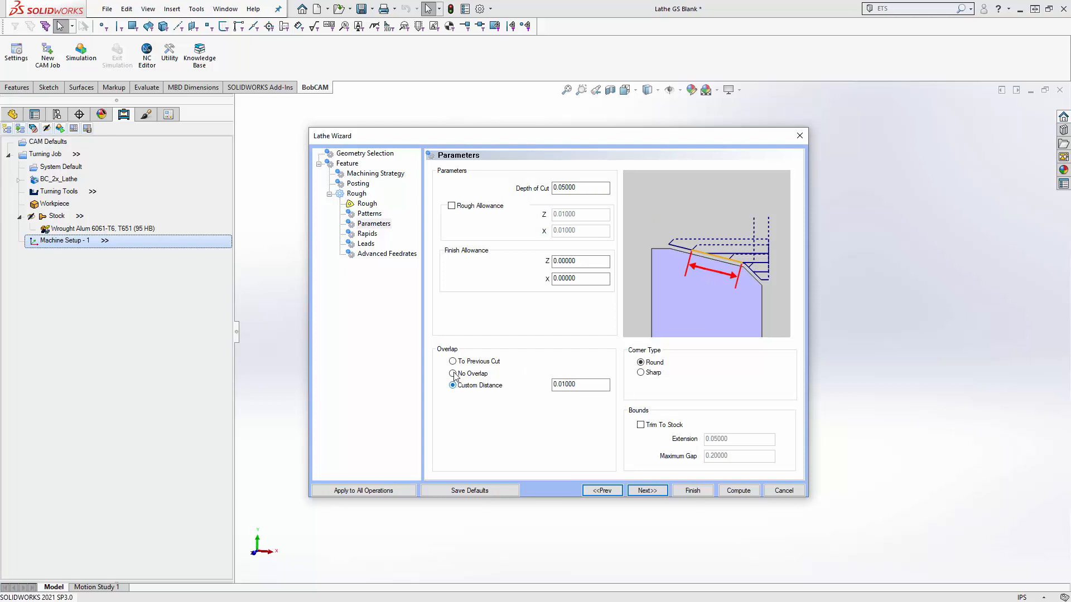
pyautogui.click(453, 375)
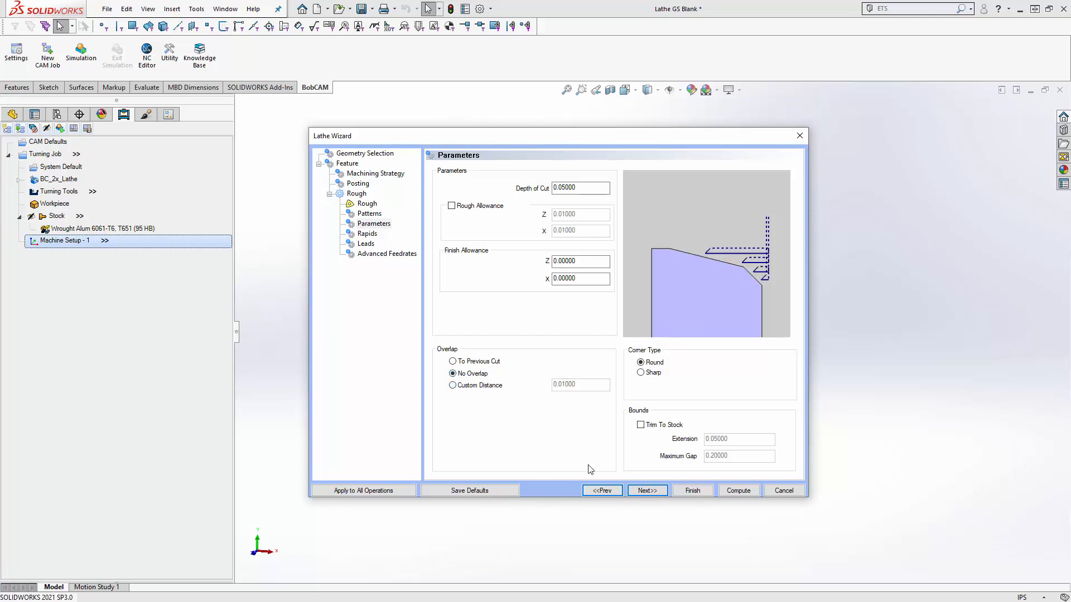
# Check the corner types and the Trim To Stock bounds, keeping Round corners and trimming disabled
pyautogui.click(644, 365)
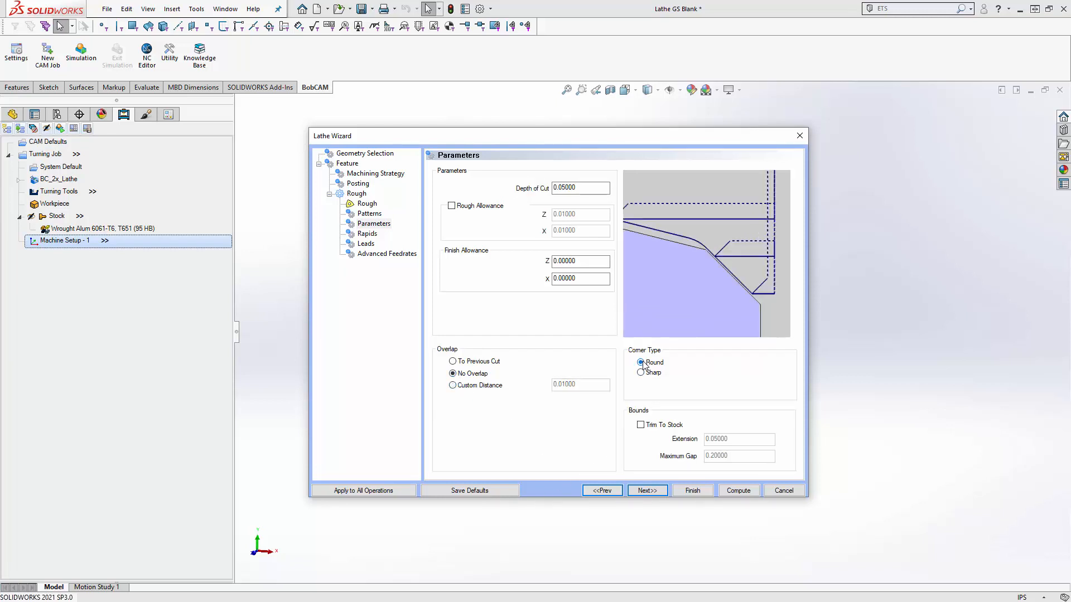
pyautogui.click(642, 373)
pyautogui.click(640, 425)
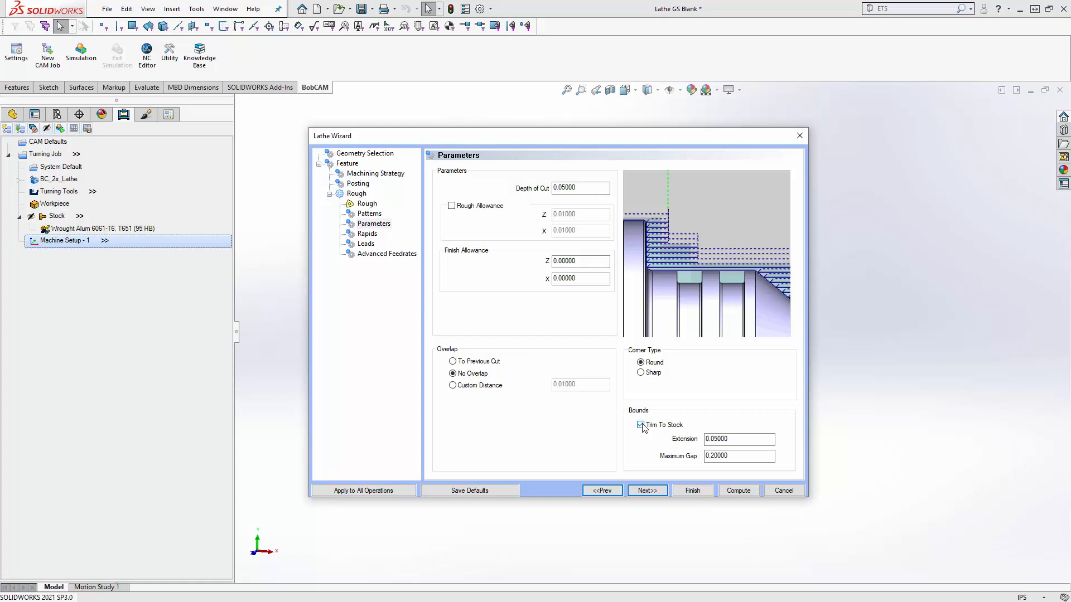
pyautogui.click(641, 425)
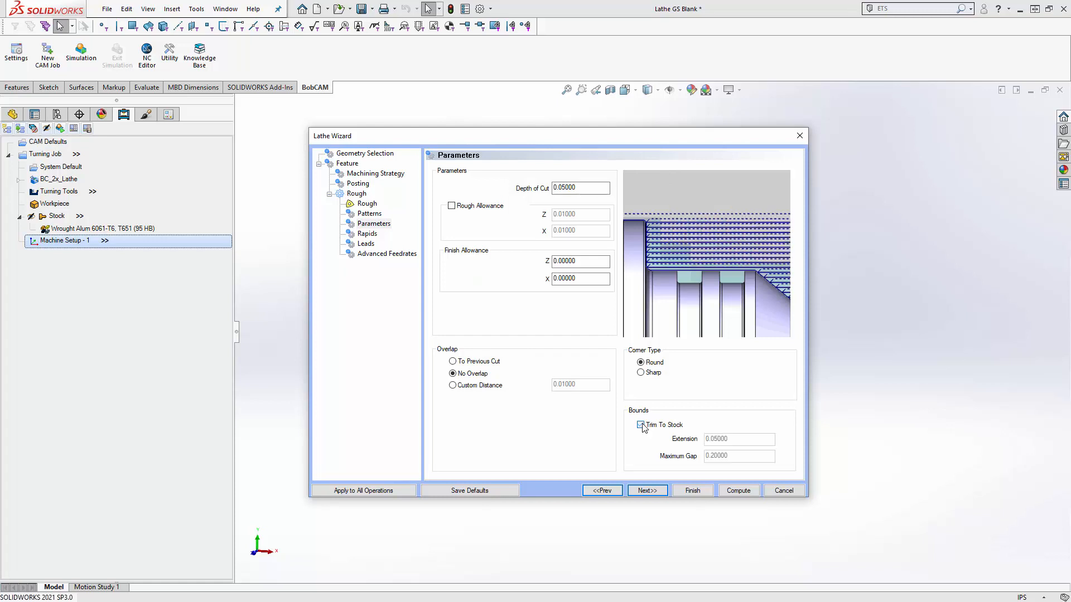
# Proceed to the rapids settings and review the approach and exit options, keeping the default for both
pyautogui.click(641, 490)
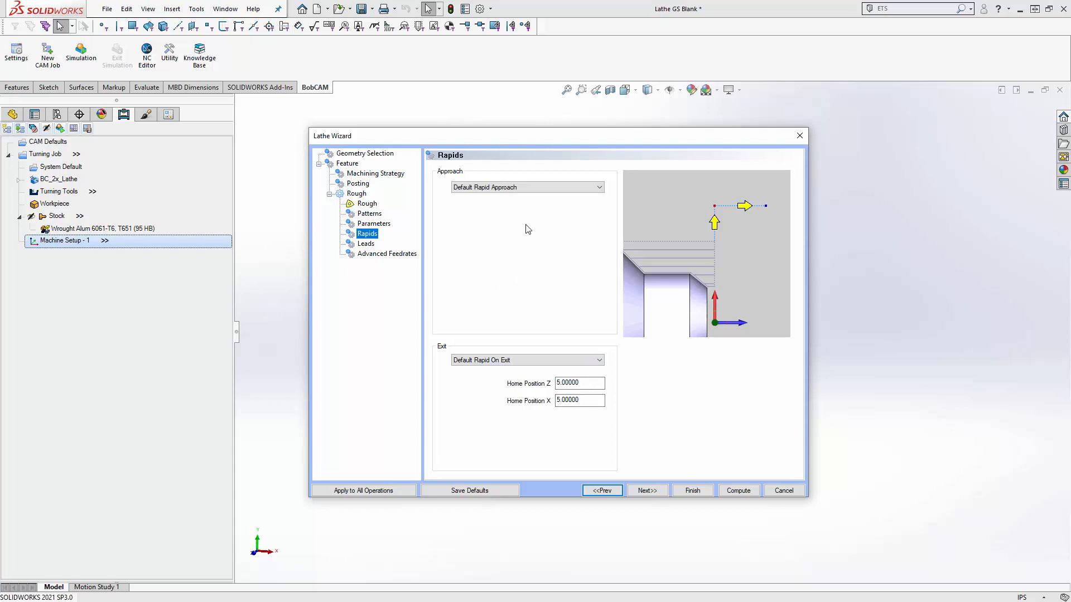
pyautogui.click(536, 189)
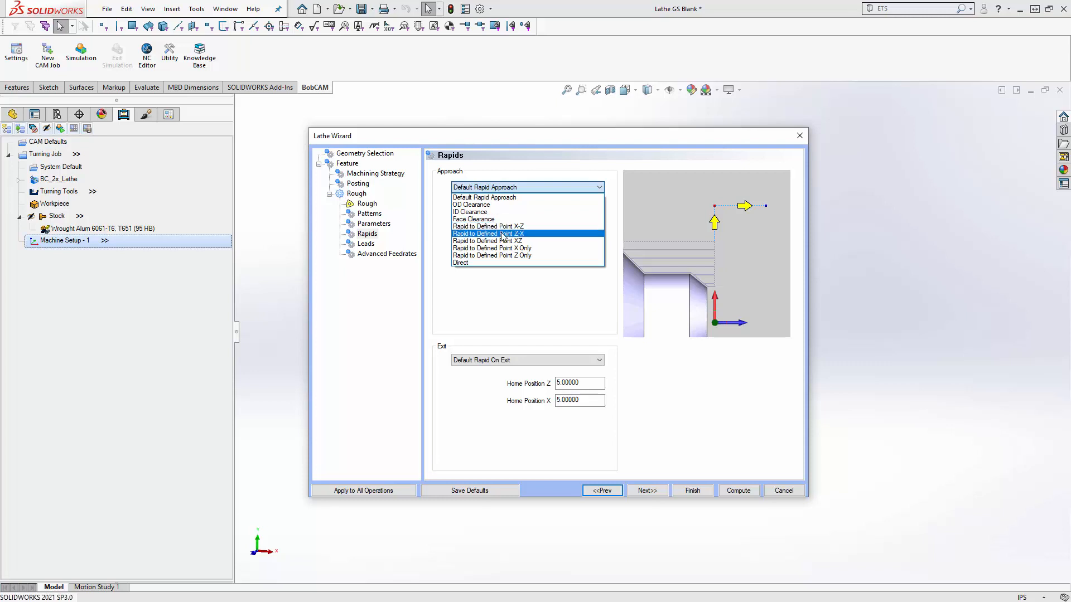
pyautogui.click(503, 301)
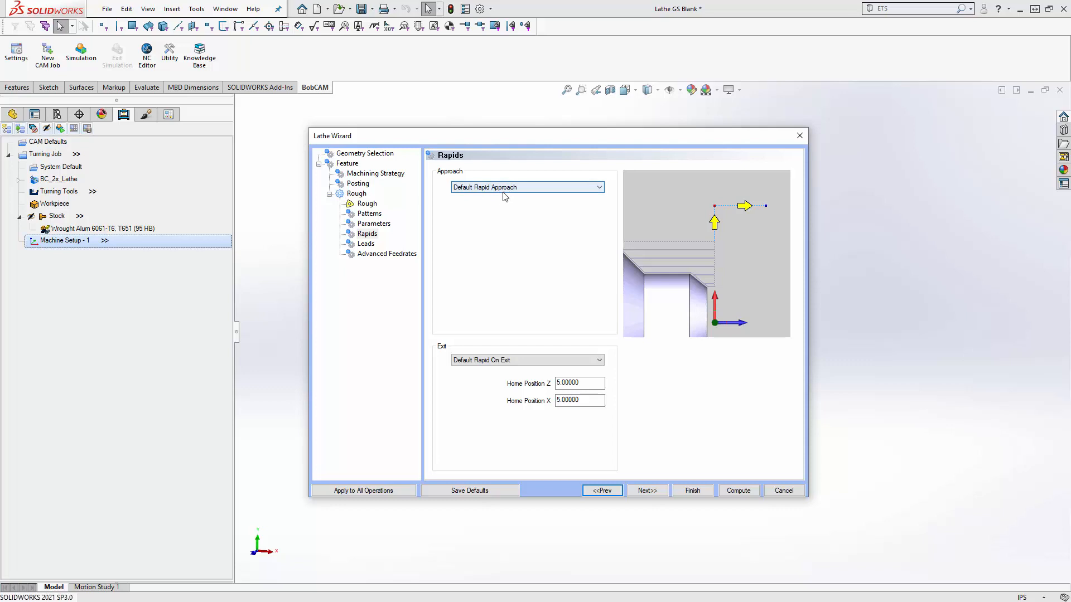
pyautogui.click(496, 362)
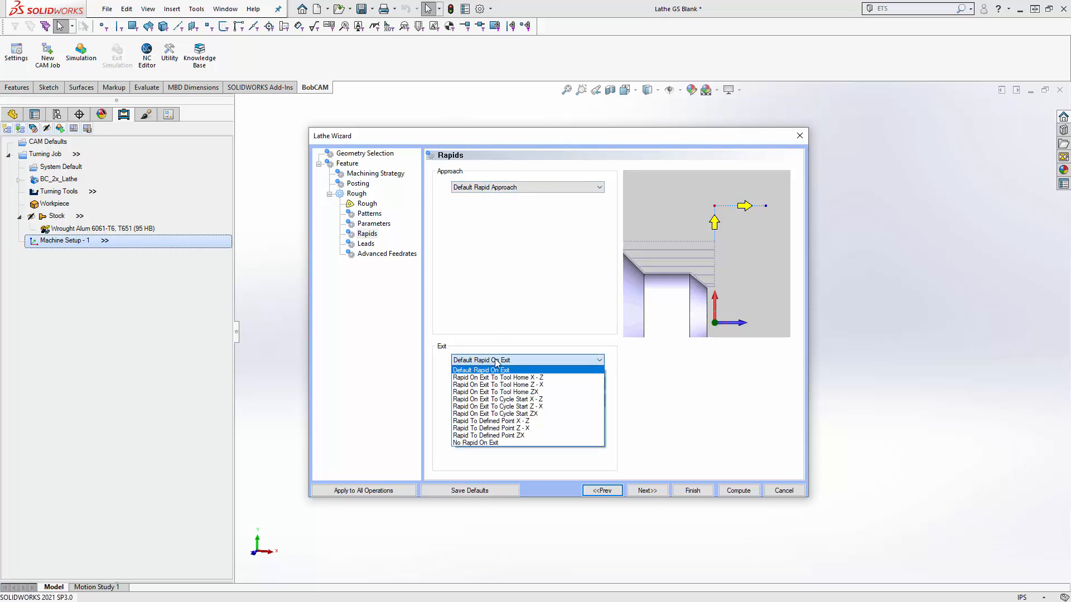
pyautogui.click(504, 363)
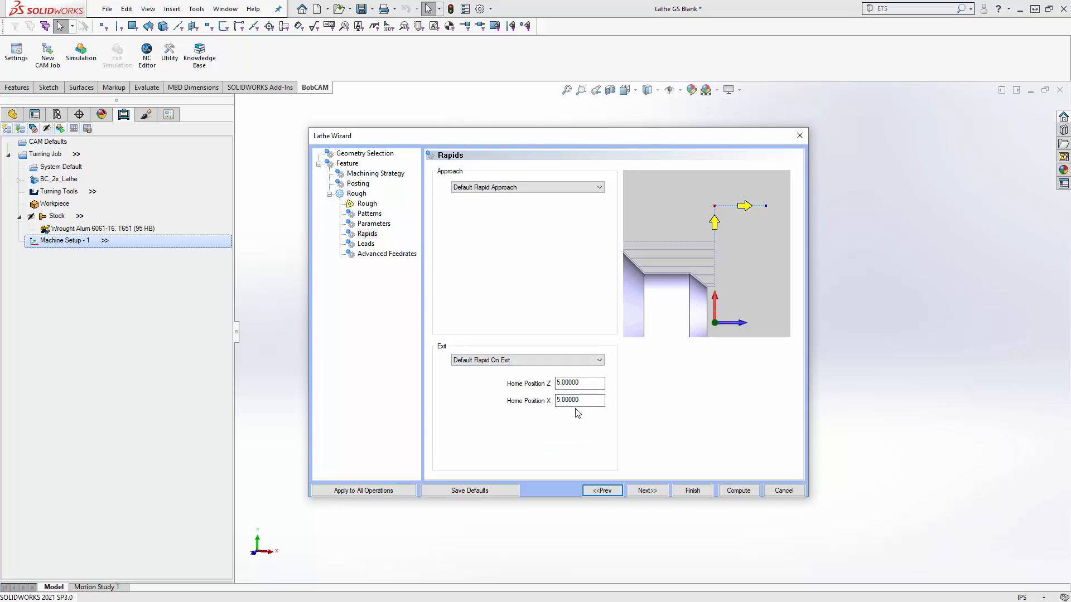
# Try Rapid On Exit To Tool Home ZX as the exit move, and return it to Default Rapid On Exit
pyautogui.click(499, 362)
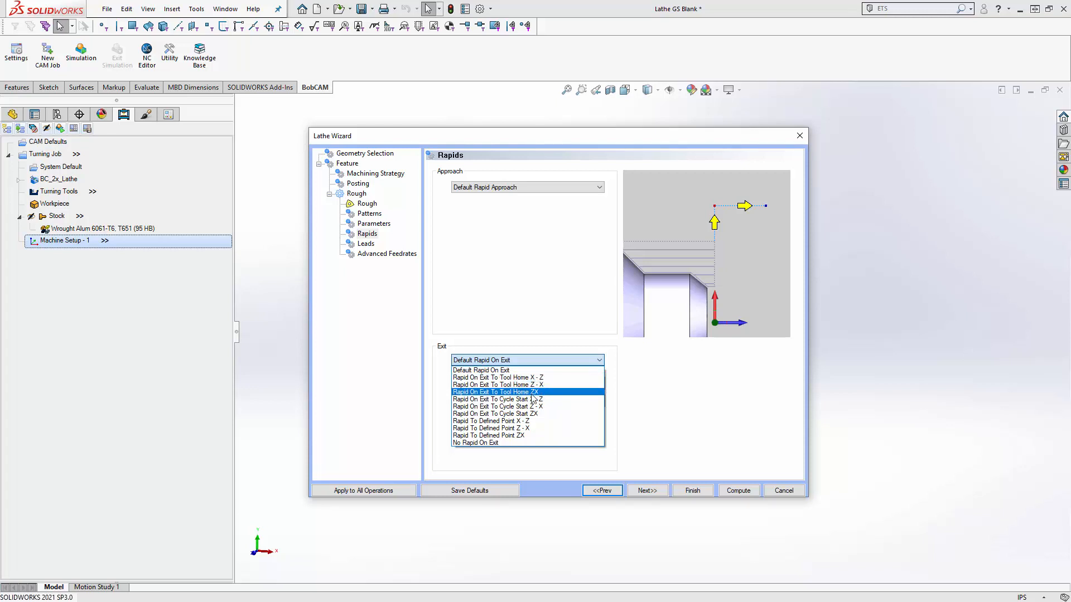
pyautogui.click(536, 392)
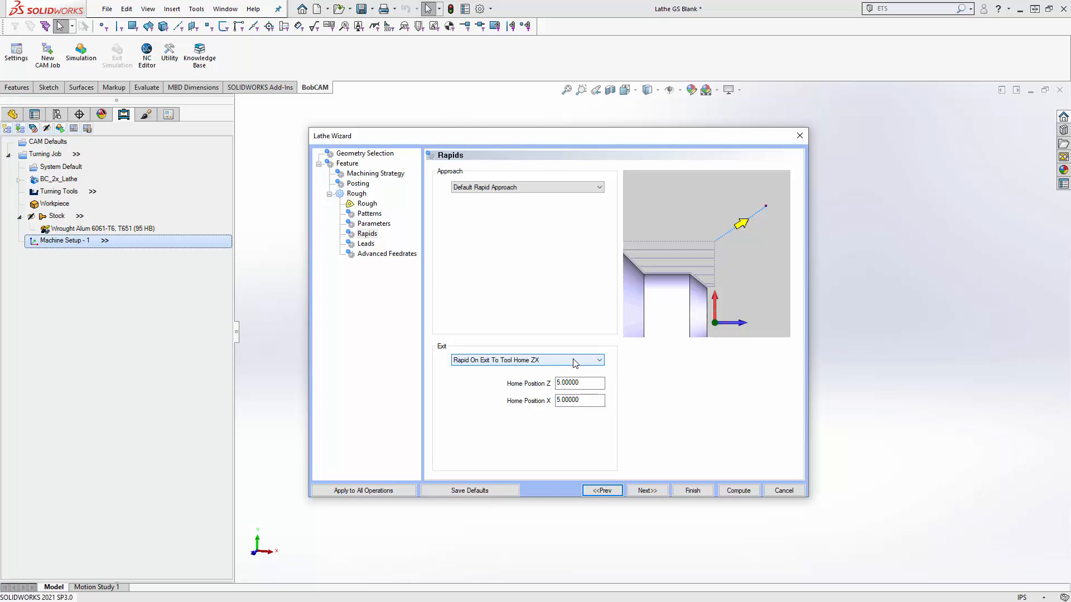
pyautogui.click(575, 363)
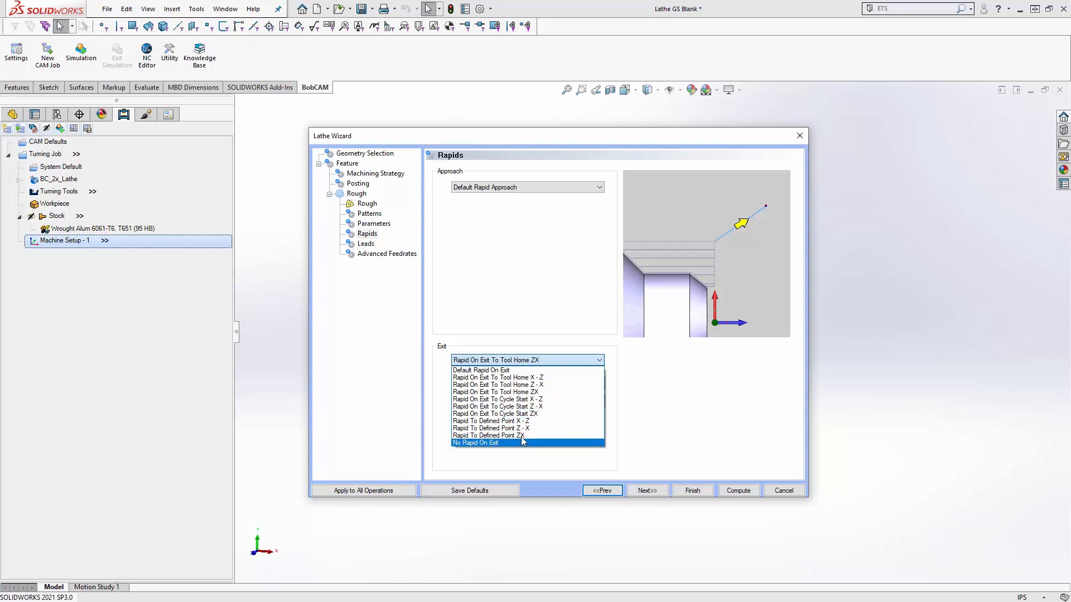
pyautogui.click(507, 371)
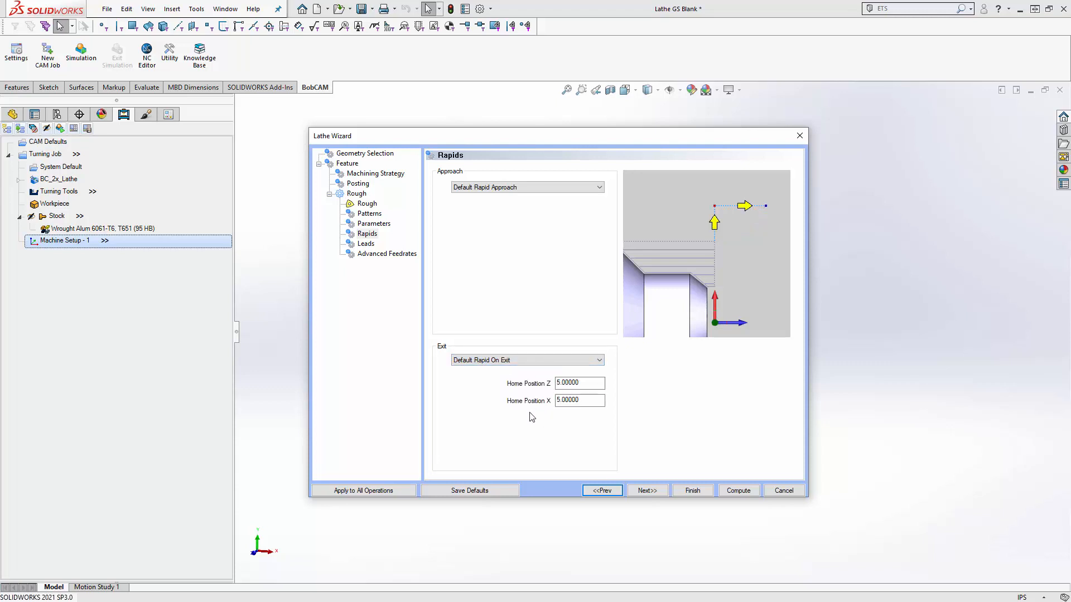
# Proceed past the unchanged leads to the advanced feedrates and check the Convert Rapid to Feed override, leaving it disabled
pyautogui.click(649, 489)
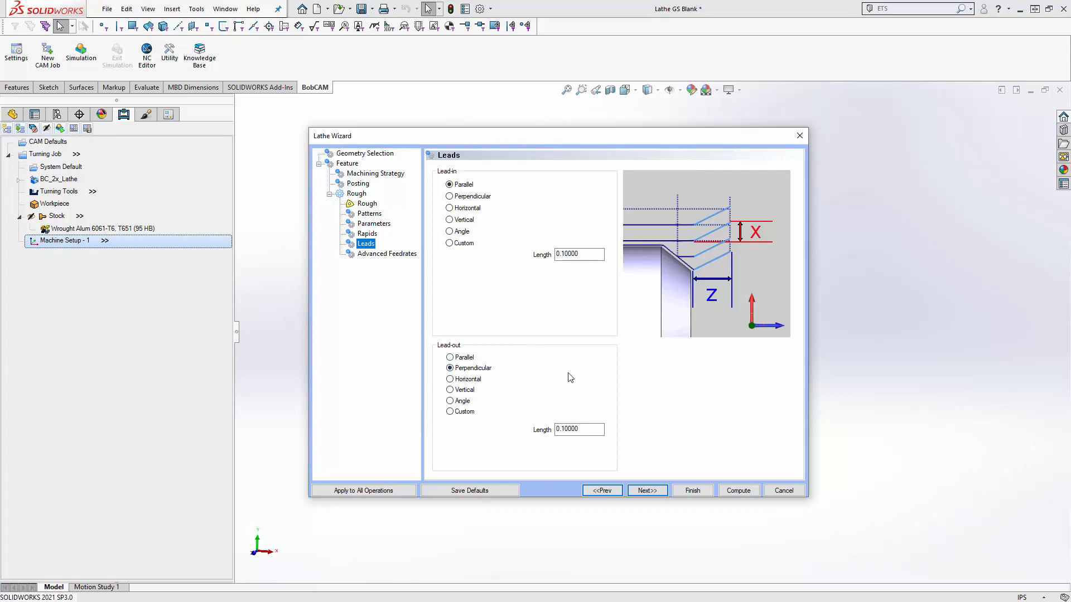
pyautogui.click(648, 489)
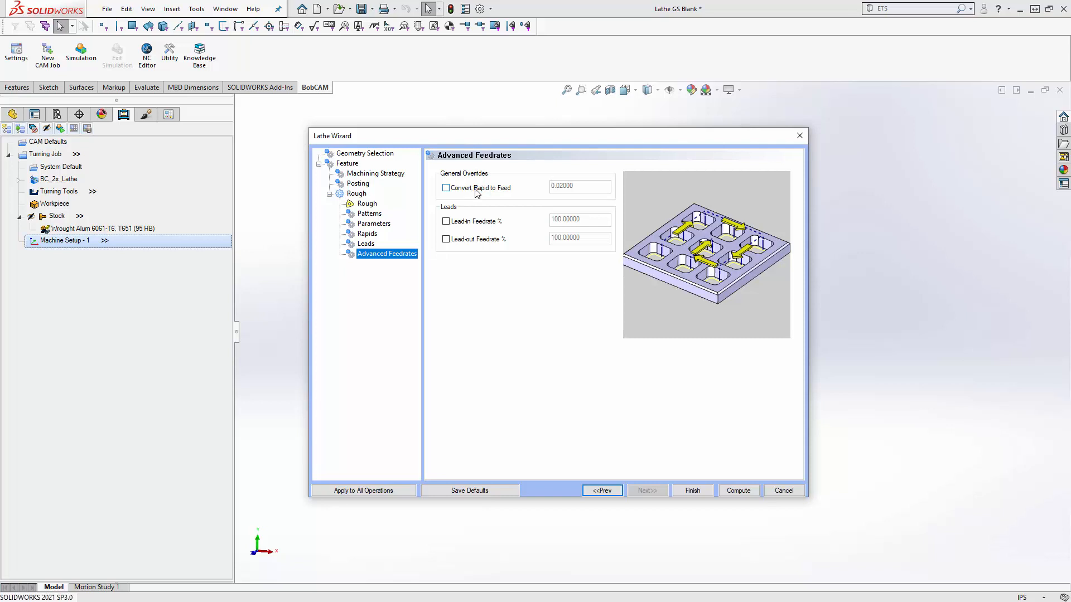
pyautogui.click(471, 189)
pyautogui.click(581, 186)
pyautogui.doubleClick(581, 186)
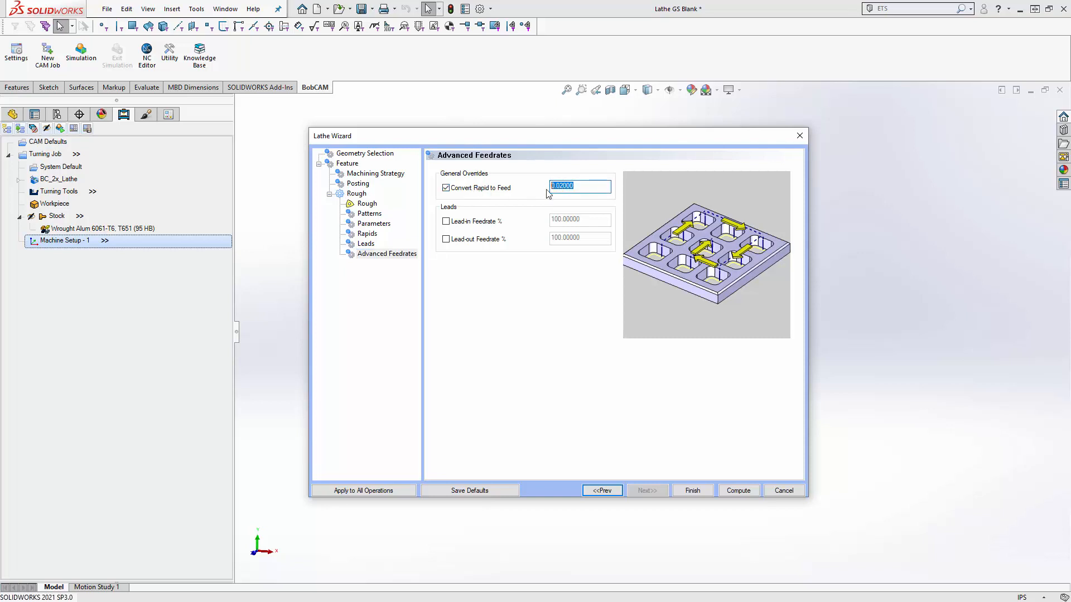
pyautogui.click(486, 190)
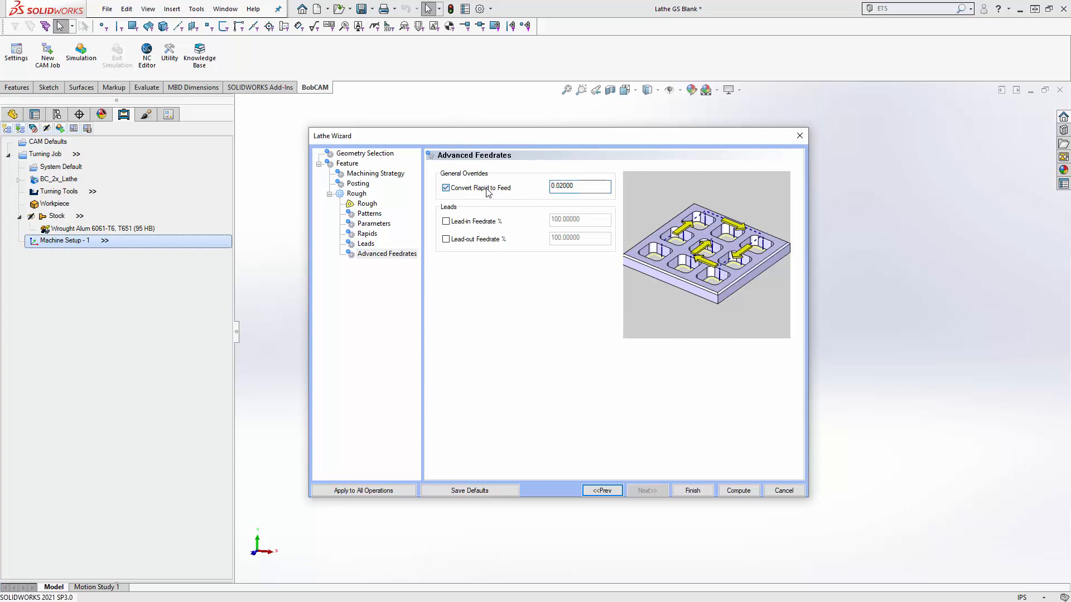
# Check the lead-in and lead-out feedrate overrides, leave both disabled, and compute the Lathe End Face toolpath
pyautogui.click(480, 224)
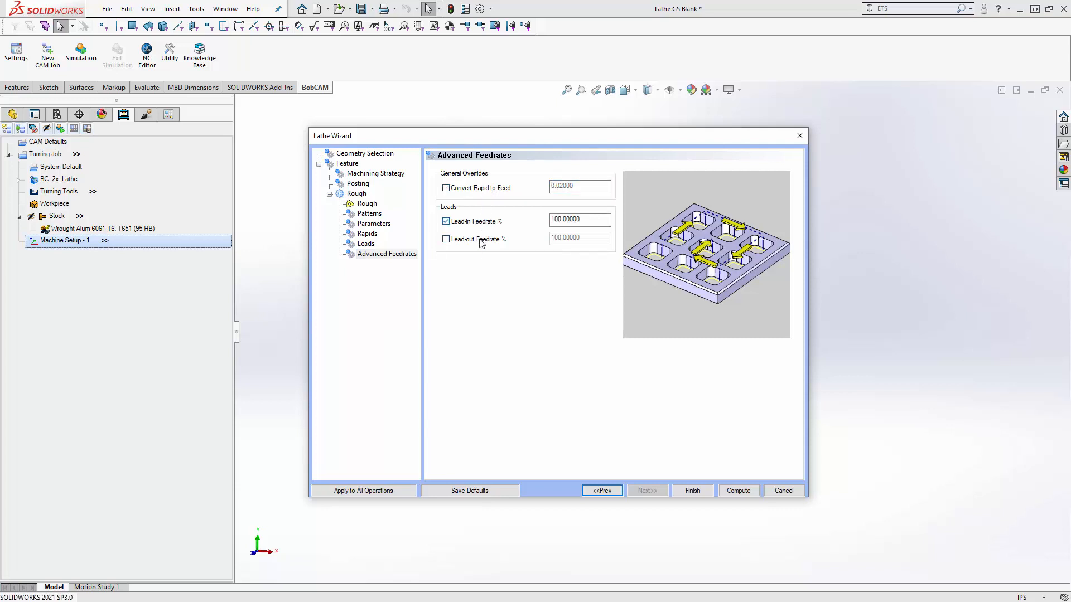
pyautogui.click(481, 240)
pyautogui.click(478, 224)
pyautogui.click(480, 241)
pyautogui.click(737, 491)
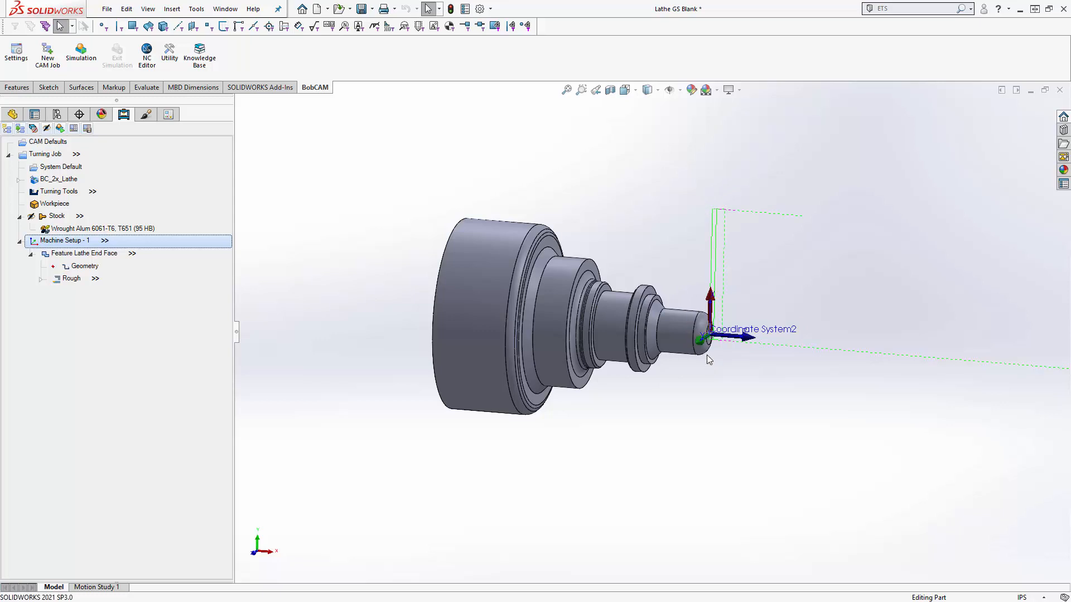
# Blank the Lathe End Face feature's toolpath and collapse the feature in the job tree
pyautogui.click(90, 277)
pyautogui.rightClick(76, 254)
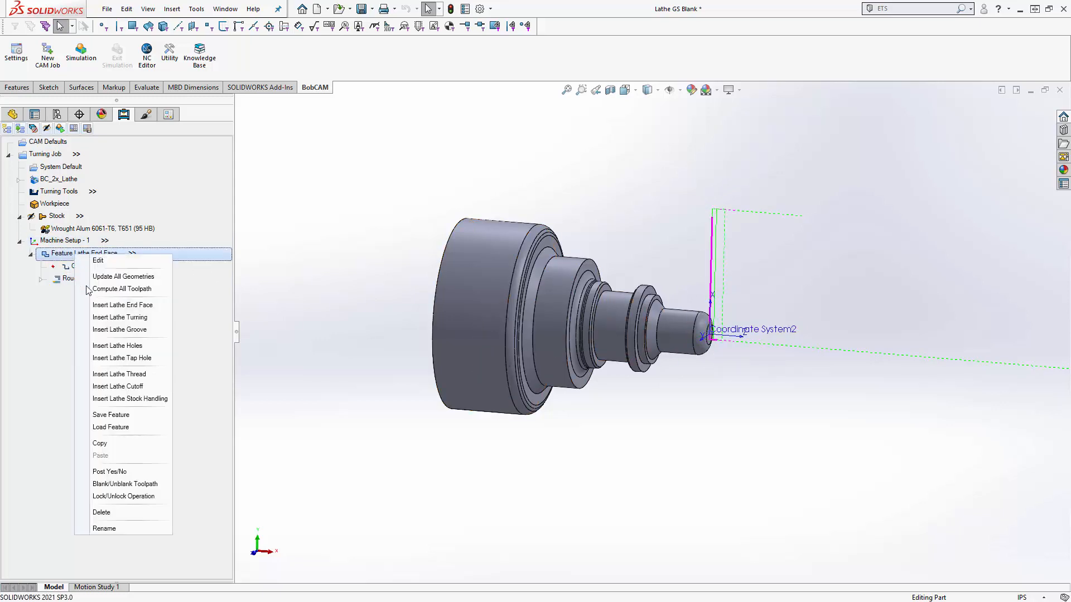
pyautogui.click(125, 484)
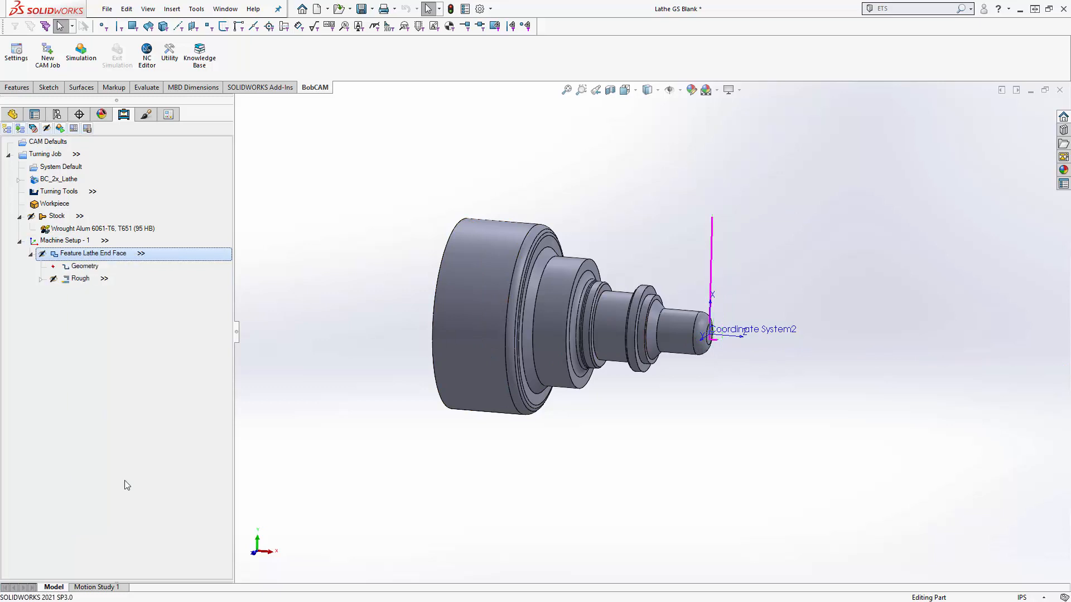
pyautogui.click(30, 254)
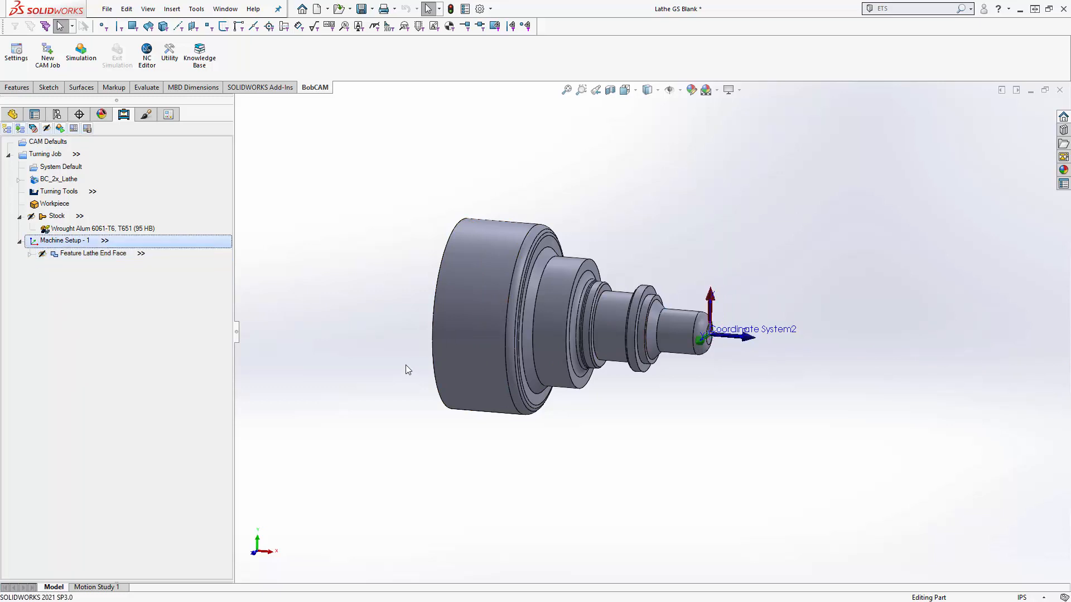
# Add a Lathe Hole feature to Machine Setup - 1, using the small flat circular face at the shaft's tip as geometry
pyautogui.rightClick(73, 243)
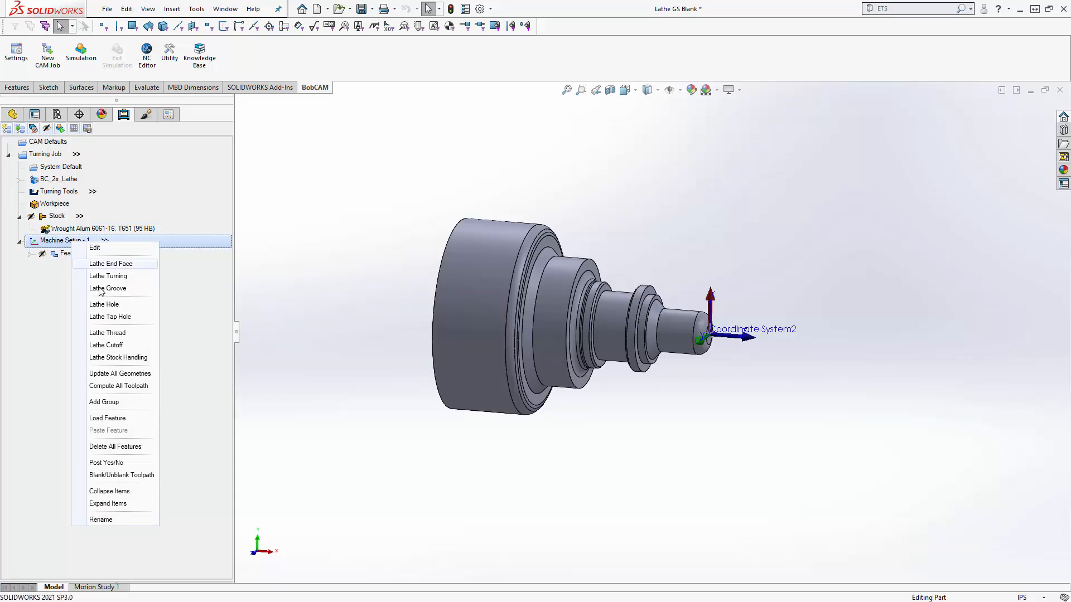
pyautogui.click(110, 308)
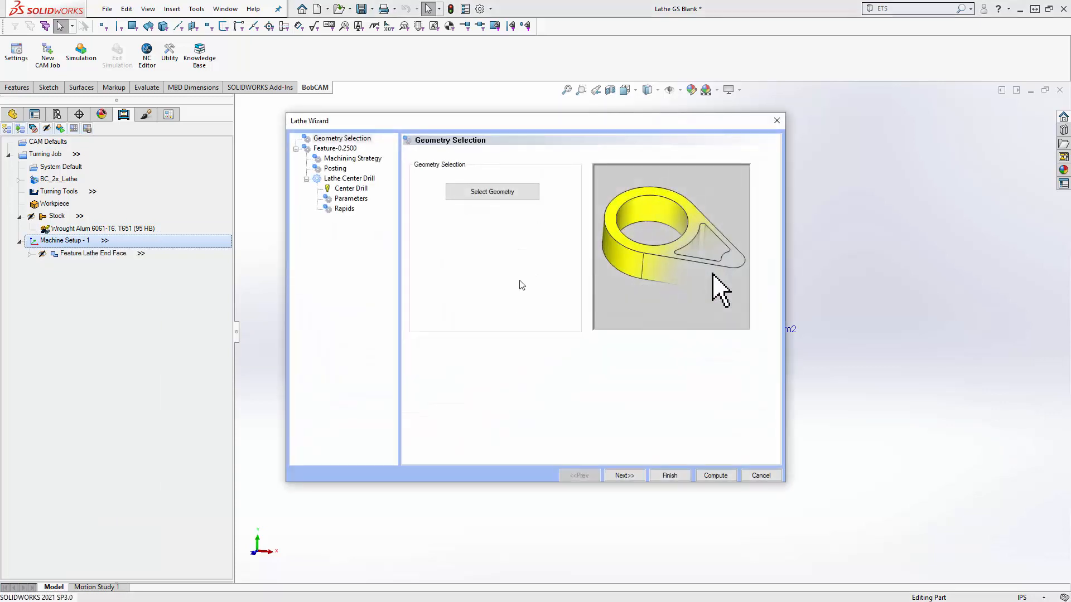
pyautogui.click(496, 195)
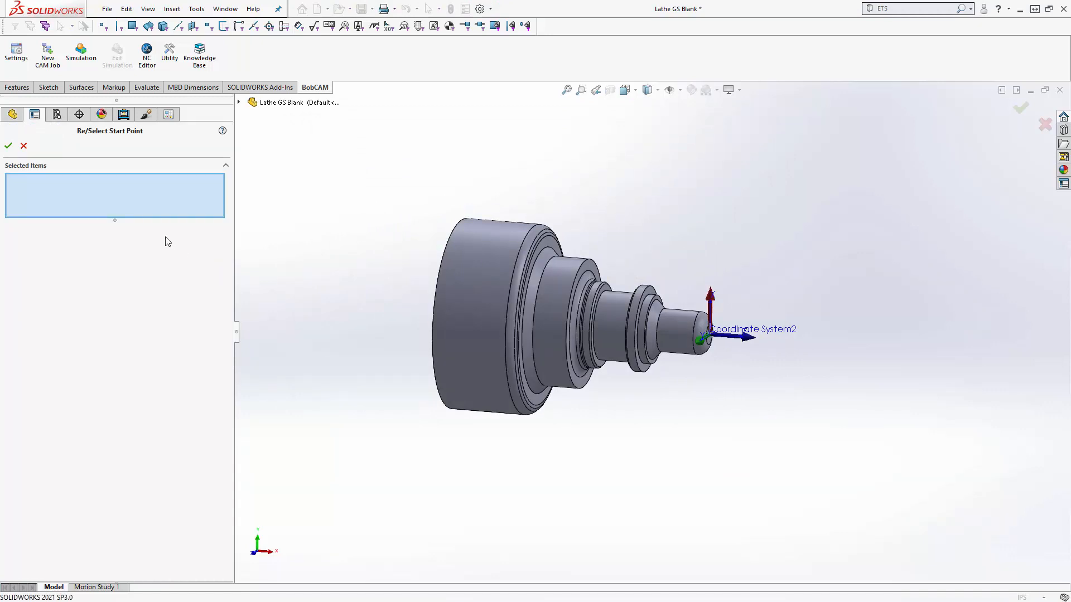
pyautogui.moveTo(729, 357); pyautogui.dragTo(677, 334, button='middle')
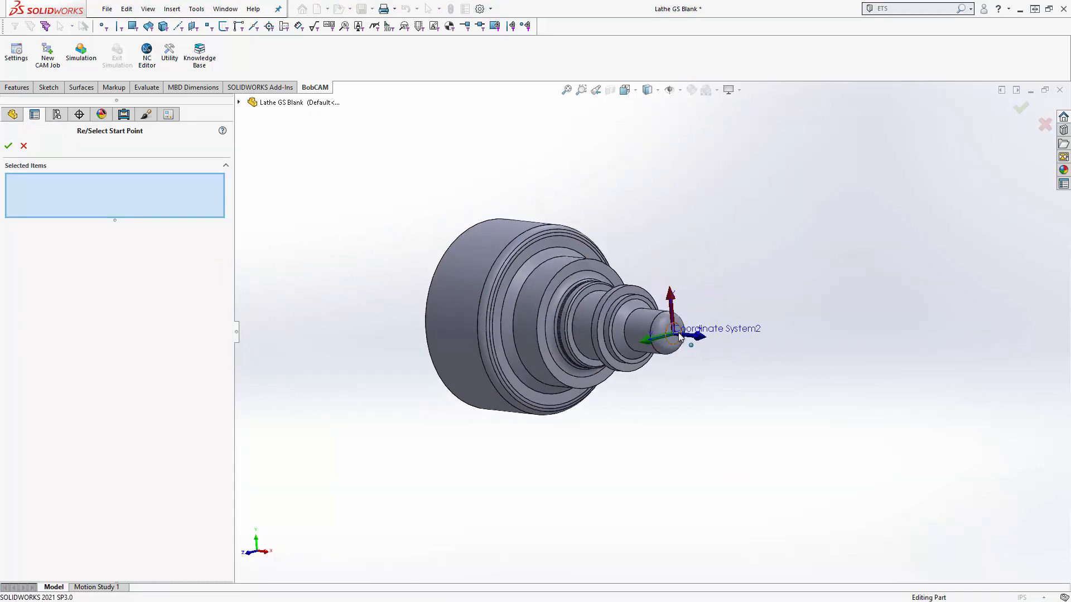
pyautogui.scroll(3, 676, 334)
pyautogui.scroll(-3, 629, 339)
pyautogui.scroll(-4, 628, 339)
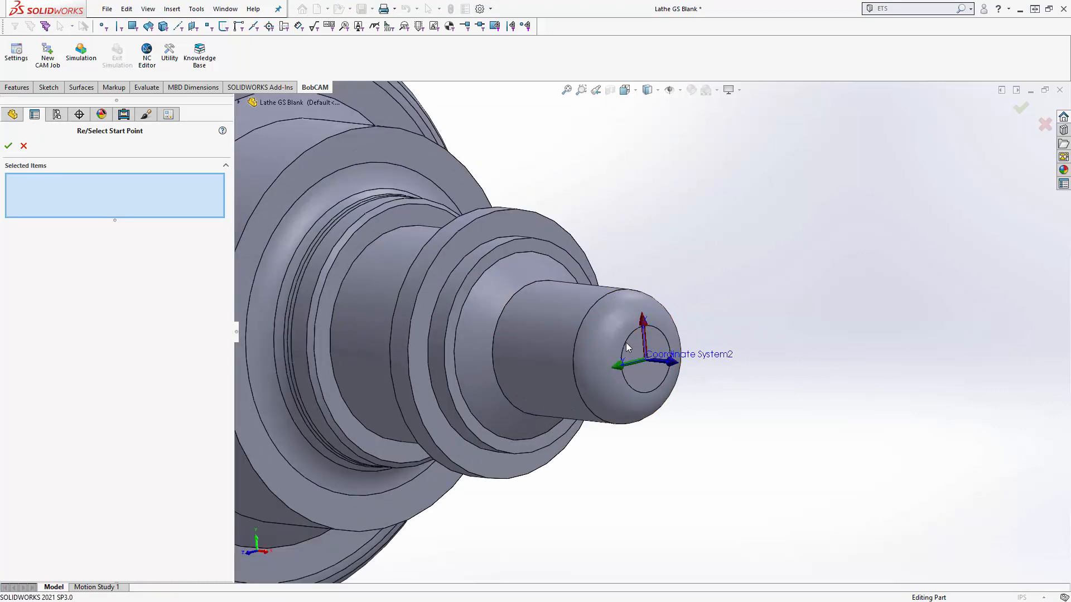
pyautogui.click(636, 365)
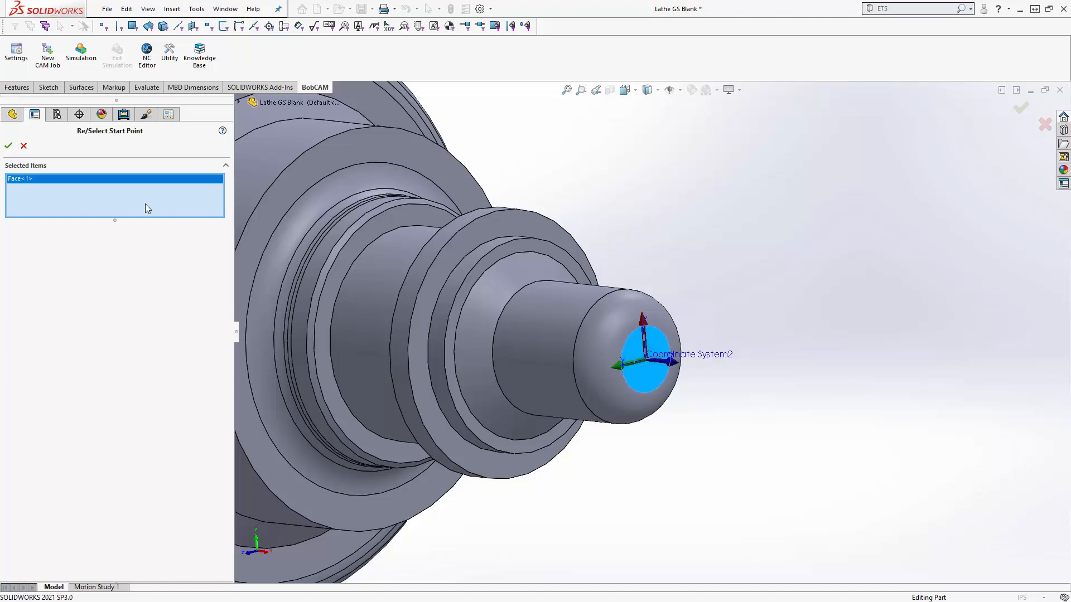
pyautogui.click(7, 147)
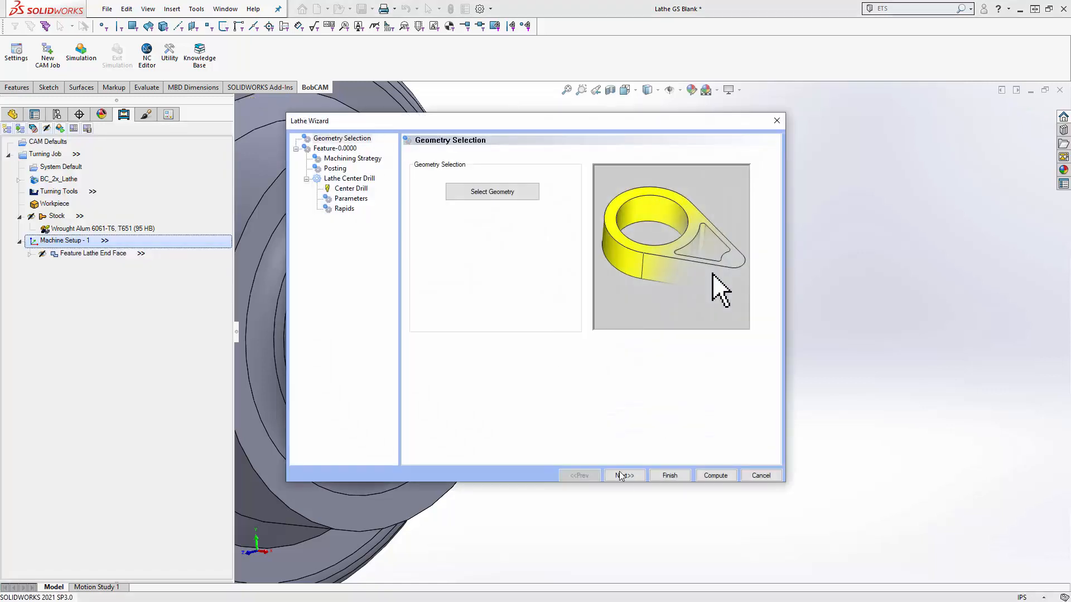
# Set the hole's diameter to 0.25 and total depth to 0.75, with Blind as the hole type
pyautogui.click(624, 475)
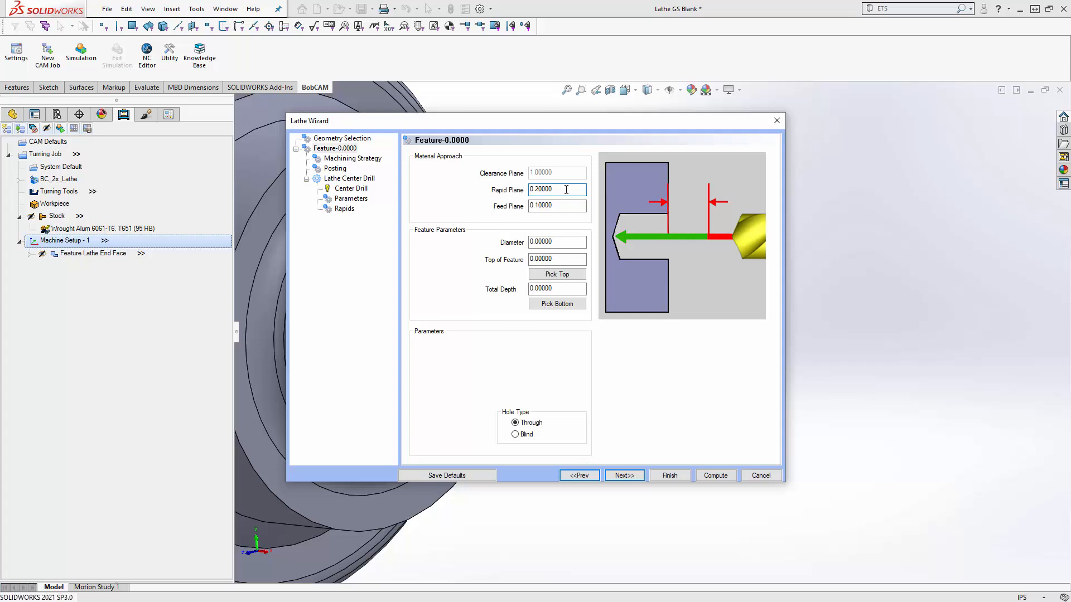
pyautogui.moveTo(566, 190); pyautogui.dragTo(512, 210)
pyautogui.moveTo(558, 241); pyautogui.dragTo(520, 243)
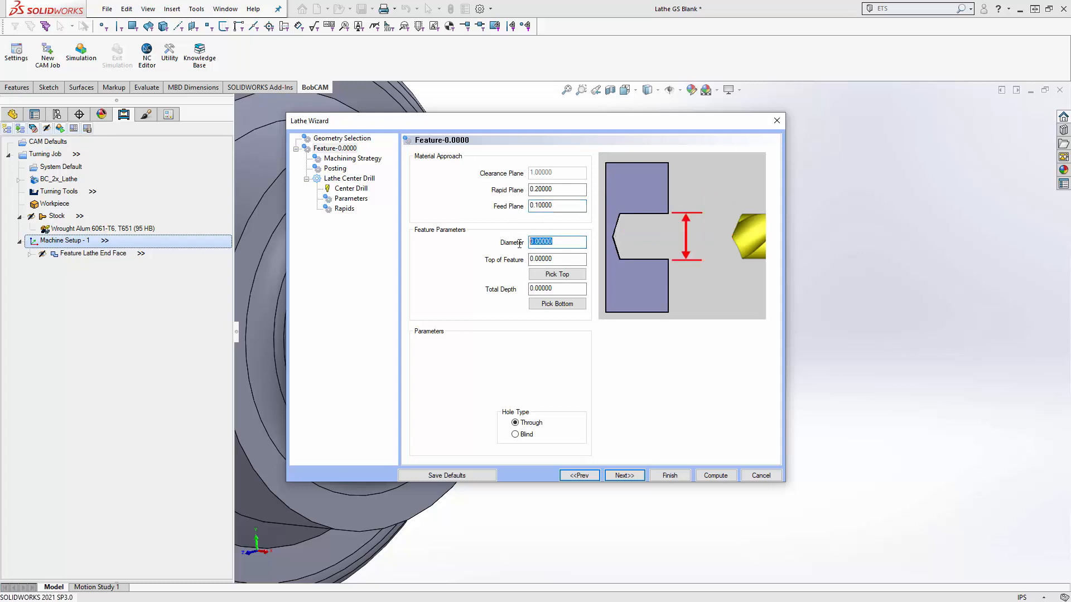
pyautogui.write('.25')
pyautogui.click(563, 260)
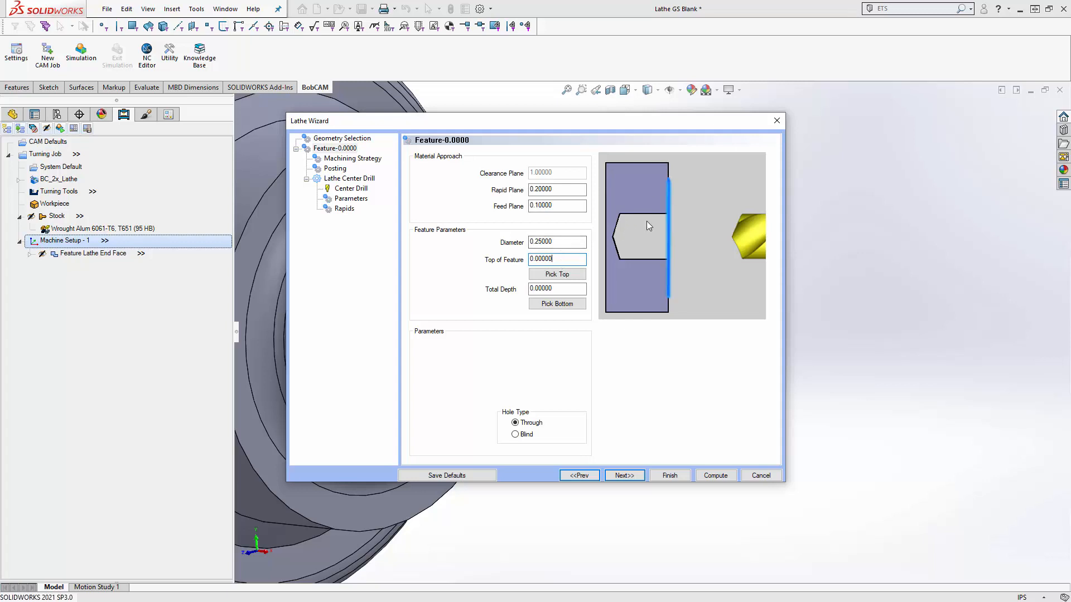
pyautogui.moveTo(573, 120); pyautogui.dragTo(1031, 173)
pyautogui.moveTo(846, 173); pyautogui.dragTo(439, 128)
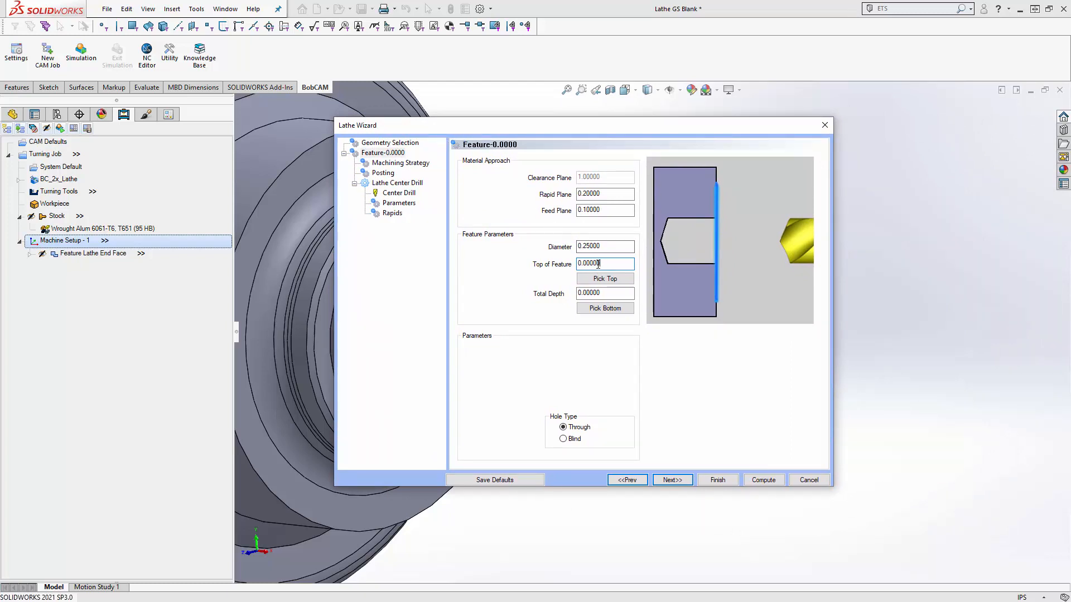
pyautogui.click(613, 292)
pyautogui.write('.75')
pyautogui.click(563, 438)
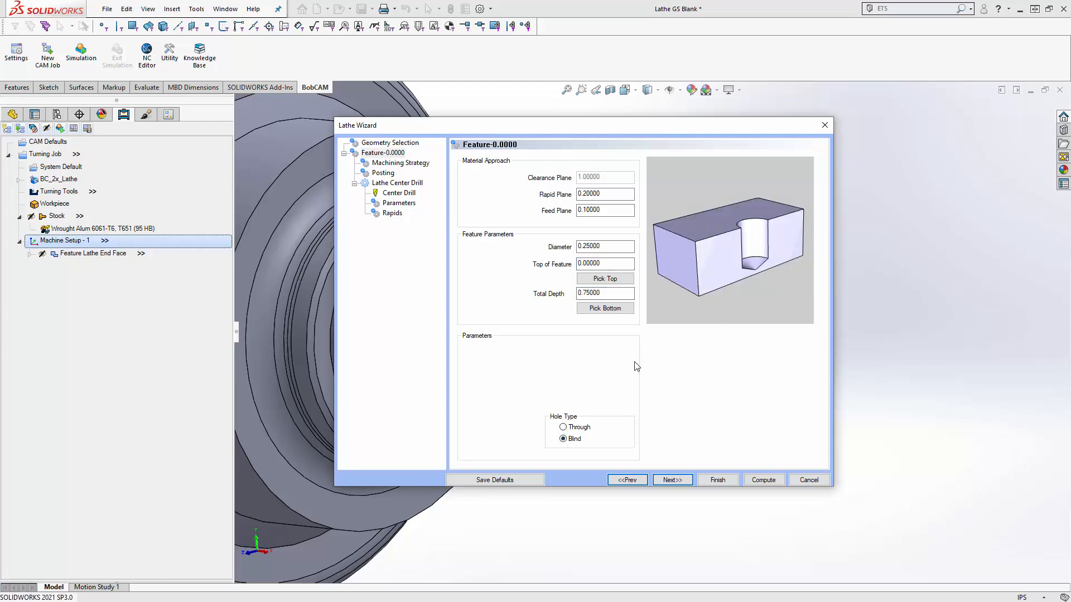
# Compare the default hole machining strategies and choose Lathe Hole, which combines Lathe Center Drill and Lathe Drill
pyautogui.click(672, 480)
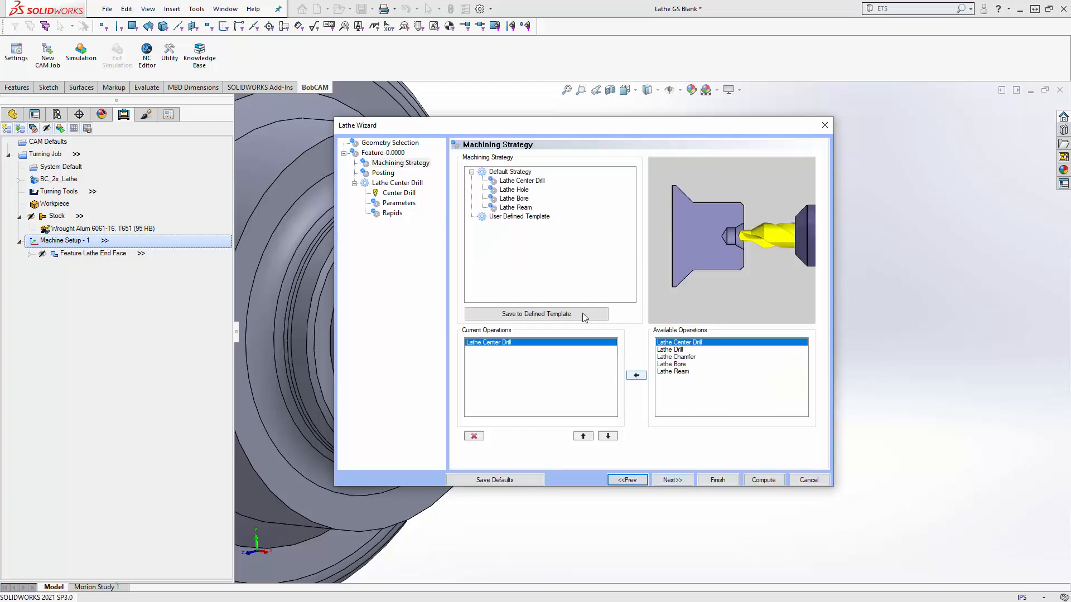
pyautogui.click(513, 182)
pyautogui.click(516, 191)
pyautogui.click(514, 199)
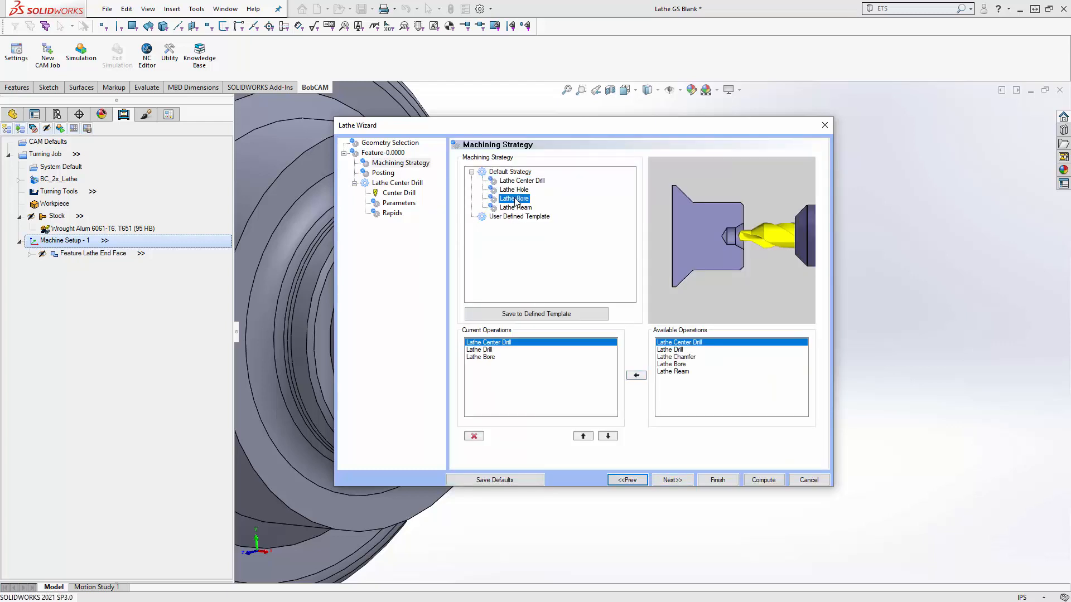
pyautogui.click(516, 208)
pyautogui.click(520, 190)
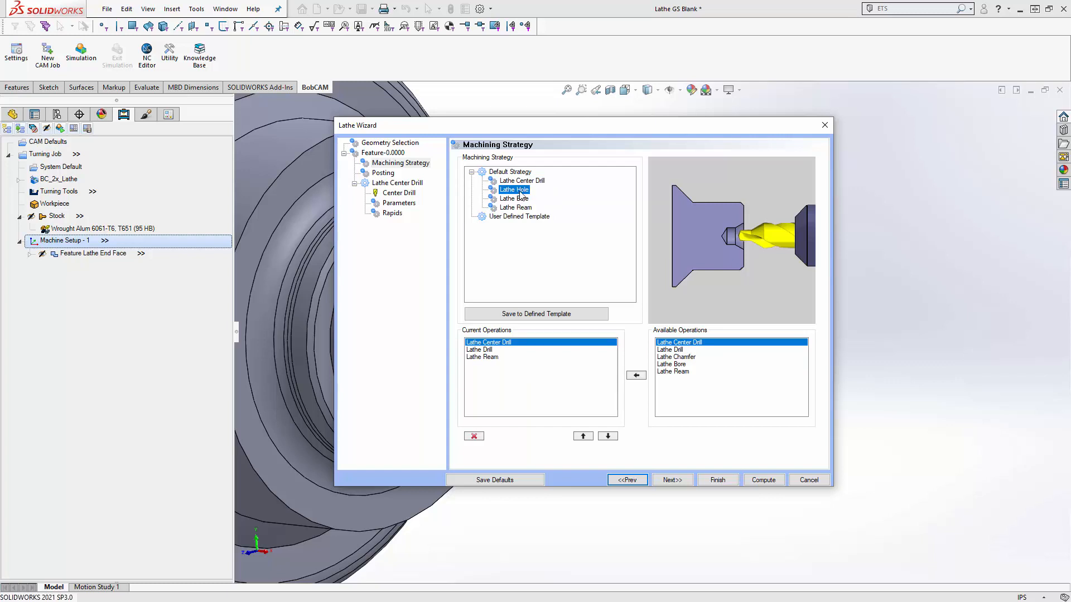
pyautogui.click(489, 349)
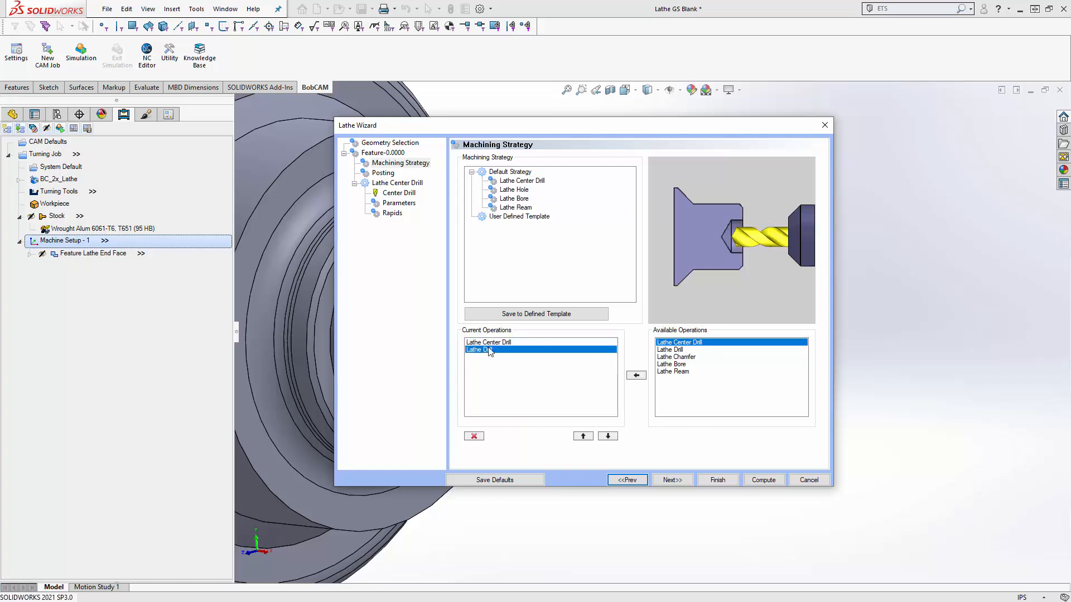
# Proceed to the posting parameters and set the hole's output to Canned Cycles
pyautogui.click(669, 482)
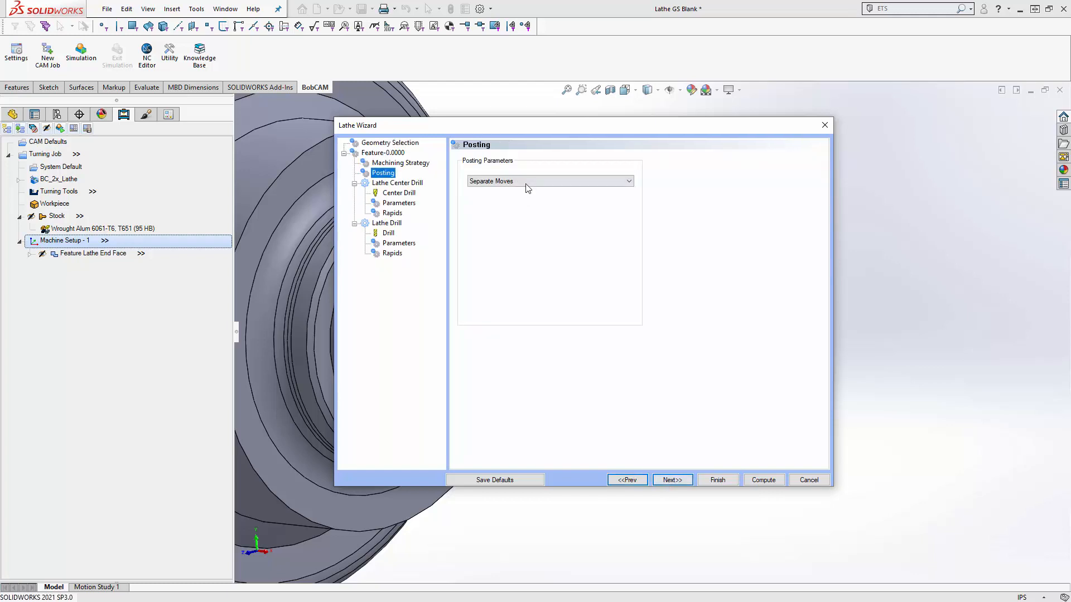
pyautogui.click(526, 184)
pyautogui.click(528, 192)
pyautogui.click(526, 182)
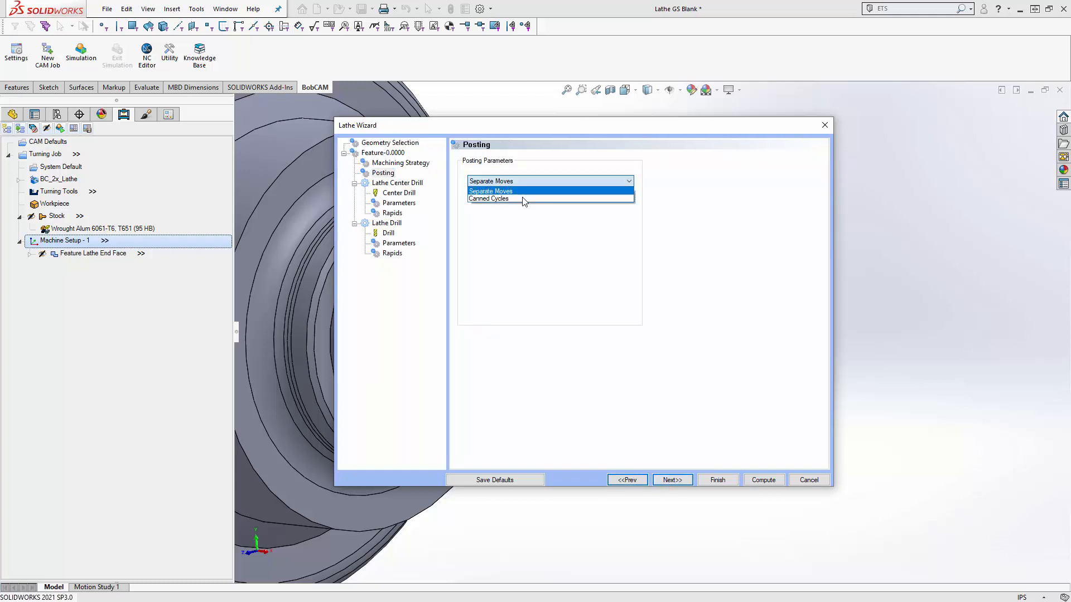
pyautogui.click(524, 199)
pyautogui.click(524, 182)
pyautogui.click(524, 199)
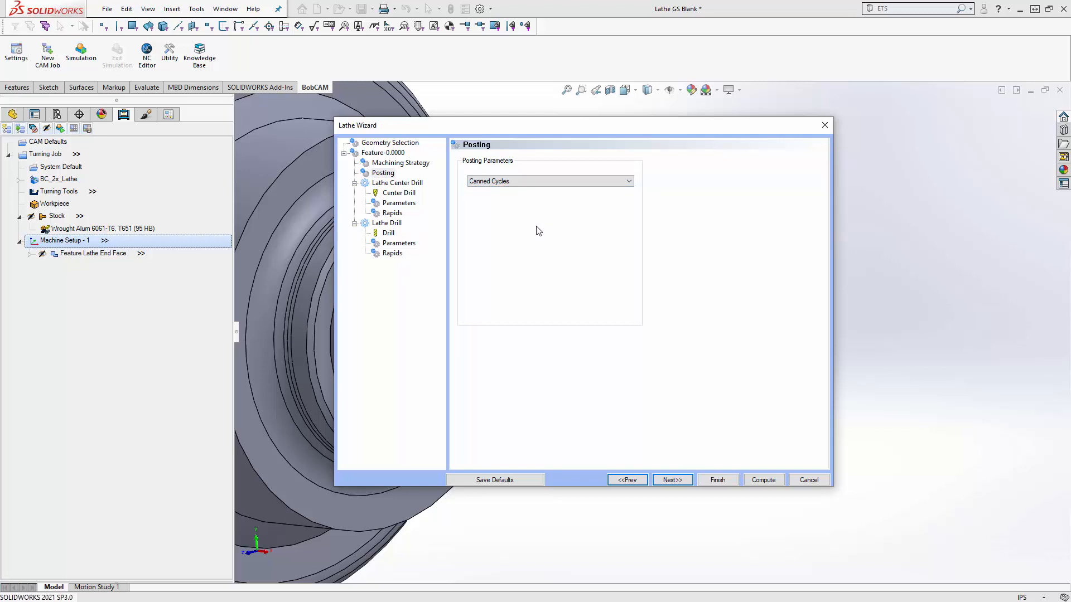
# Keep the system center drill, review its depth and center diameter, and set the center drill cycle type to Peck
pyautogui.click(675, 480)
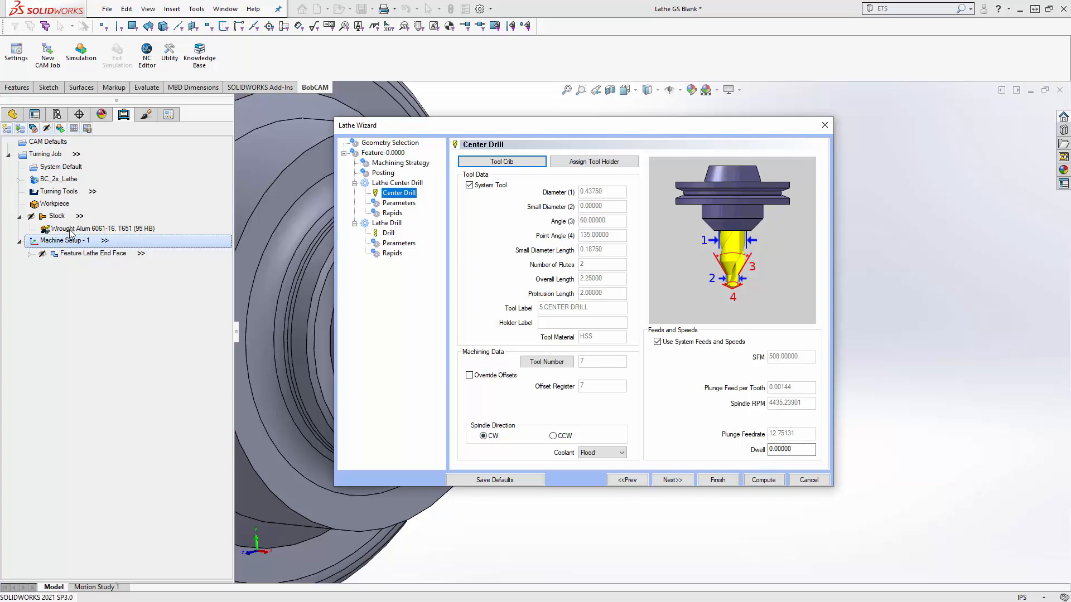
pyautogui.click(672, 480)
pyautogui.click(601, 217)
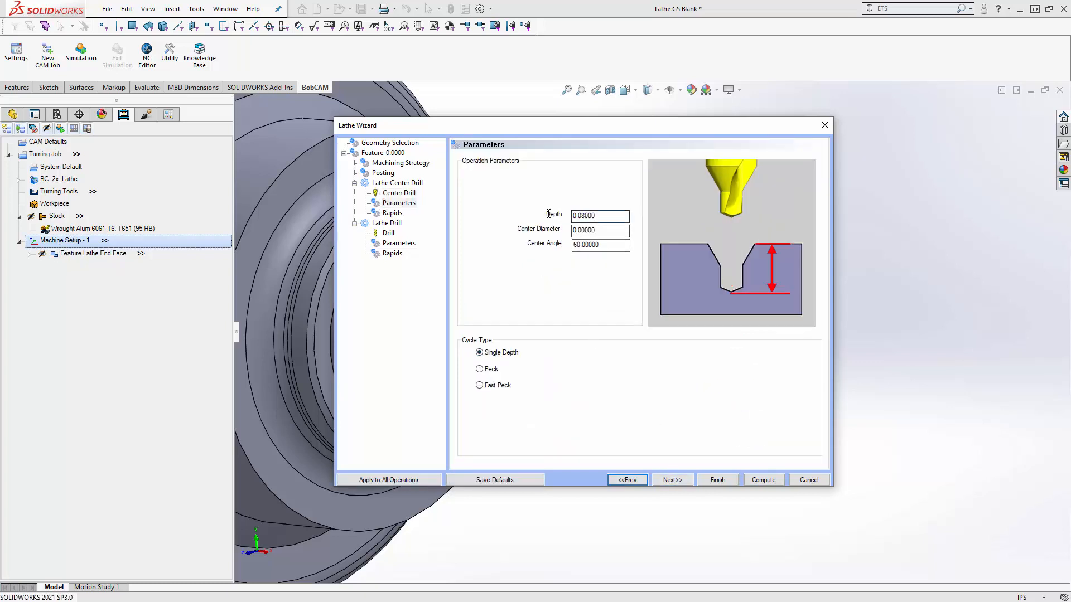
pyautogui.click(604, 234)
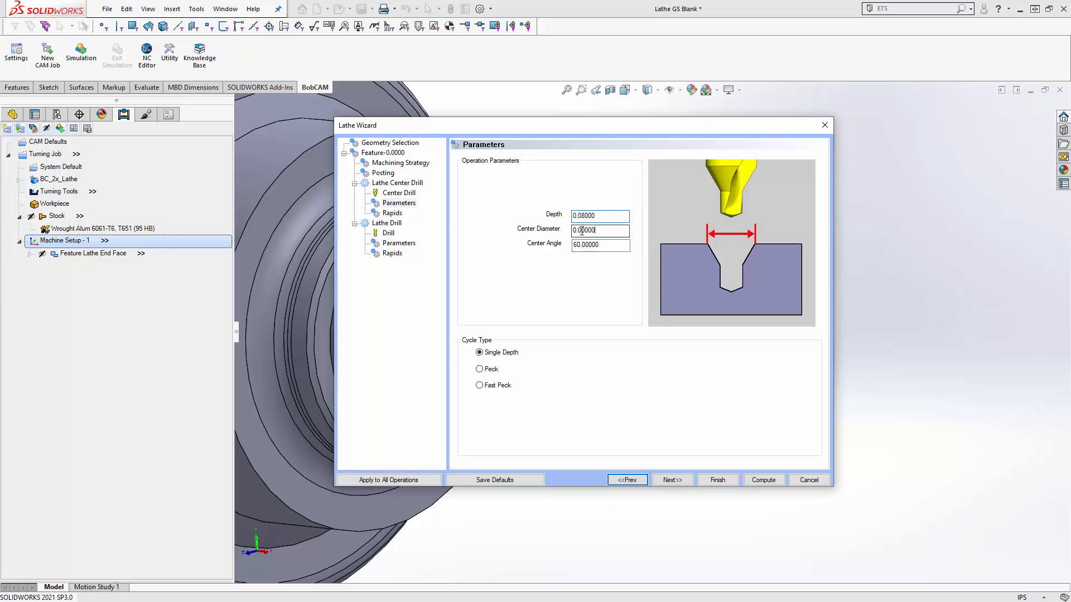
pyautogui.click(503, 353)
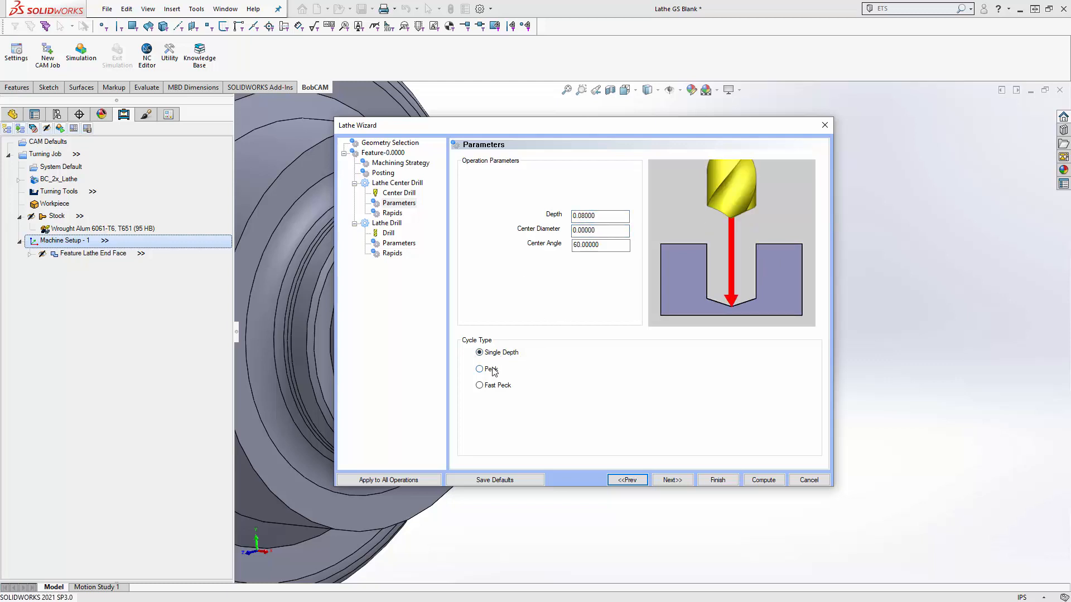
pyautogui.click(493, 370)
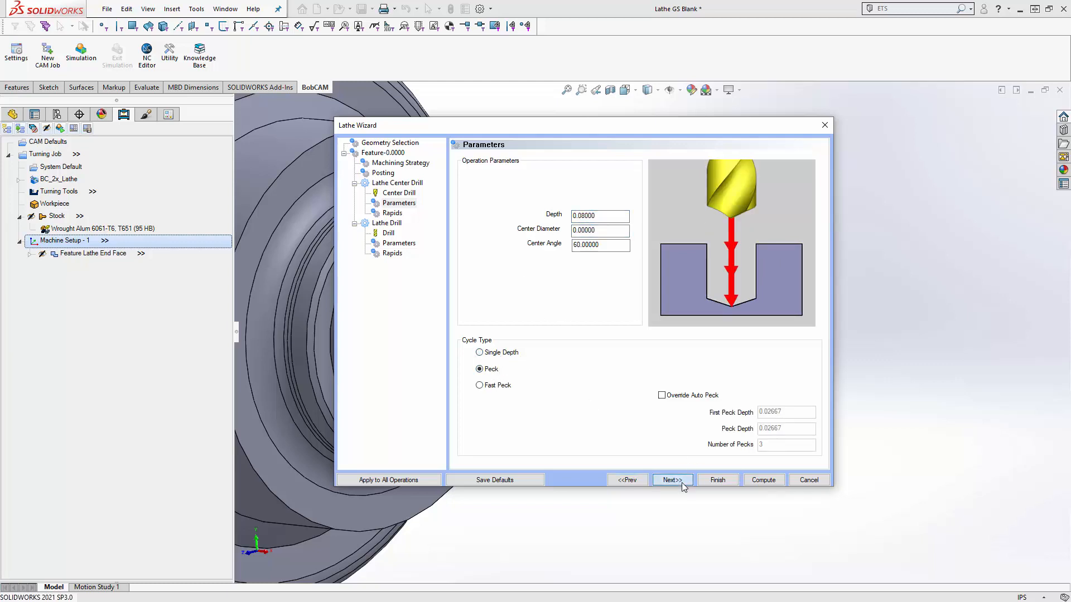
# Keep the center drill's default rapids and the system drill tool, and set the Lathe Drill cycle type to Peck
pyautogui.click(680, 482)
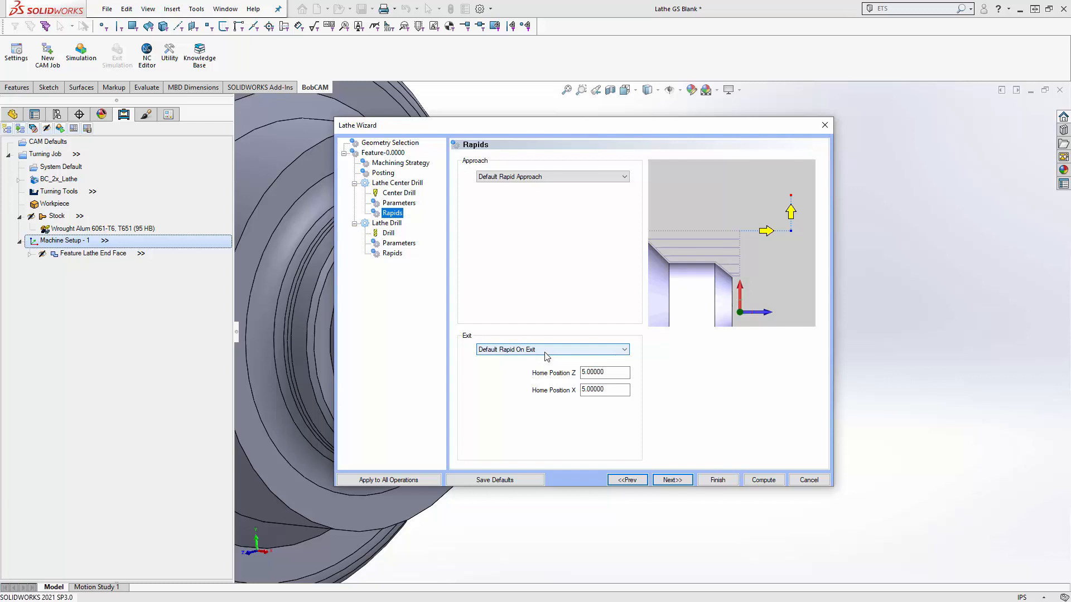
pyautogui.click(673, 481)
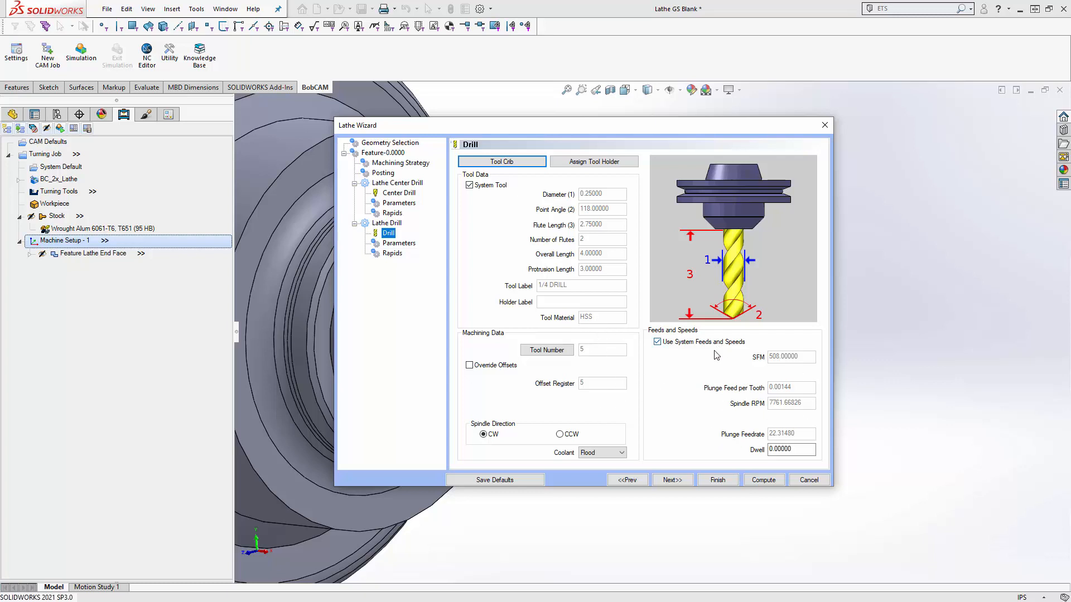
pyautogui.click(677, 480)
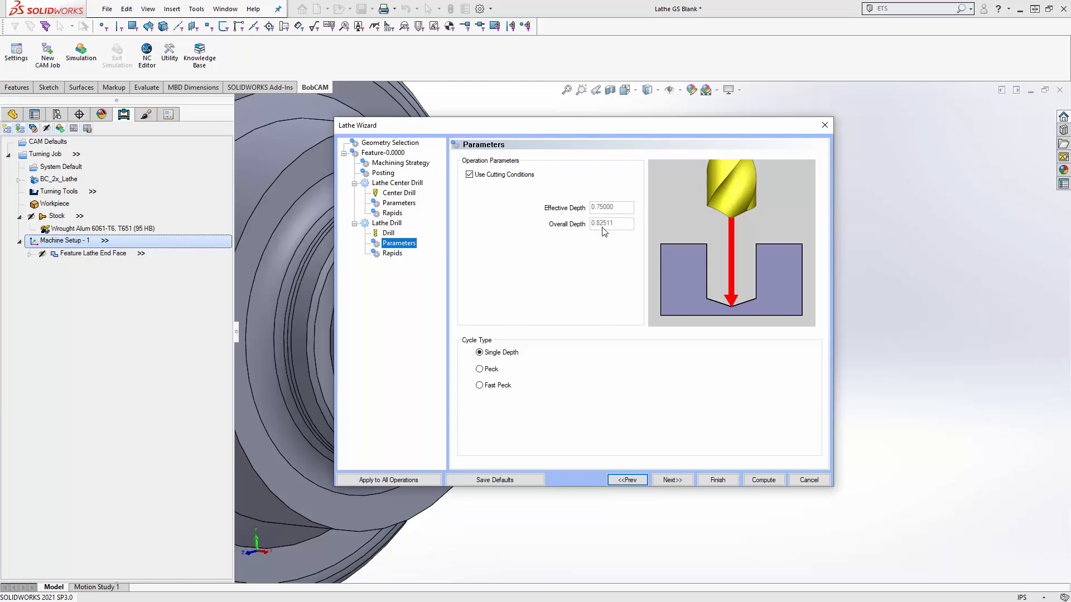
pyautogui.click(480, 353)
pyautogui.click(483, 370)
pyautogui.click(480, 386)
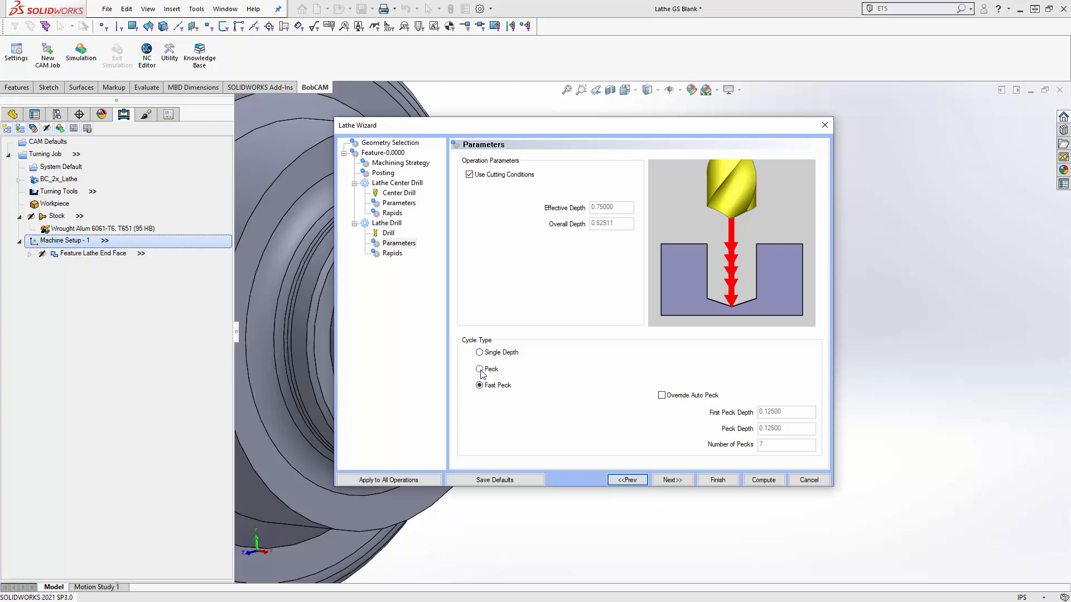
pyautogui.click(479, 369)
# Keep the drill's default rapids, compute the Lathe Holes toolpath, and blank it
pyautogui.click(666, 480)
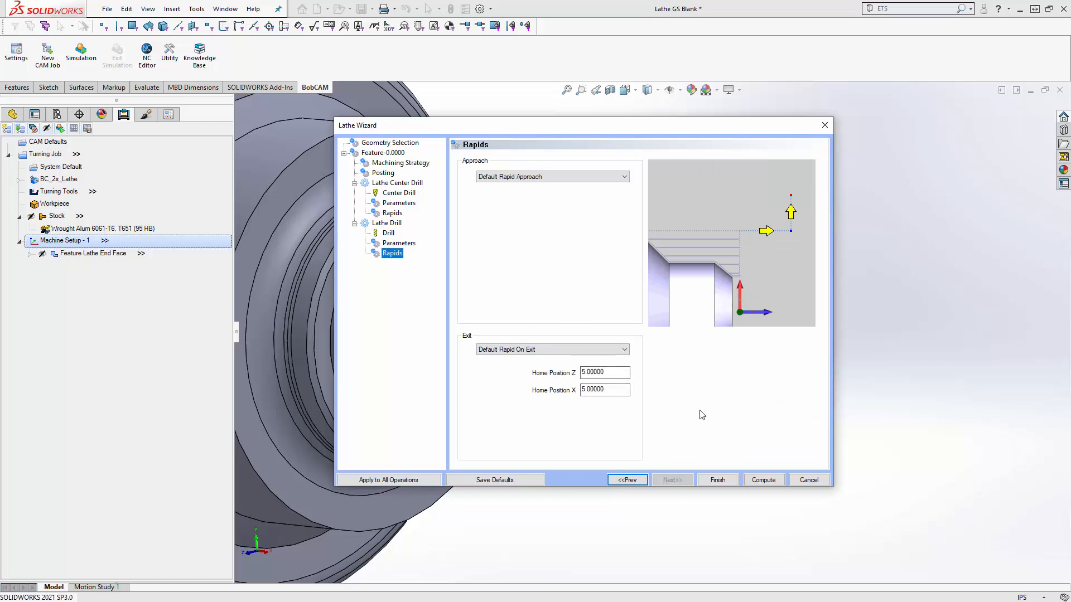
pyautogui.click(761, 481)
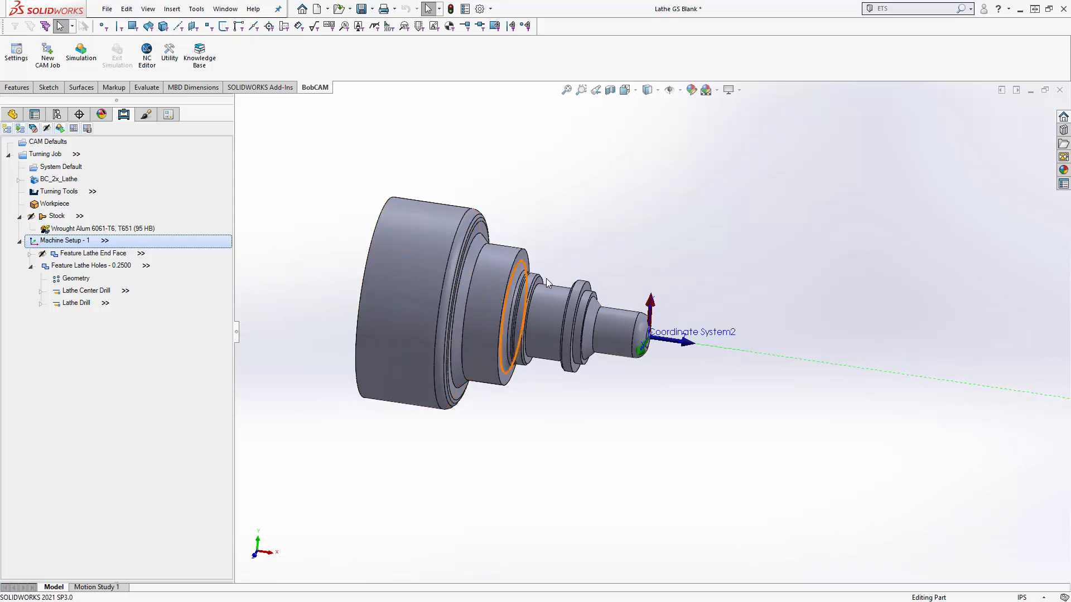
pyautogui.rightClick(54, 265)
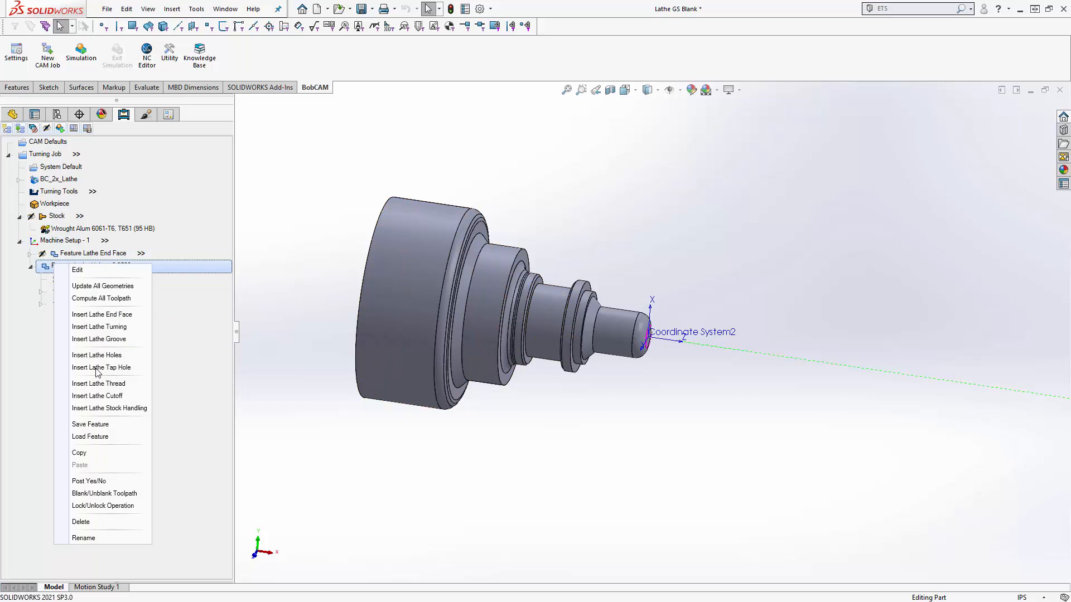
pyautogui.click(104, 482)
# Add a Lathe Turning feature to Machine Setup - 1 and start selecting its geometry
pyautogui.rightClick(72, 244)
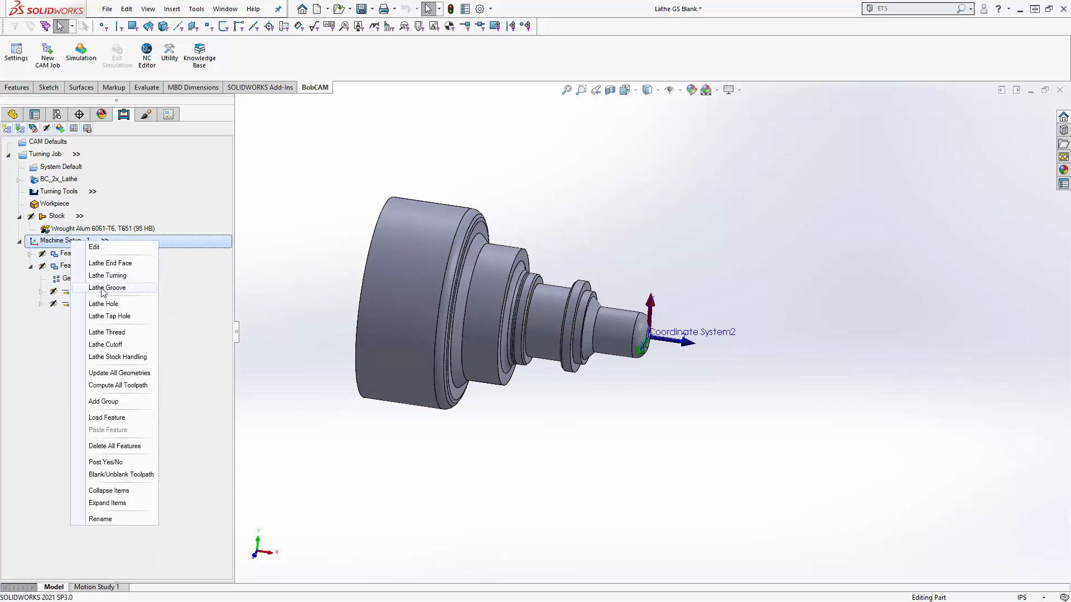
pyautogui.click(98, 276)
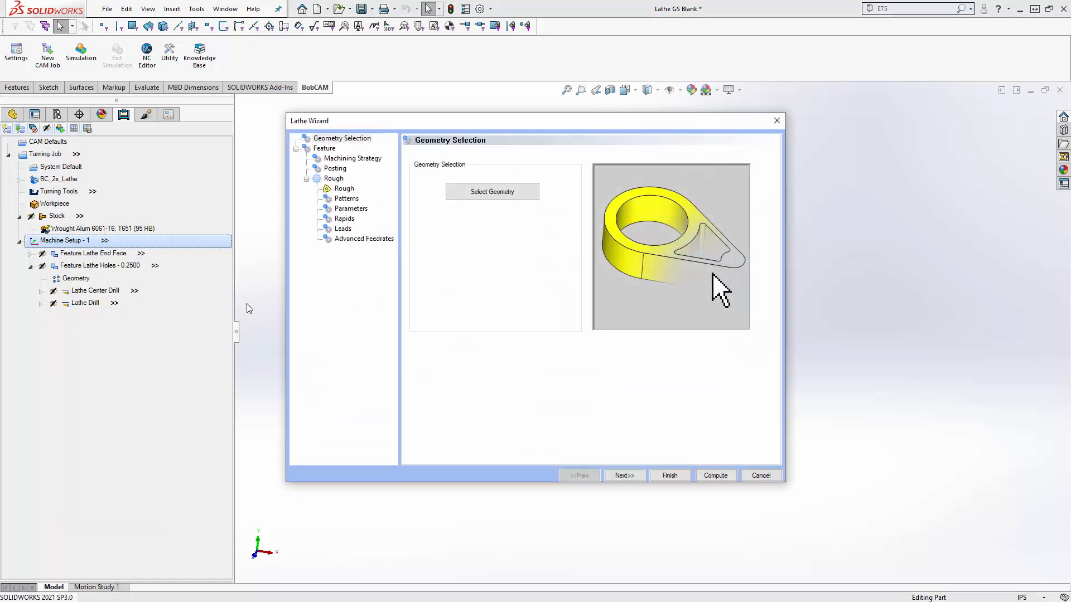
pyautogui.click(501, 191)
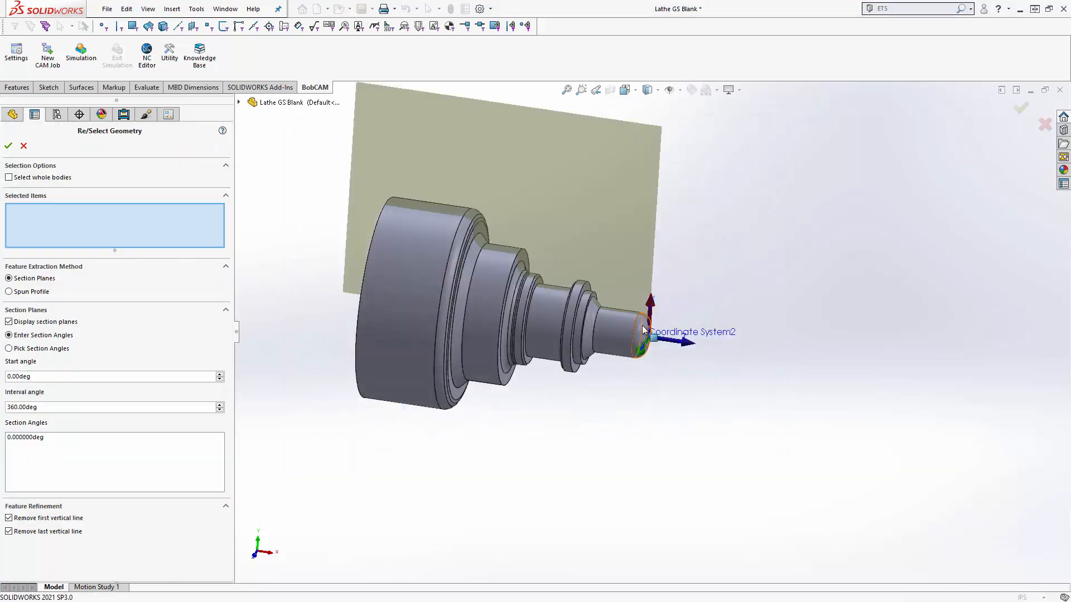
# Select the rounded tip face, the small end shaft, and the adjoining conical and stepped faces leading up to the collar
pyautogui.click(640, 342)
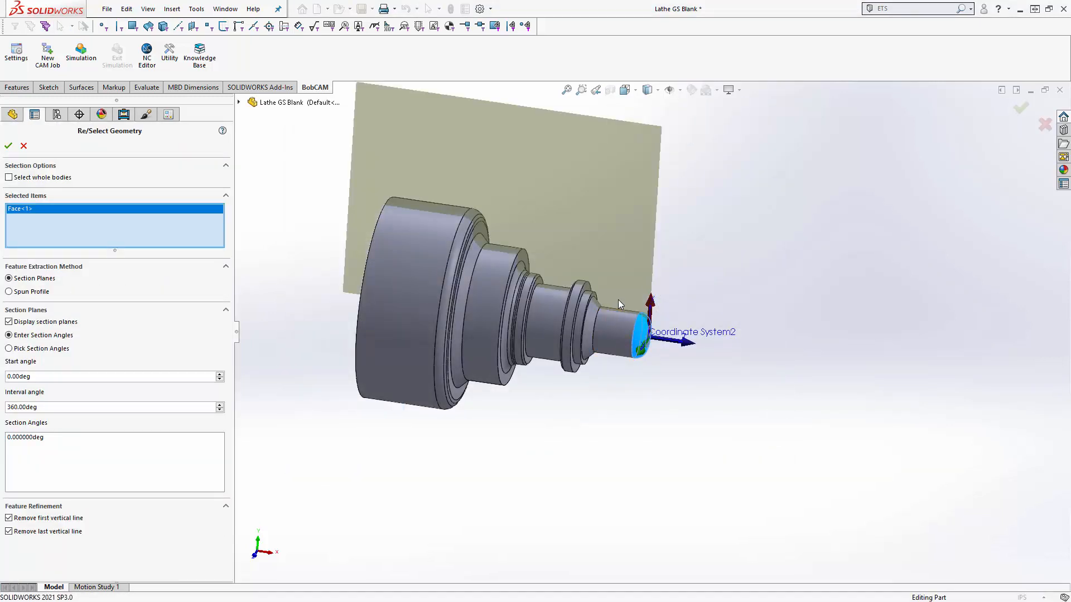
pyautogui.scroll(-3, 616, 296)
pyautogui.click(600, 325)
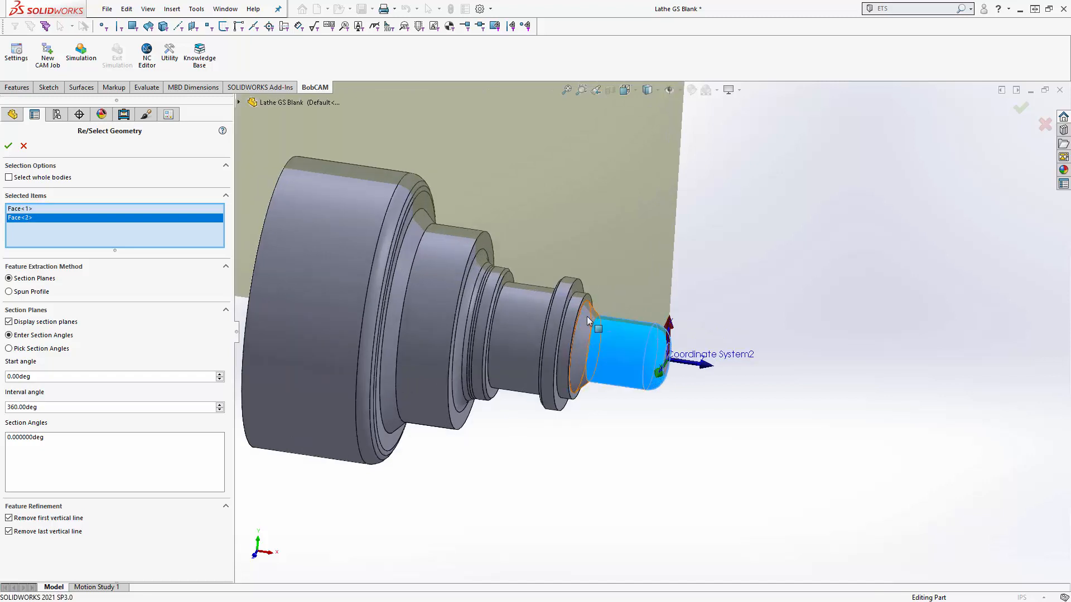
pyautogui.click(587, 317)
pyautogui.scroll(-3, 591, 310)
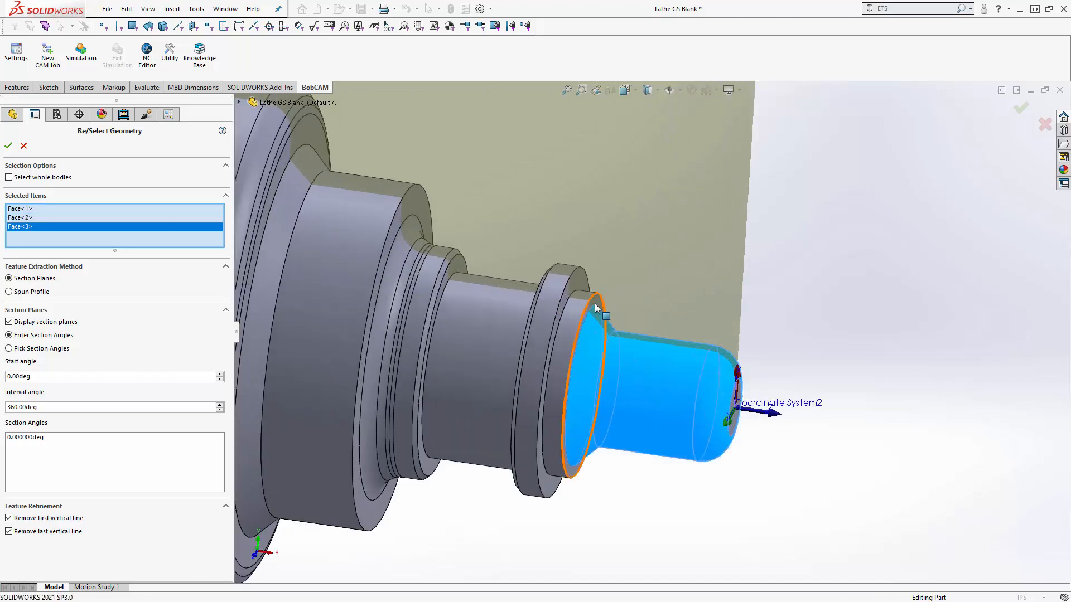
pyautogui.click(587, 303)
pyautogui.click(577, 296)
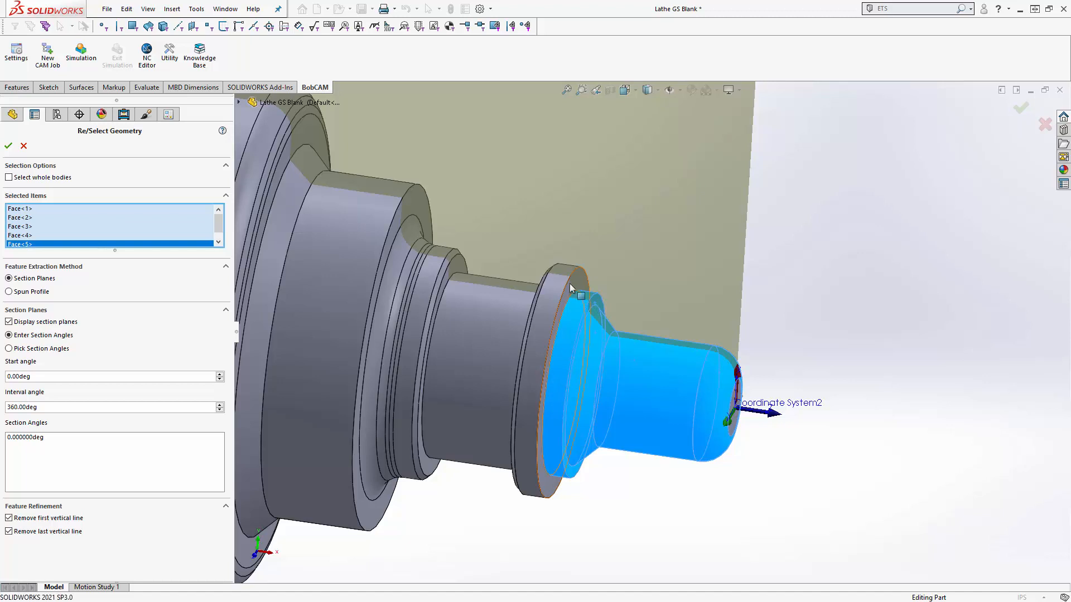
# Add all the collar's faces to the turning geometry, including its front, outer, edge and back faces
pyautogui.click(570, 286)
pyautogui.click(531, 316)
pyautogui.moveTo(531, 316); pyautogui.dragTo(560, 310, button='middle')
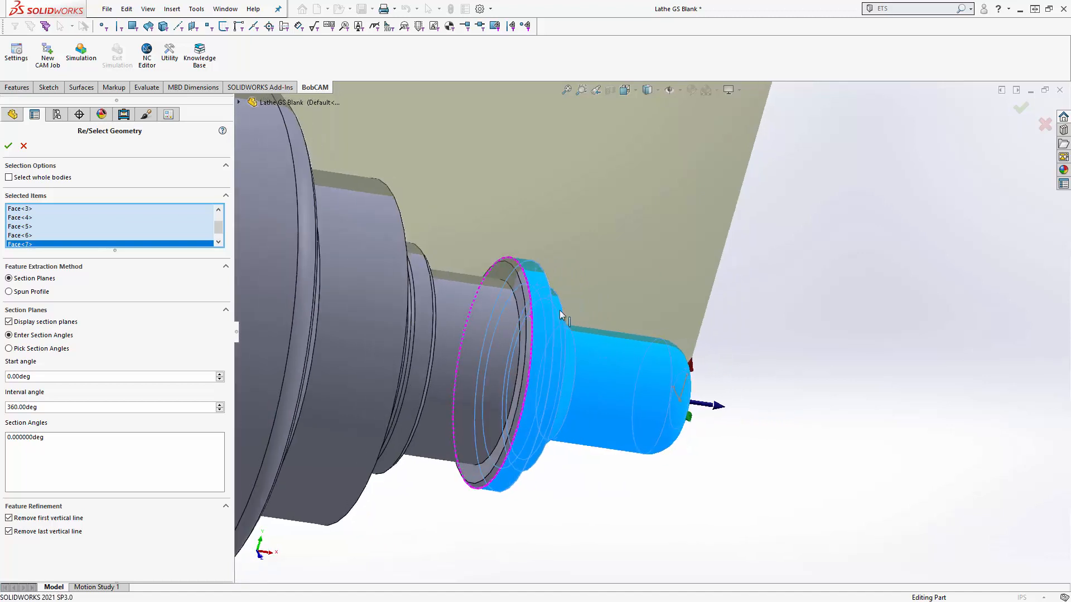
pyautogui.click(514, 272)
pyautogui.click(509, 273)
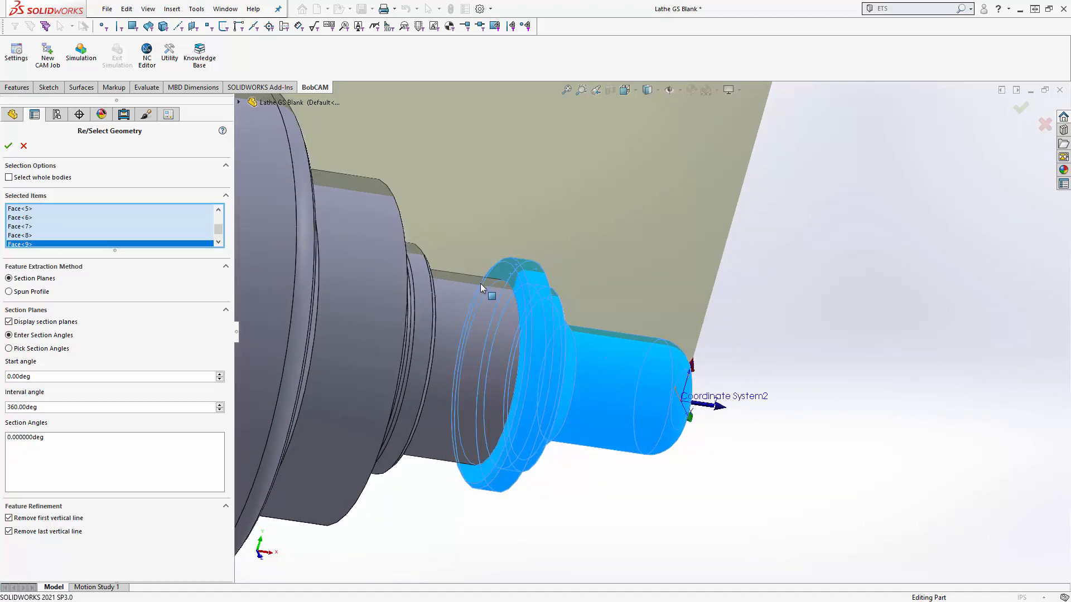
# Add the shaft behind the collar and the front, edge and outer faces of the next small shoulder
pyautogui.click(499, 292)
pyautogui.moveTo(499, 292); pyautogui.dragTo(440, 290, button='middle')
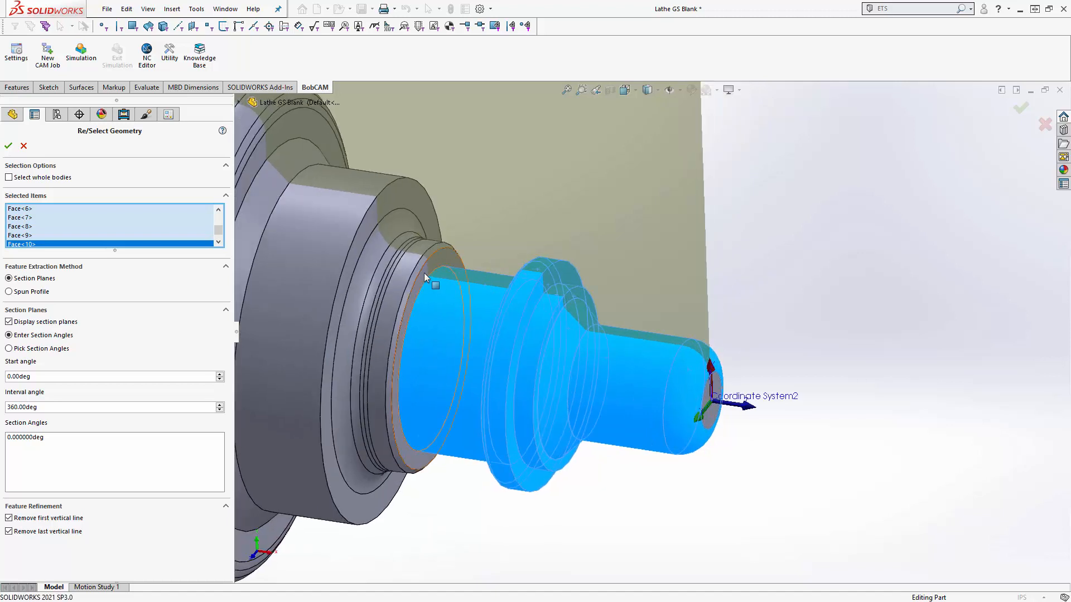
pyautogui.click(424, 272)
pyautogui.click(423, 263)
pyautogui.click(412, 255)
# Add the narrow groove, fillet and flat faces between the small shoulder and the mid-size cylinder to the turning geometry
pyautogui.scroll(-1, 400, 247)
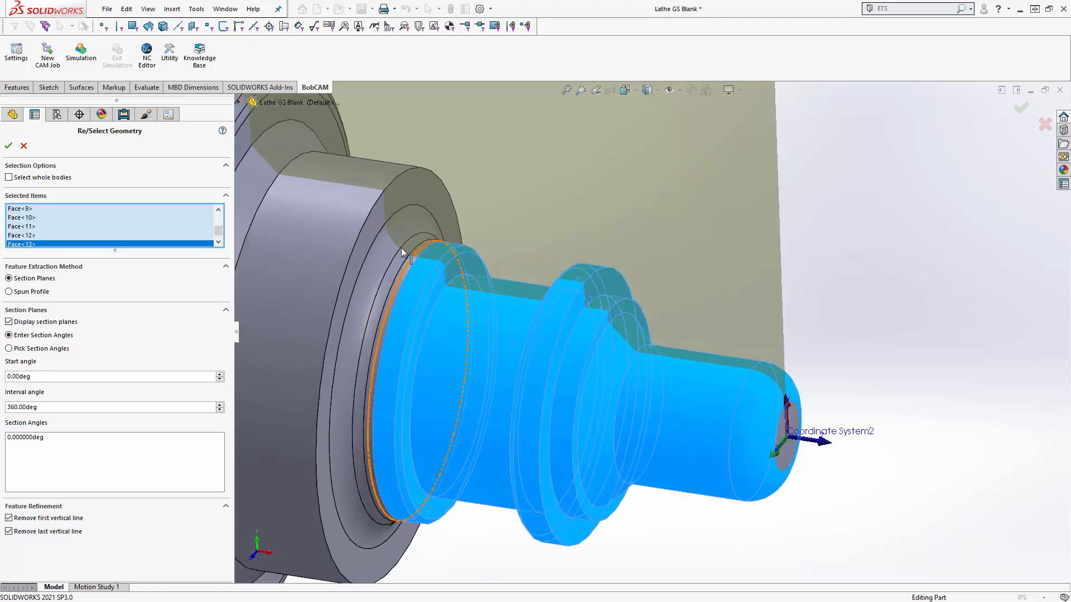
pyautogui.scroll(-2, 450, 276)
pyautogui.scroll(-2, 547, 312)
pyautogui.click(531, 293)
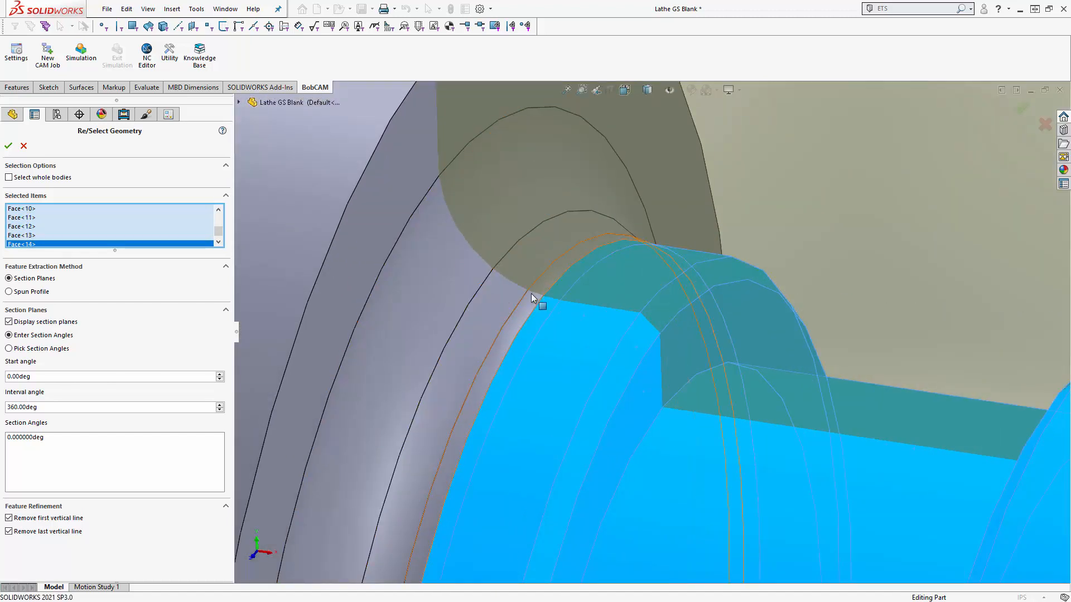
pyautogui.click(524, 284)
pyautogui.click(486, 248)
pyautogui.click(437, 174)
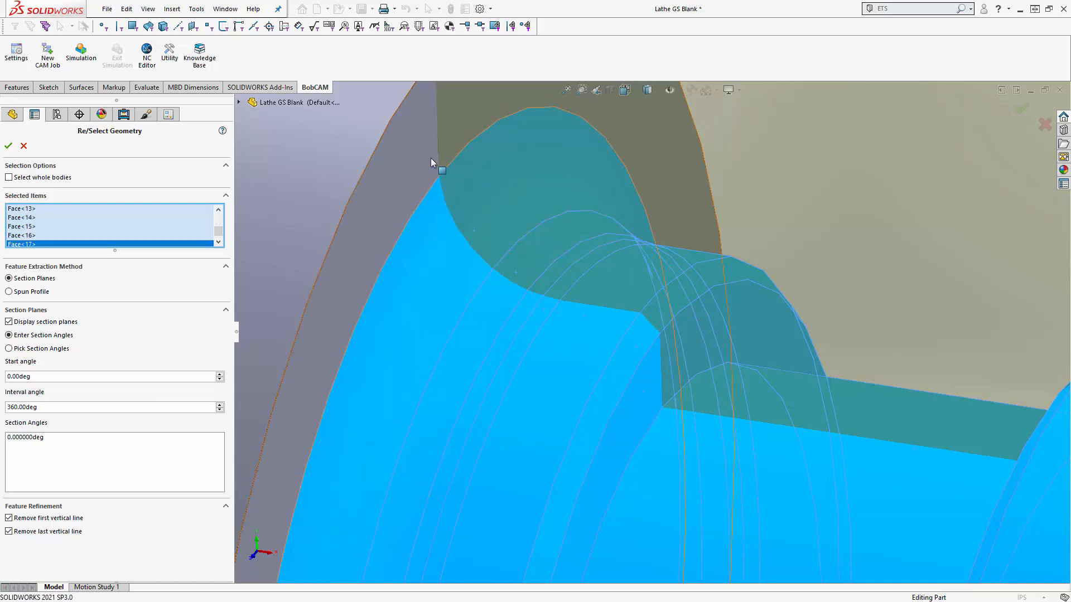
pyautogui.click(430, 158)
# Add the mid-size cylinder, the conical and rounded transition faces, and the largest outer cylinder to the turning geometry
pyautogui.scroll(5, 655, 385)
pyautogui.click(541, 280)
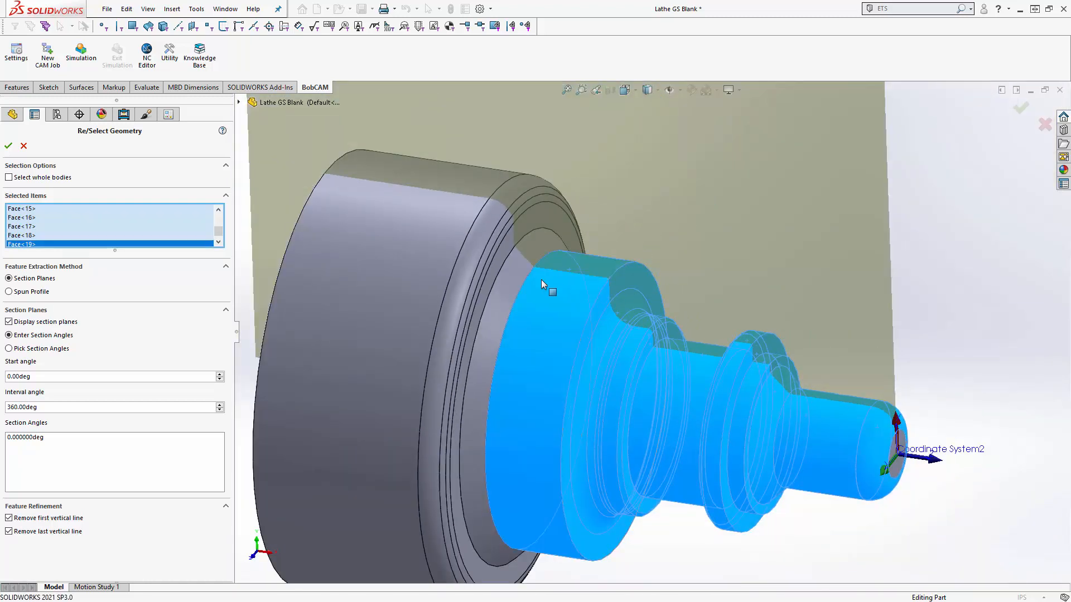
pyautogui.scroll(-3, 541, 279)
pyautogui.click(505, 210)
pyautogui.click(504, 200)
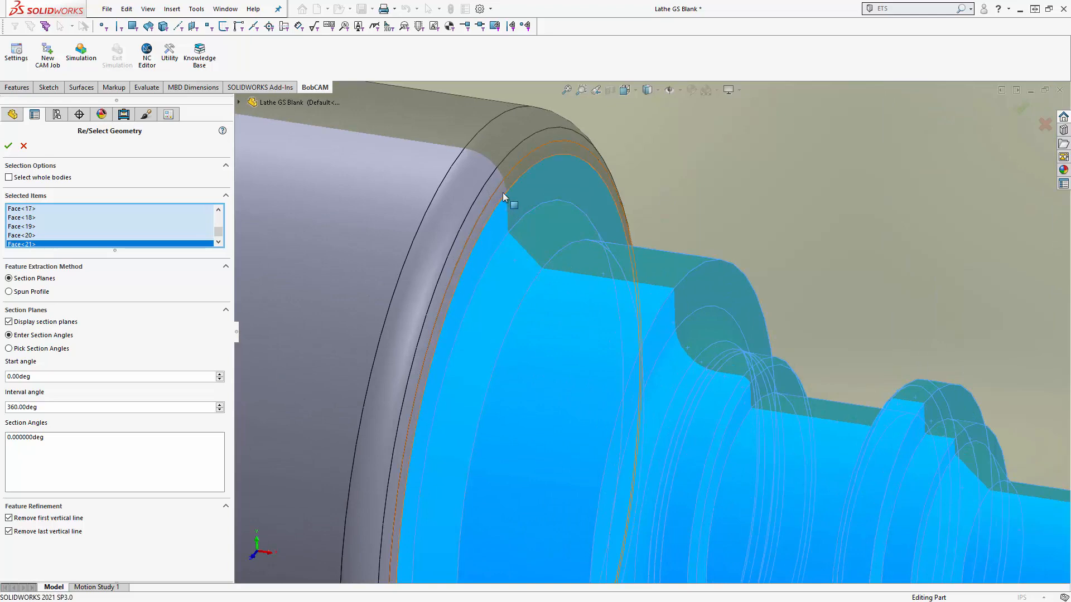
pyautogui.click(500, 184)
pyautogui.click(497, 175)
pyautogui.click(428, 134)
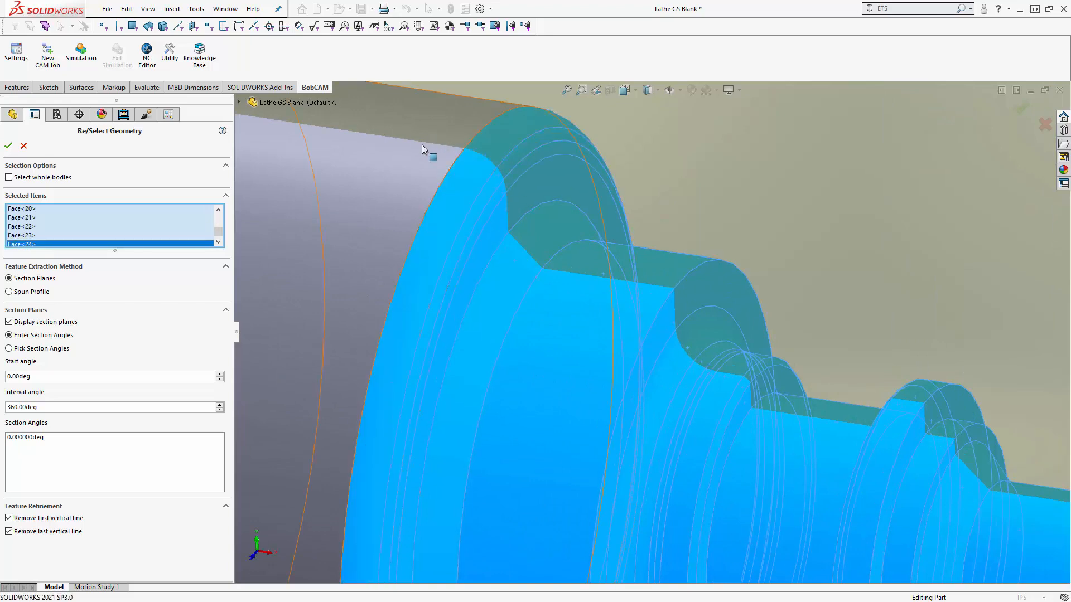
pyautogui.click(421, 145)
# Accept the selected faces as the turning geometry and proceed to the feature parameters
pyautogui.scroll(3, 738, 387)
pyautogui.scroll(-2, 738, 387)
pyautogui.scroll(5, 739, 387)
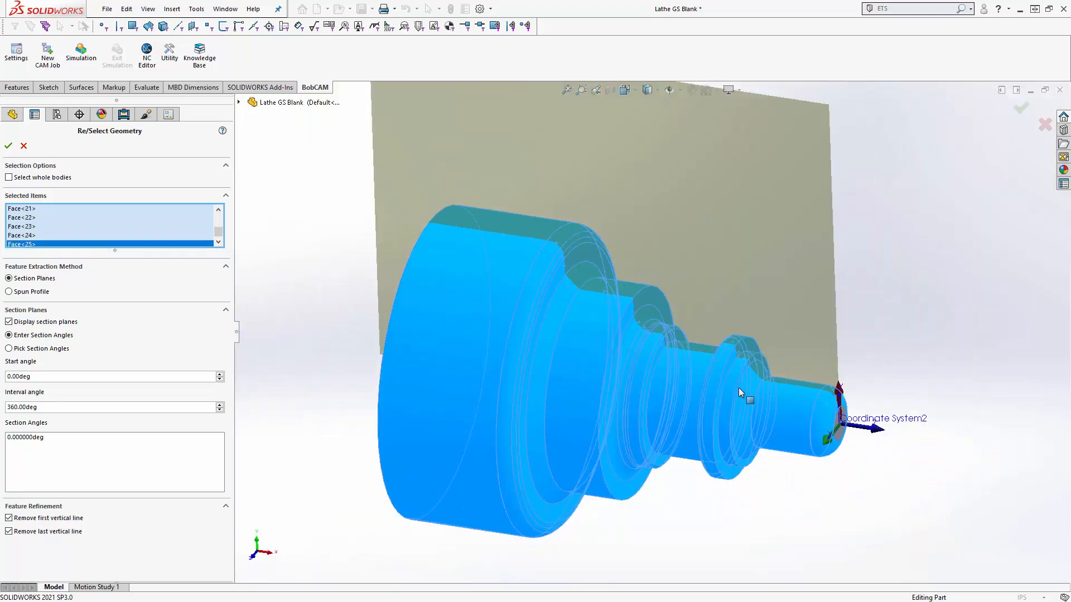
pyautogui.scroll(2, 738, 387)
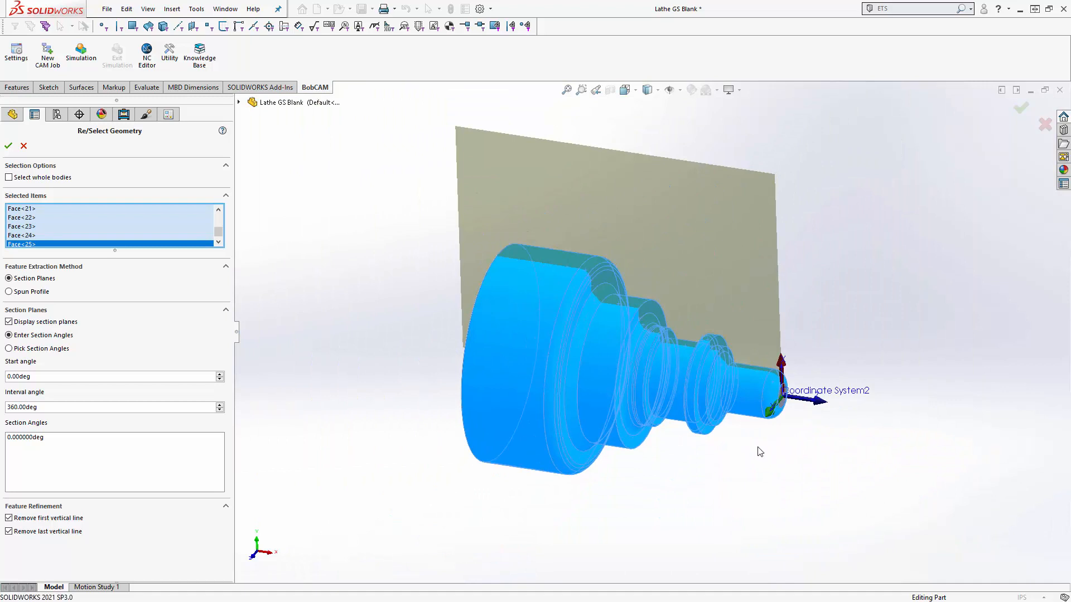
pyautogui.click(9, 146)
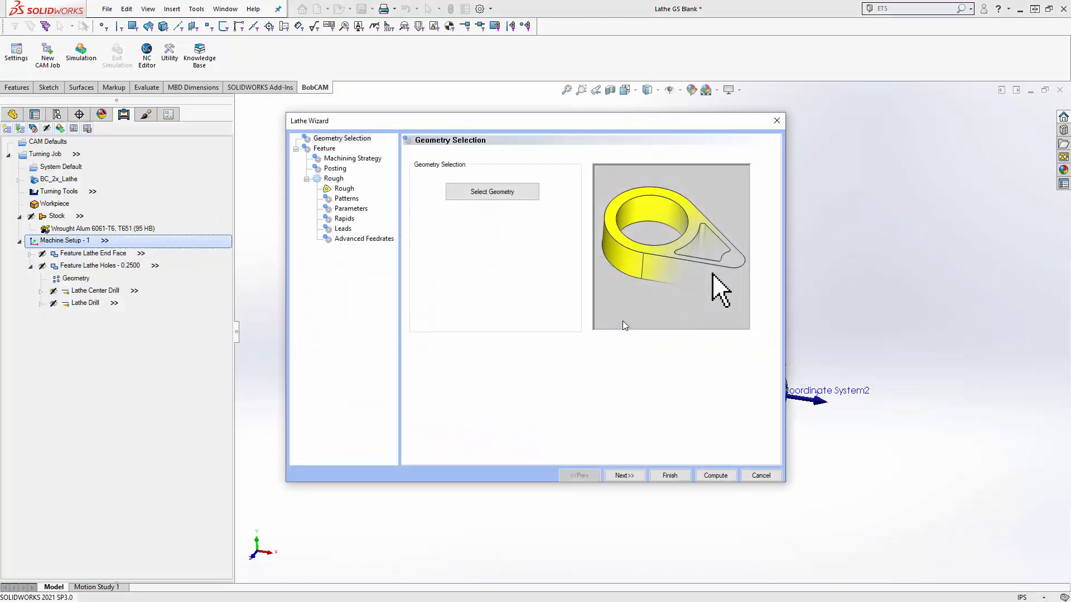
pyautogui.click(629, 476)
pyautogui.press('Tab')
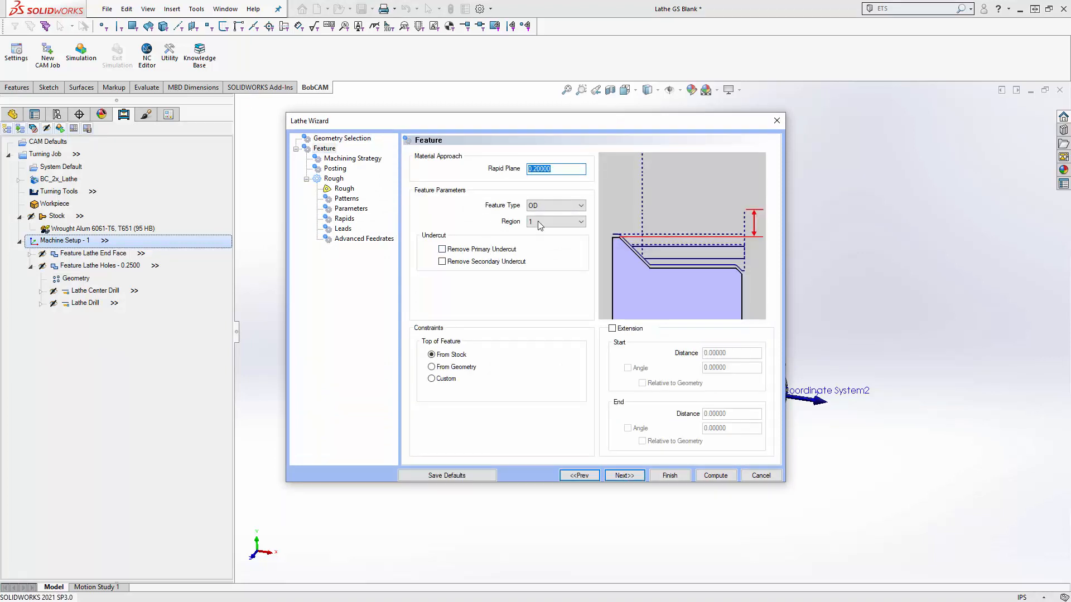
# Compare the ID, Front Face and Back face feature types, return to OD, and keep region 1
pyautogui.click(547, 206)
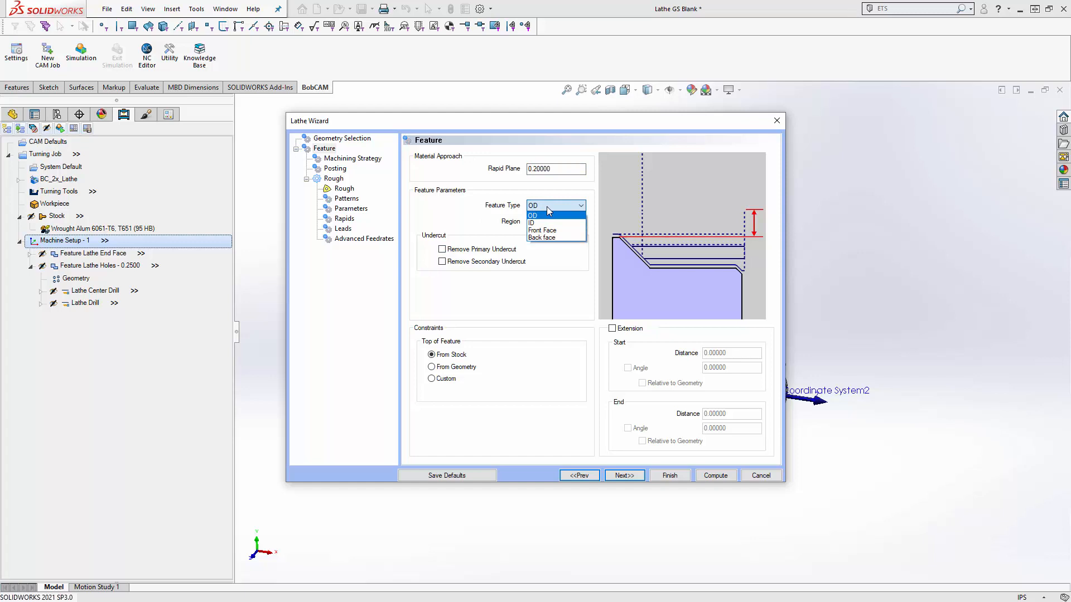
pyautogui.click(548, 223)
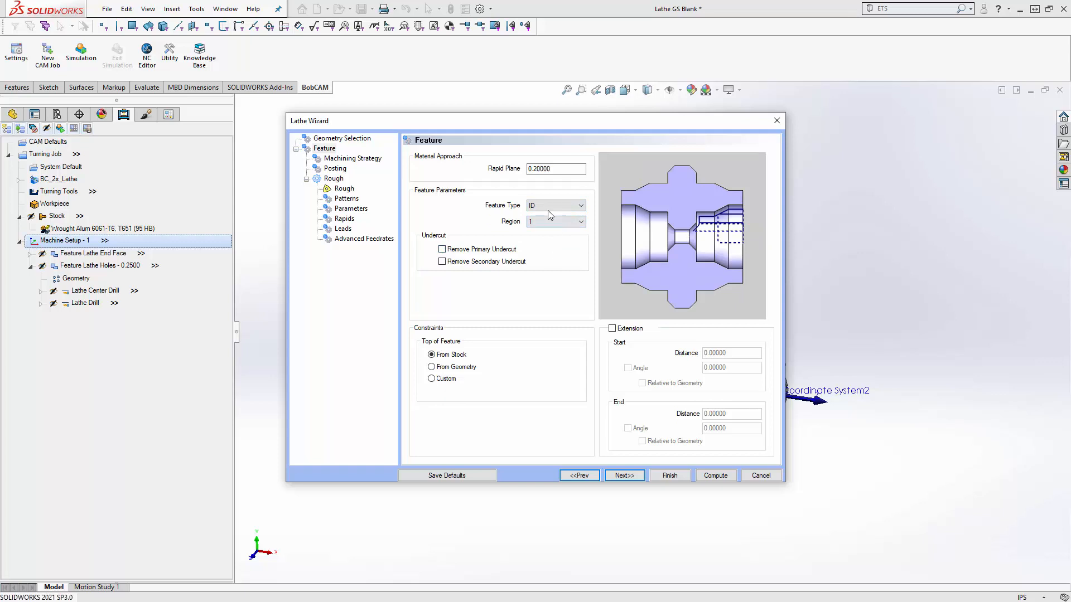
pyautogui.click(549, 207)
pyautogui.click(555, 231)
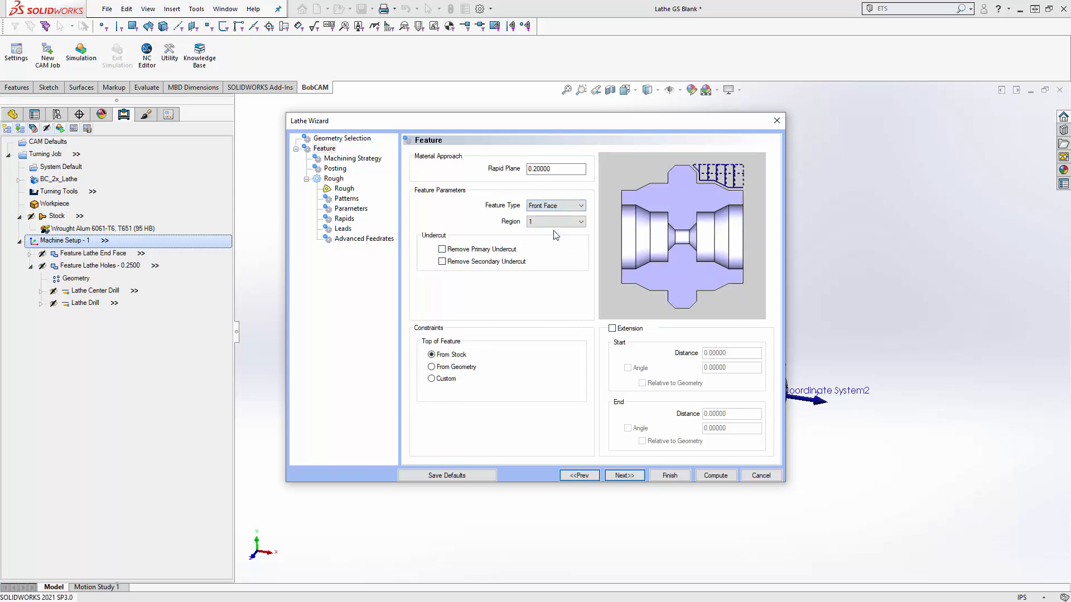
pyautogui.click(552, 206)
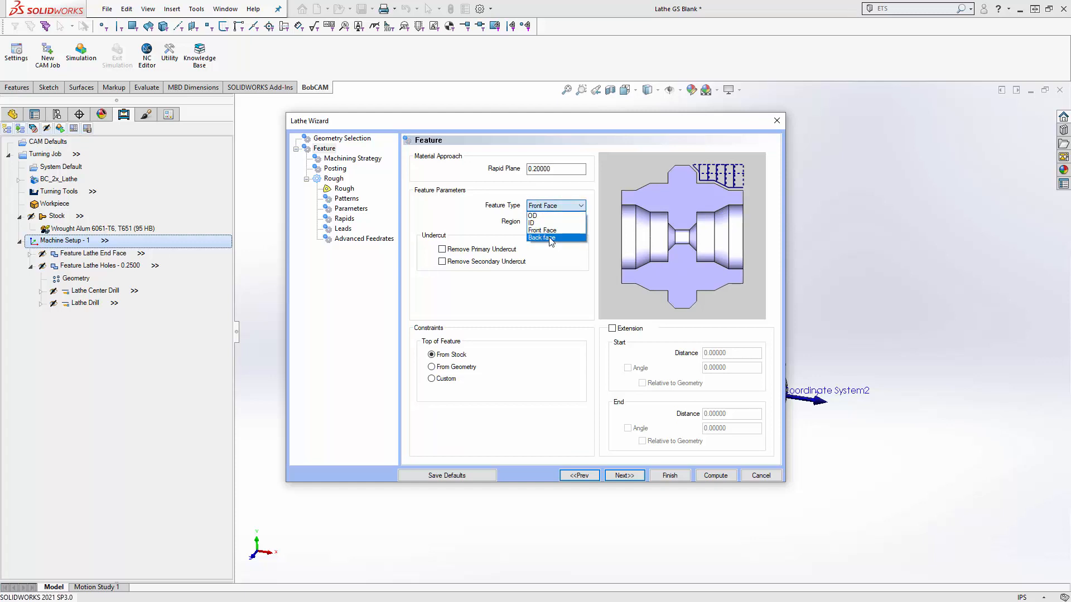
pyautogui.click(551, 240)
pyautogui.click(550, 207)
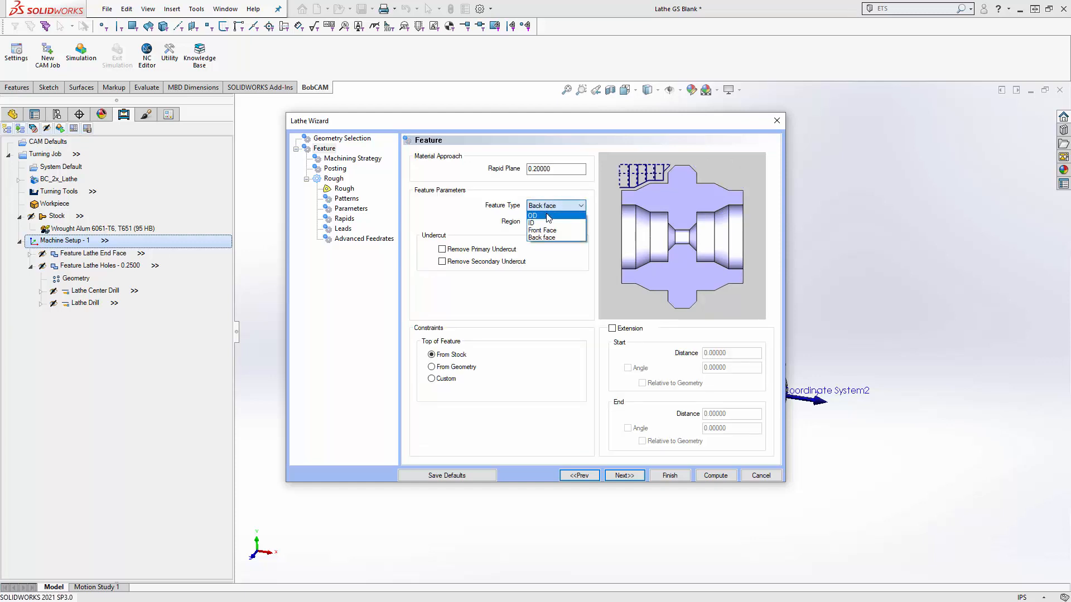
pyautogui.click(548, 215)
pyautogui.click(550, 222)
pyautogui.click(550, 234)
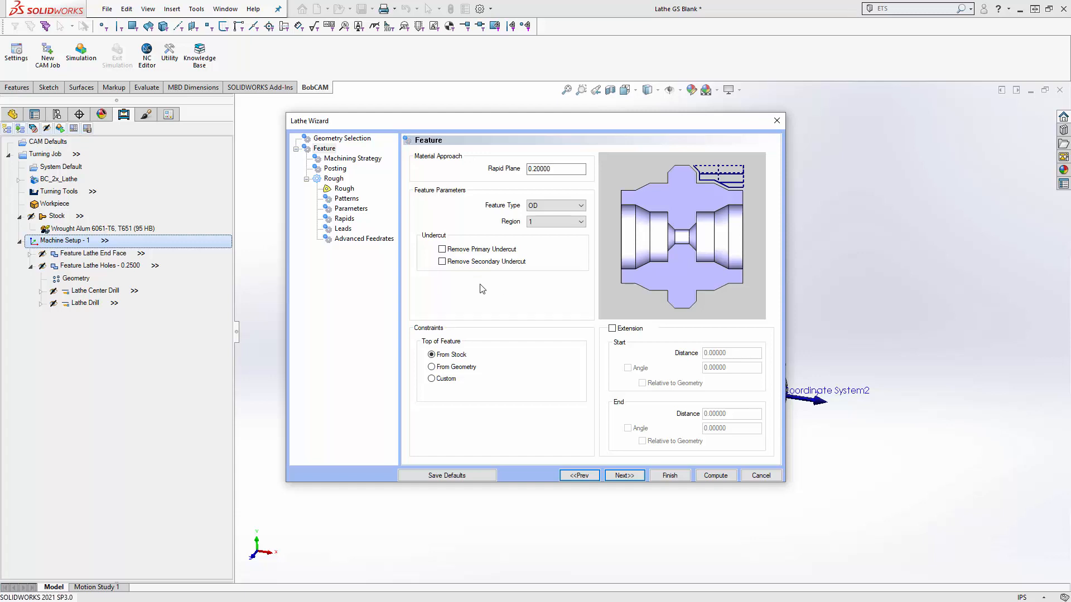
# Enable removal of the primary and secondary undercuts, compare the top-of-feature options, and keep From Stock
pyautogui.click(442, 250)
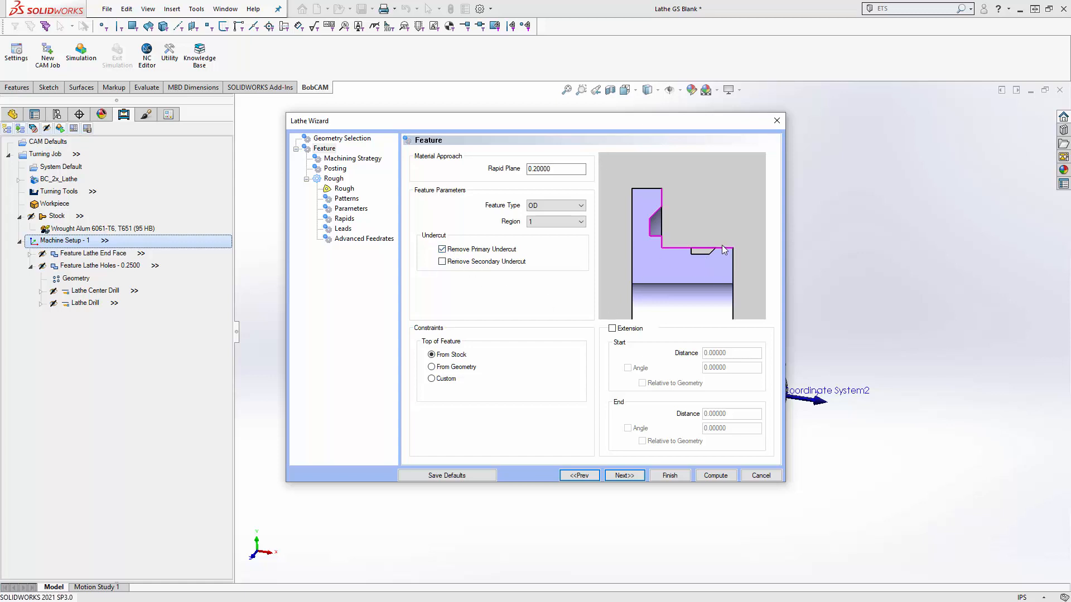
pyautogui.click(443, 262)
pyautogui.click(431, 356)
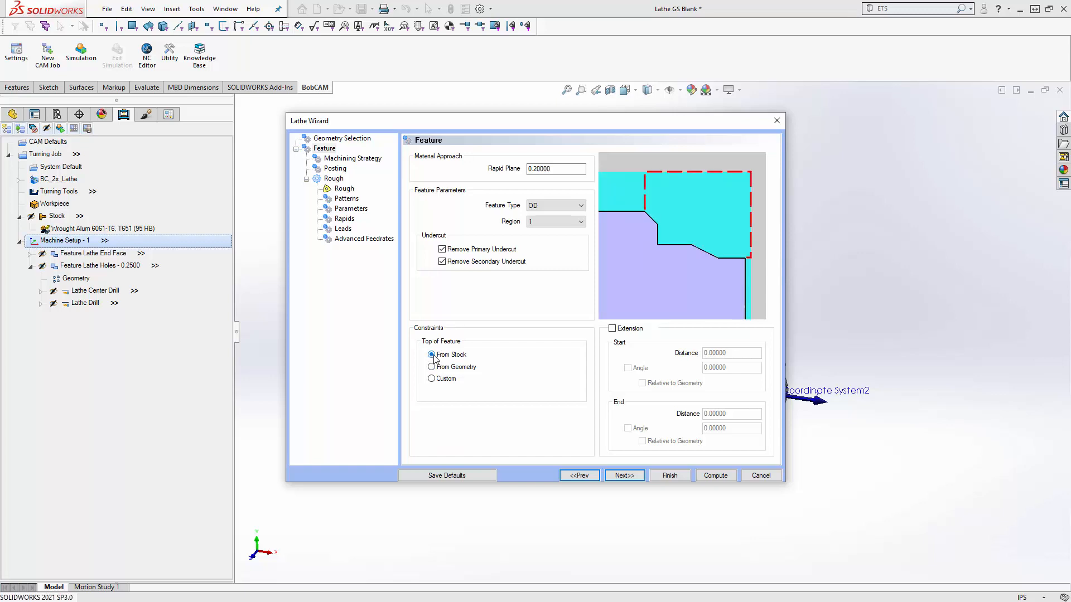
pyautogui.click(432, 368)
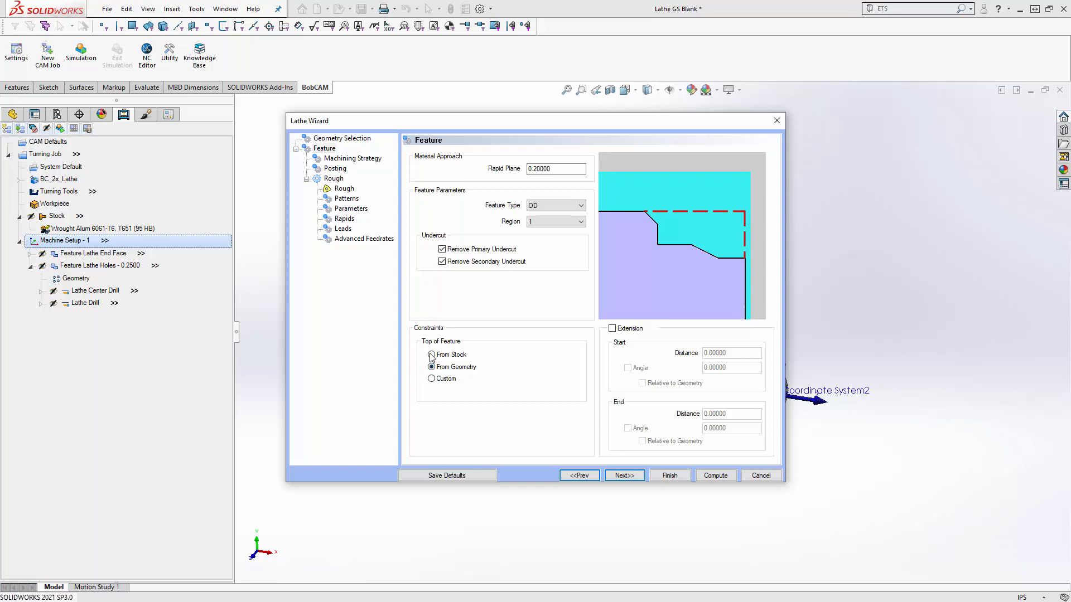
pyautogui.click(431, 356)
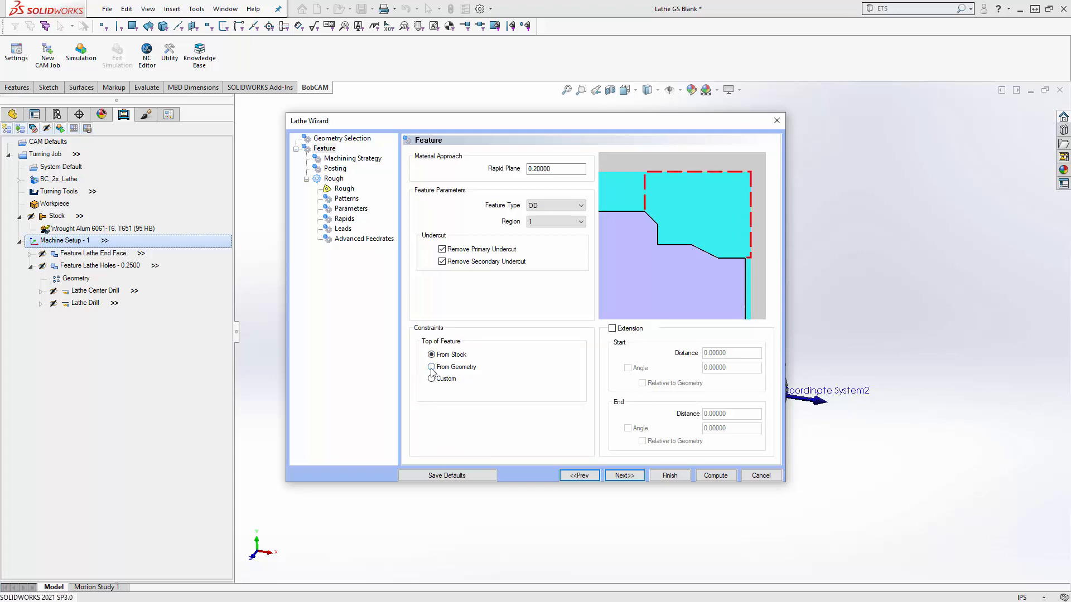
# Enable the feature extension and set both its start and end distances to 0.125
pyautogui.click(611, 328)
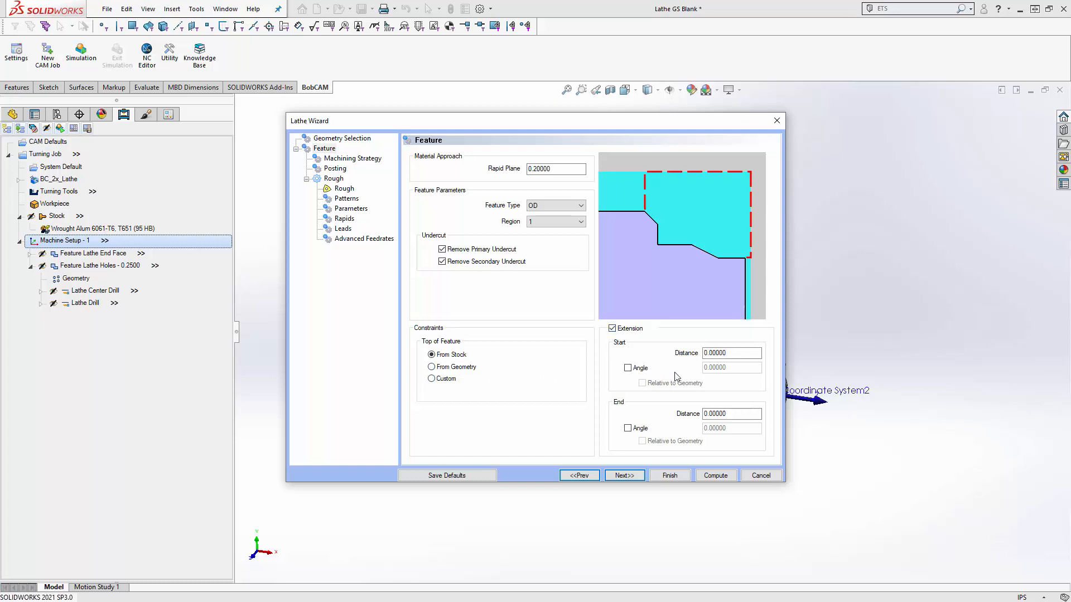
pyautogui.click(703, 355)
pyautogui.press('BackSpace')
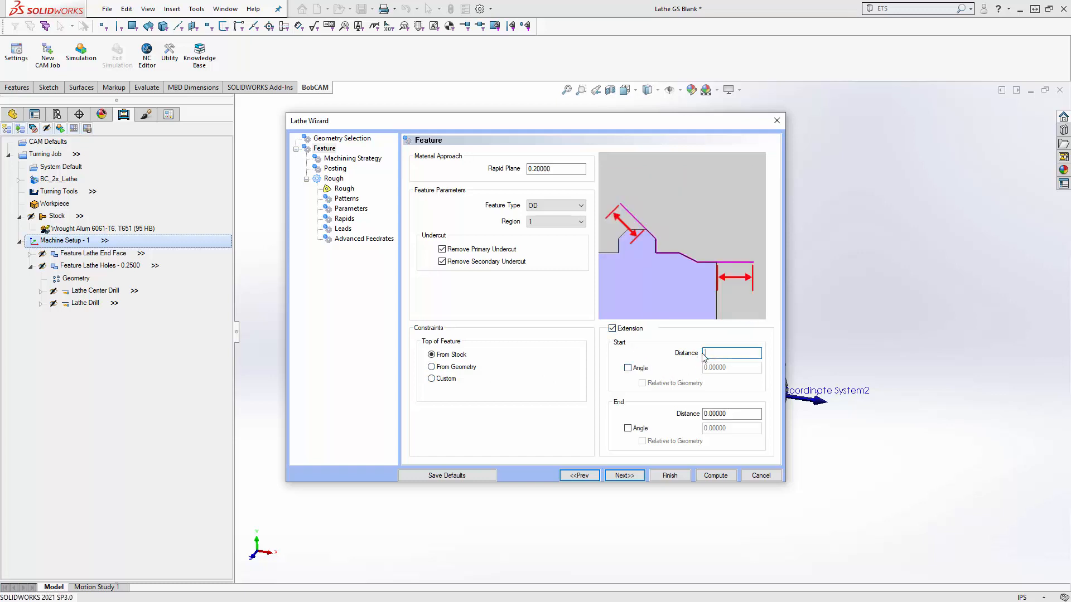
pyautogui.write('1/8')
pyautogui.click(707, 414)
pyautogui.press('BackSpace')
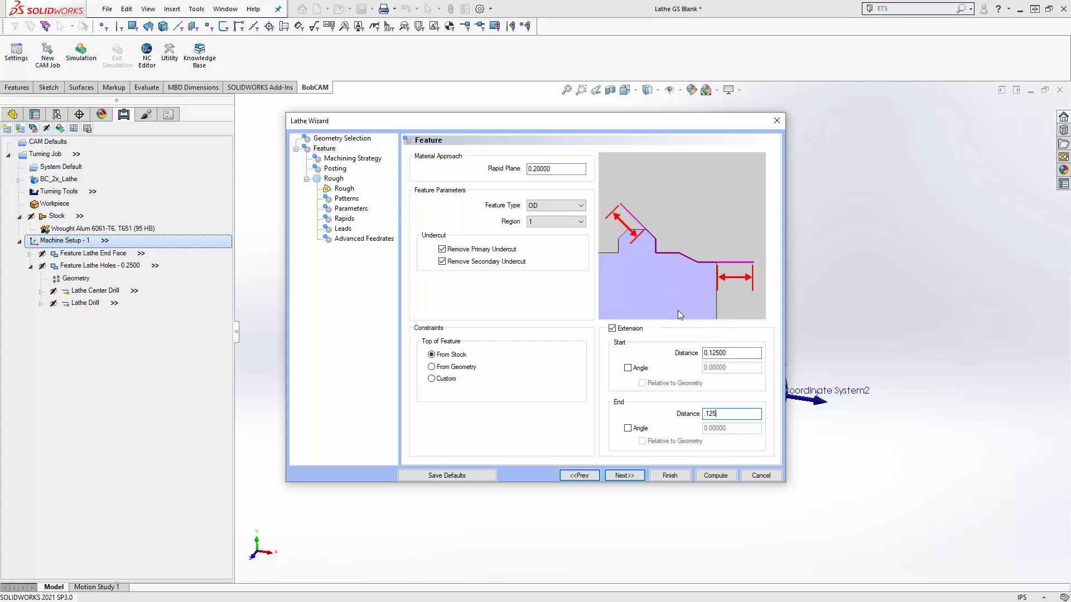
# Proceed to the machining strategy, preview Rough / Finish, and select the Pattern Repeat strategy
pyautogui.click(623, 476)
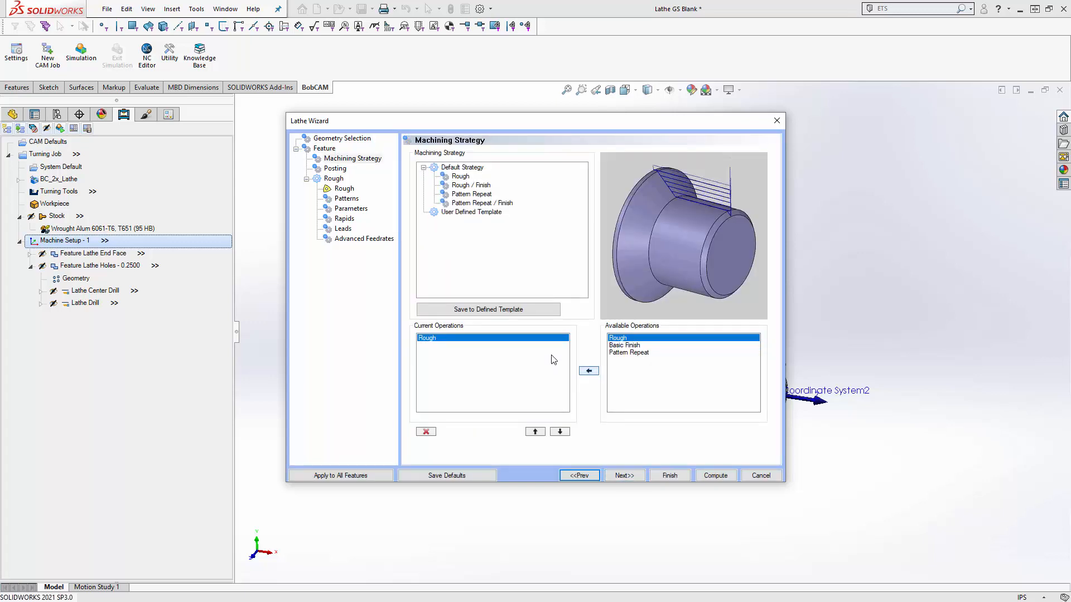
pyautogui.click(474, 186)
pyautogui.click(486, 196)
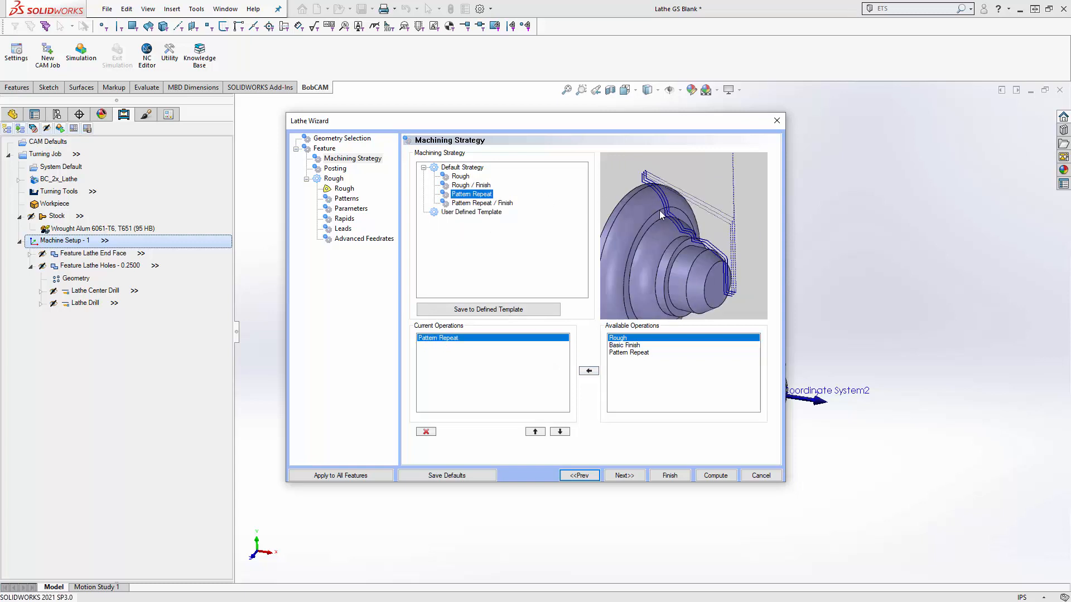
# Preview the Pattern Repeat / Finish strategy, select Rough / Finish instead, and keep Separate Moves as the posting parameter
pyautogui.click(488, 203)
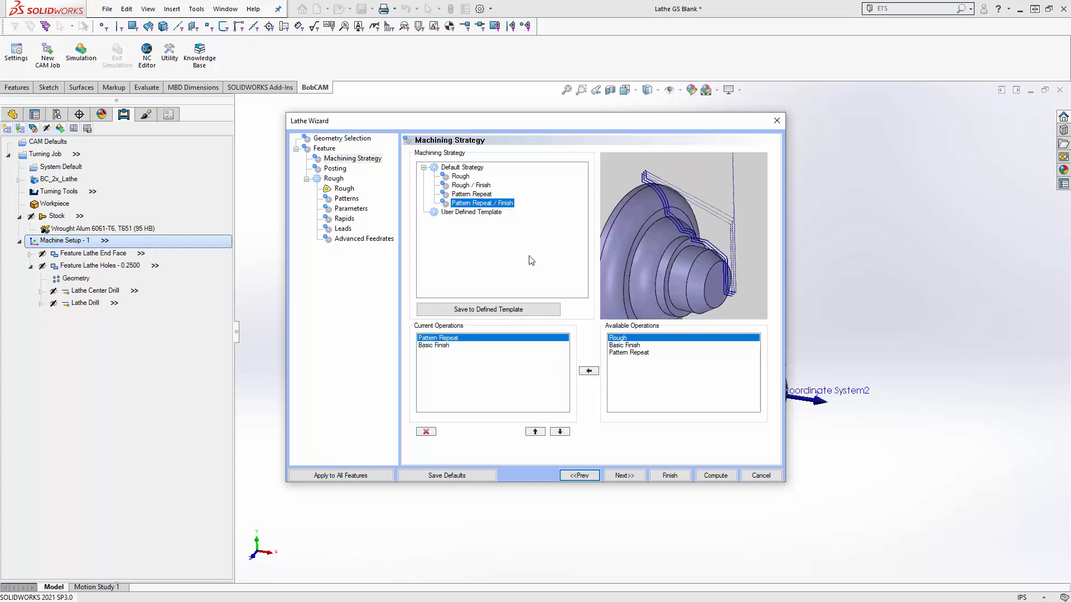
pyautogui.click(479, 185)
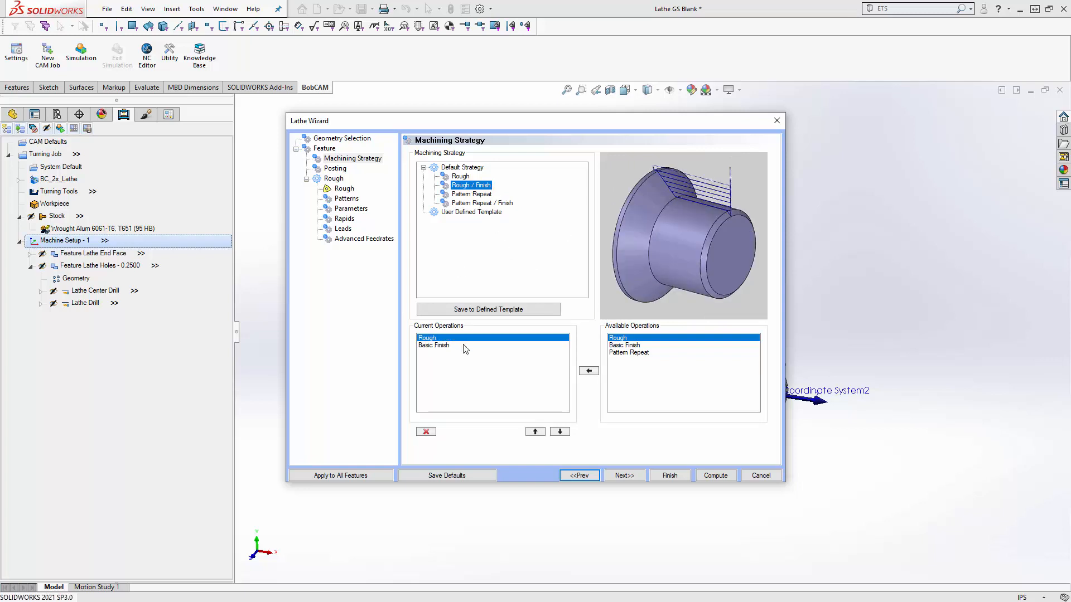
pyautogui.click(623, 475)
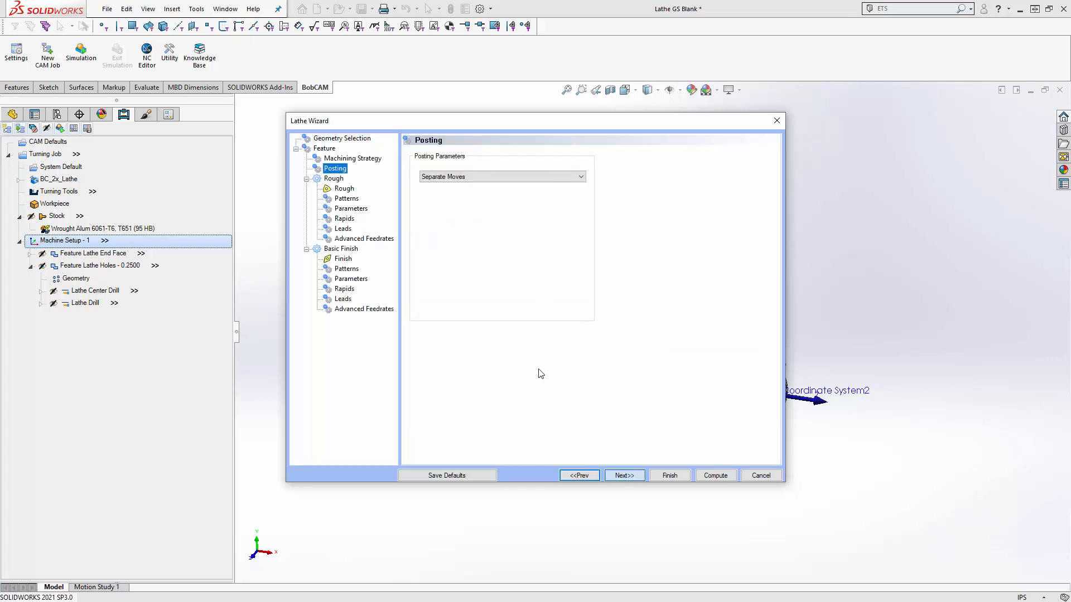
pyautogui.click(502, 176)
pyautogui.click(503, 177)
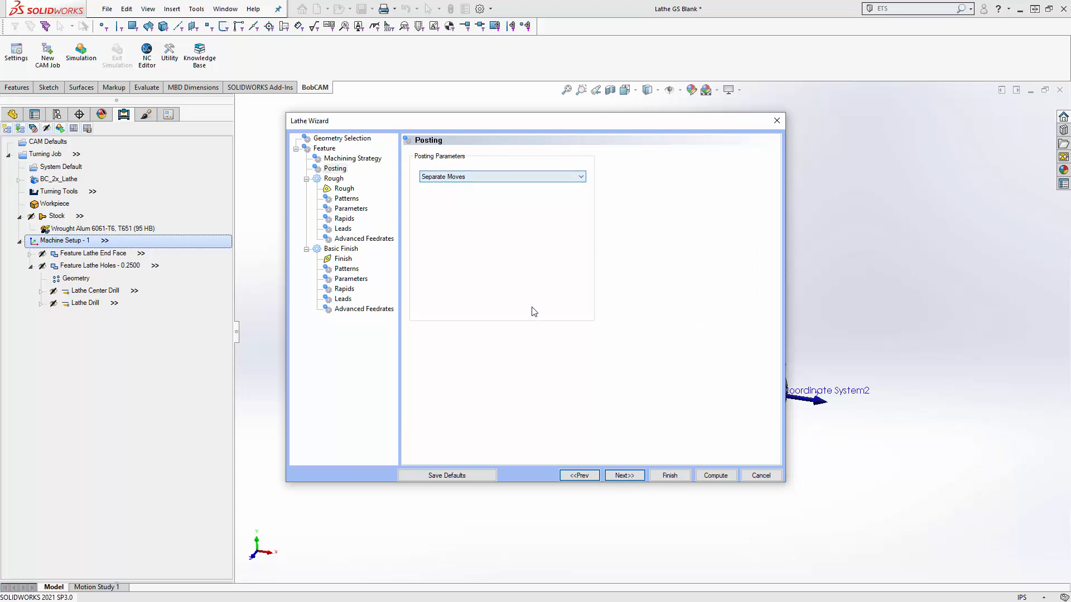
# Accept the roughing tool, keep Standard pattern and sorting after comparing Offset and Zig Zag, and set system compensation to On with Collision Detection
pyautogui.click(624, 475)
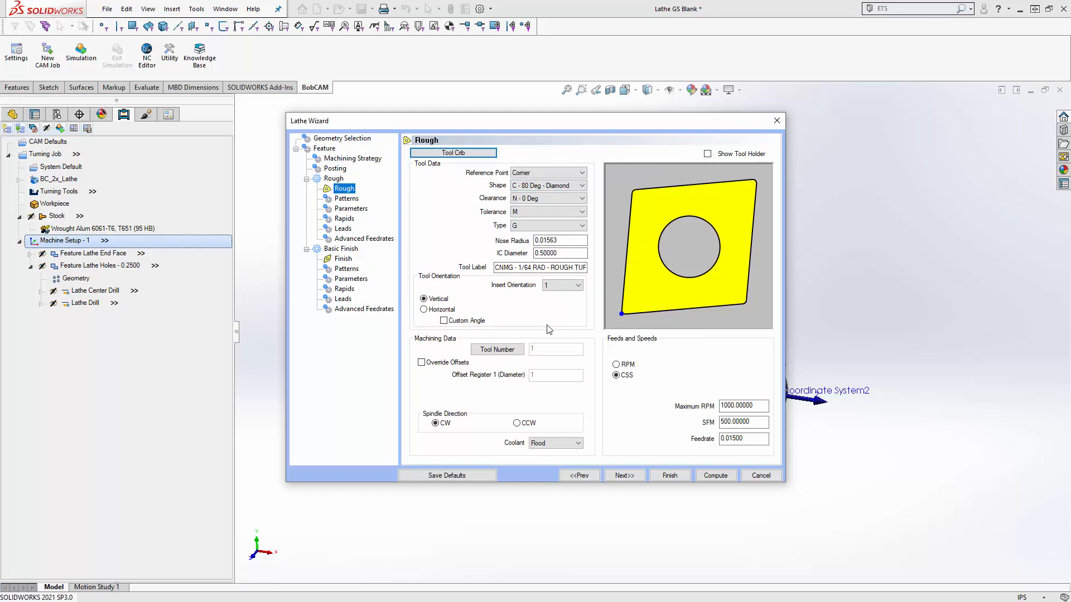
pyautogui.click(627, 476)
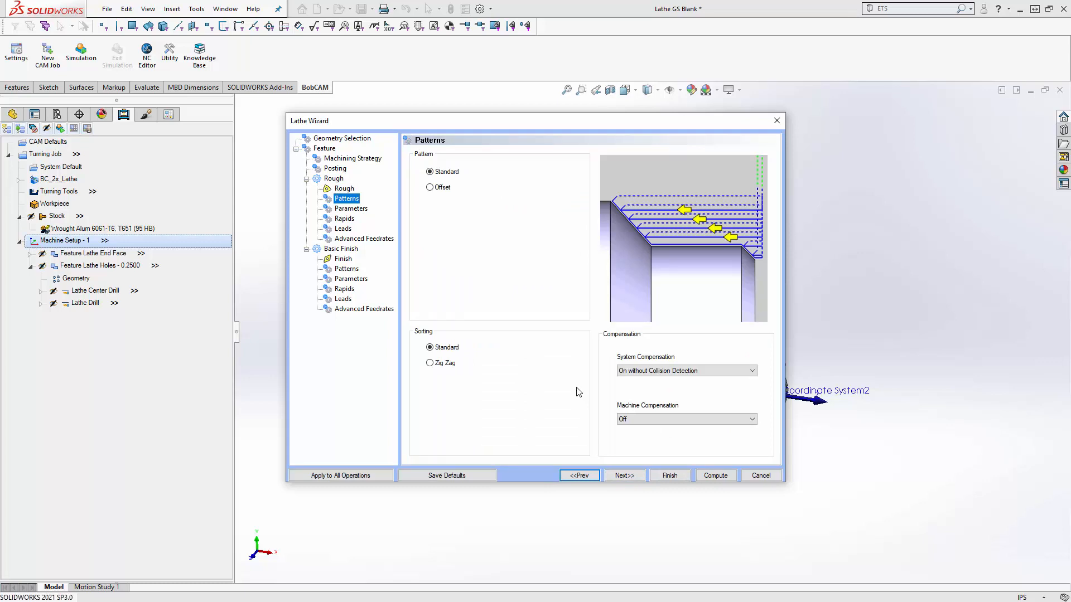
pyautogui.click(429, 187)
pyautogui.click(430, 172)
pyautogui.click(430, 363)
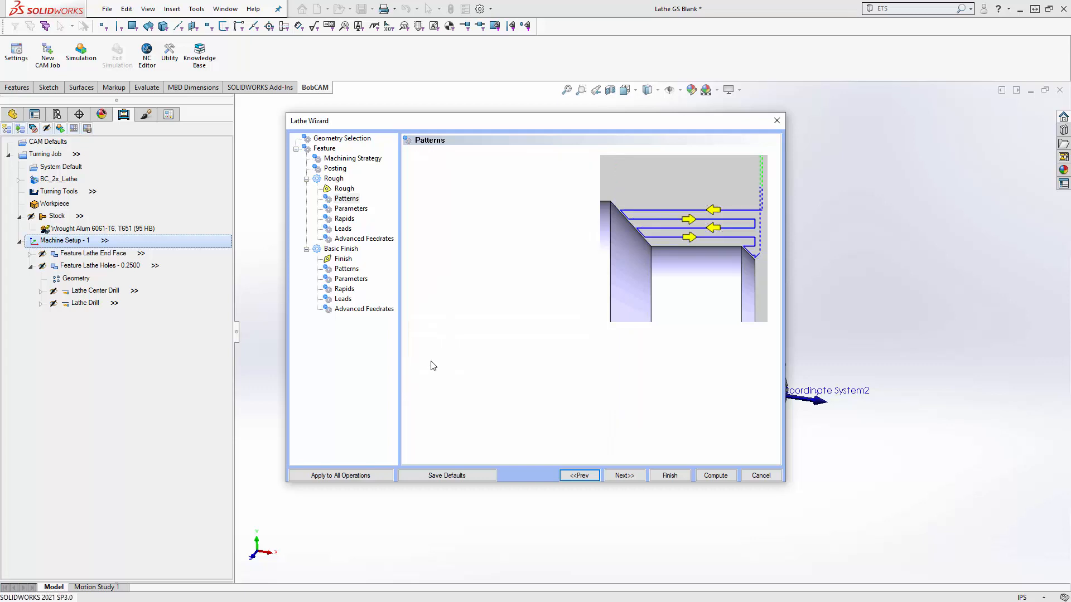
pyautogui.click(430, 348)
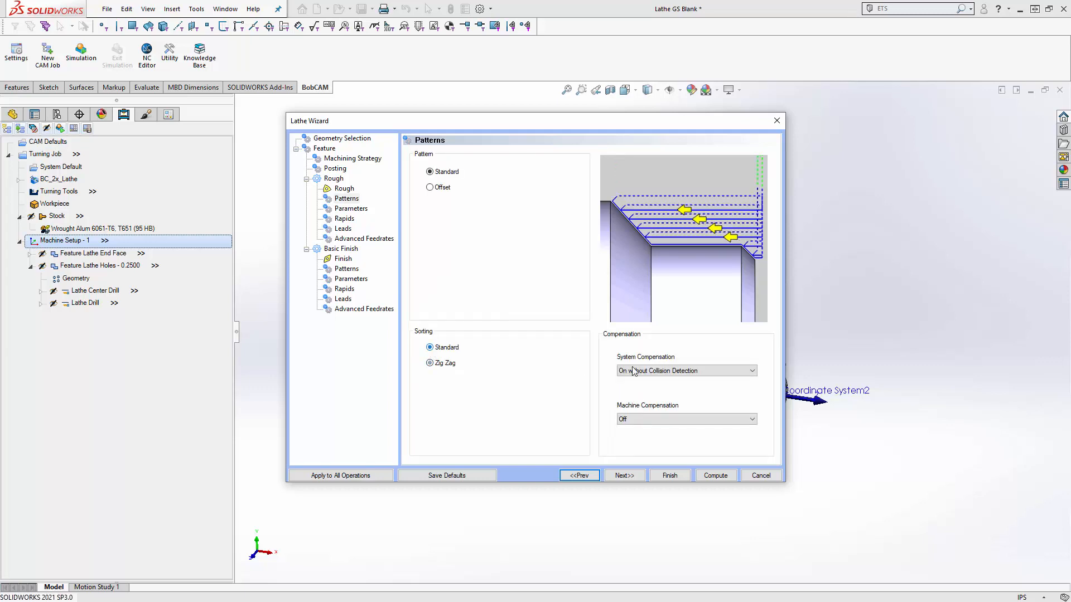
pyautogui.click(676, 371)
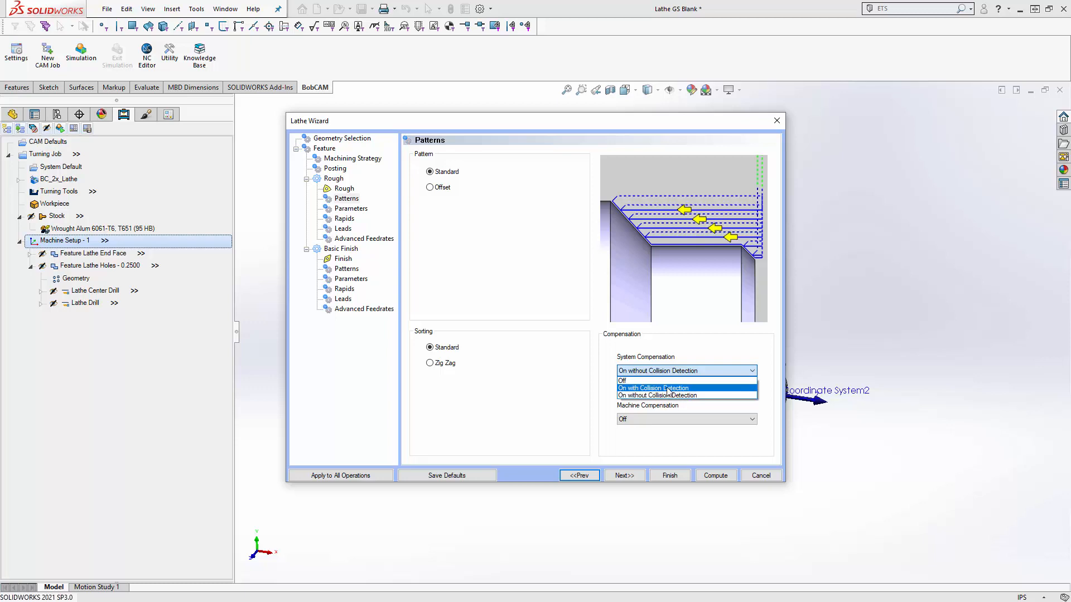
pyautogui.click(668, 389)
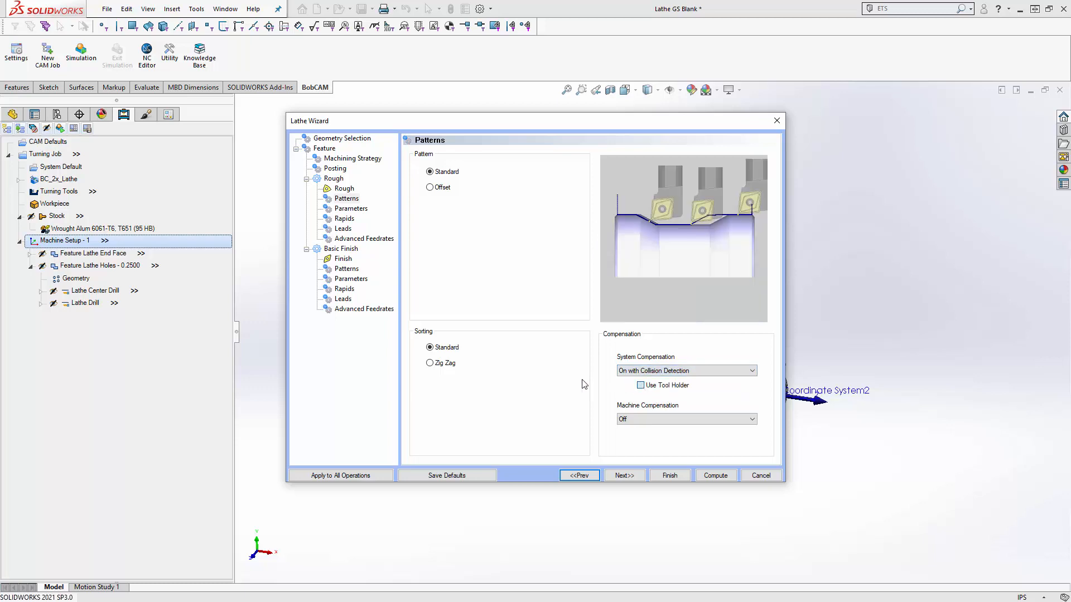
# Review the roughing depth of cut and finish allowances, set the overlap to To Previous Cut, and keep the Round corner type
pyautogui.click(623, 476)
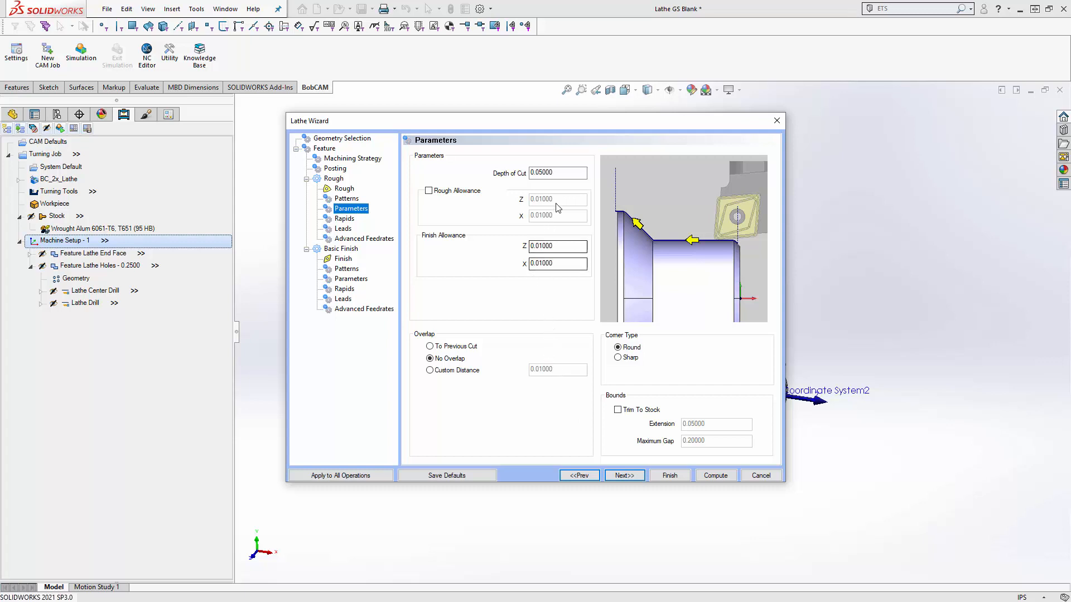
pyautogui.press('Tab')
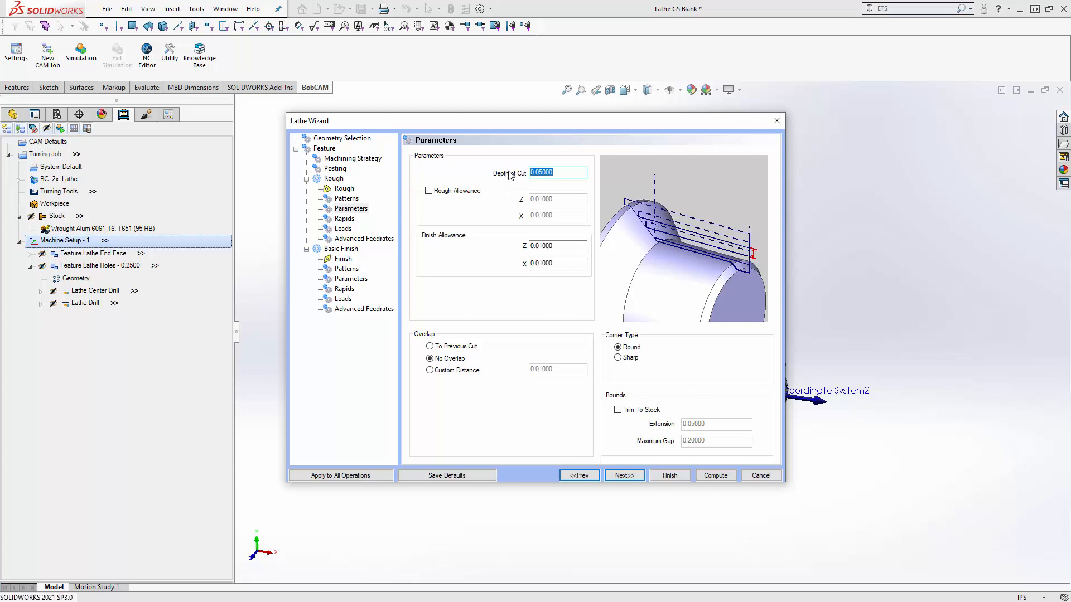
pyautogui.moveTo(562, 246); pyautogui.dragTo(521, 265)
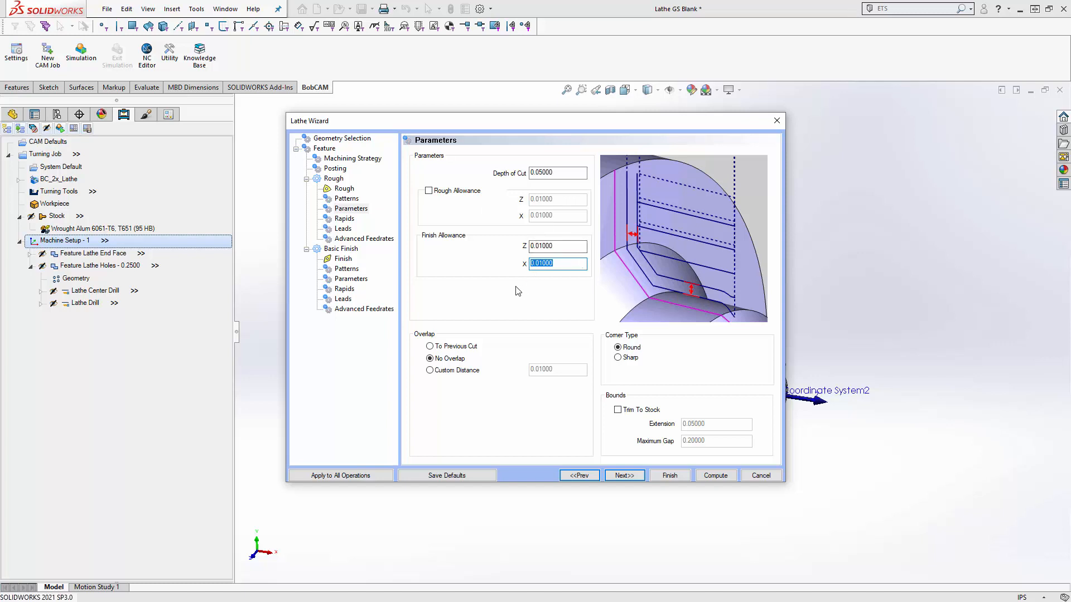
pyautogui.click(429, 346)
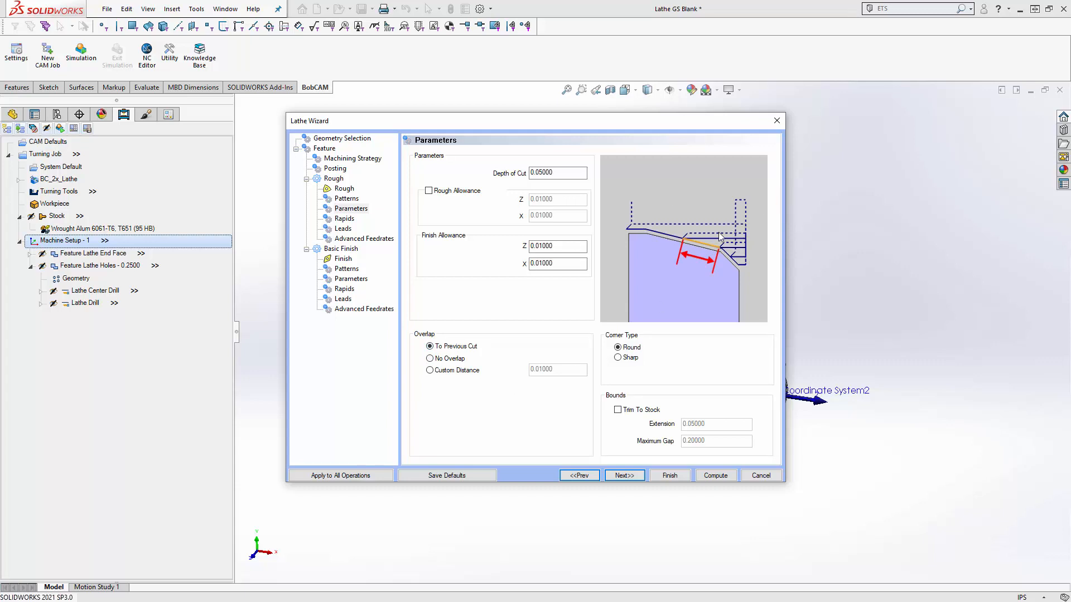
pyautogui.click(623, 351)
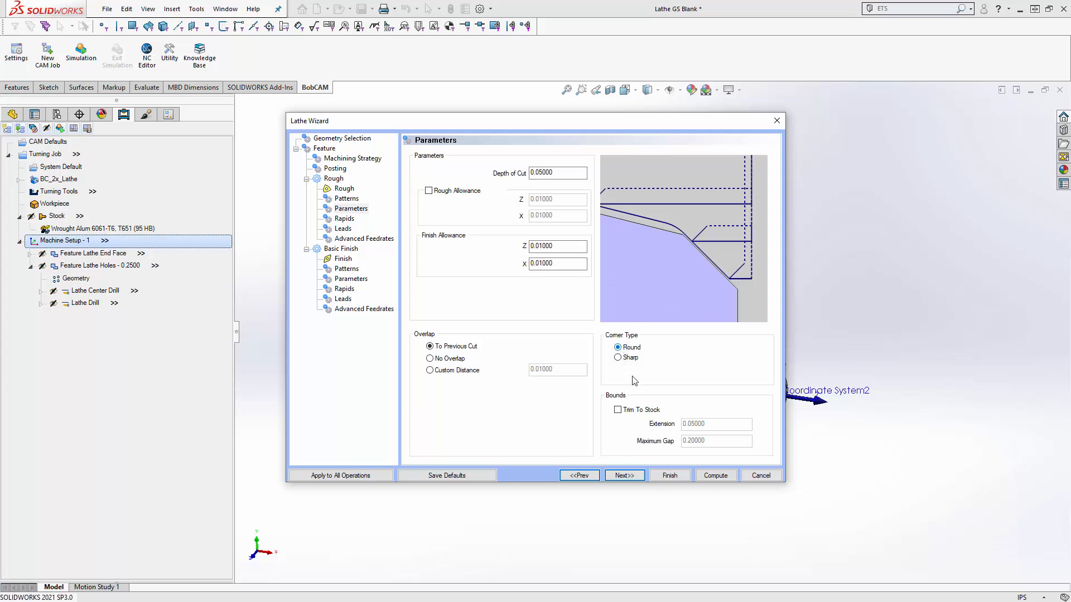
# Accept the roughing rapids, compare the Perpendicular, Horizontal, Vertical, Angle and Custom lead-in types, and keep Parallel
pyautogui.click(627, 473)
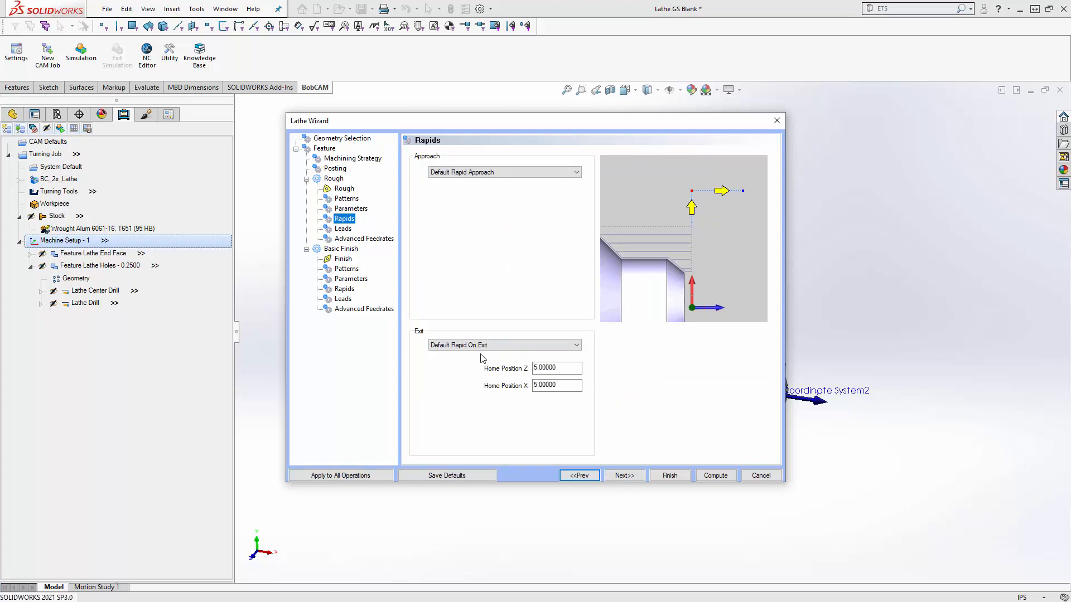
pyautogui.click(619, 475)
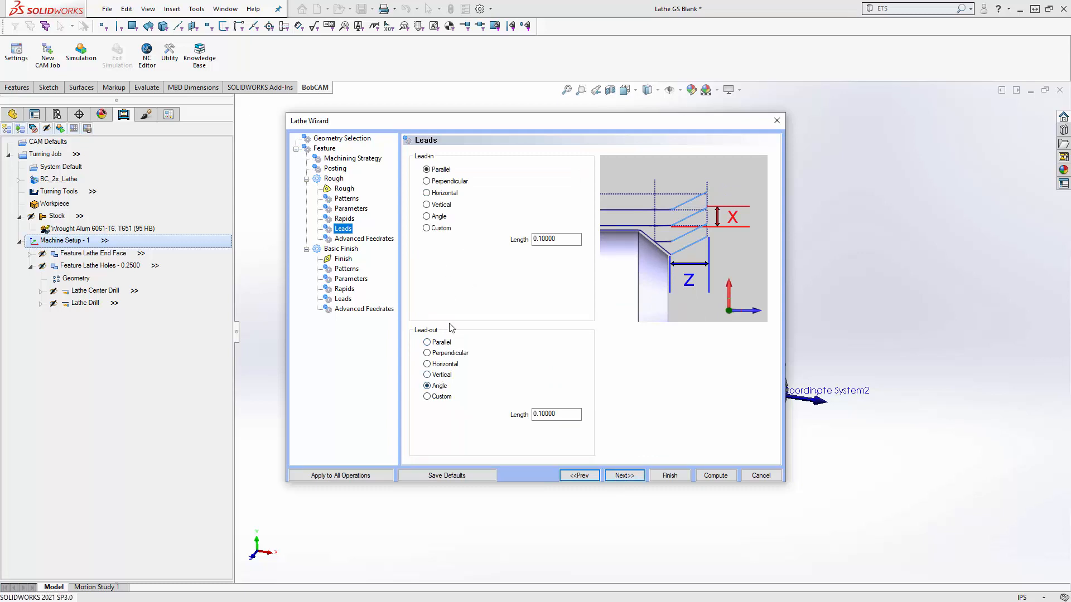
pyautogui.click(427, 182)
pyautogui.click(427, 193)
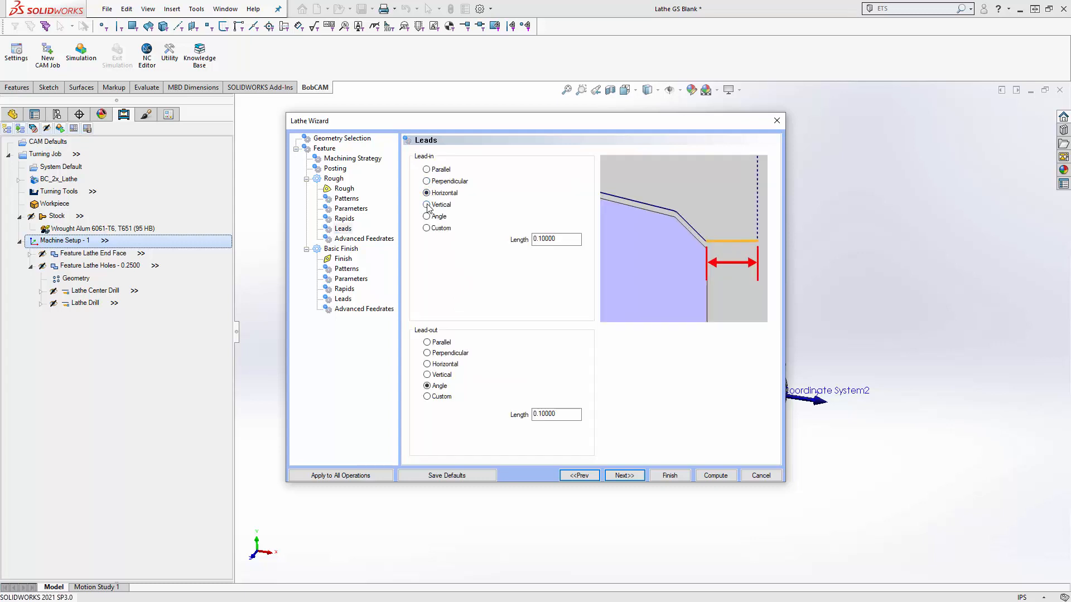
pyautogui.click(427, 205)
pyautogui.click(426, 217)
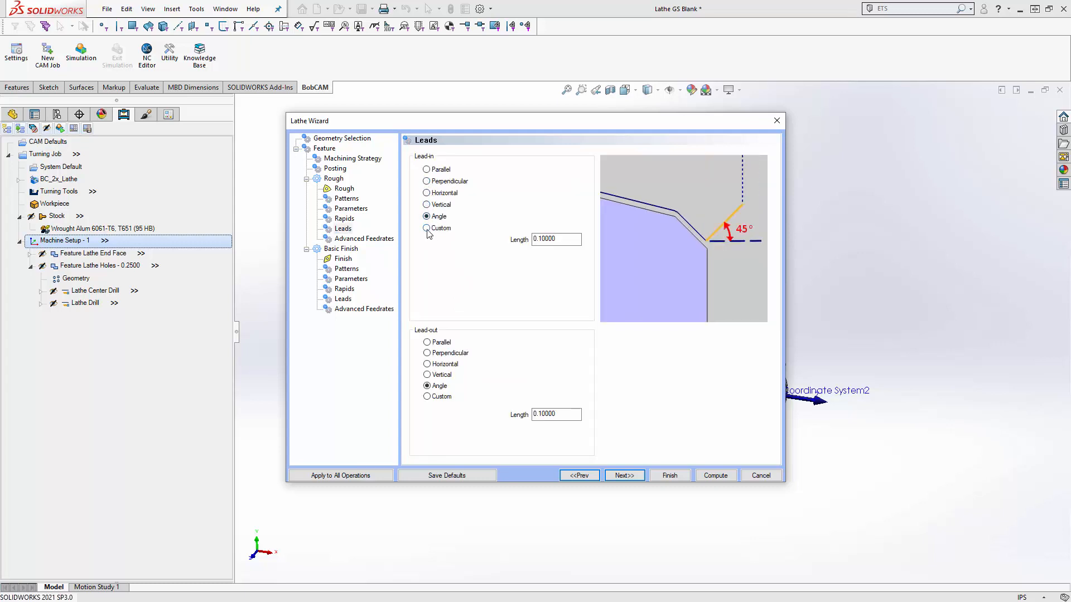
pyautogui.click(427, 230)
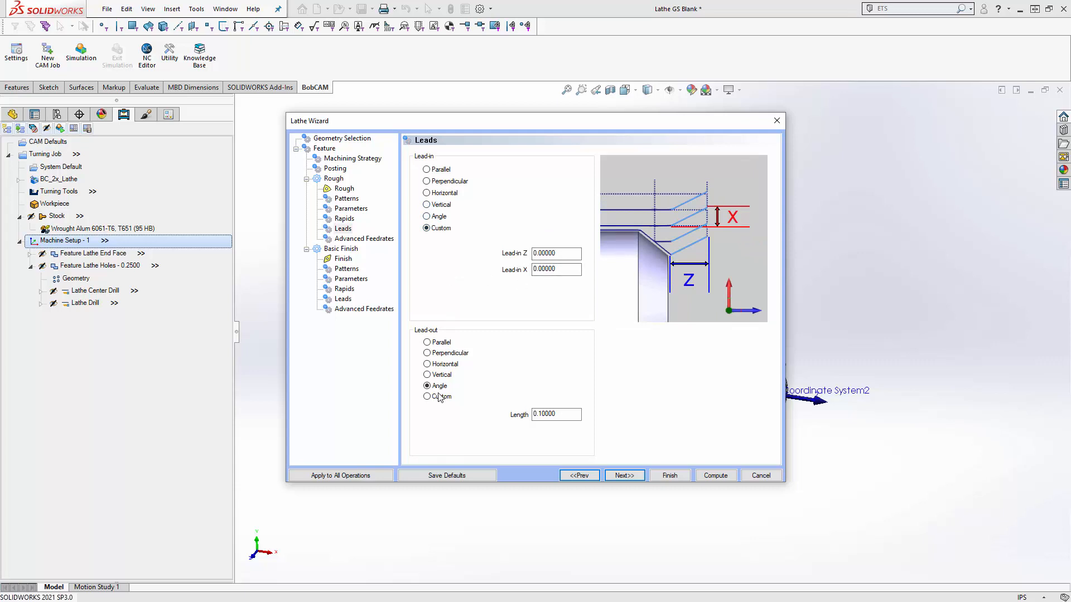
pyautogui.click(426, 170)
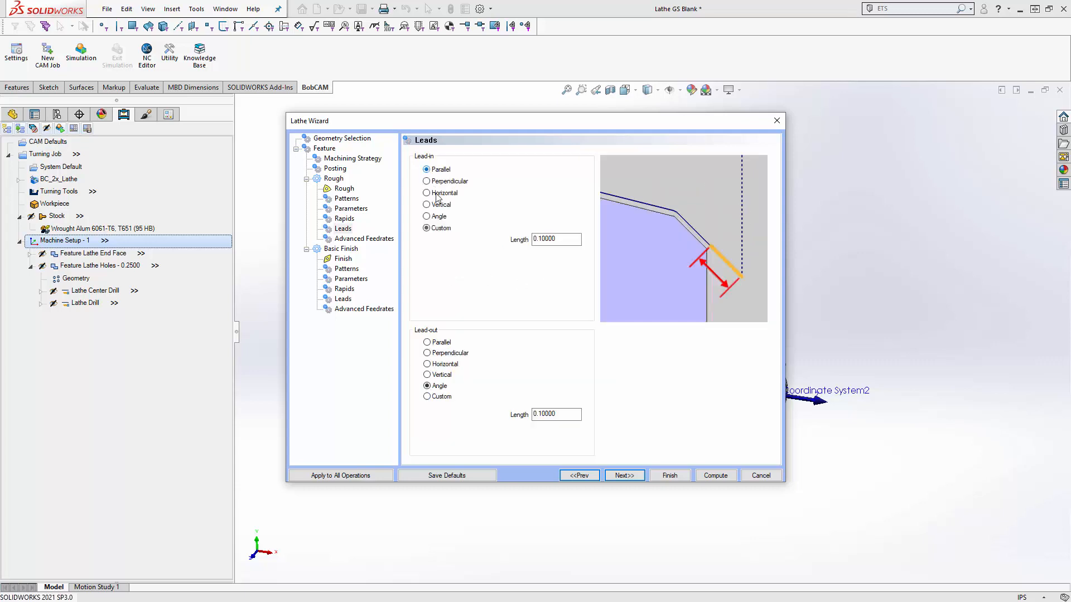
# Accept the roughing leads and advanced feedrates, and show the tool holder for the finishing tool
pyautogui.click(637, 474)
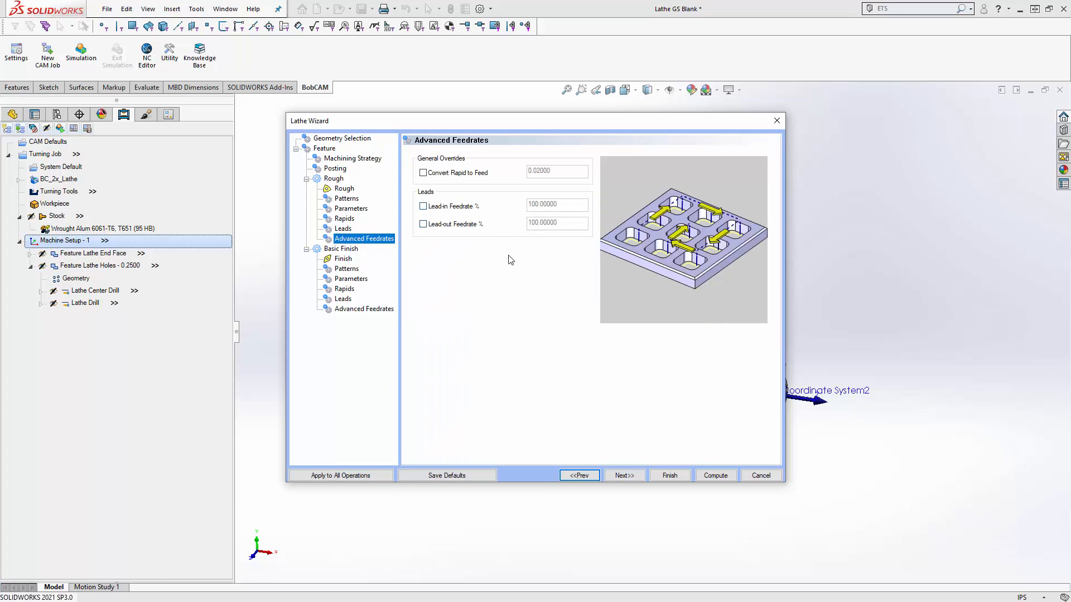
pyautogui.click(629, 476)
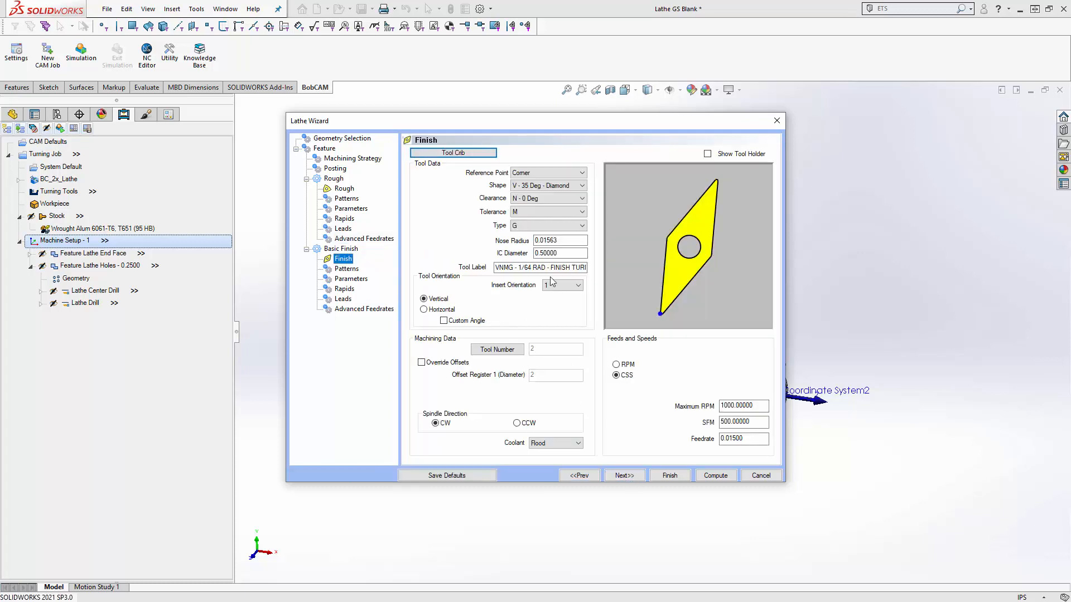
pyautogui.click(725, 155)
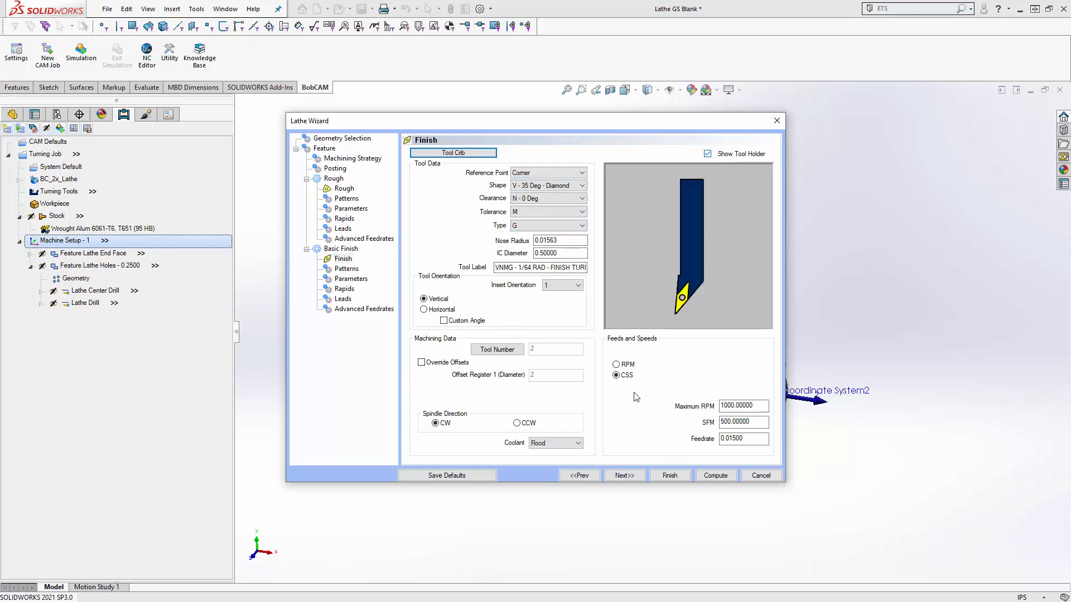
# Compare the Alternate finishing pattern options, keep Continuous, and set system compensation to On with Collision Detection using the tool holder
pyautogui.click(624, 476)
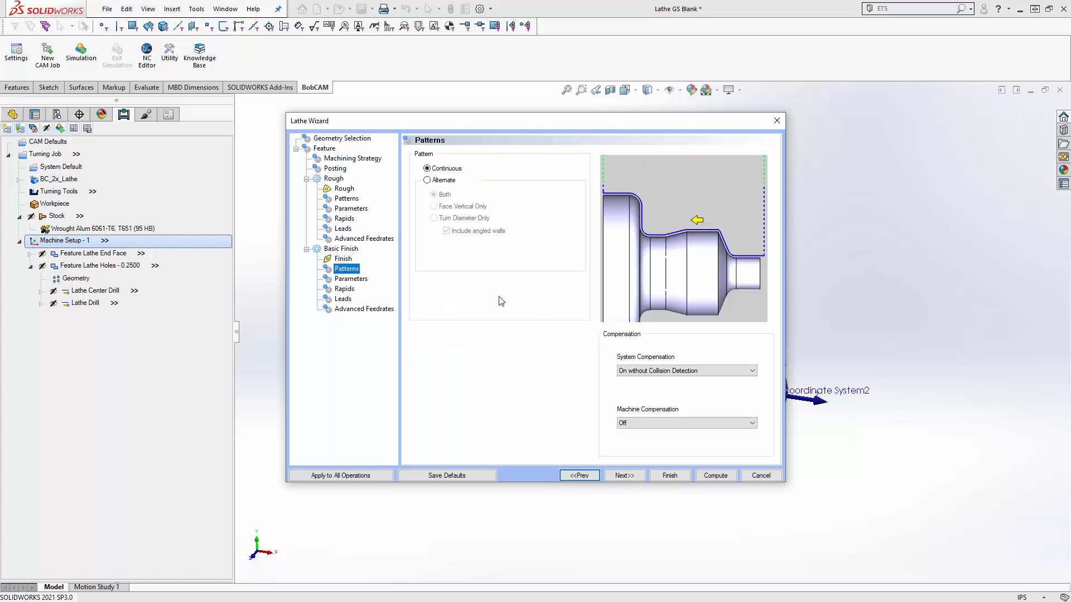
pyautogui.click(428, 169)
pyautogui.click(429, 179)
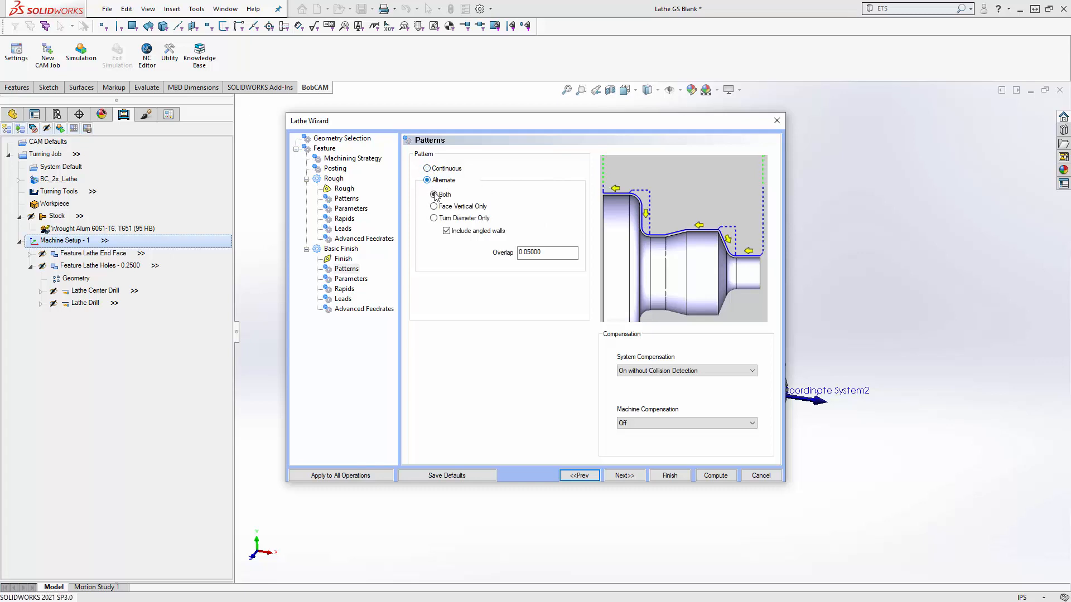
pyautogui.click(434, 207)
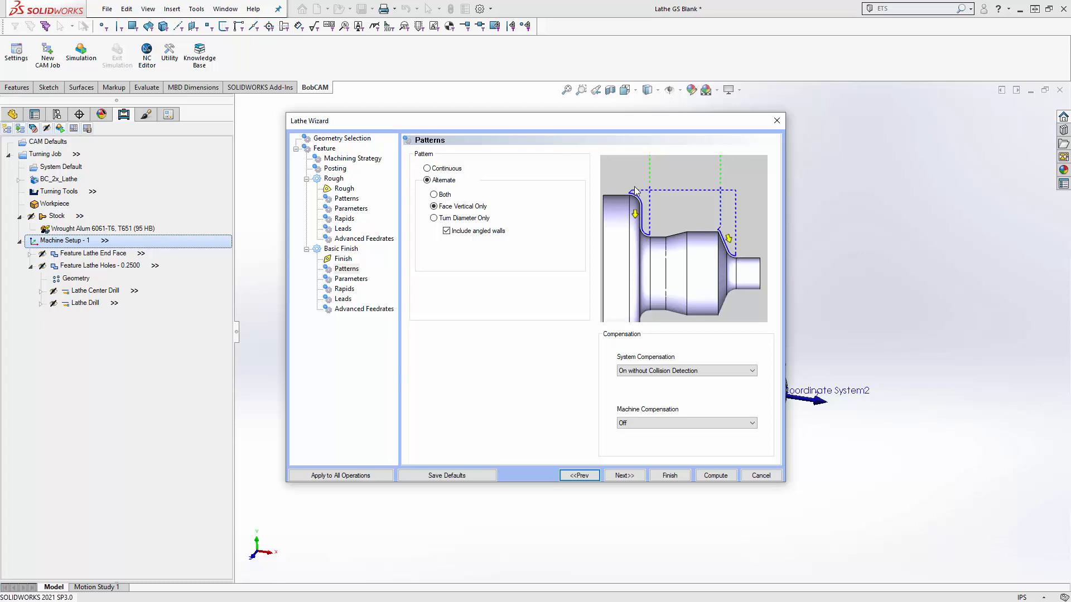
pyautogui.click(434, 219)
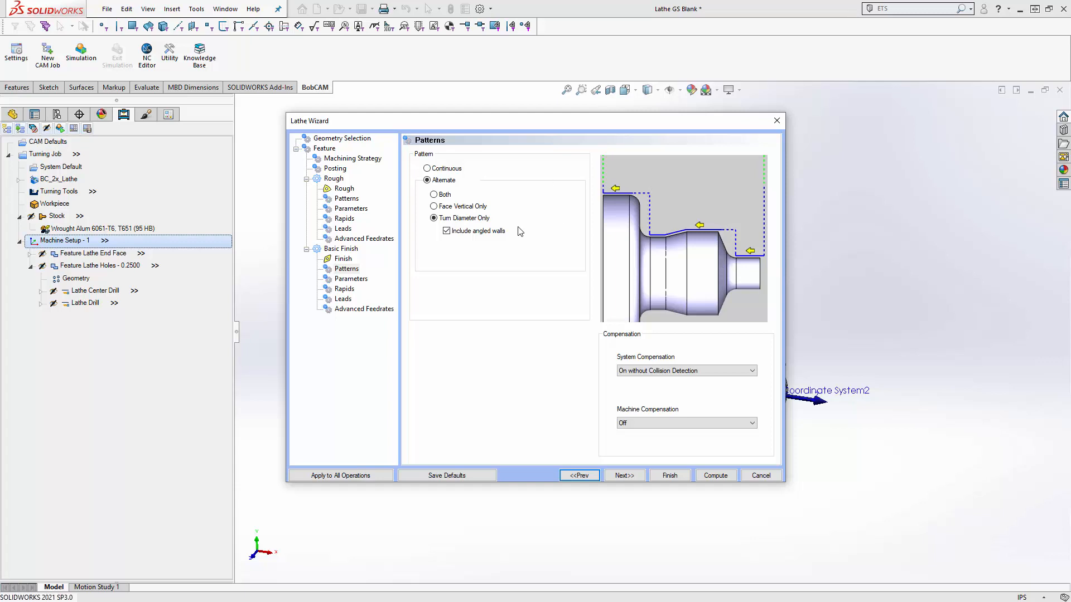
pyautogui.click(435, 195)
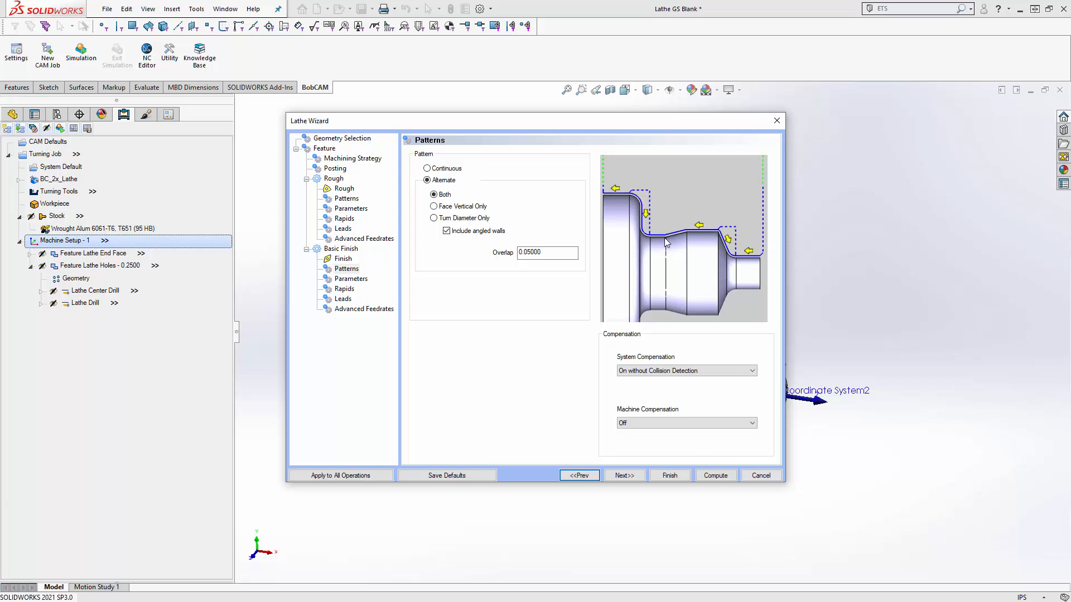
pyautogui.click(428, 169)
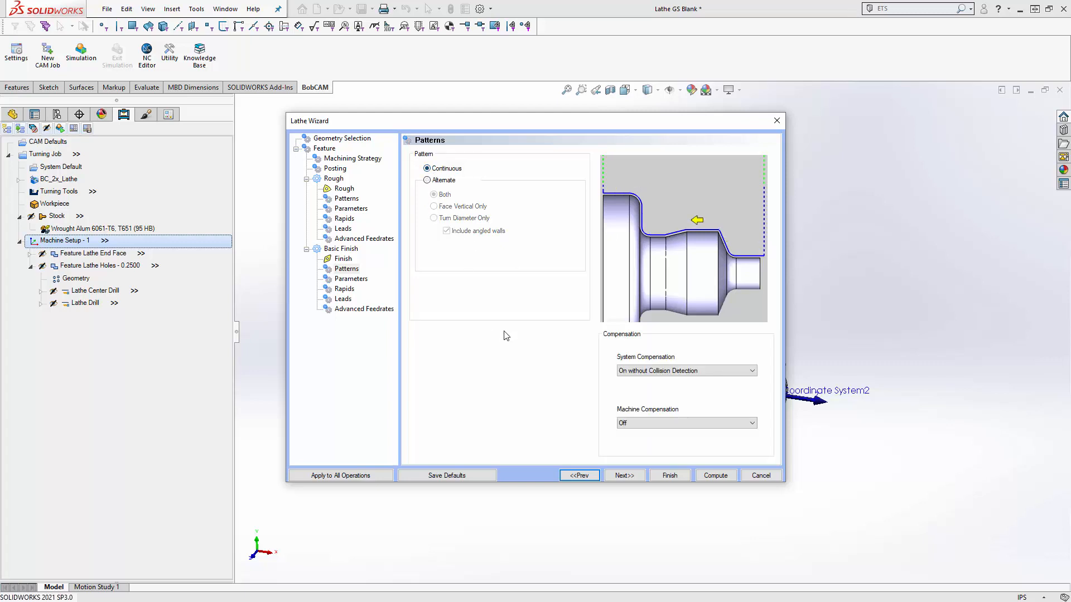
pyautogui.click(644, 371)
pyautogui.click(646, 388)
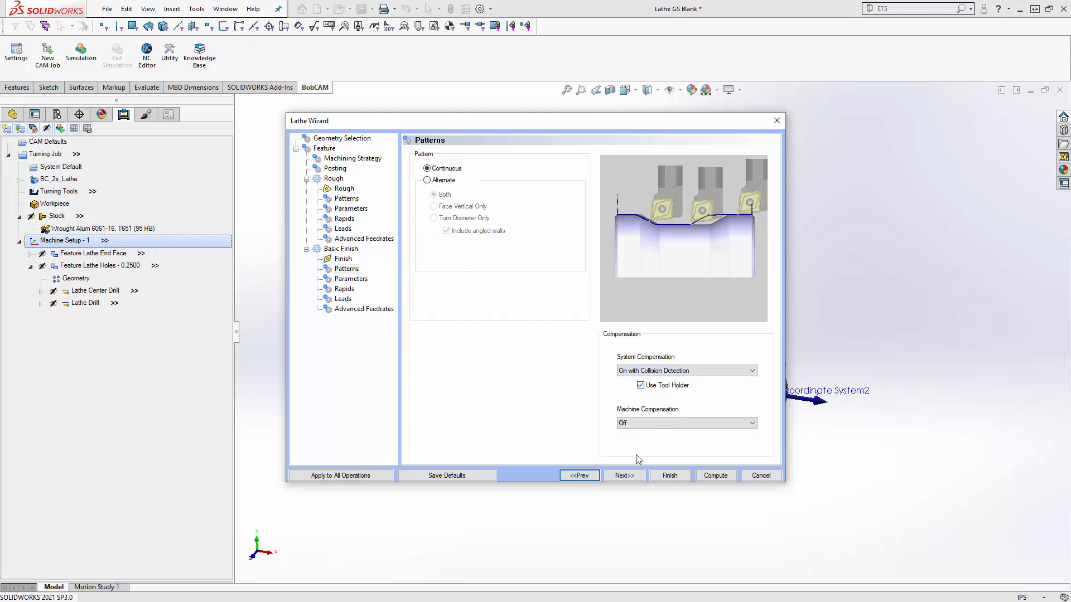
# Proceed to the finishing parameters, review the Z and X finish allowances, and keep the Round corner type
pyautogui.click(625, 475)
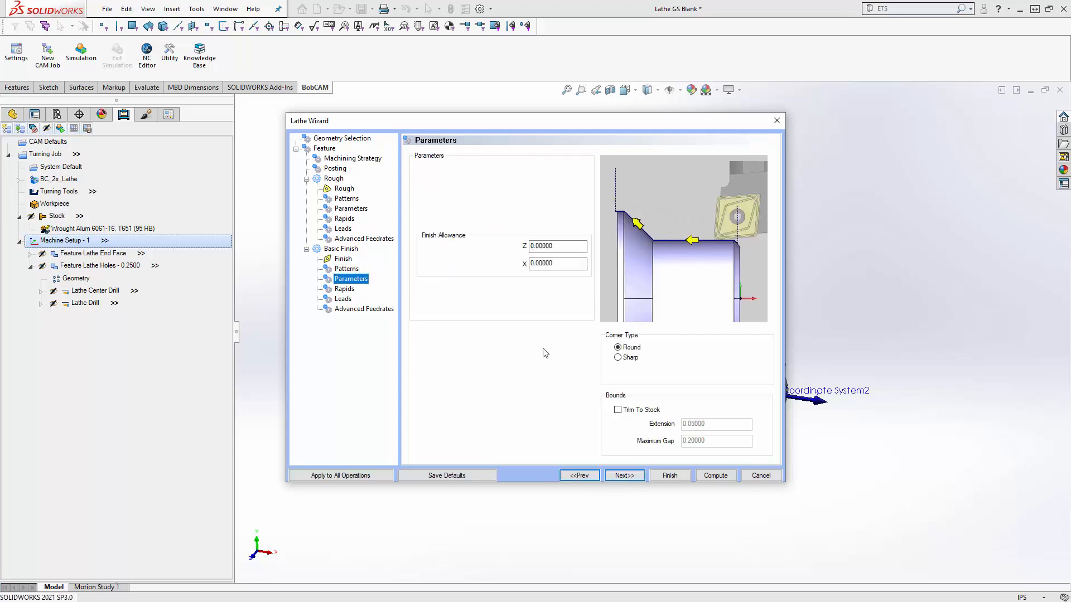
pyautogui.click(549, 247)
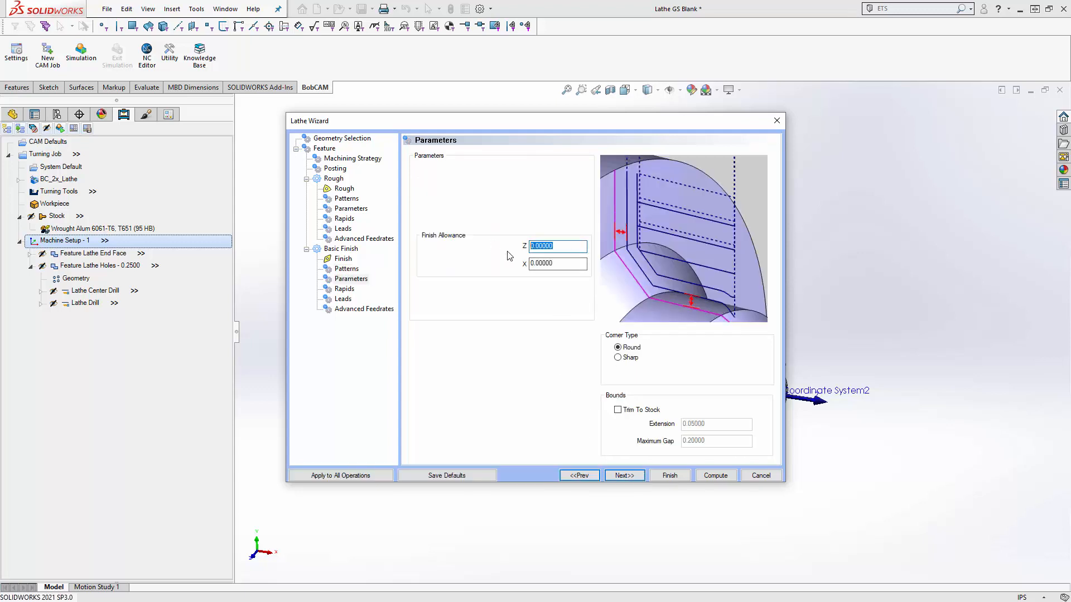
pyautogui.click(549, 262)
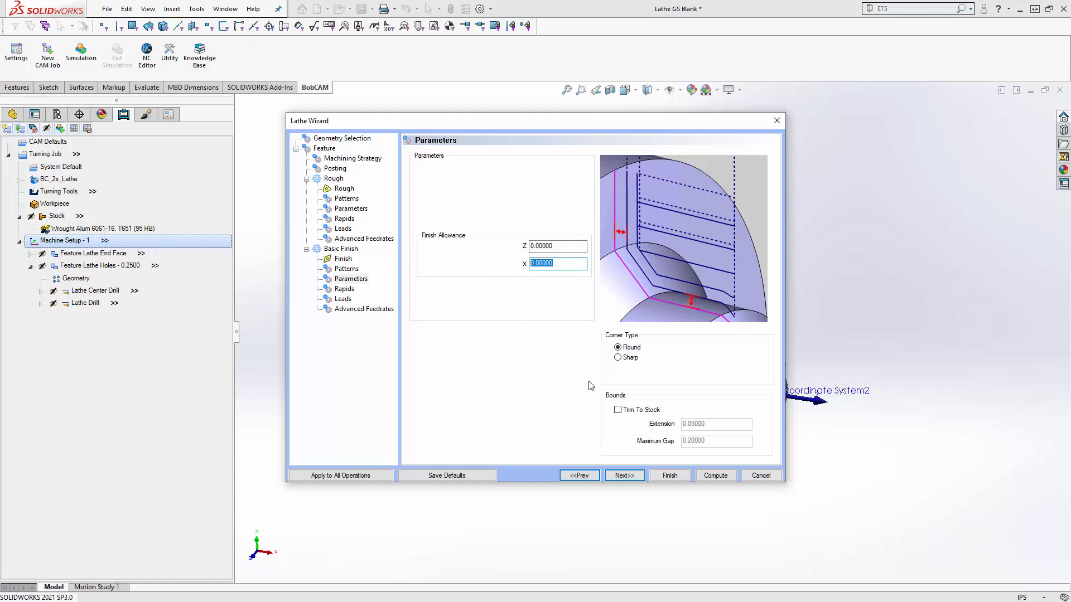
pyautogui.click(619, 349)
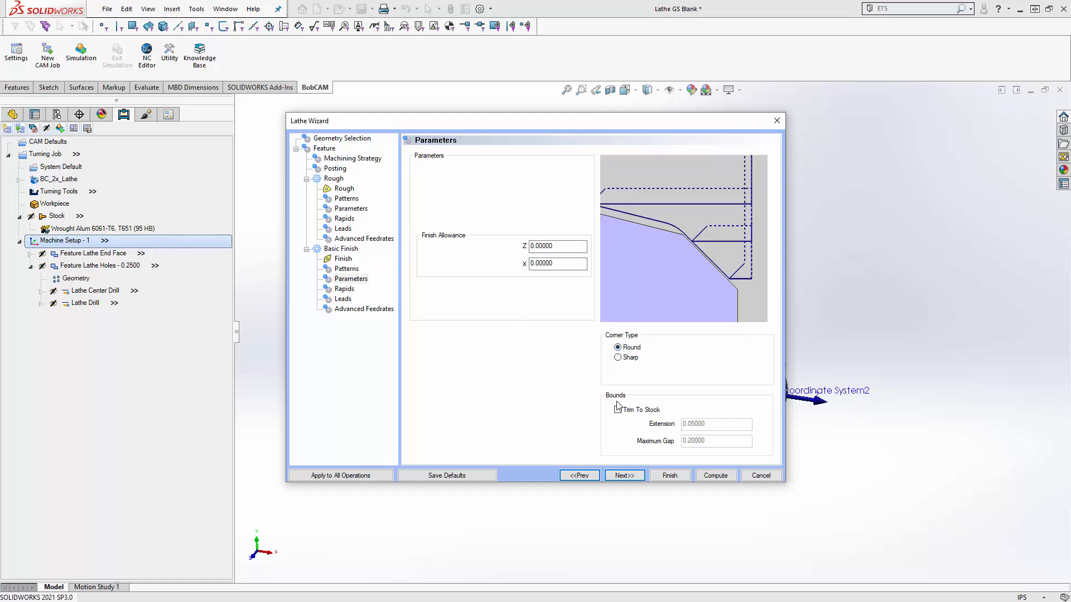
# Accept the finishing parameters, rapids, leads and advanced feedrates, and compute the turning feature's toolpath
pyautogui.click(625, 476)
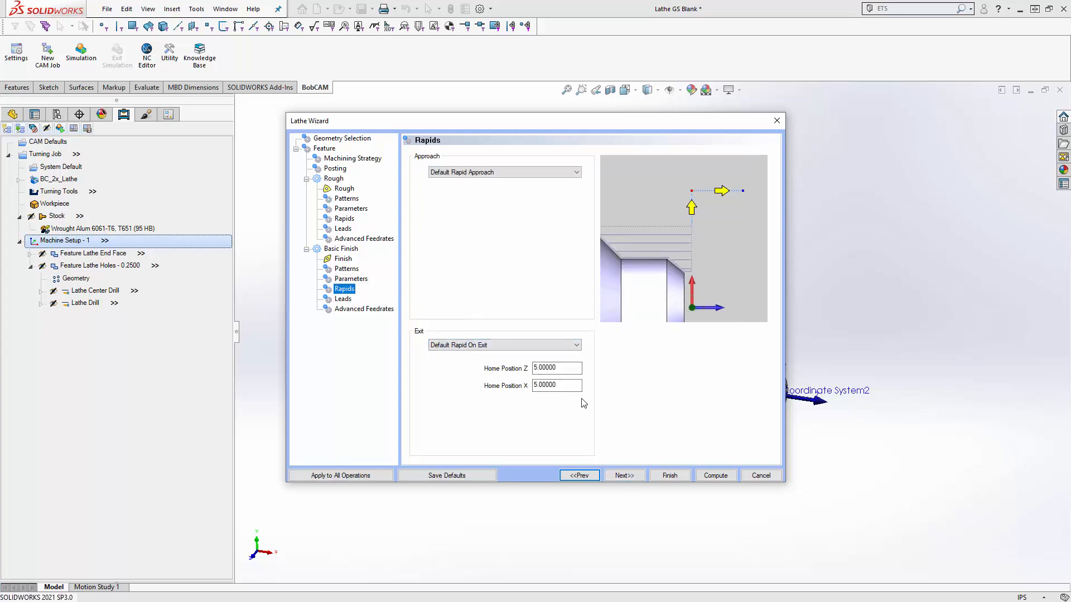
pyautogui.click(625, 475)
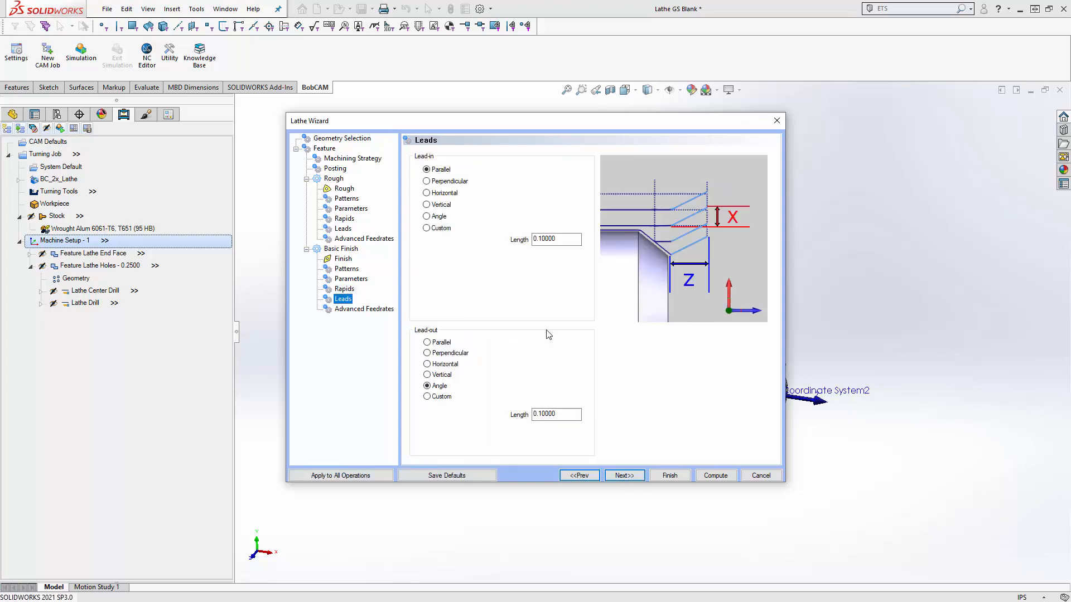
pyautogui.click(625, 475)
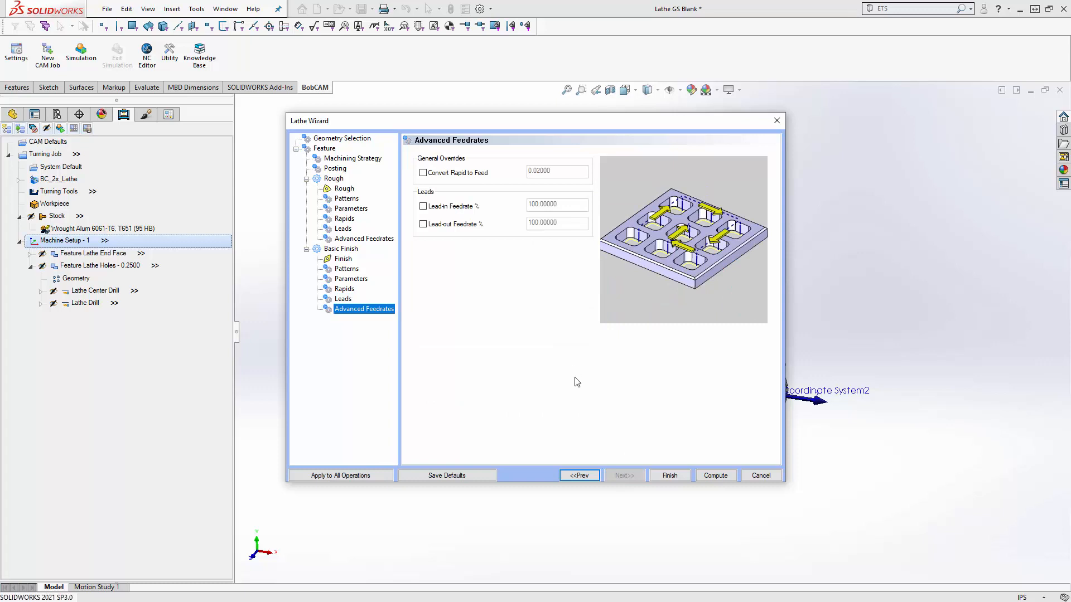
pyautogui.click(716, 475)
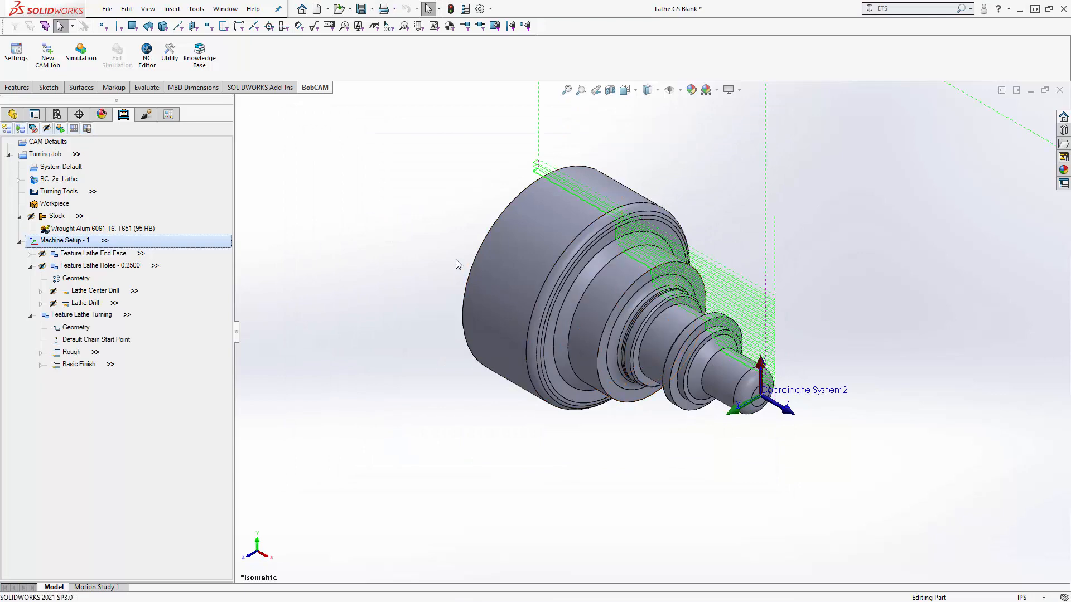
# Blank the Lathe Turning toolpath in the front view, collapse the hole feature, and preview the Rough and Basic Finish passes individually
pyautogui.hotkey('ctrl', '1')
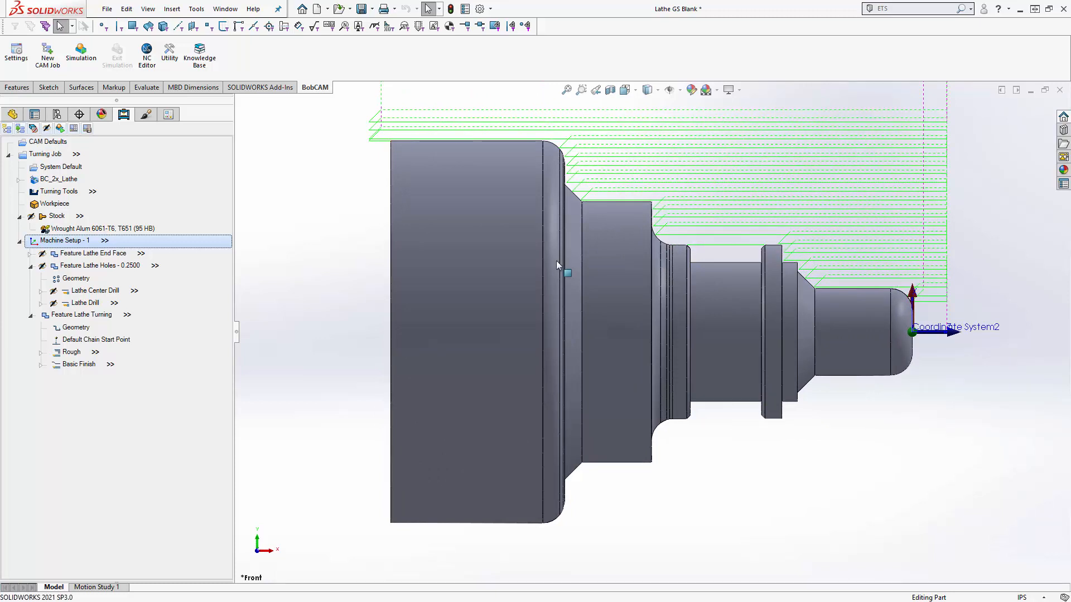
pyautogui.click(84, 302)
pyautogui.rightClick(76, 317)
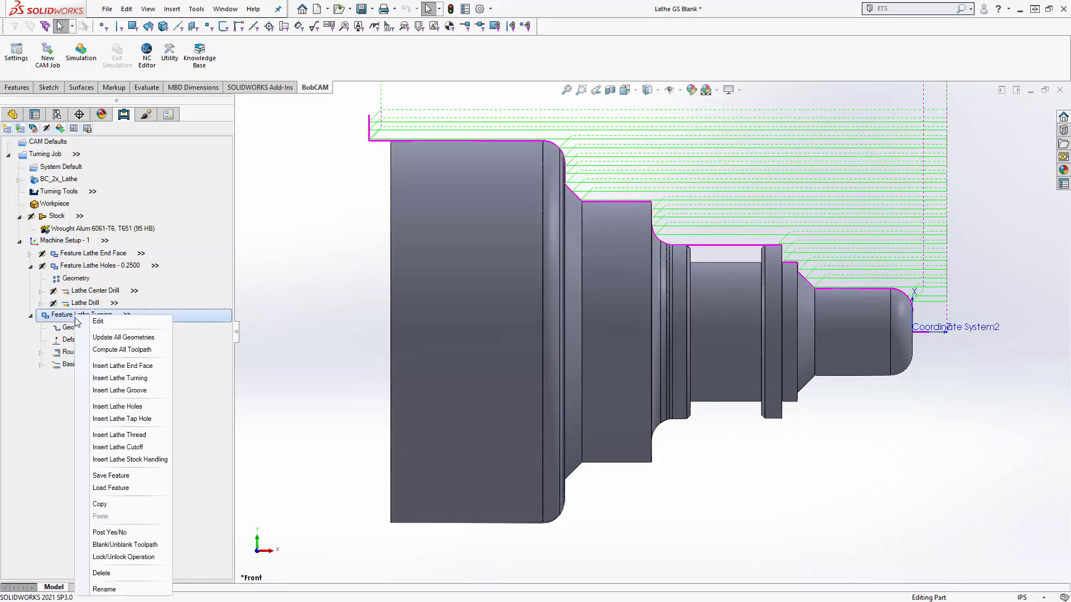
pyautogui.click(125, 545)
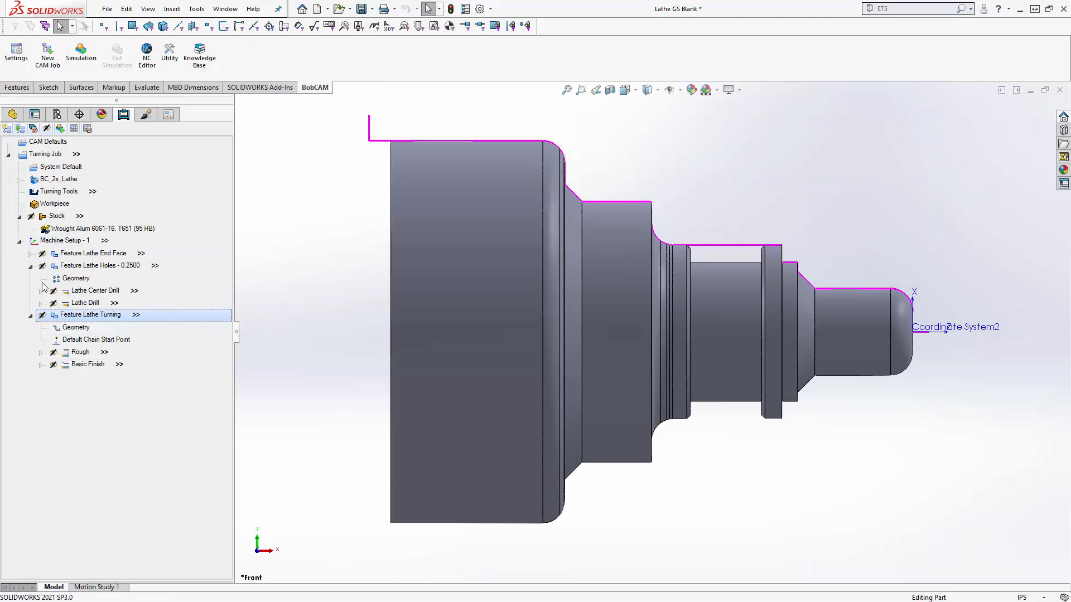
pyautogui.click(31, 265)
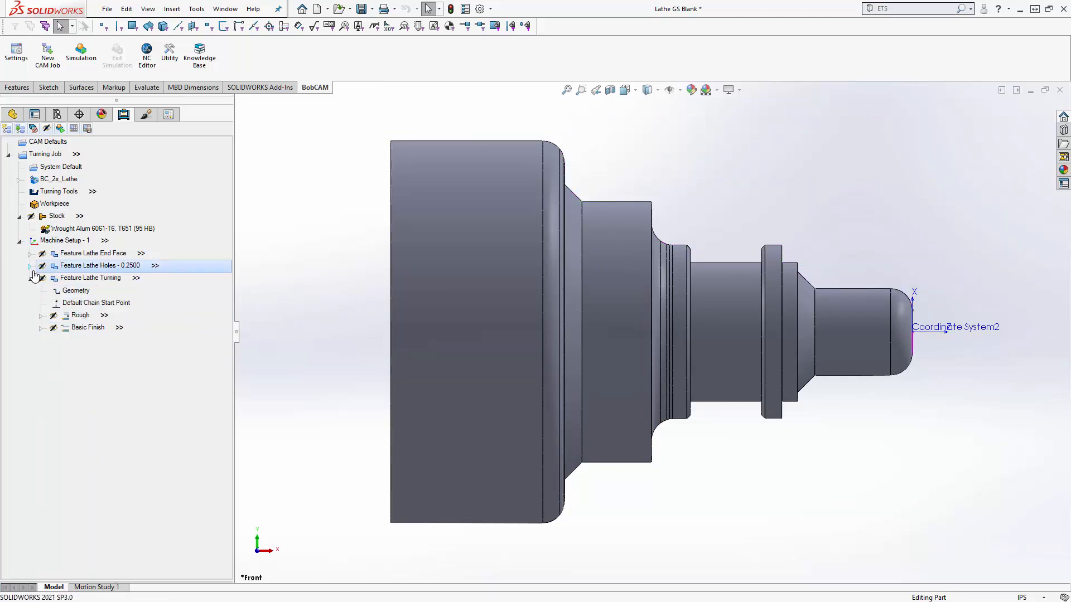
pyautogui.click(81, 316)
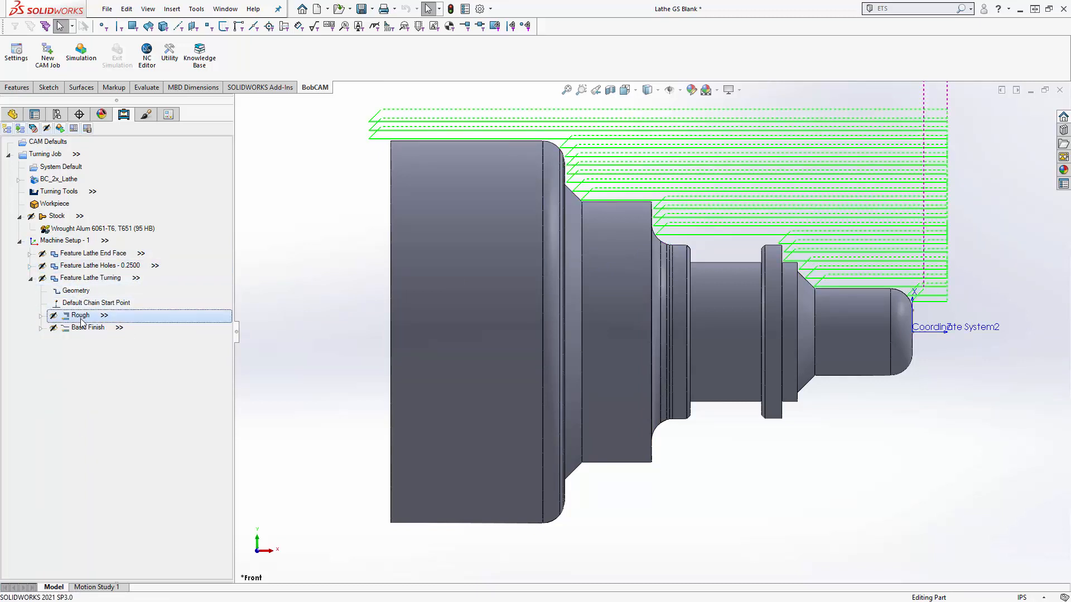
pyautogui.click(86, 329)
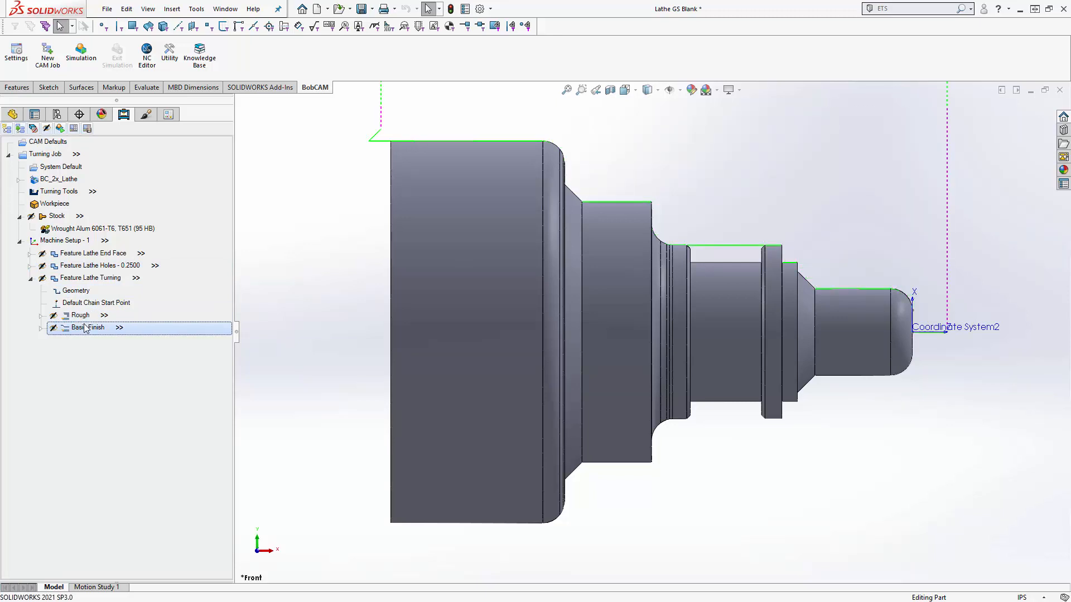
# Rename the Lathe Turning feature as OD ROUGH FINISH and collapse its operations
pyautogui.click(81, 281)
pyautogui.rightClick(81, 282)
pyautogui.click(89, 552)
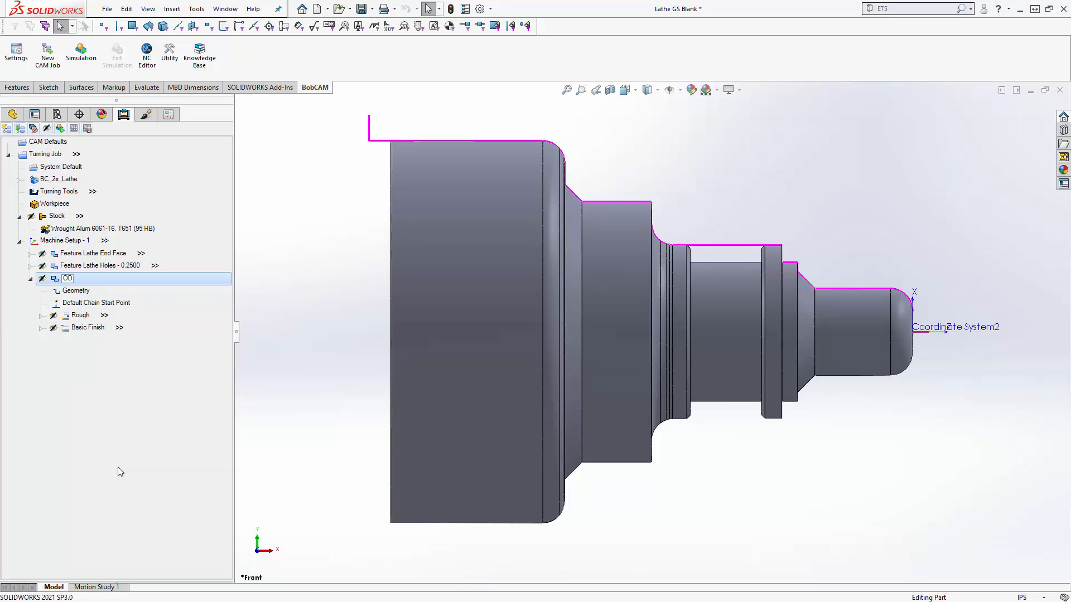
pyautogui.write('OD ROUGH FINISH')
pyautogui.click(31, 278)
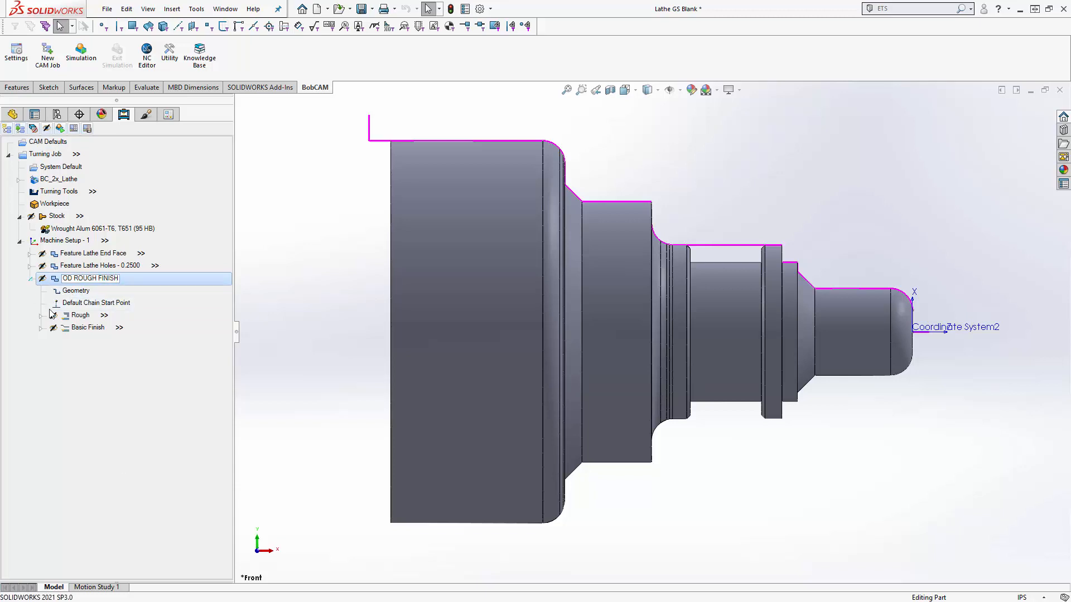
# Add a Lathe Groove feature to Machine Setup - 1 and start selecting its geometry
pyautogui.rightClick(53, 241)
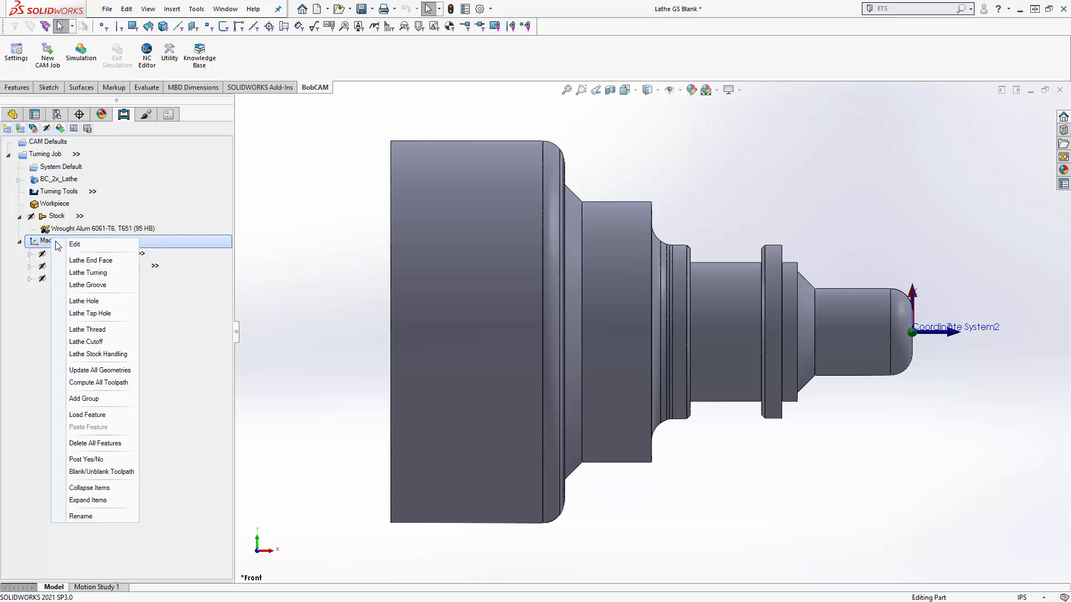
pyautogui.click(77, 285)
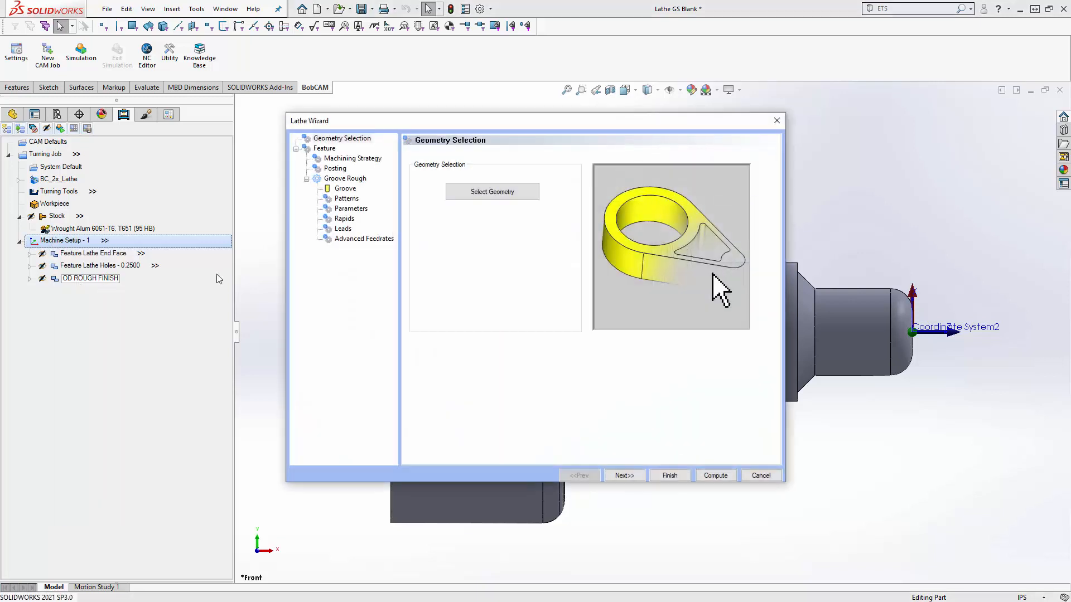
pyautogui.click(537, 192)
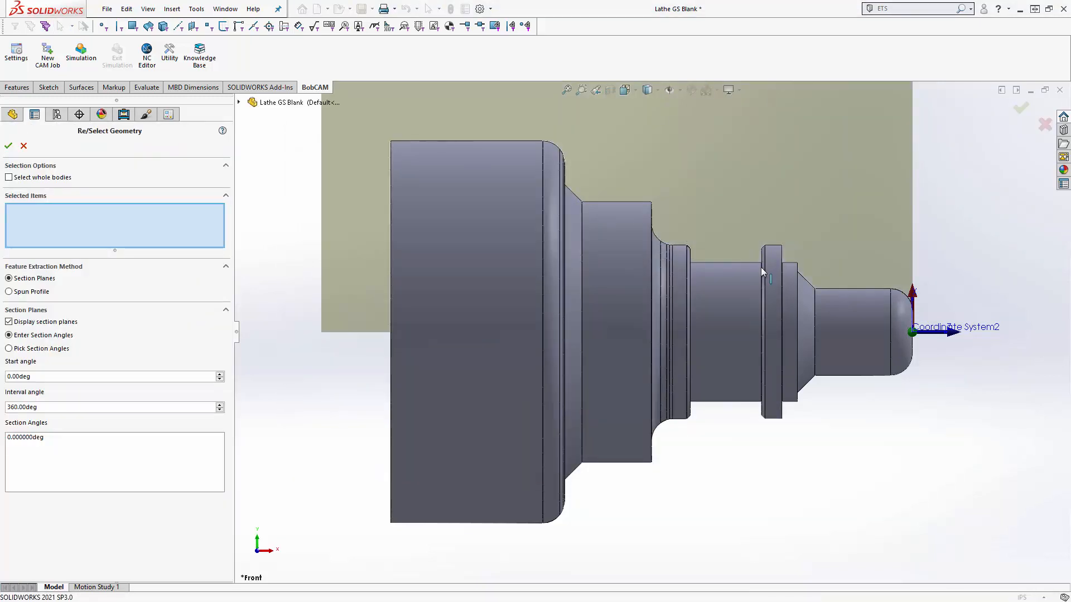
# Select the wide groove's floor, both side walls and both edge chamfers as the feature geometry, and confirm the selection
pyautogui.scroll(-5, 769, 277)
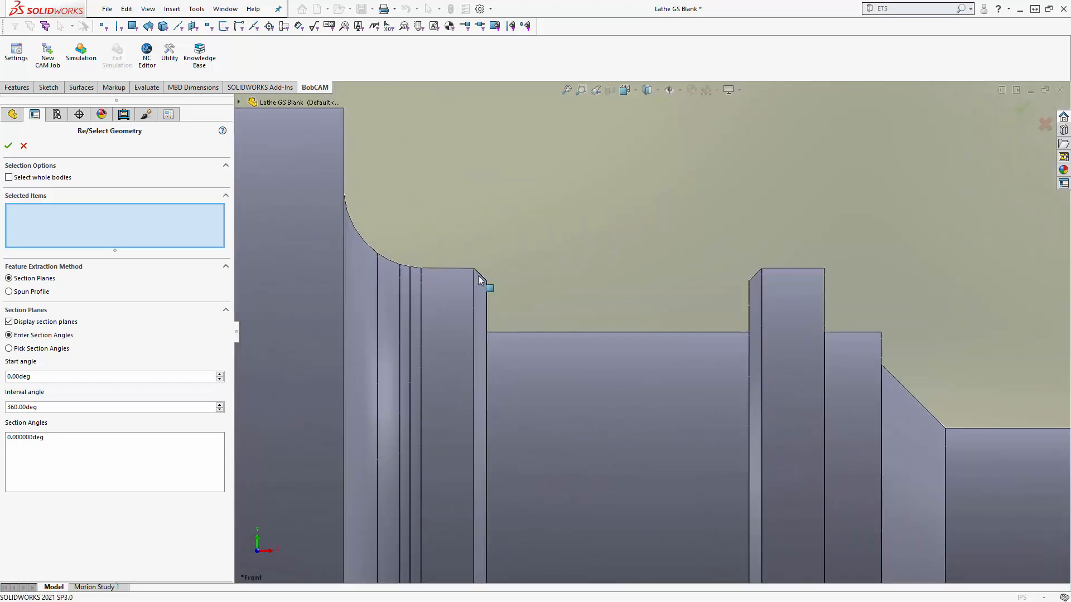
pyautogui.scroll(3, 622, 369)
pyautogui.click(634, 367)
pyautogui.moveTo(634, 367); pyautogui.dragTo(590, 342, button='middle')
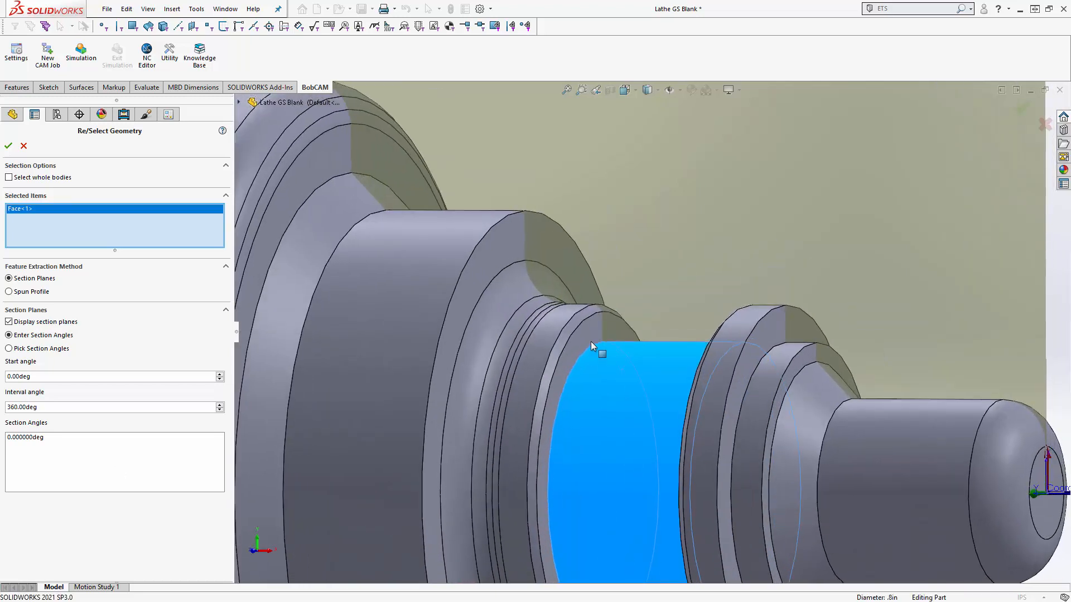
pyautogui.click(591, 342)
pyautogui.moveTo(676, 379); pyautogui.dragTo(642, 388, button='middle')
pyautogui.click(704, 356)
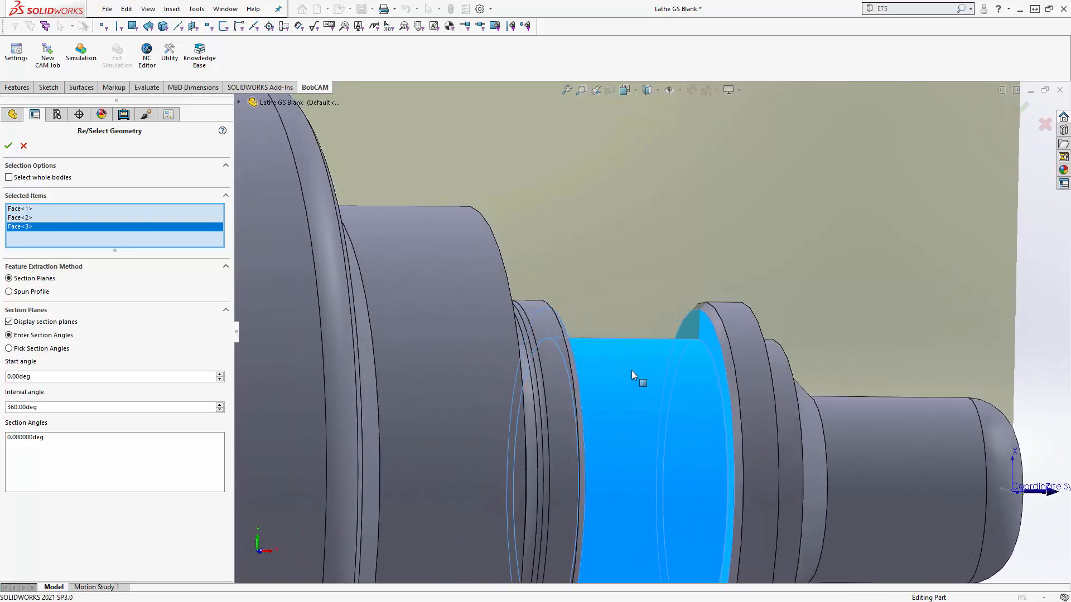
pyautogui.click(697, 317)
pyautogui.moveTo(609, 357); pyautogui.dragTo(651, 415, button='middle')
pyautogui.click(626, 398)
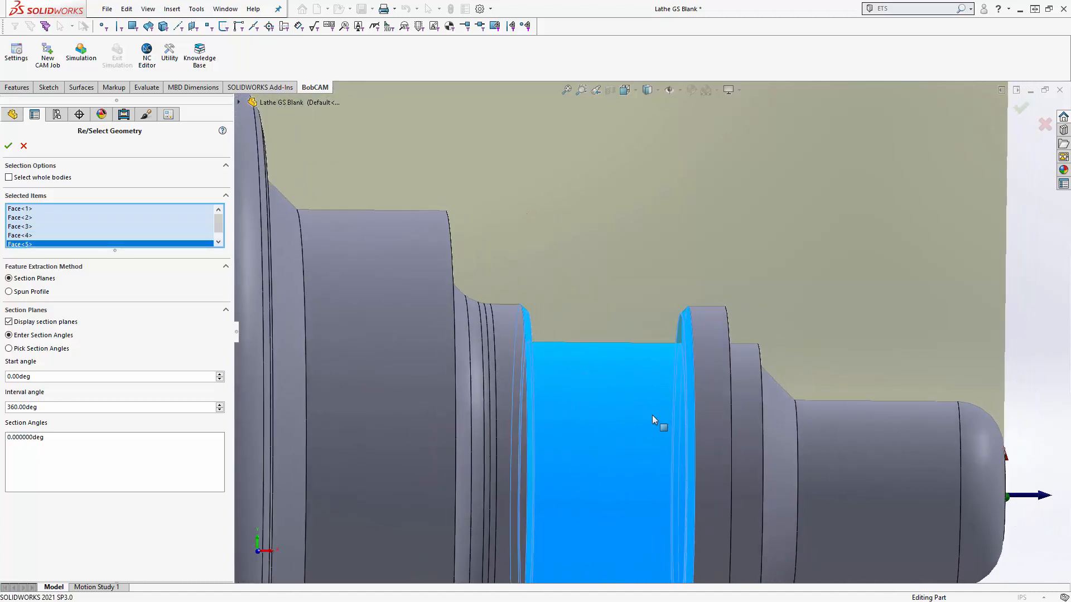
pyautogui.hotkey('ctrl', '1')
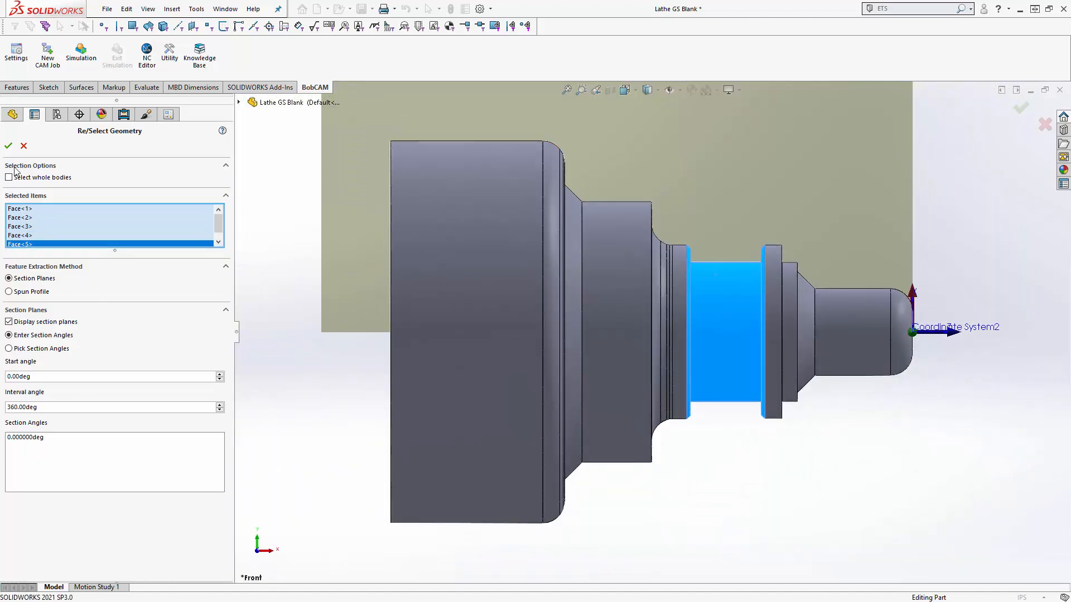
pyautogui.click(8, 145)
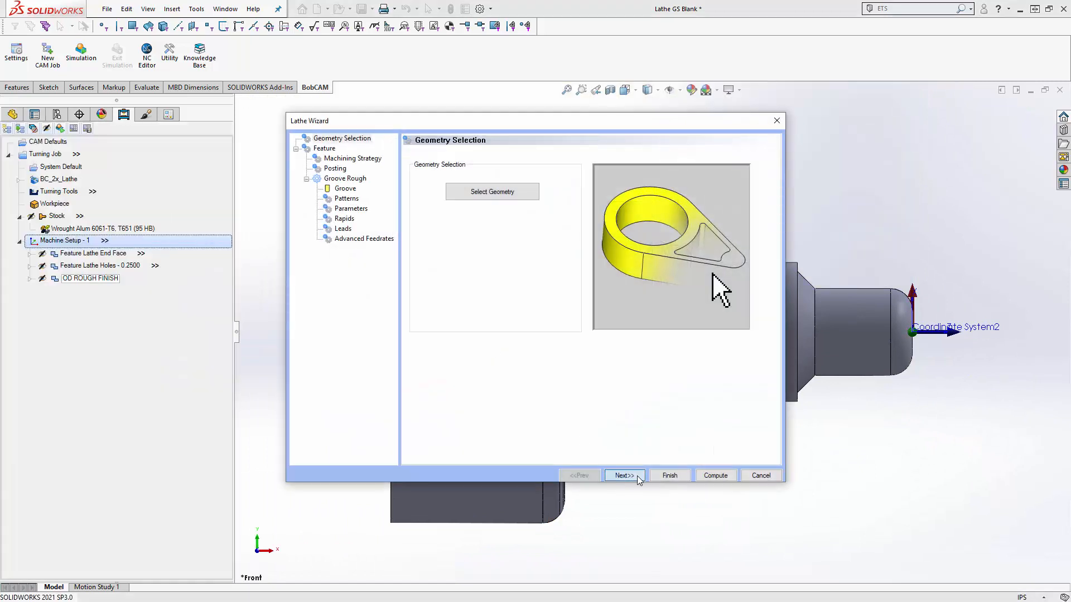
# Proceed to the groove's feature settings, keep Region 1 after checking the region choices, and leave Rotate off
pyautogui.click(624, 476)
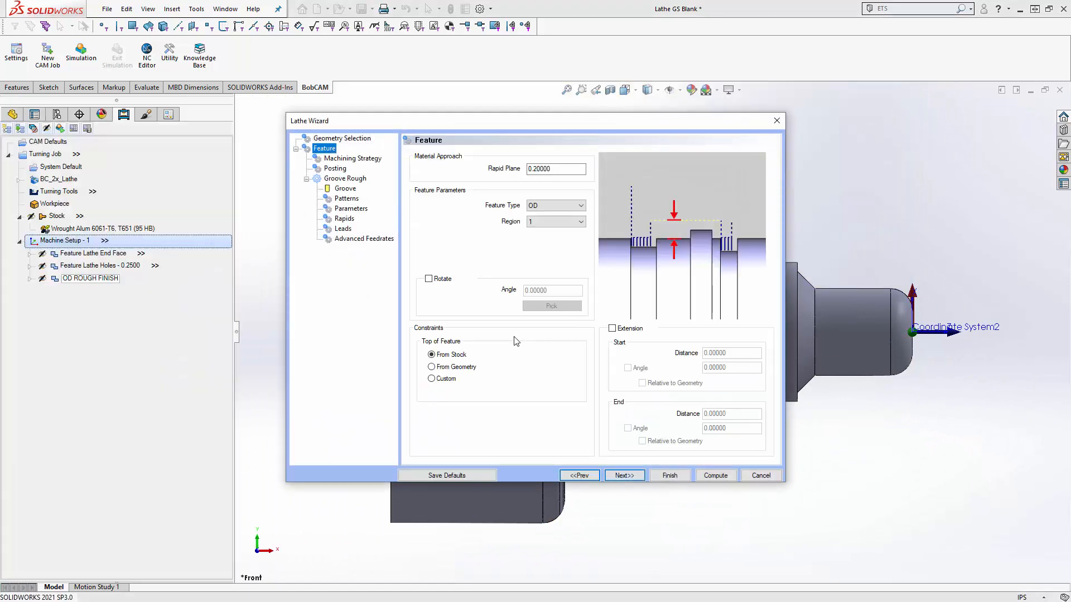
pyautogui.click(538, 222)
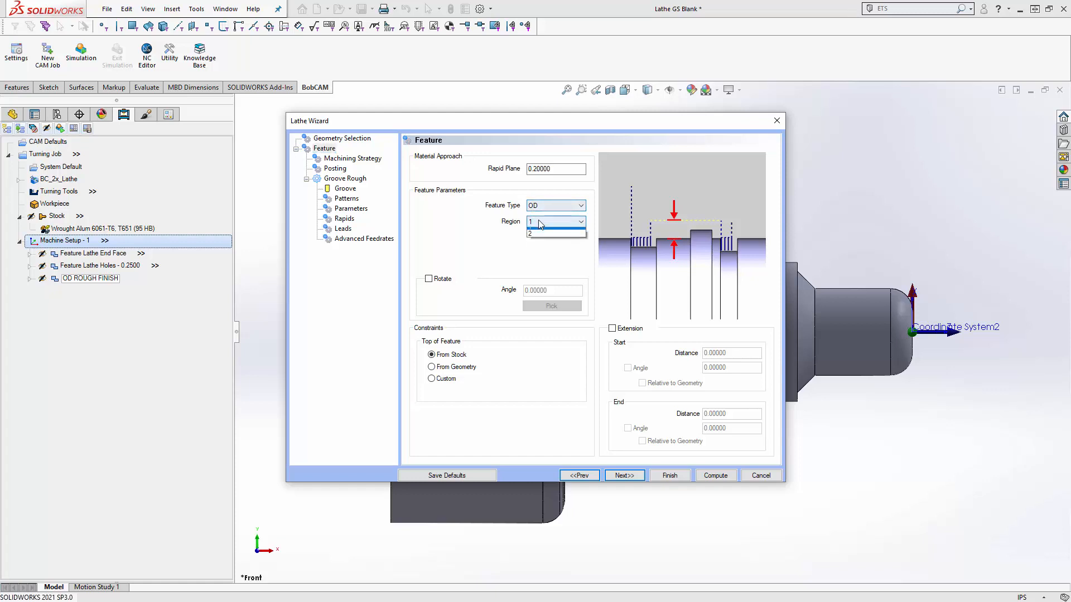
pyautogui.click(539, 234)
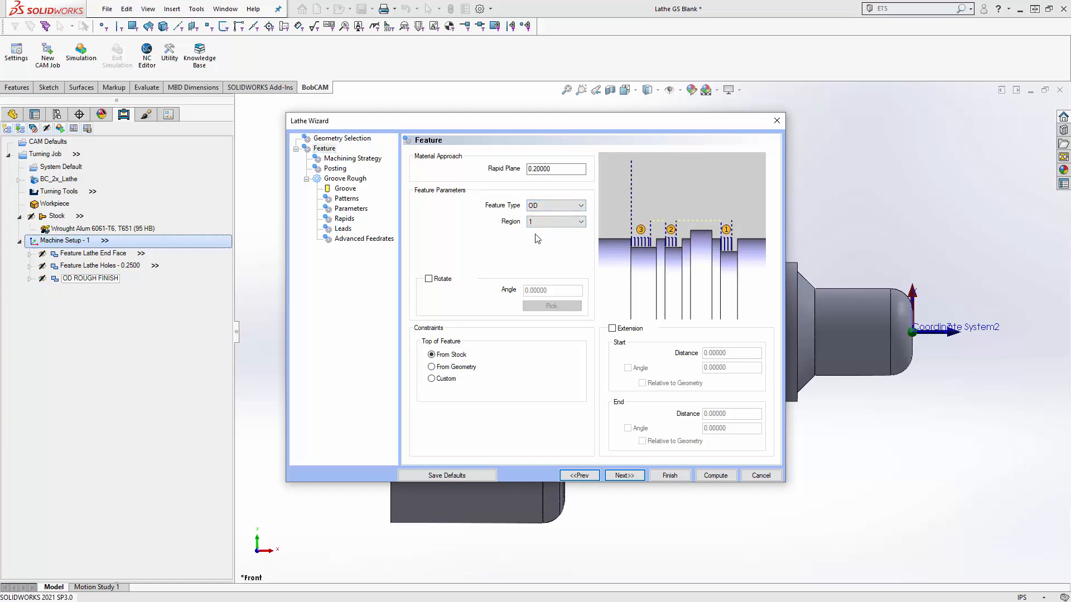
pyautogui.click(435, 279)
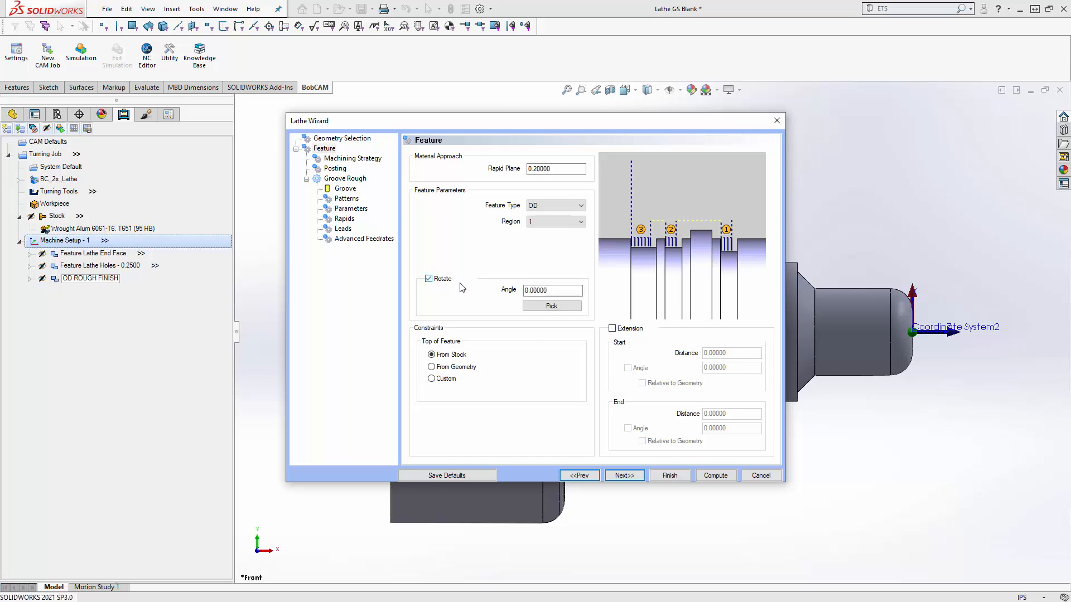
pyautogui.click(429, 279)
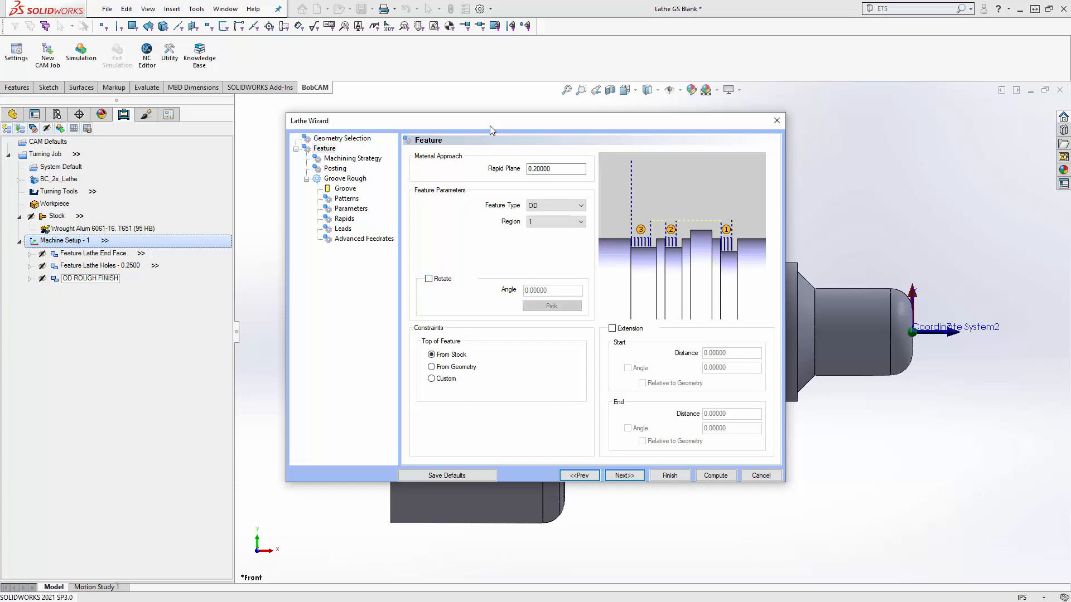
# Set the groove's Top of Feature constraint to From Geometry, moving the wizard aside to check the groove on the part
pyautogui.moveTo(489, 125); pyautogui.dragTo(520, 334)
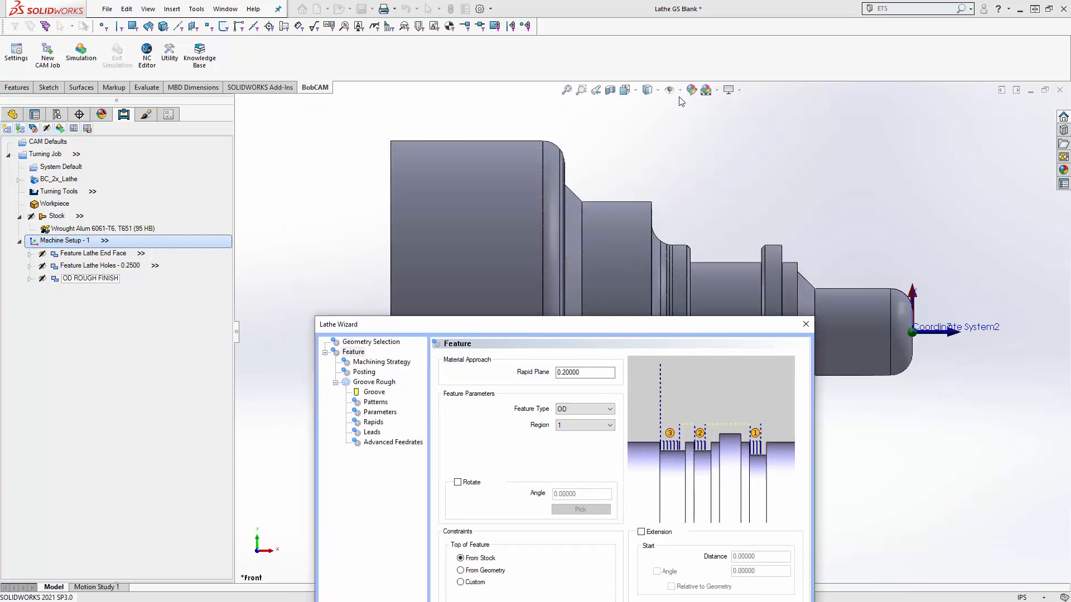
pyautogui.moveTo(605, 326); pyautogui.dragTo(569, 103)
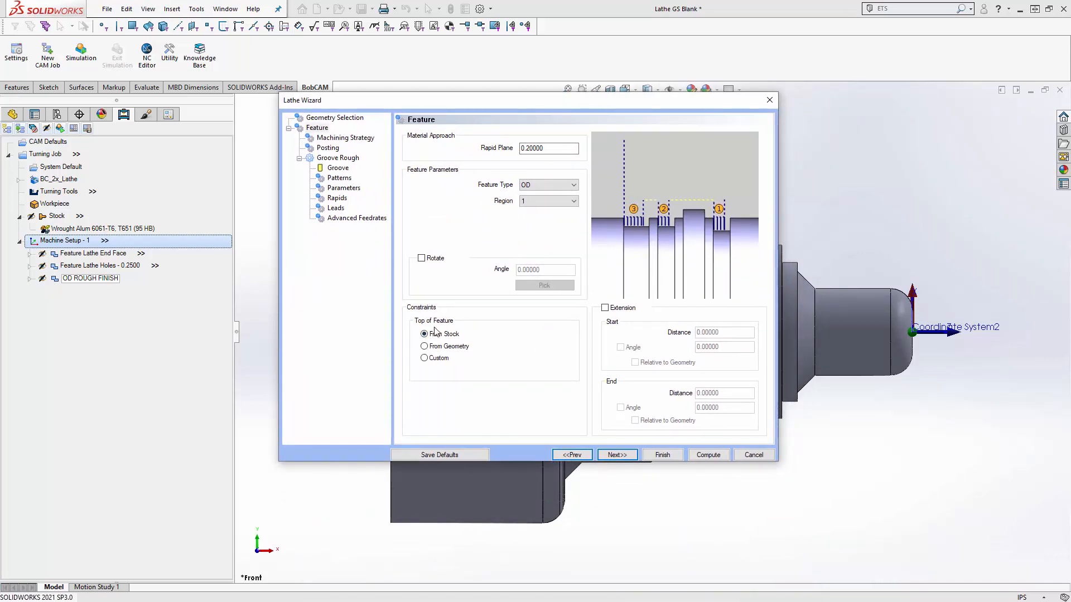
pyautogui.click(436, 349)
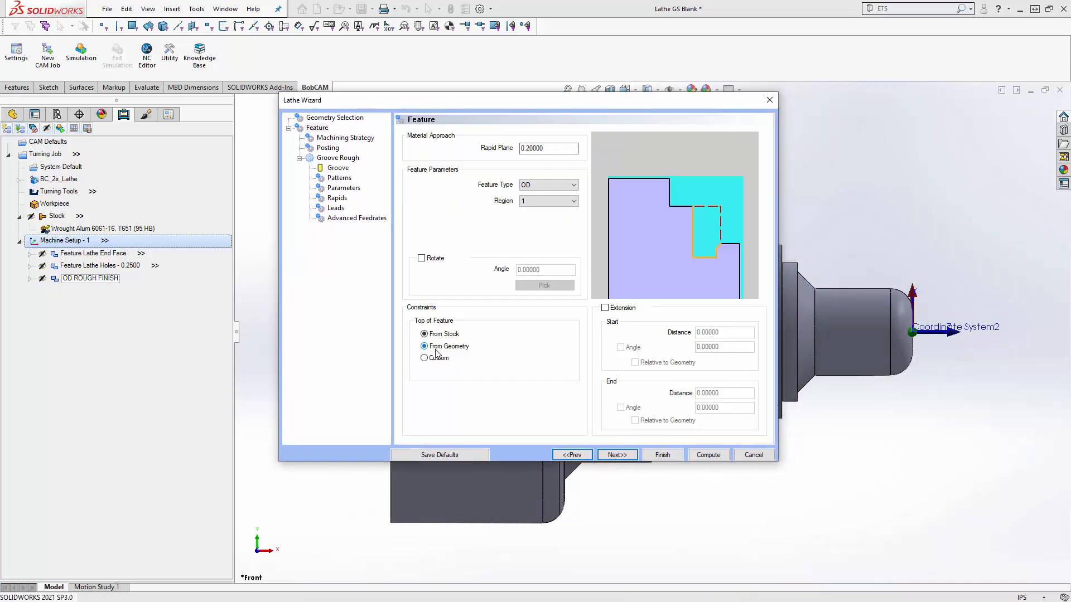
pyautogui.moveTo(583, 100); pyautogui.dragTo(621, 361)
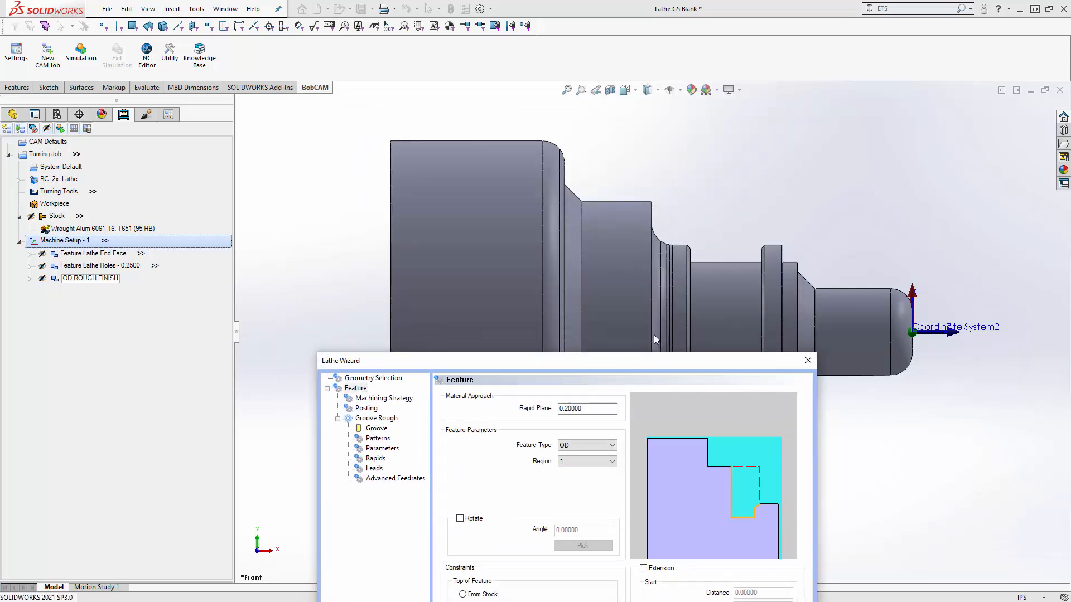
pyautogui.moveTo(653, 362); pyautogui.dragTo(644, 115)
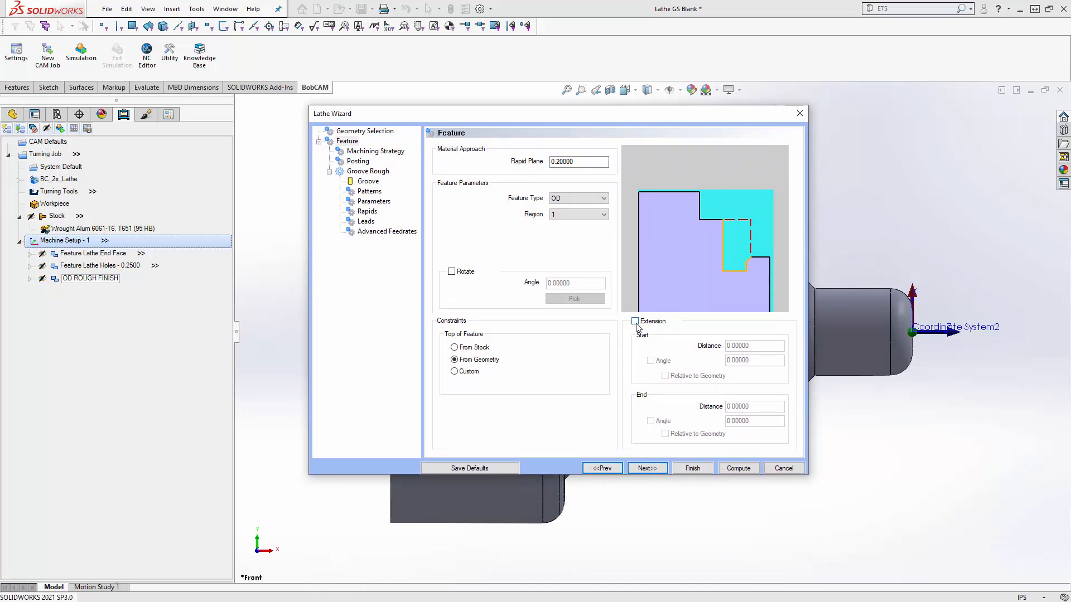
# Proceed to the groove's machining strategy and choose the Groove Rough/Finish default strategy
pyautogui.click(653, 468)
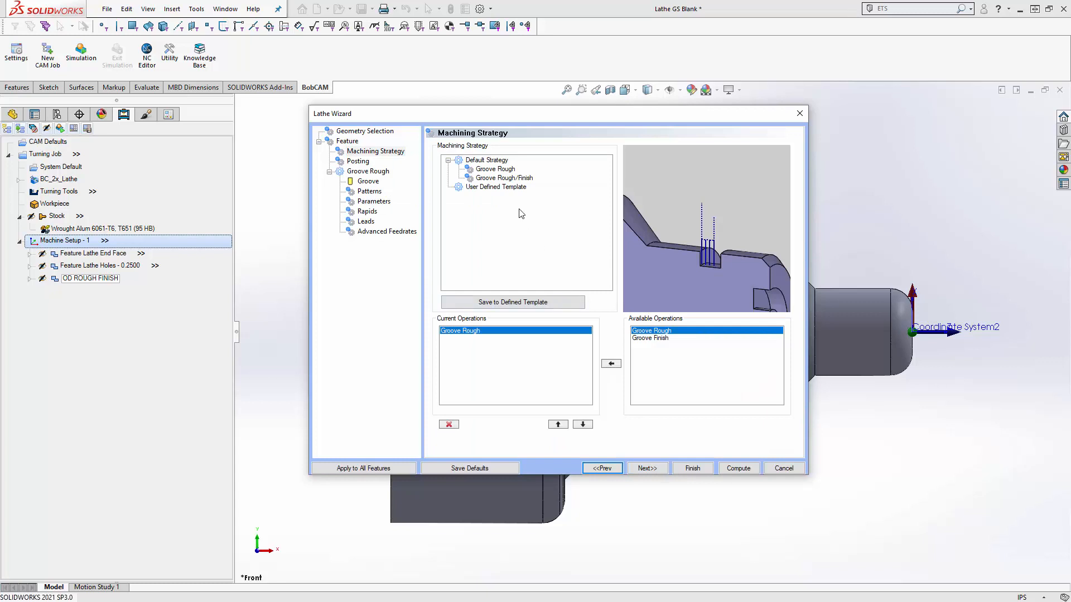
pyautogui.click(504, 170)
pyautogui.click(506, 179)
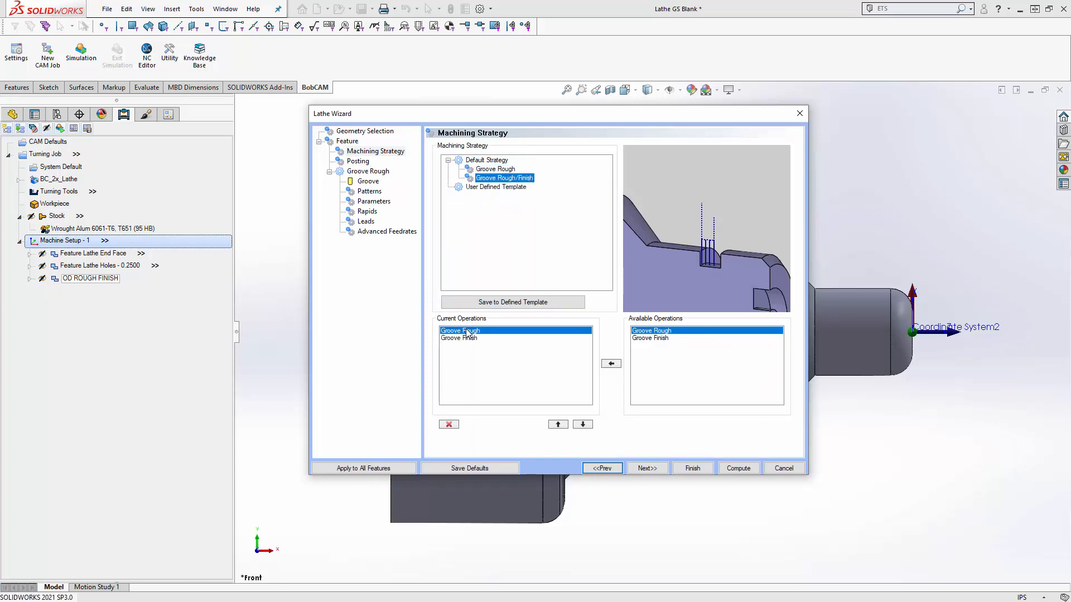
# Check the groove's posting move options and proceed to the Groove Rough tool settings
pyautogui.click(646, 468)
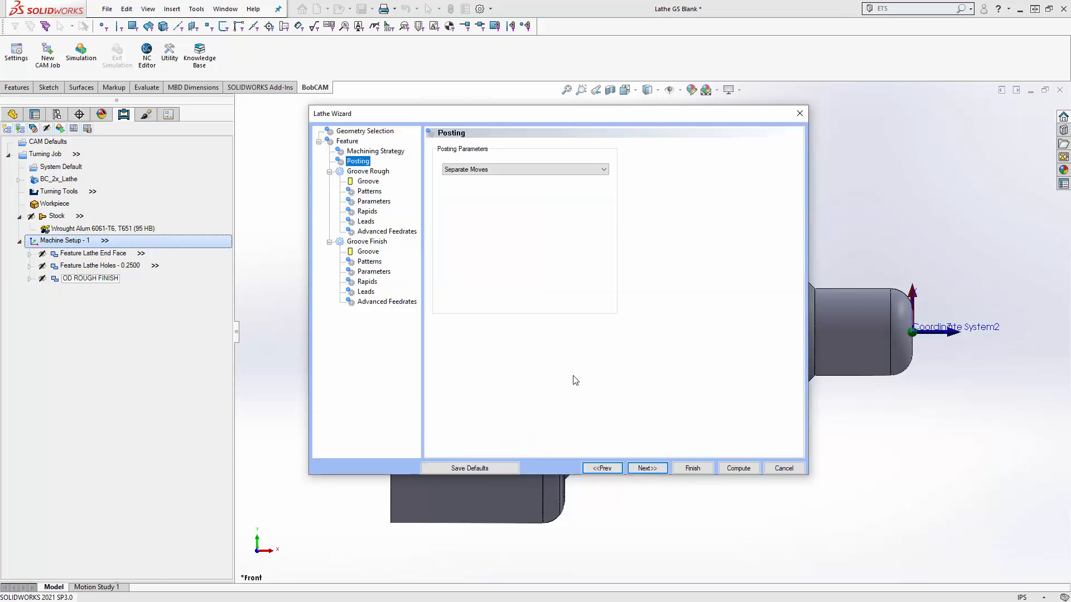
pyautogui.click(521, 170)
pyautogui.click(520, 188)
pyautogui.click(646, 468)
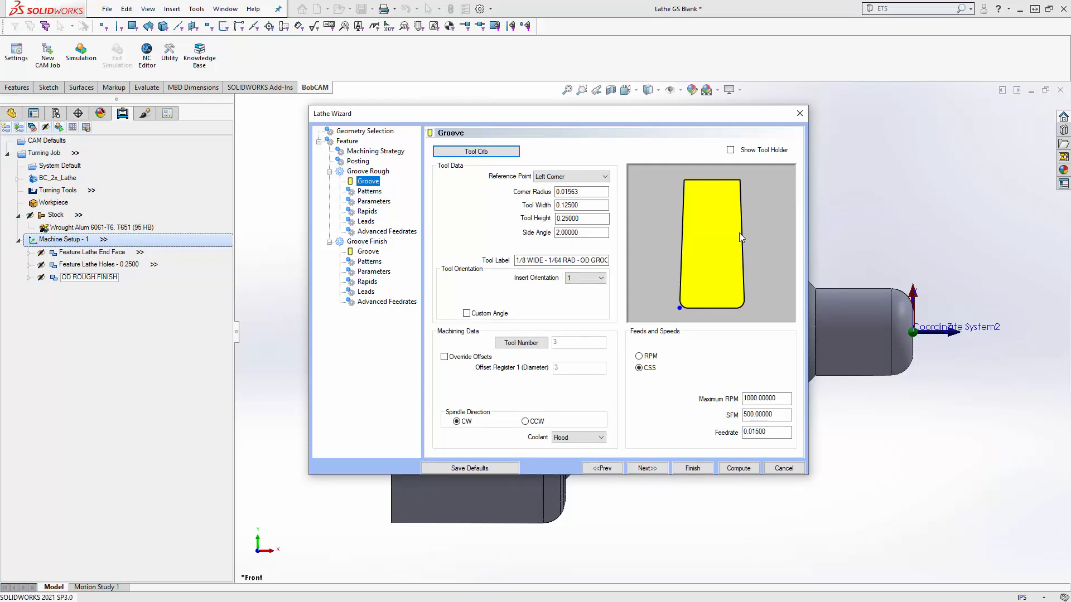
# Show the tool holder in the groove roughing tool preview, and proceed to the roughing patterns to try Single Pass
pyautogui.click(730, 151)
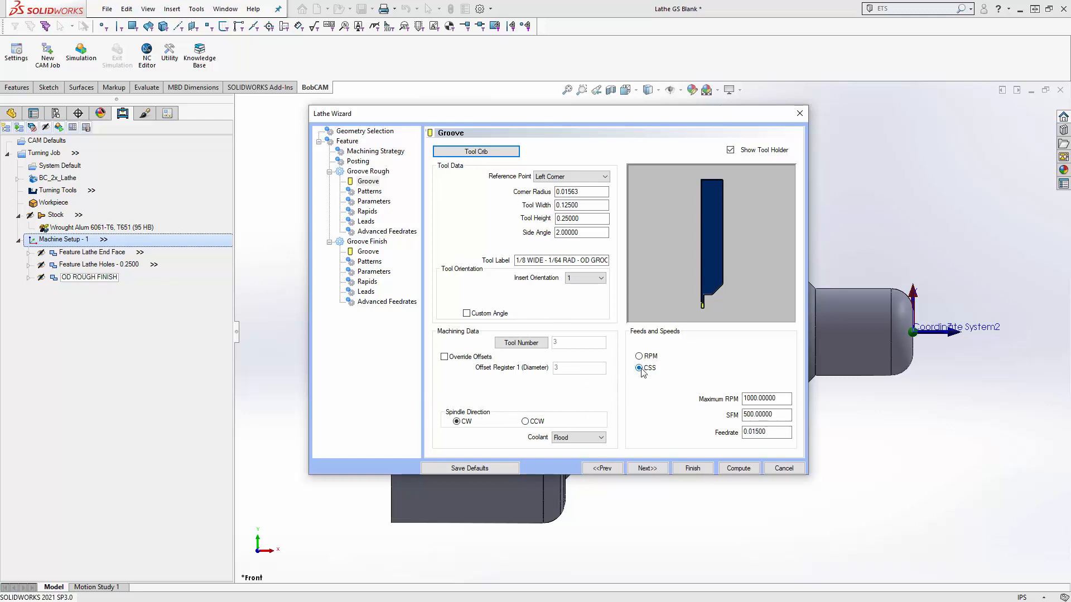
pyautogui.click(647, 469)
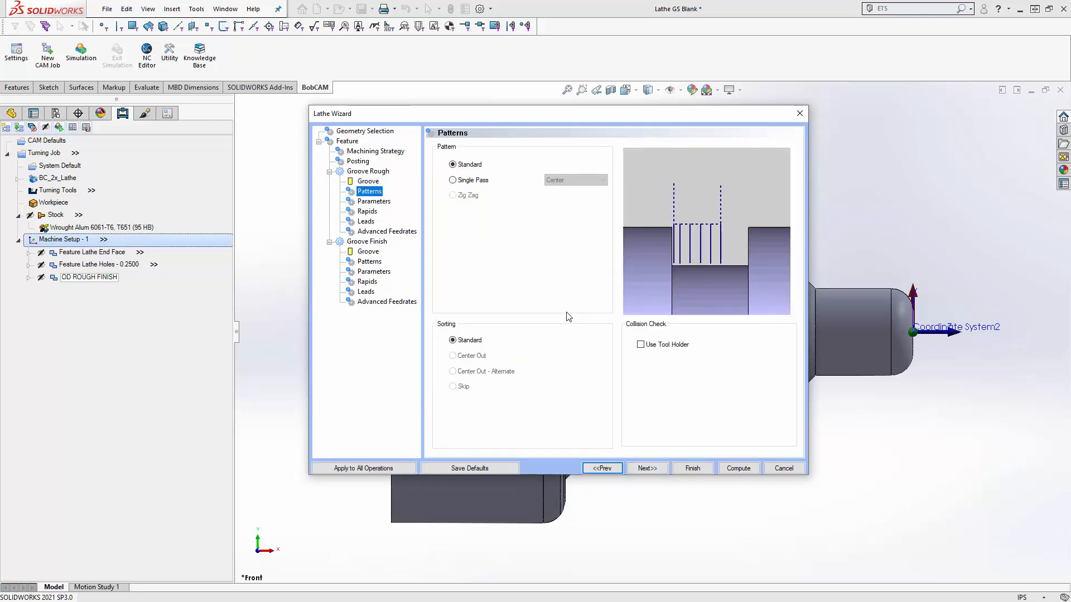
pyautogui.click(453, 166)
pyautogui.click(452, 180)
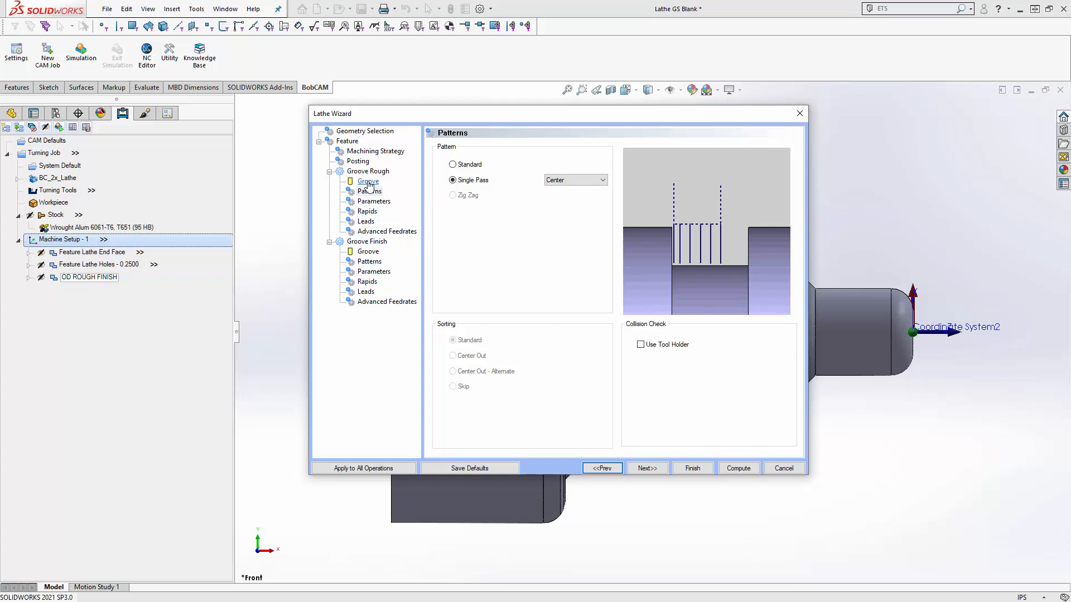
# Set the groove's posting parameters to Separate Moves and return to the Groove Rough pattern settings
pyautogui.click(358, 161)
pyautogui.click(484, 170)
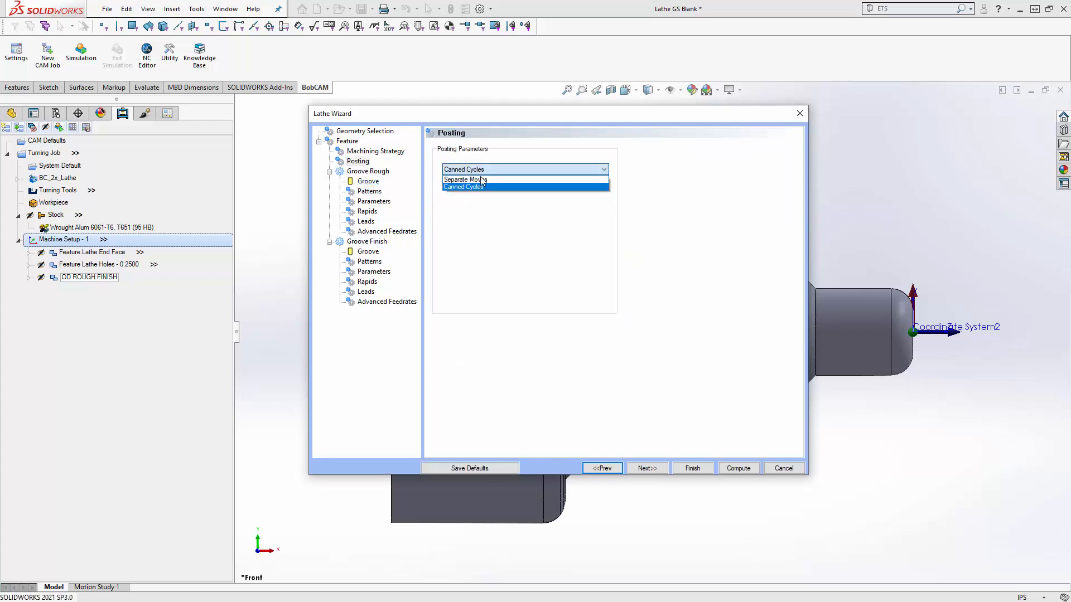
pyautogui.click(482, 179)
pyautogui.click(369, 192)
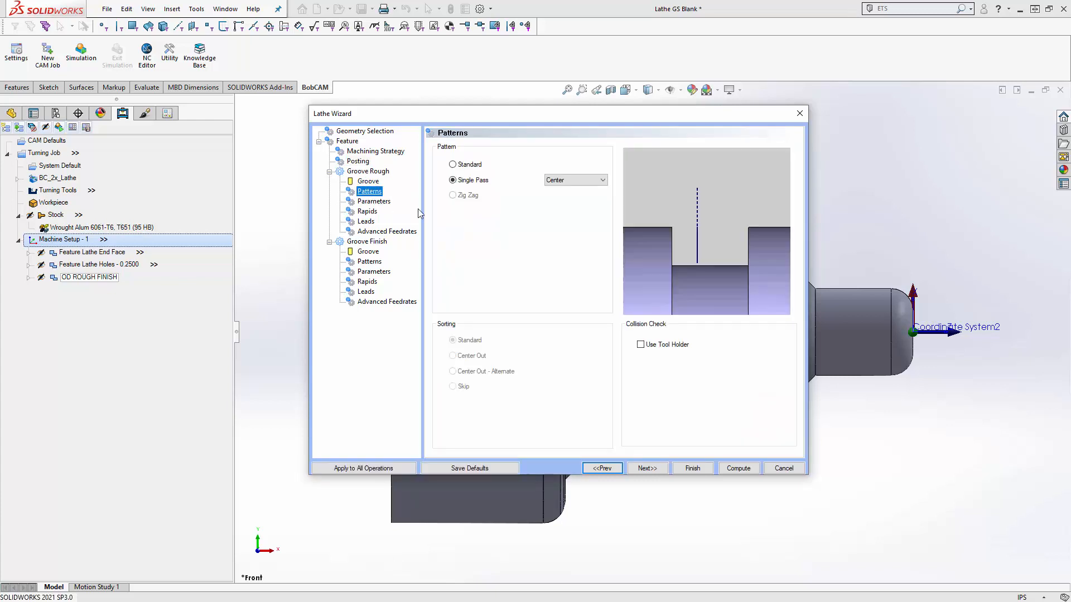
# Try the Zig Zag and Standard roughing patterns, including Center Out, Center Out - Alternate and Skip sorting for the Standard pattern
pyautogui.click(453, 195)
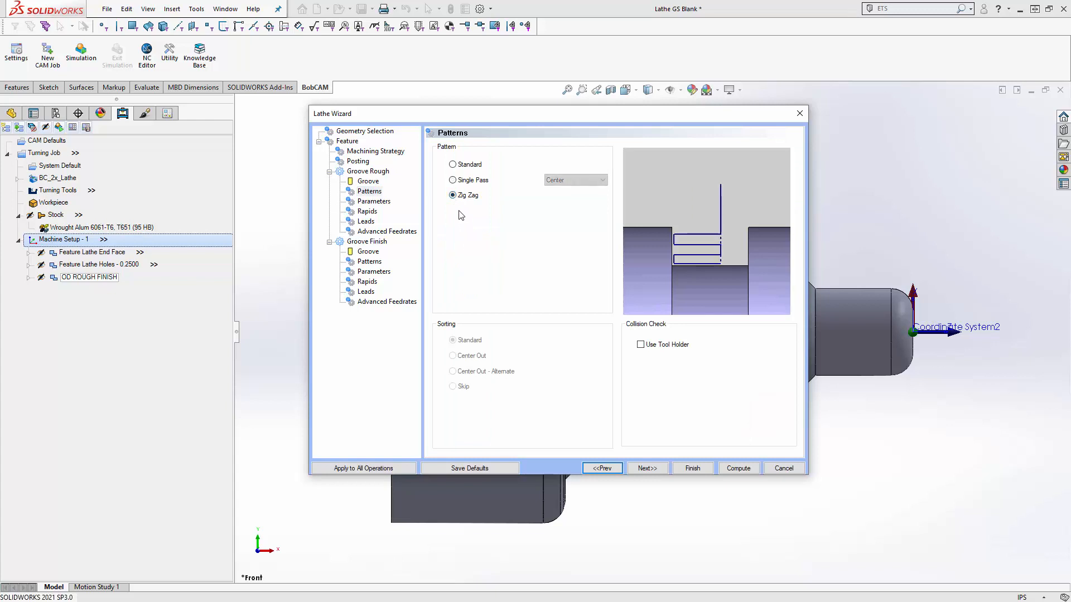
pyautogui.click(453, 164)
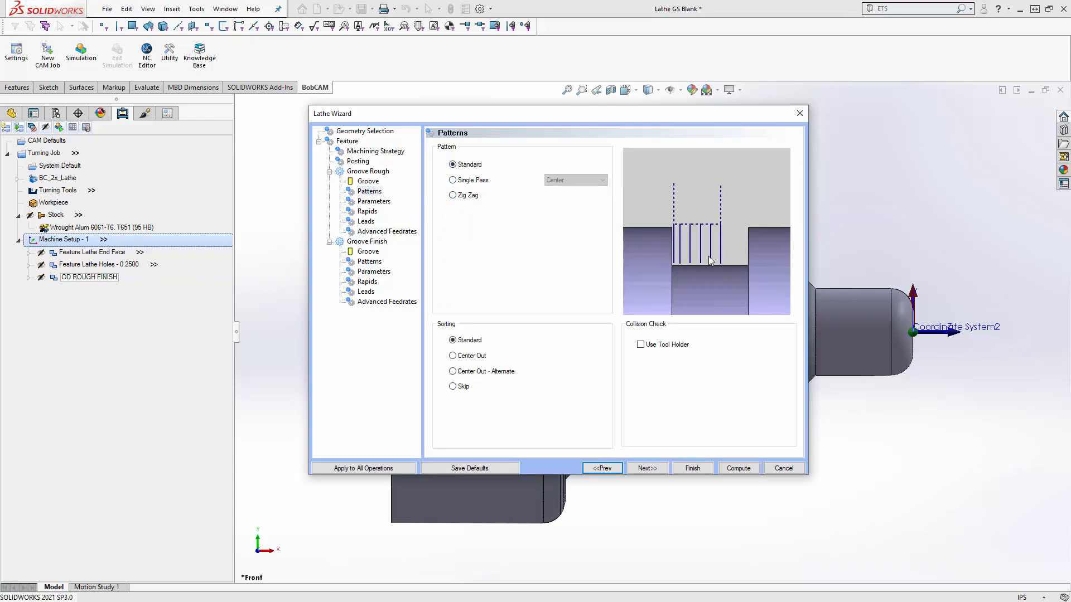
pyautogui.click(475, 341)
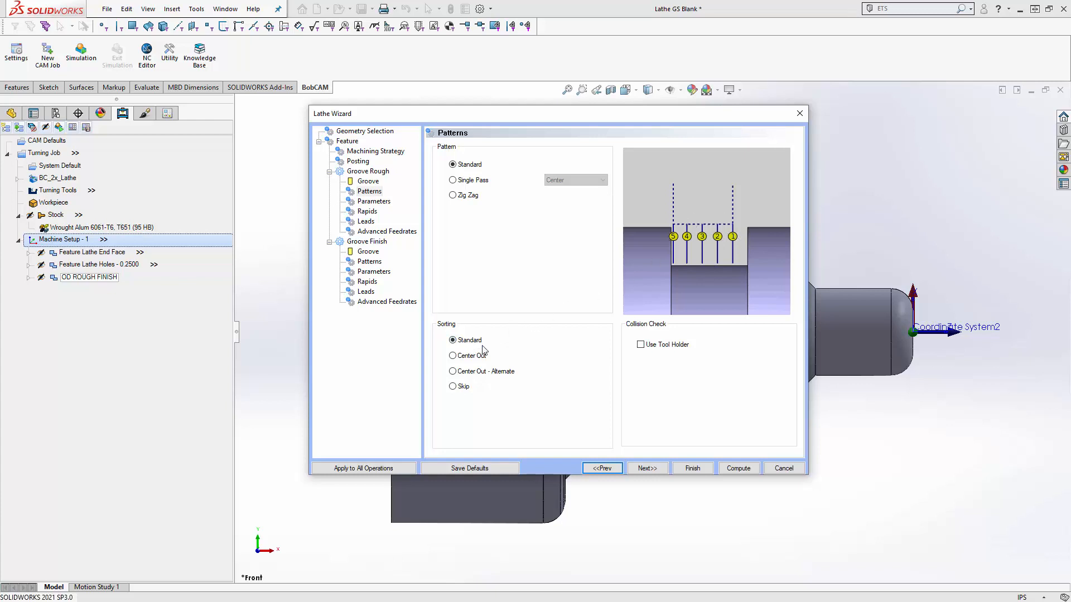
pyautogui.click(452, 356)
pyautogui.click(453, 372)
pyautogui.click(453, 387)
# Try the Single Pass roughing pattern with the Center, Begin and End positions, and compare it with Zig Zag
pyautogui.click(452, 180)
pyautogui.click(573, 181)
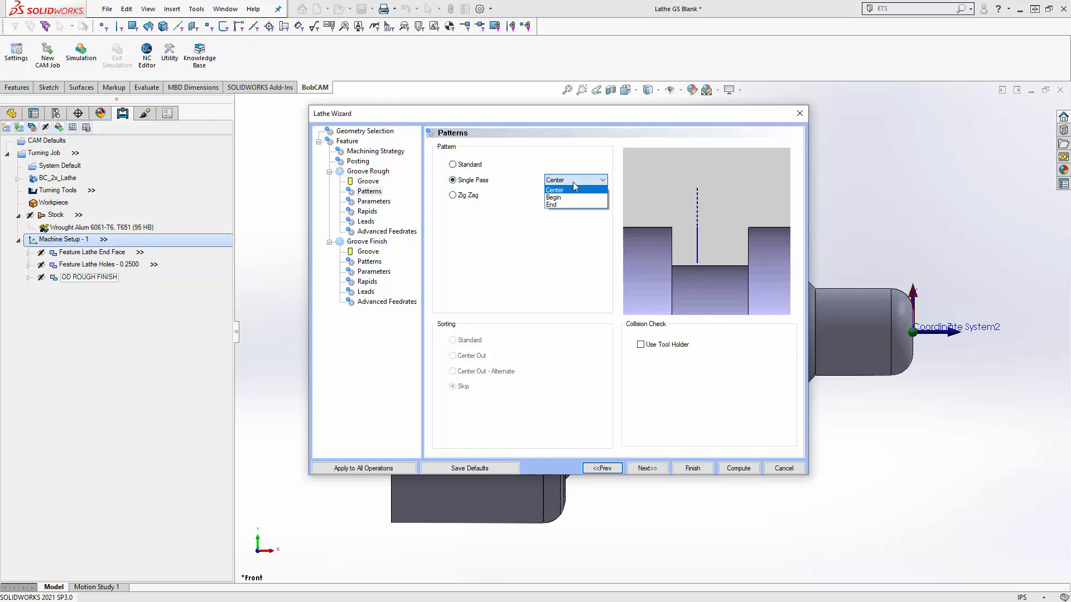
pyautogui.click(573, 191)
pyautogui.click(575, 180)
pyautogui.click(573, 197)
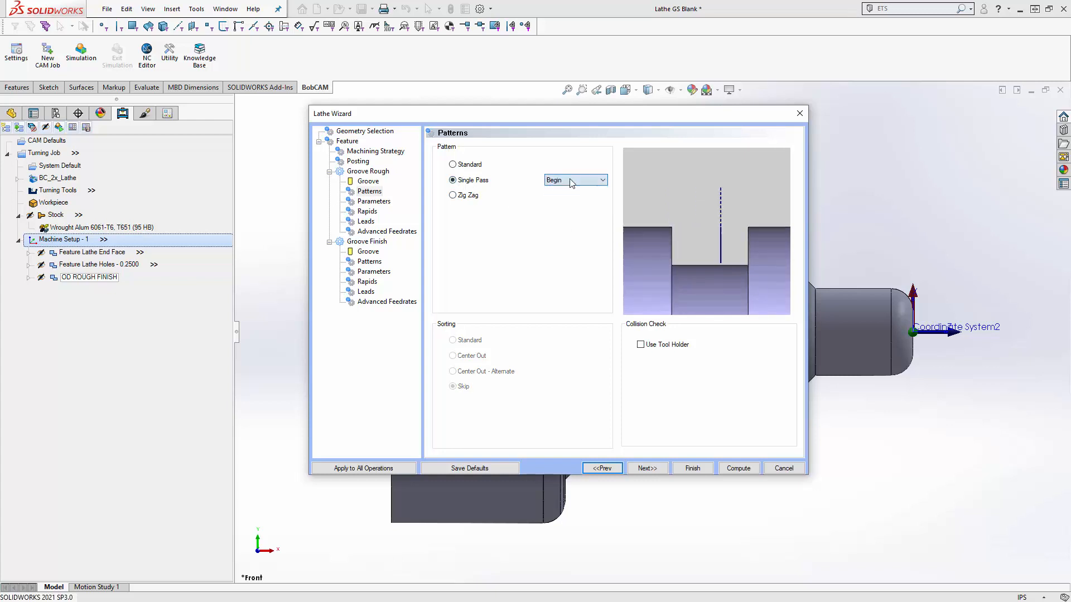
pyautogui.click(574, 180)
pyautogui.click(574, 204)
pyautogui.click(452, 196)
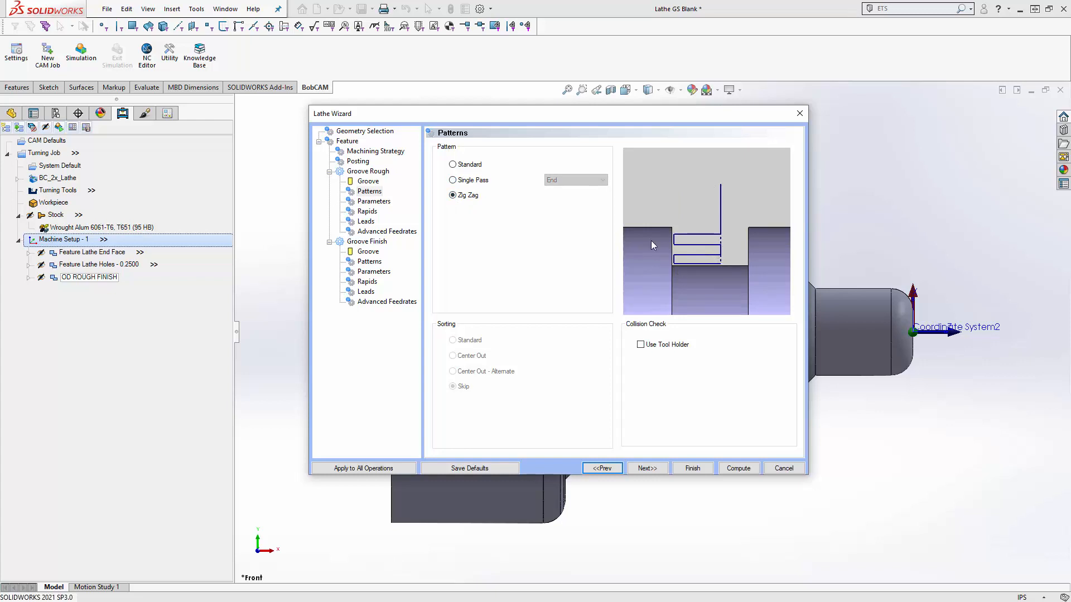
# Set the groove roughing to Standard pattern and Standard sorting, enable Use Tool Holder for collision checking, and proceed to the parameters
pyautogui.click(467, 164)
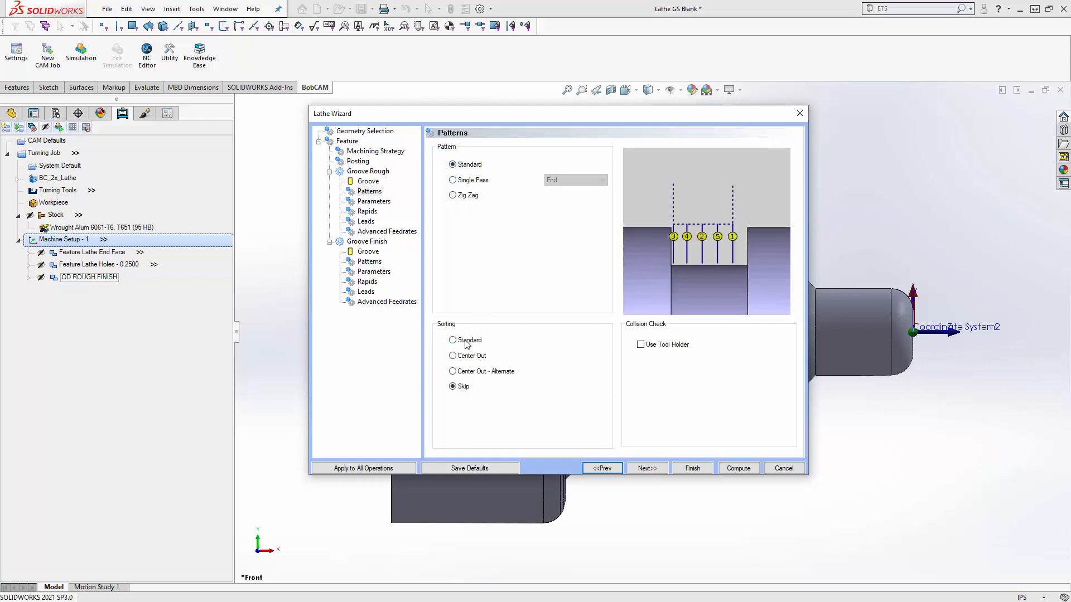
pyautogui.click(468, 343)
pyautogui.click(641, 345)
pyautogui.click(647, 468)
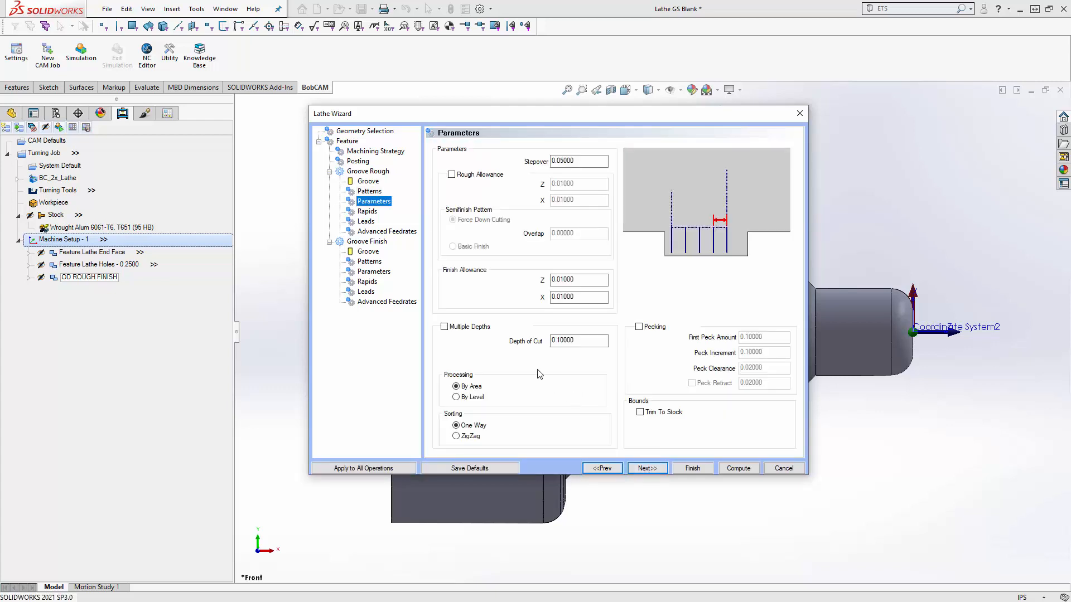
# Set the groove roughing stepover to 0.0625 and check the Z and X finish allowances
pyautogui.click(577, 161)
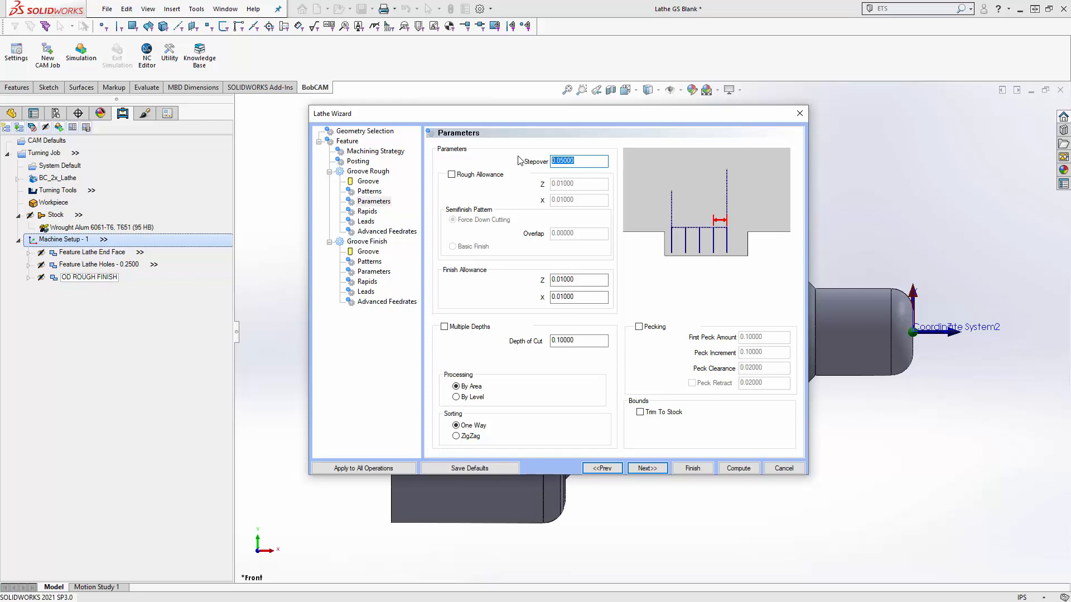
pyautogui.write('.0625')
pyautogui.click(571, 280)
pyautogui.click(573, 295)
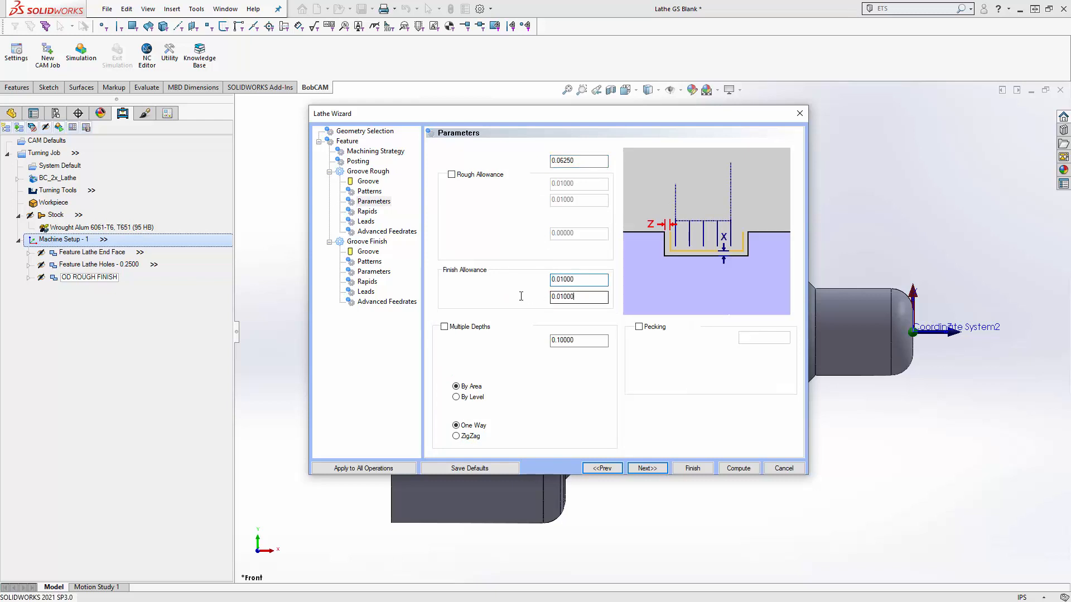
pyautogui.click(573, 279)
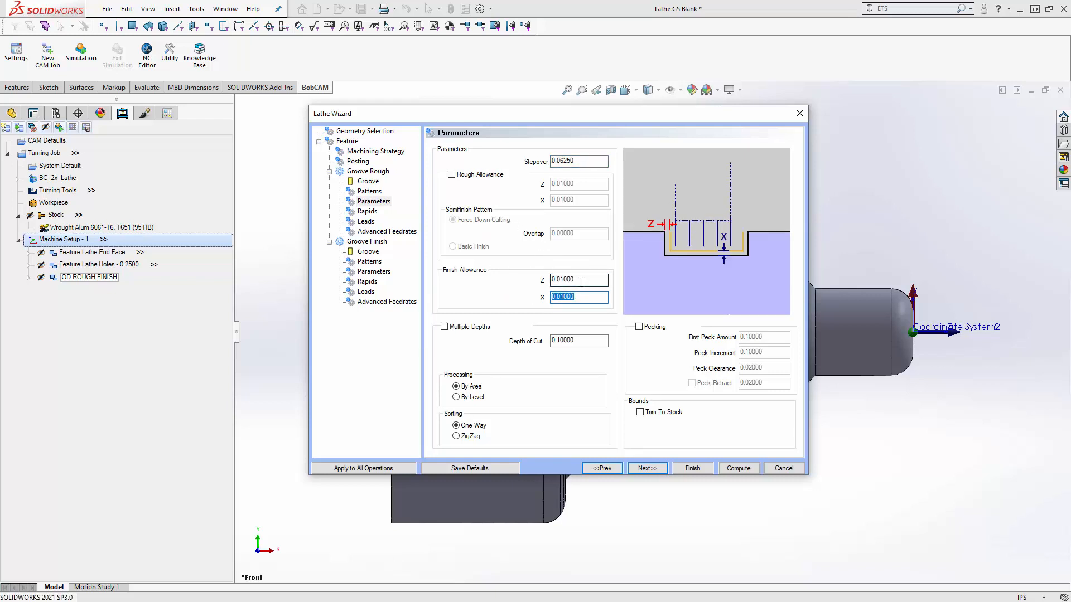
# Try Multiple Depths for the groove roughing, check its depth of cut, and switch the option back off
pyautogui.click(444, 327)
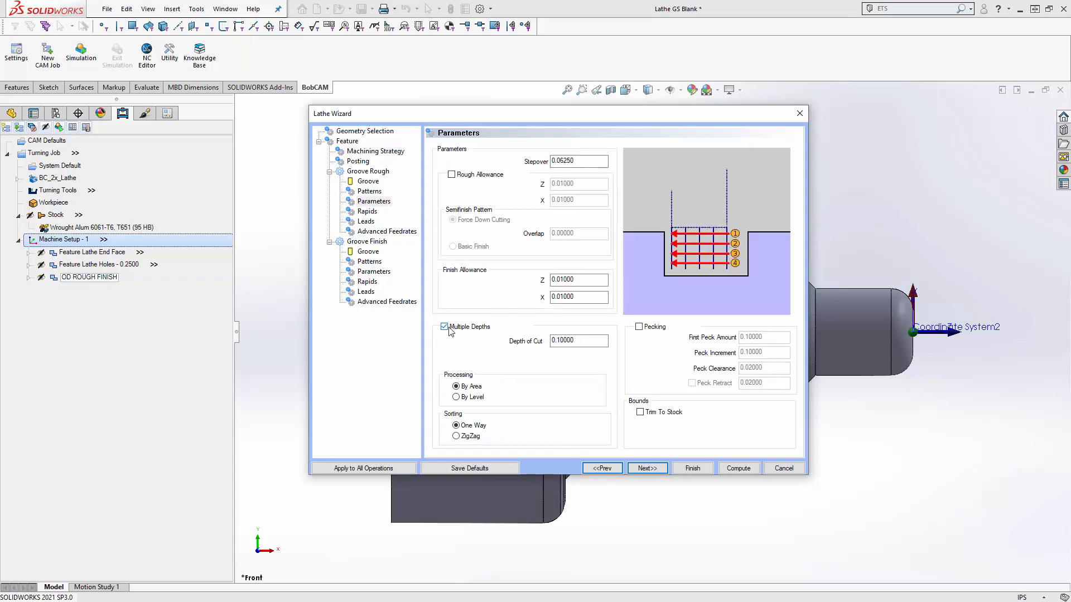
pyautogui.doubleClick(580, 340)
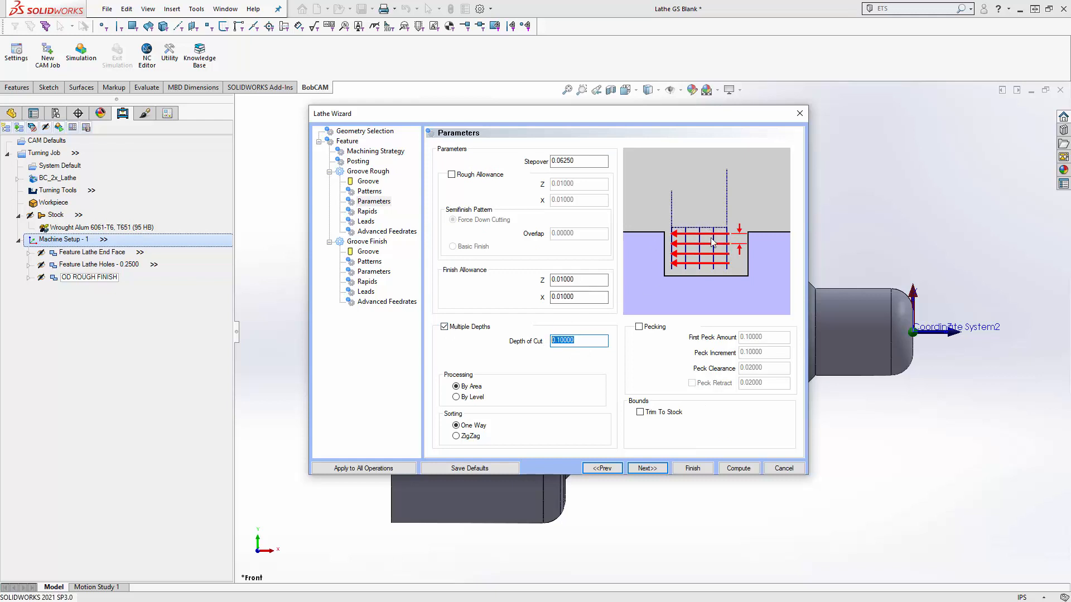
pyautogui.click(445, 328)
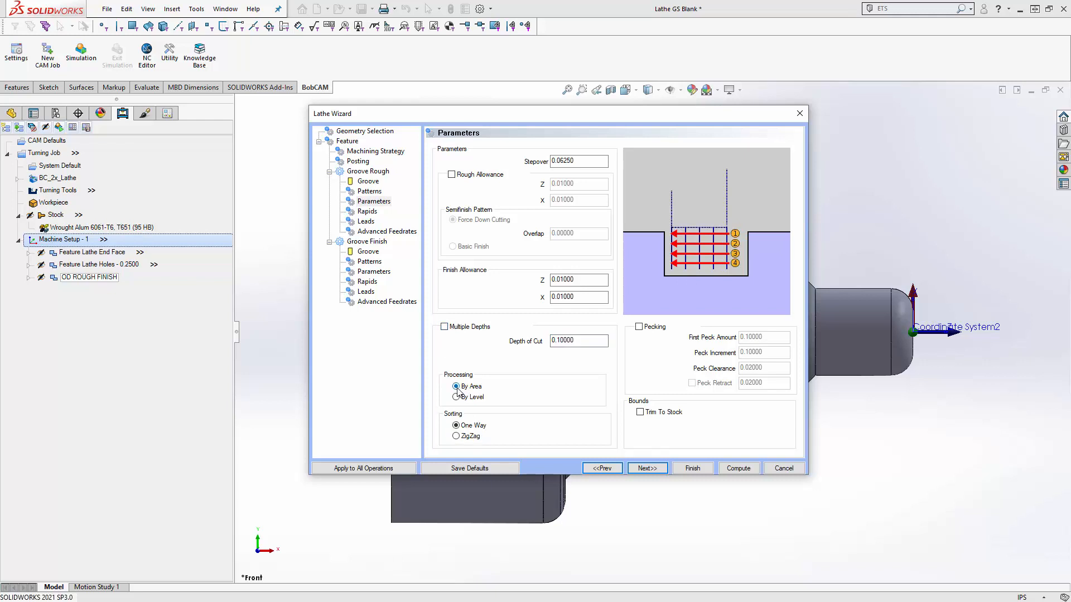
# Compare By Area with By Level processing and One Way with ZigZag sorting, keeping By Area and One Way
pyautogui.click(456, 387)
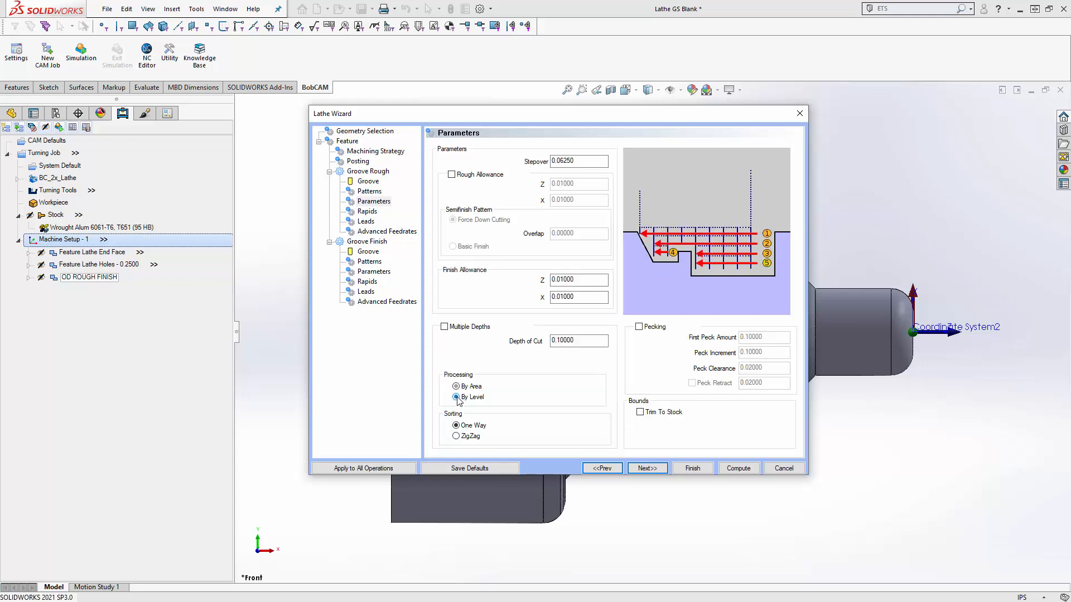
pyautogui.click(456, 386)
pyautogui.click(456, 397)
pyautogui.click(464, 388)
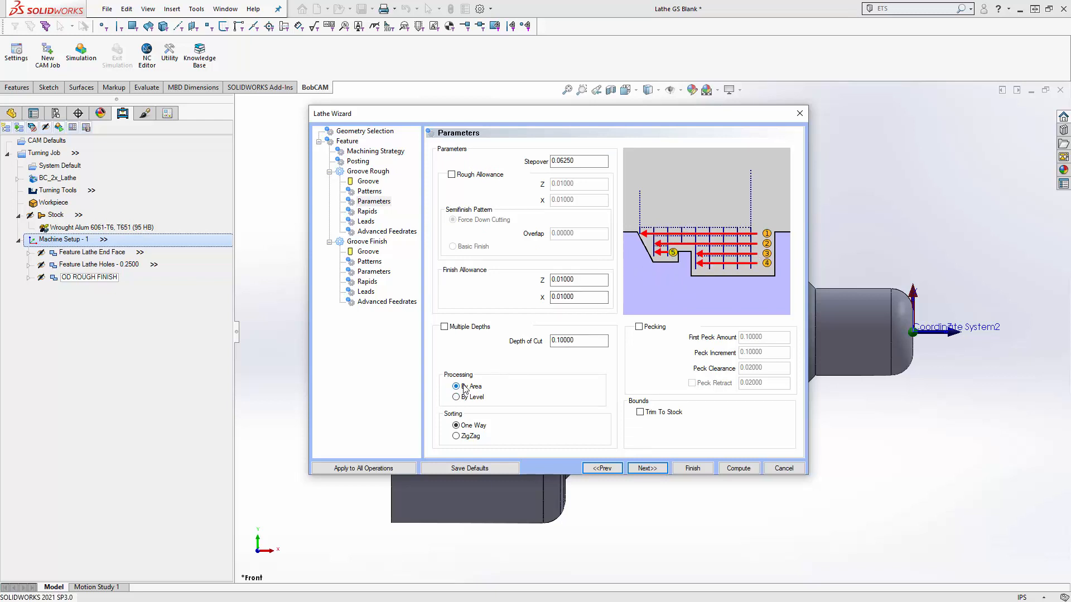
pyautogui.click(456, 437)
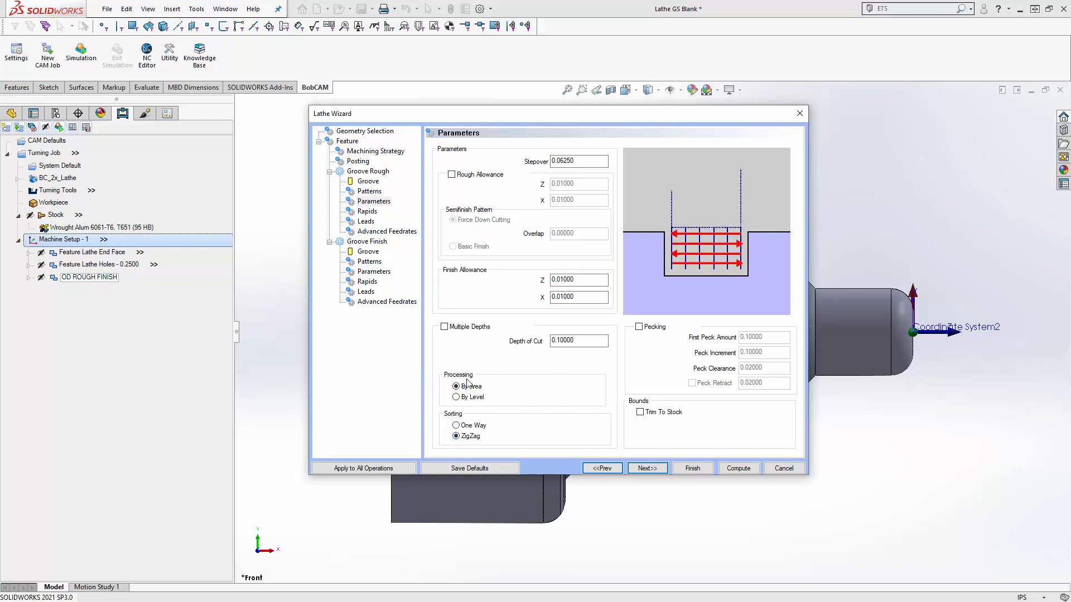
pyautogui.click(459, 427)
# Try Pecking with Peck Retract for the groove roughing, check the peck values, and switch Pecking back off
pyautogui.click(641, 328)
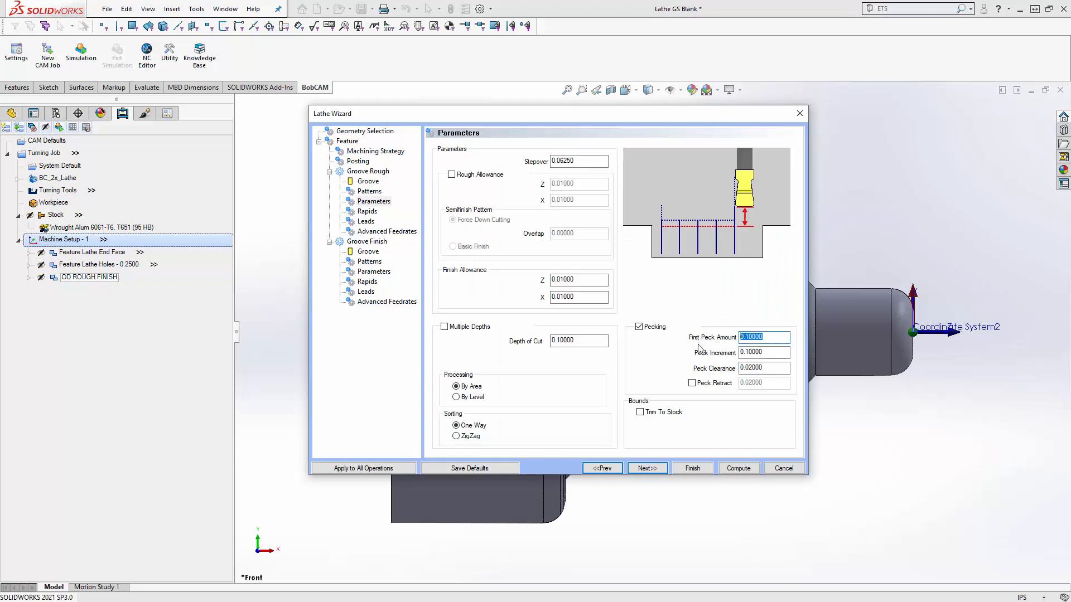
pyautogui.moveTo(775, 354); pyautogui.dragTo(725, 372)
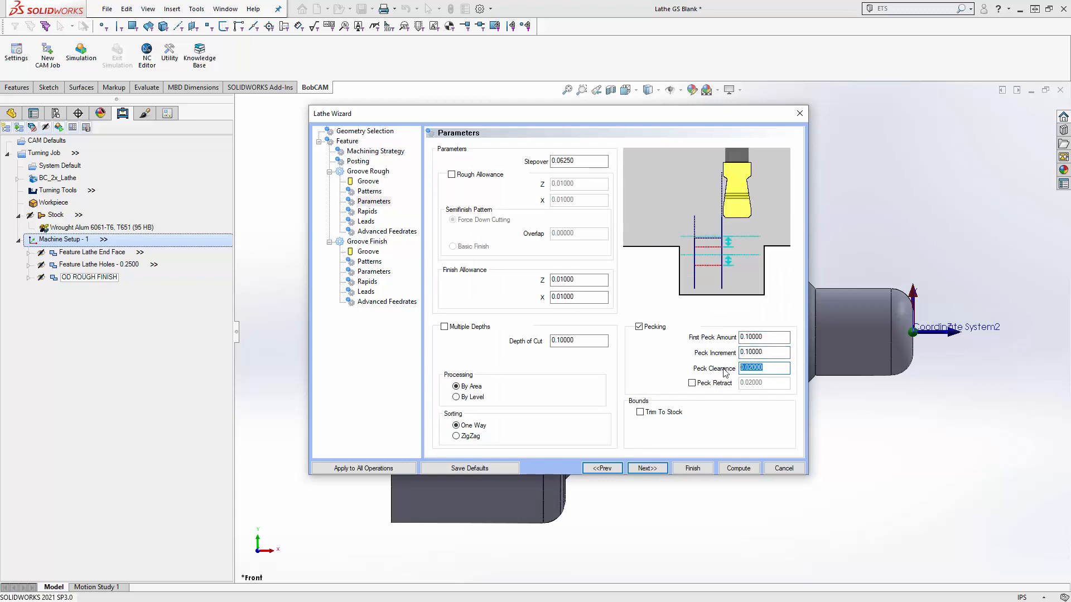
pyautogui.click(692, 383)
pyautogui.click(760, 384)
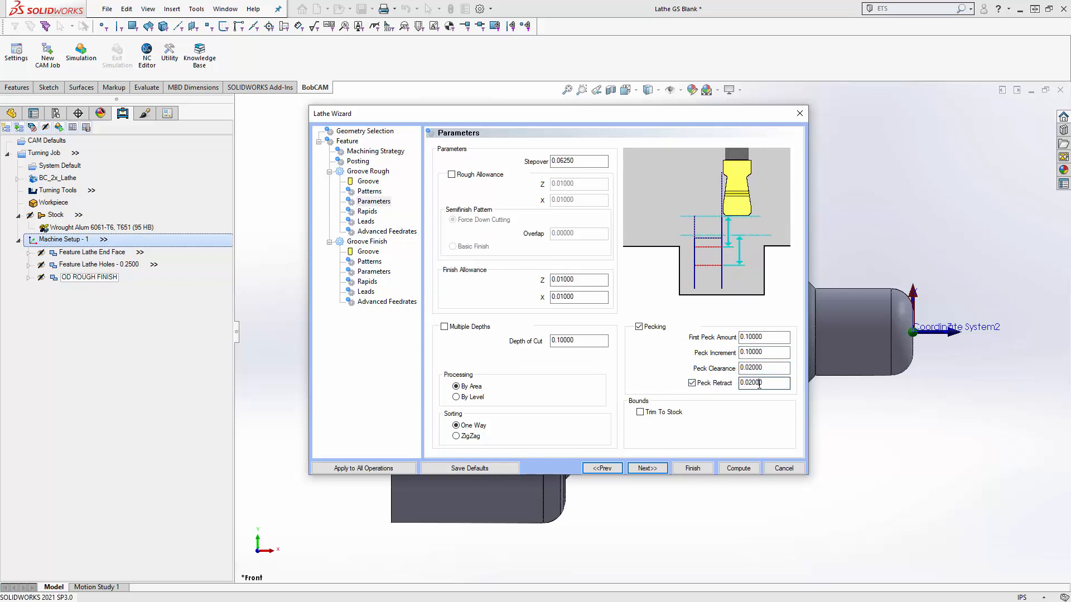
pyautogui.click(640, 328)
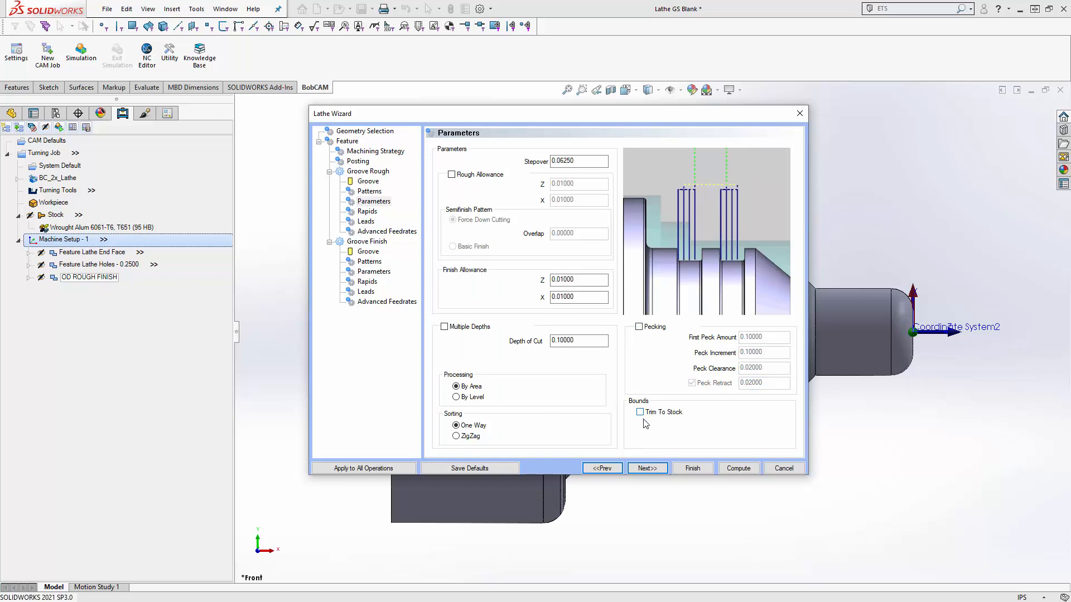
# Accept the roughing rapids and leads, leave Convert Rapid to Feed off, and proceed to the Groove Finish tool settings
pyautogui.click(648, 469)
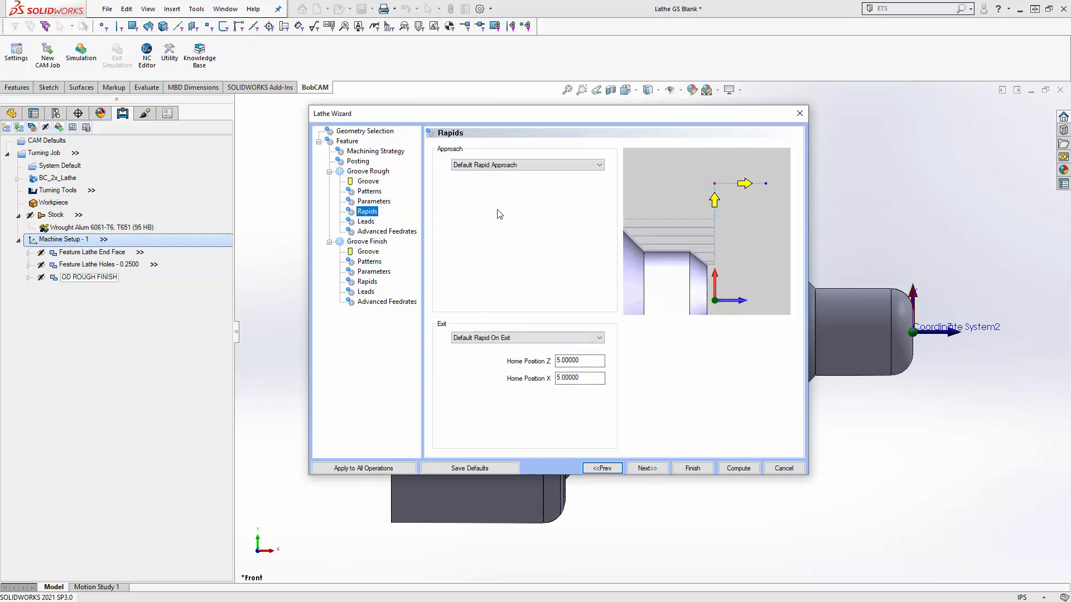
pyautogui.click(647, 468)
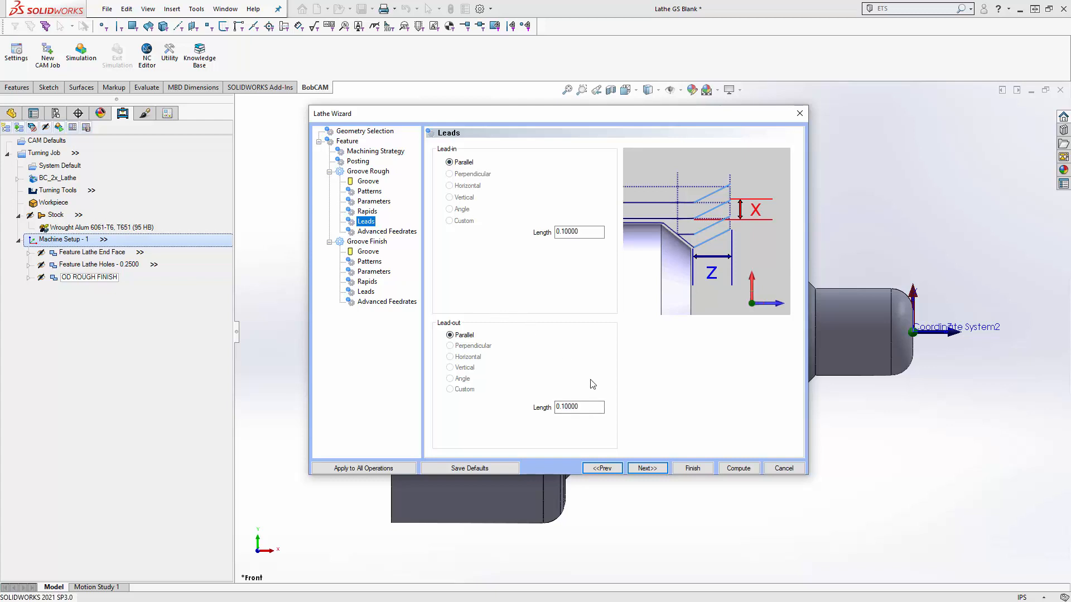
pyautogui.click(644, 467)
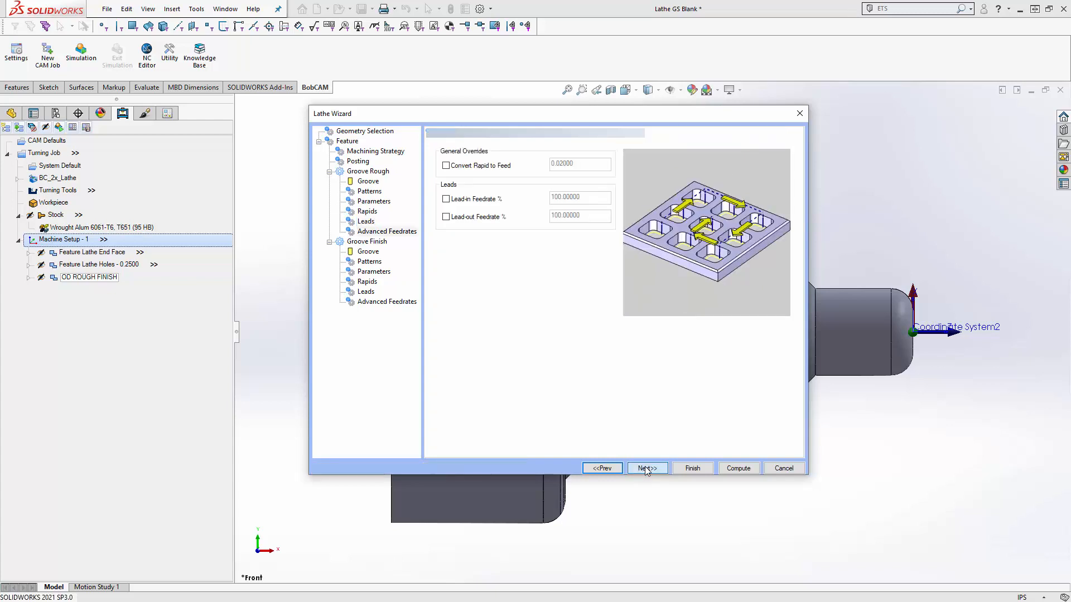
pyautogui.click(460, 169)
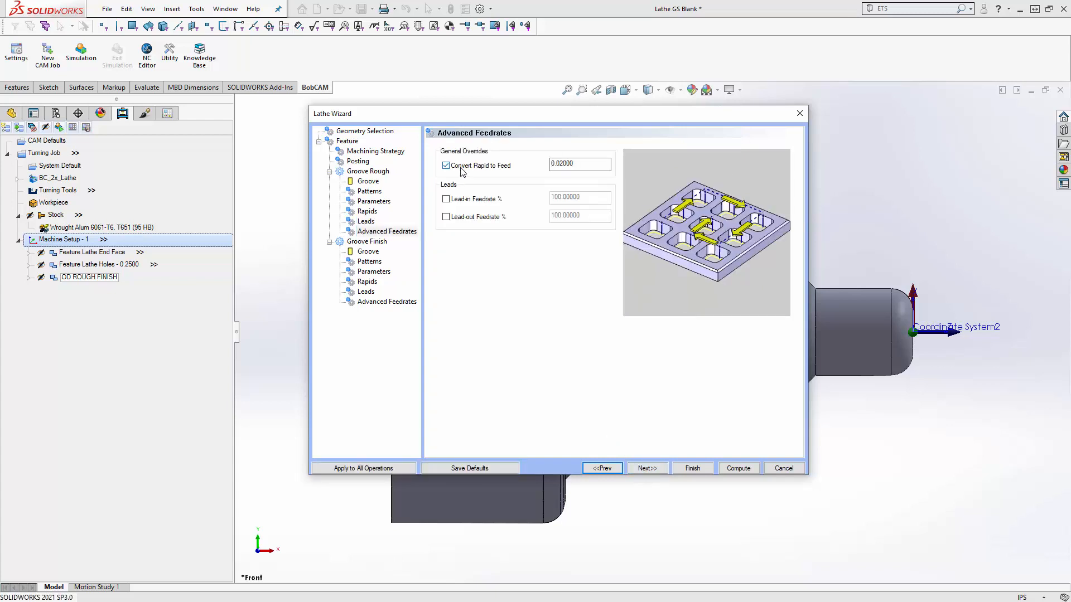
pyautogui.click(460, 168)
pyautogui.click(645, 468)
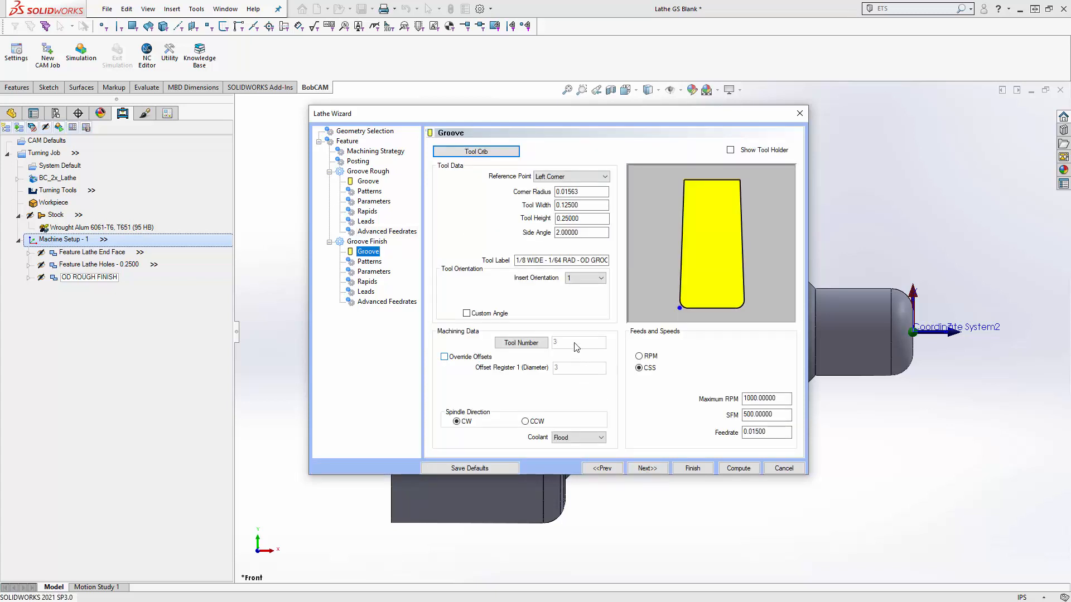
# Set the groove finish pattern to Basic Finish after checking Force Down Cutting, and enable Use Tool Holder for system compensation
pyautogui.click(645, 468)
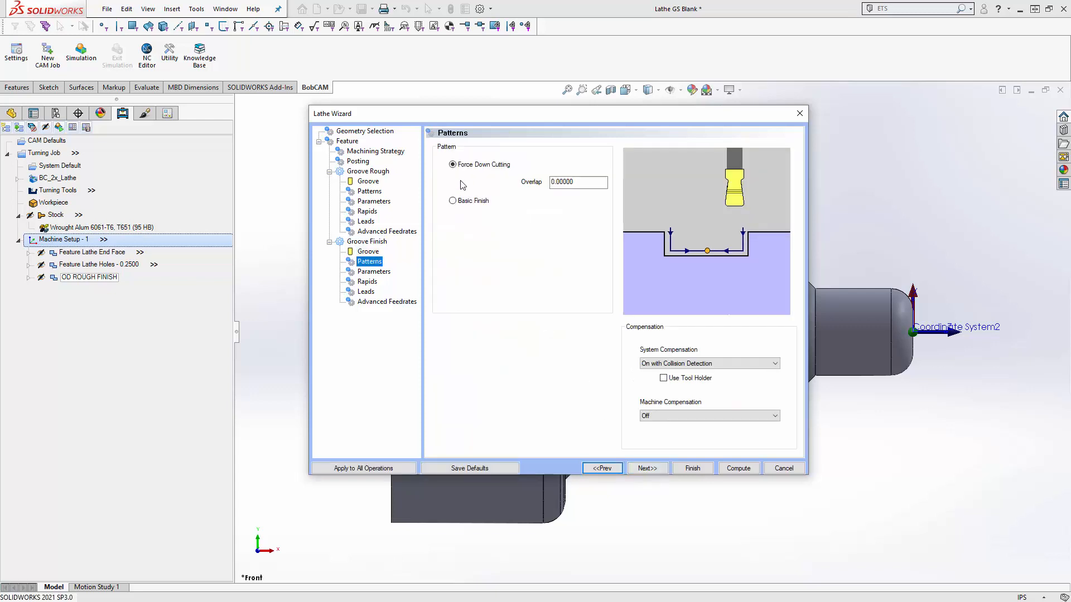
pyautogui.click(454, 166)
pyautogui.press('Tab')
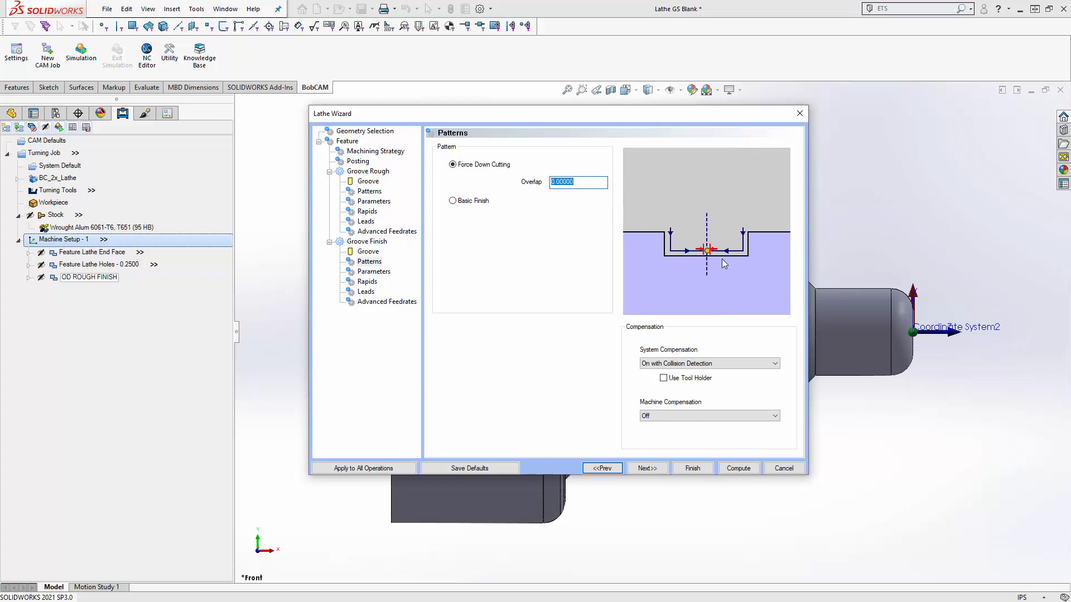
pyautogui.click(453, 201)
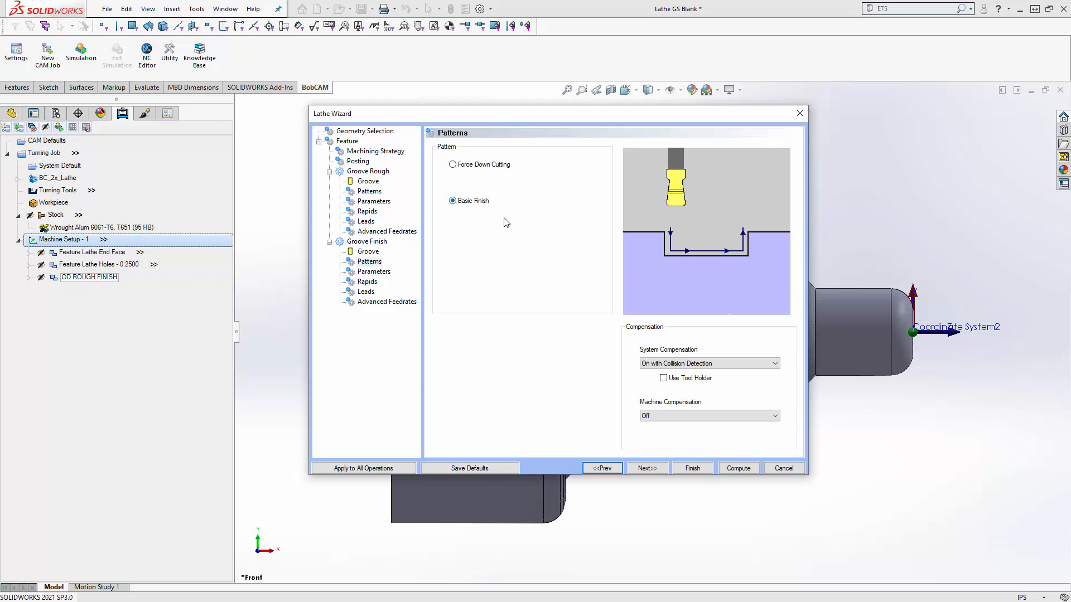
pyautogui.click(666, 379)
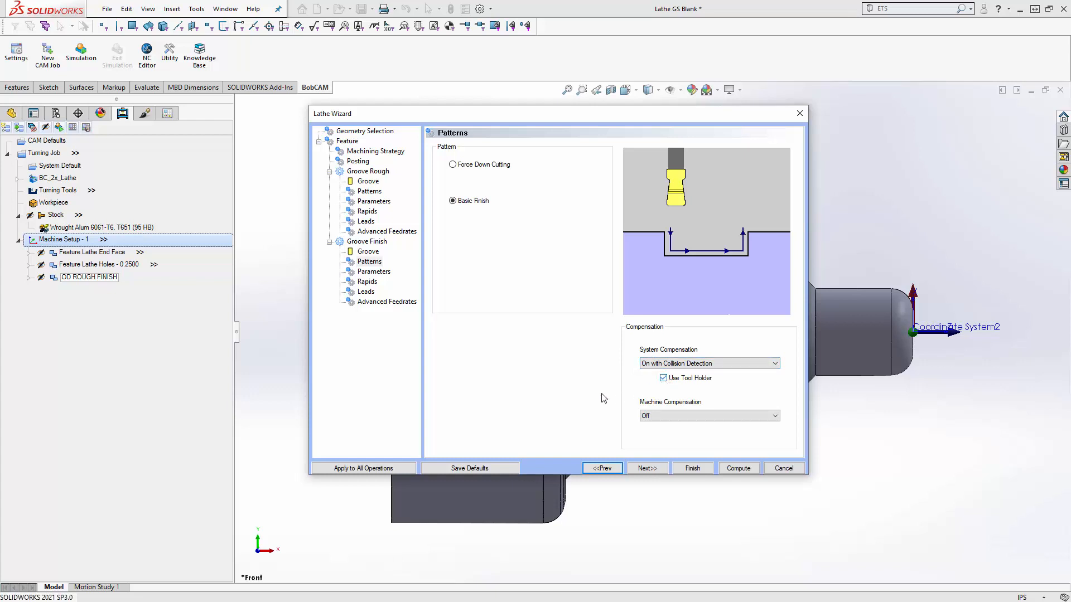
# Accept the groove finish parameters, rapids, leads and advanced feedrates, and compute the groove toolpath
pyautogui.click(648, 469)
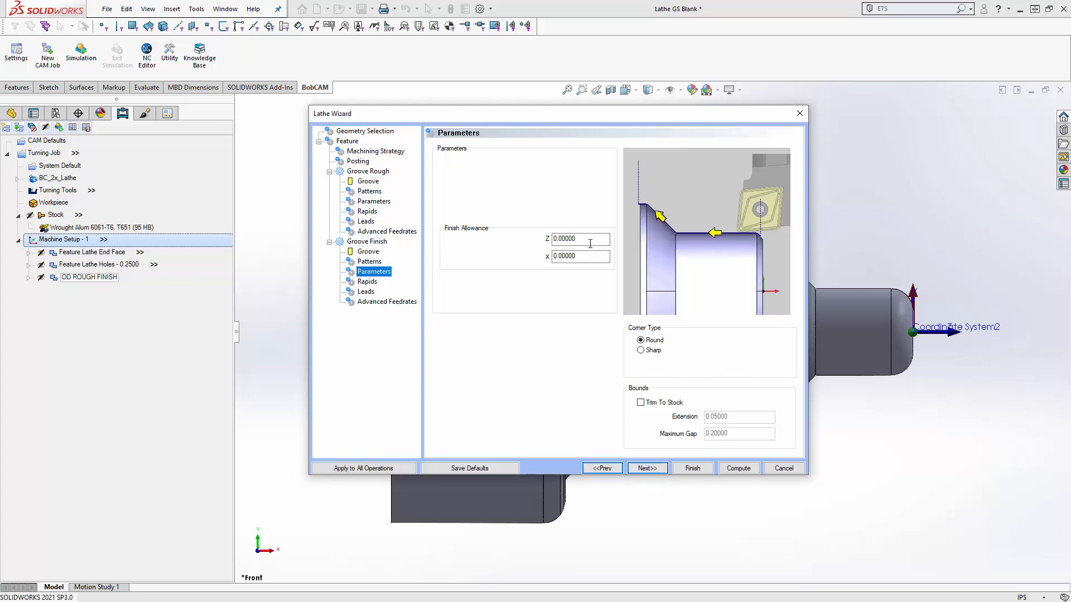
pyautogui.click(593, 257)
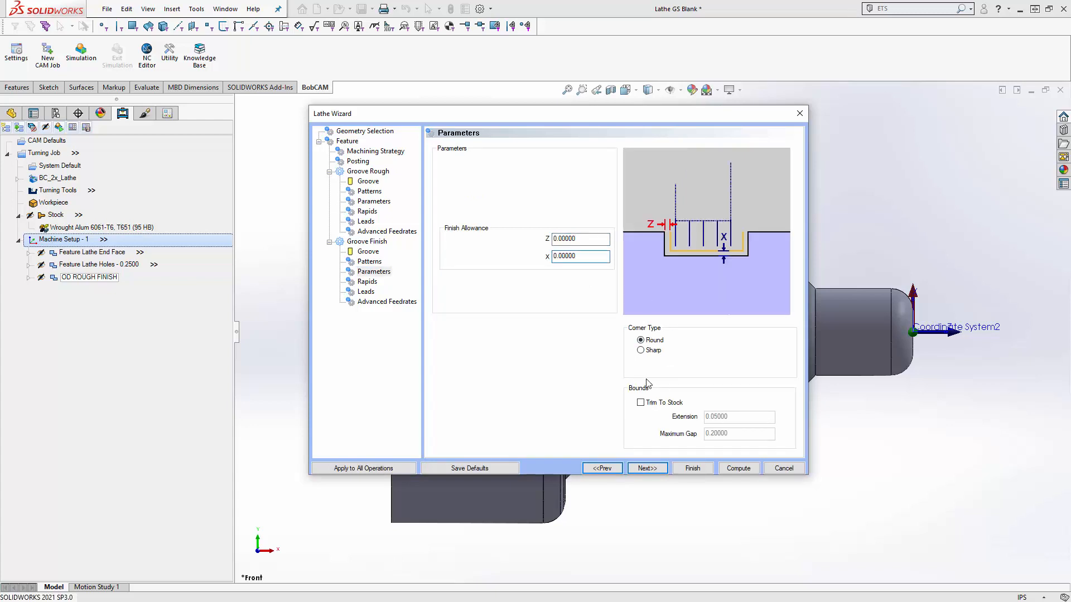
pyautogui.click(647, 469)
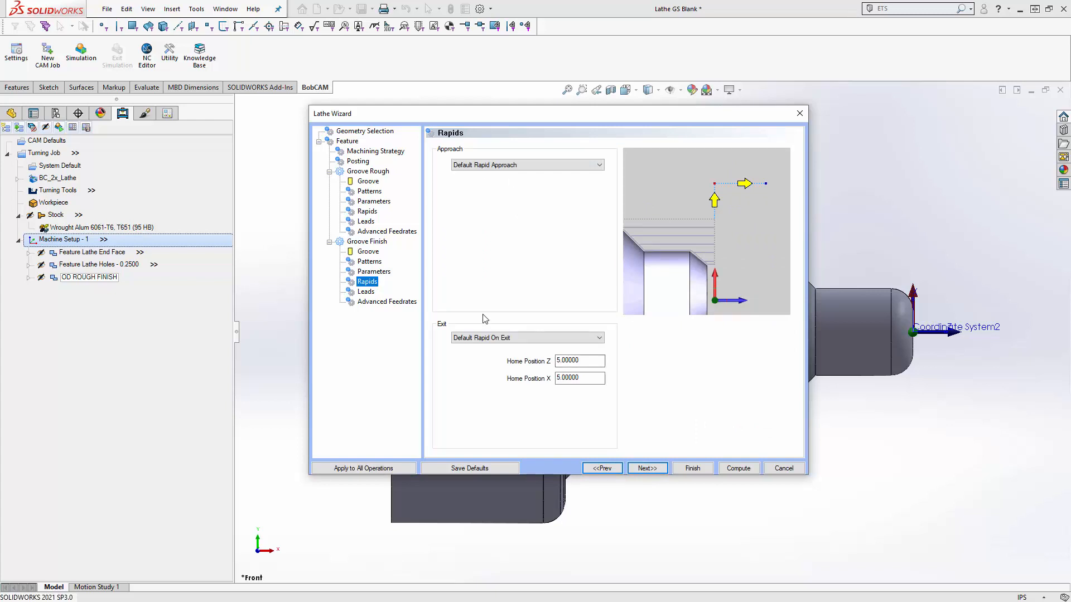
pyautogui.click(647, 470)
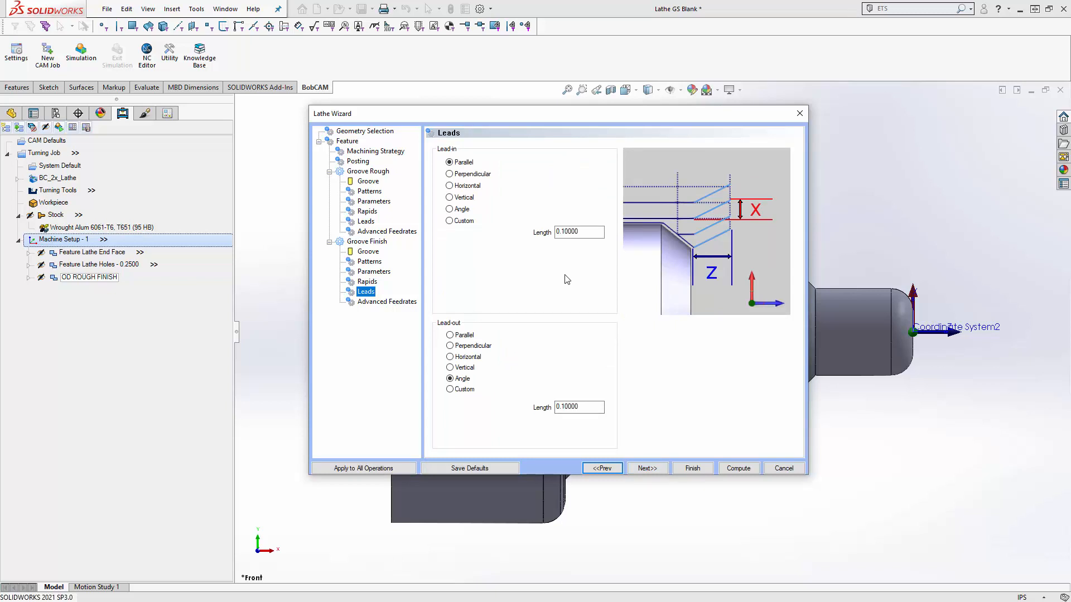
pyautogui.click(649, 470)
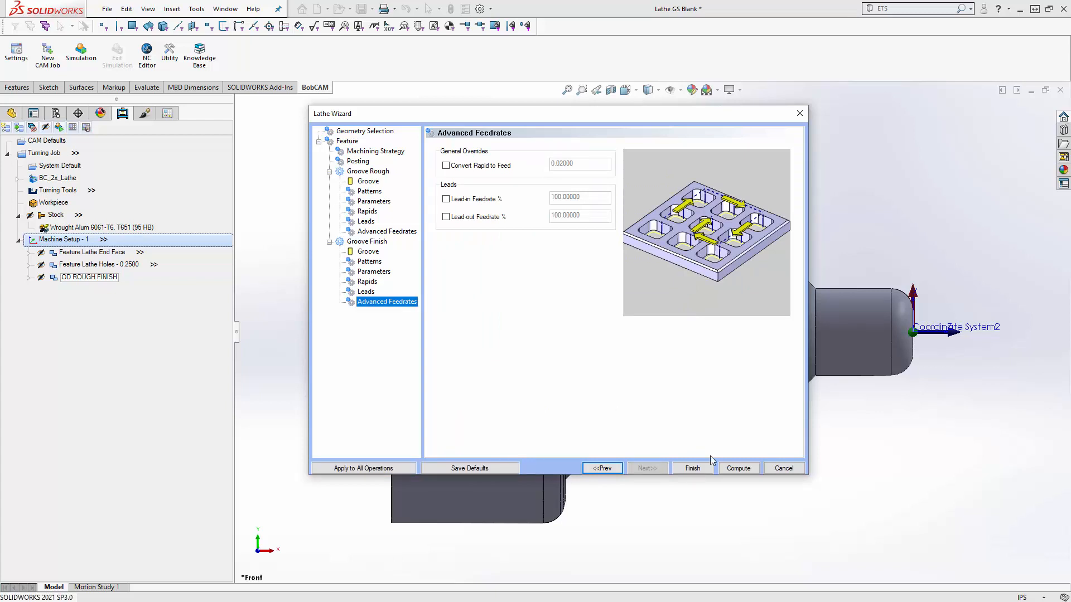
pyautogui.click(737, 468)
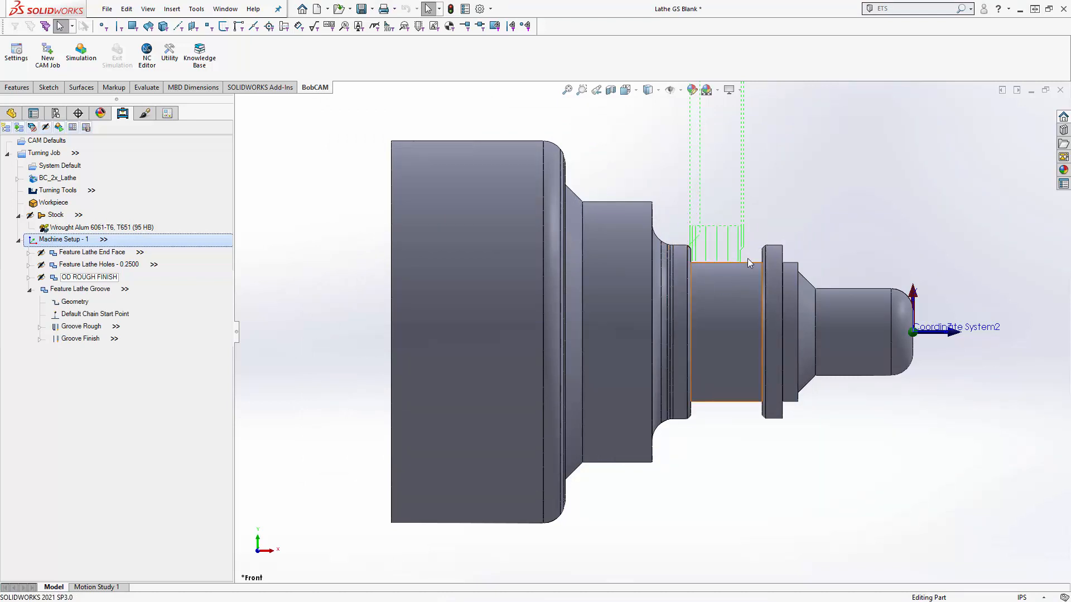
# Rename the new lathe groove feature as OD GROOVE
pyautogui.click(30, 290)
pyautogui.click(58, 290)
pyautogui.rightClick(59, 294)
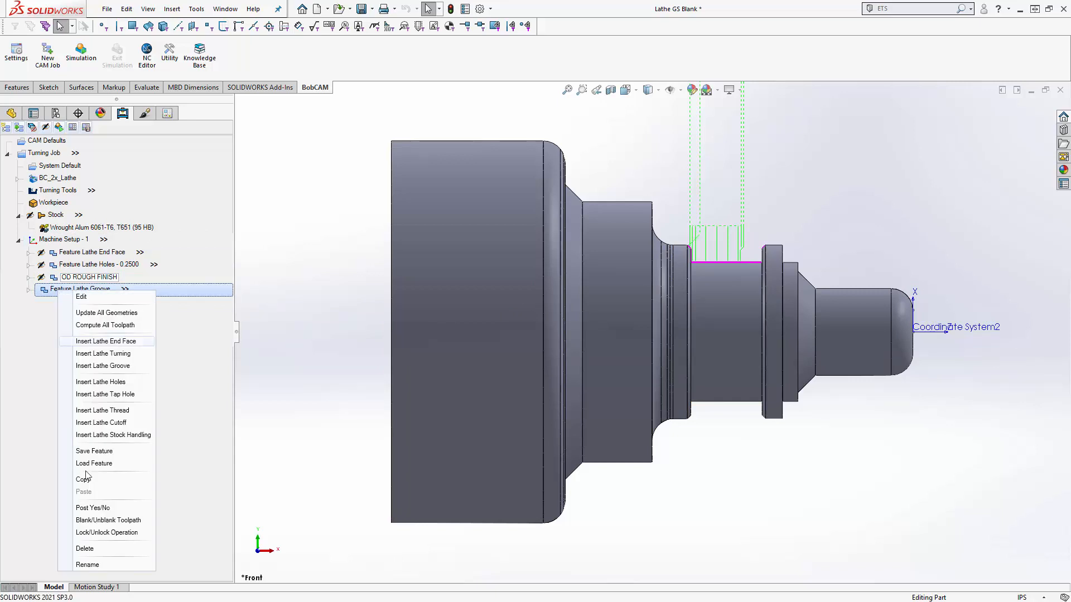
pyautogui.click(92, 564)
pyautogui.write('O')
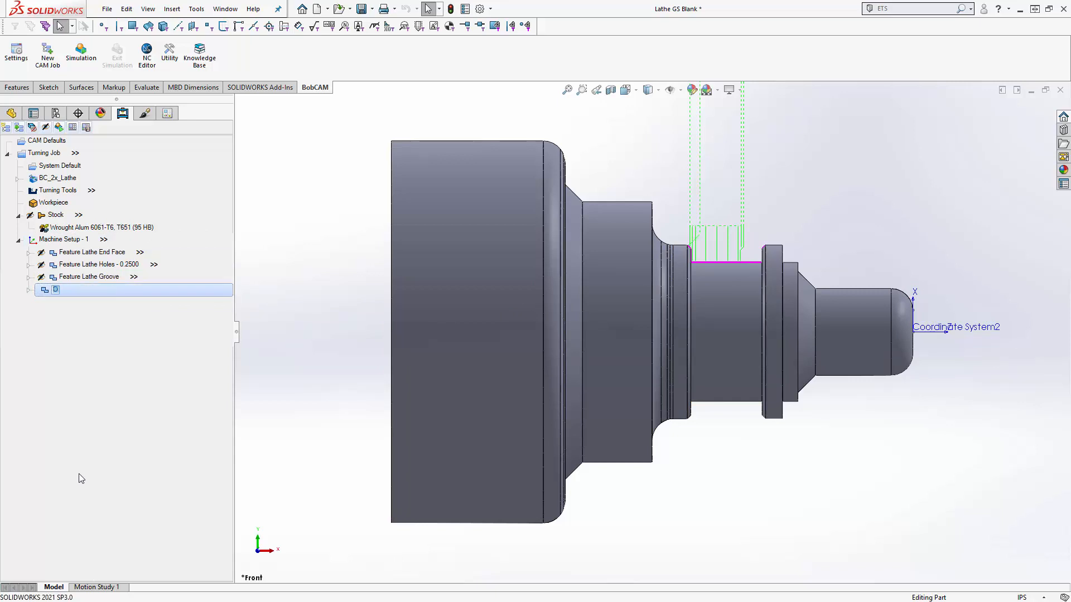
pyautogui.write('D GROOVE')
# Blank the toolpath of the OD GROOVE feature
pyautogui.rightClick(44, 291)
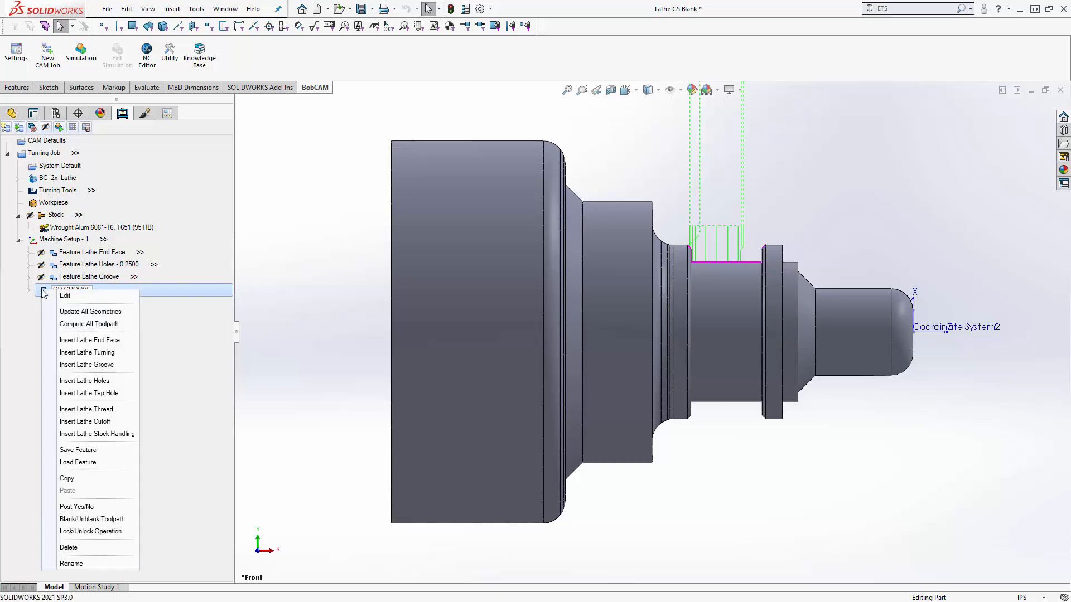
pyautogui.click(74, 520)
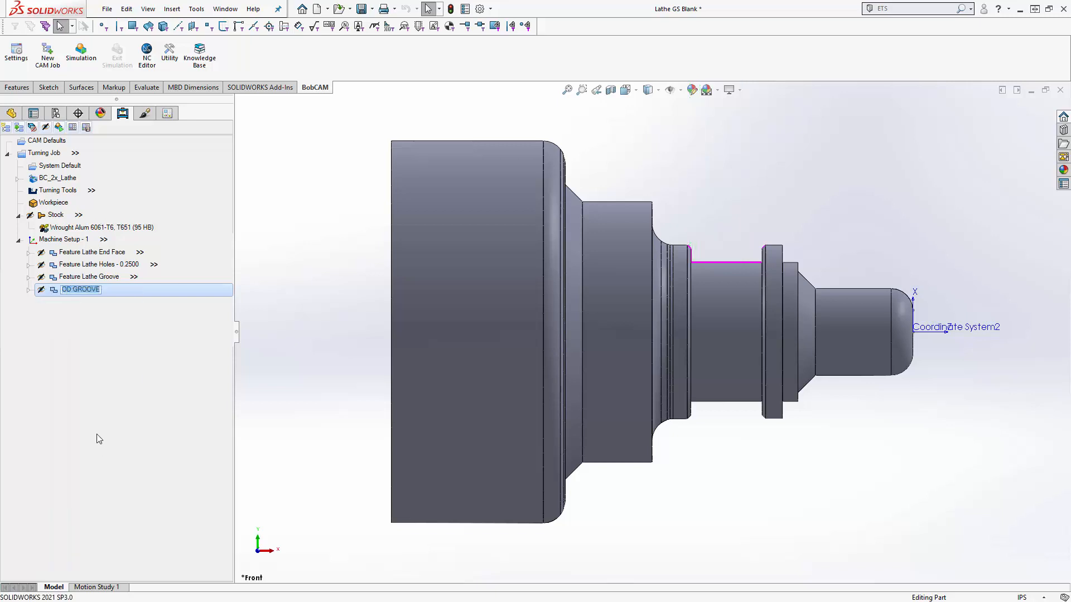
pyautogui.click(29, 290)
pyautogui.click(29, 290)
pyautogui.scroll(-5, 515, 386)
pyautogui.scroll(7, 515, 386)
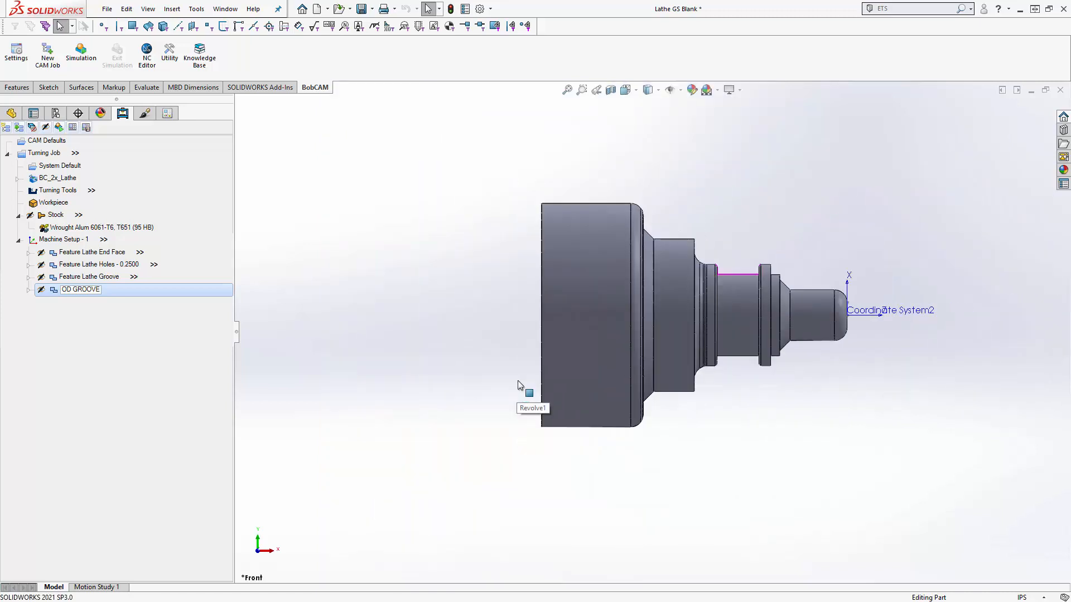
# Add a Lathe Cutoff feature to Machine Setup - 1 and pick the point at the part's front face center as the end point
pyautogui.click(82, 243)
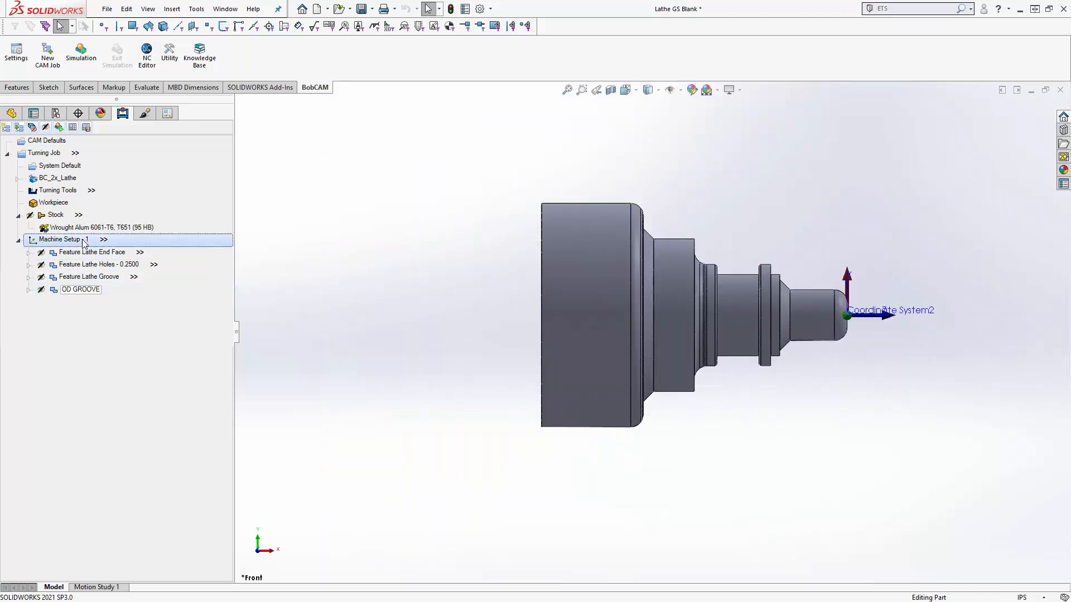
pyautogui.rightClick(83, 244)
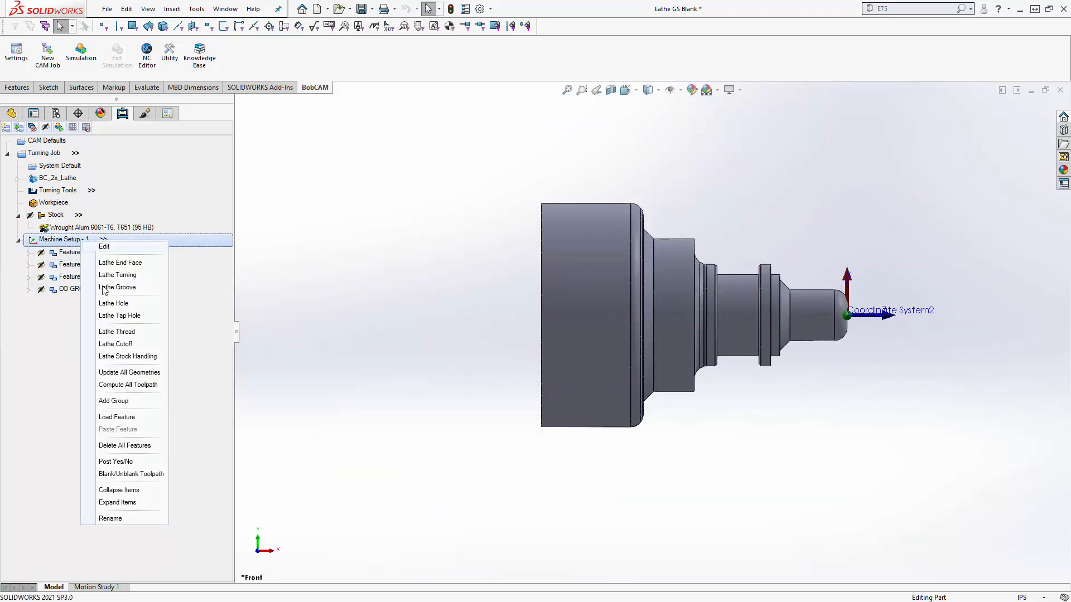
pyautogui.click(115, 343)
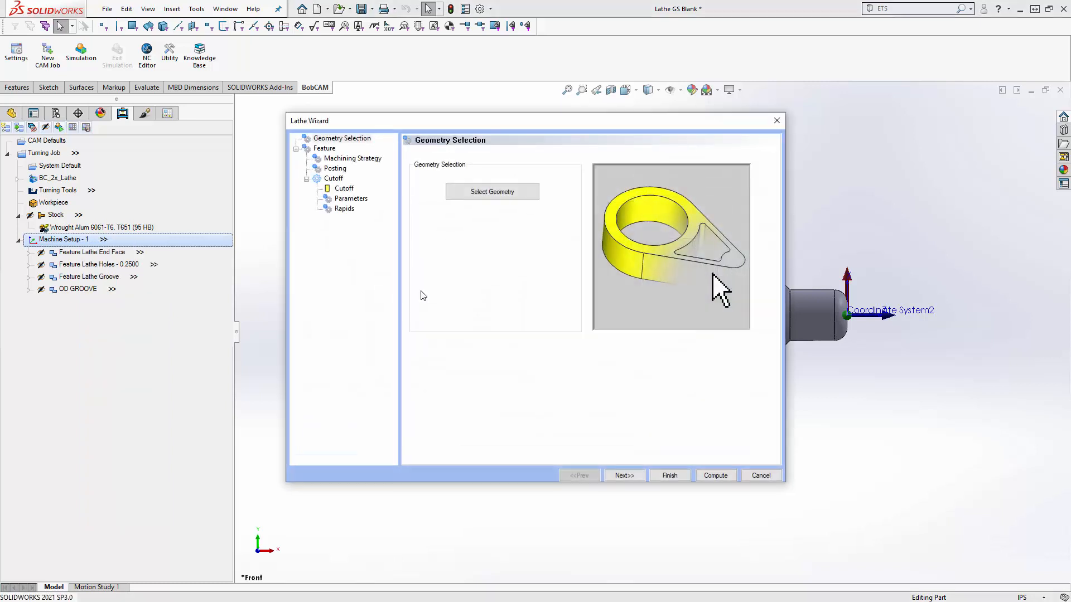
pyautogui.click(475, 191)
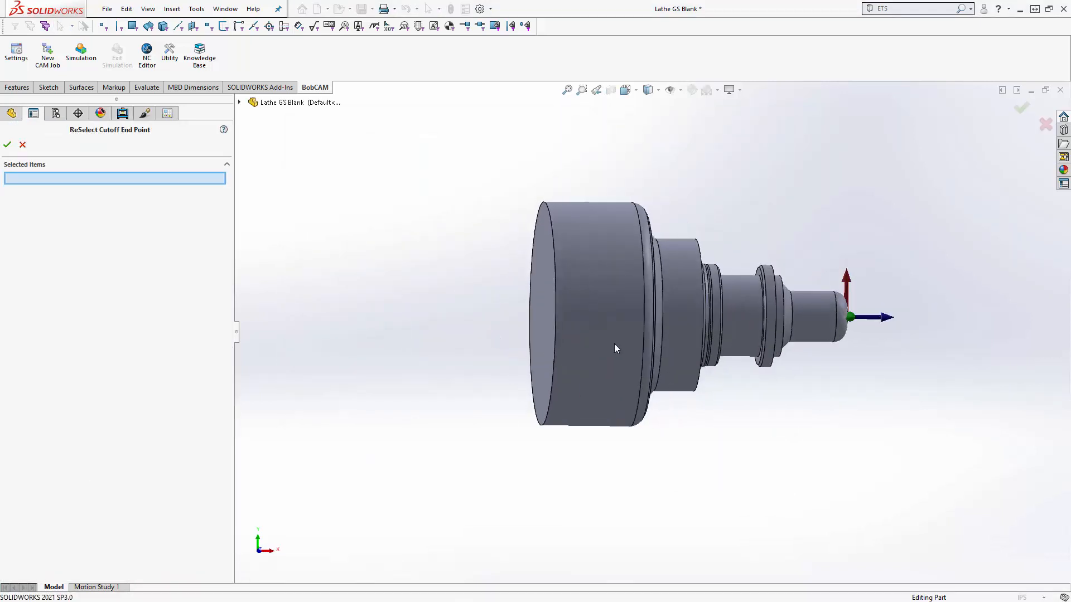
pyautogui.click(846, 319)
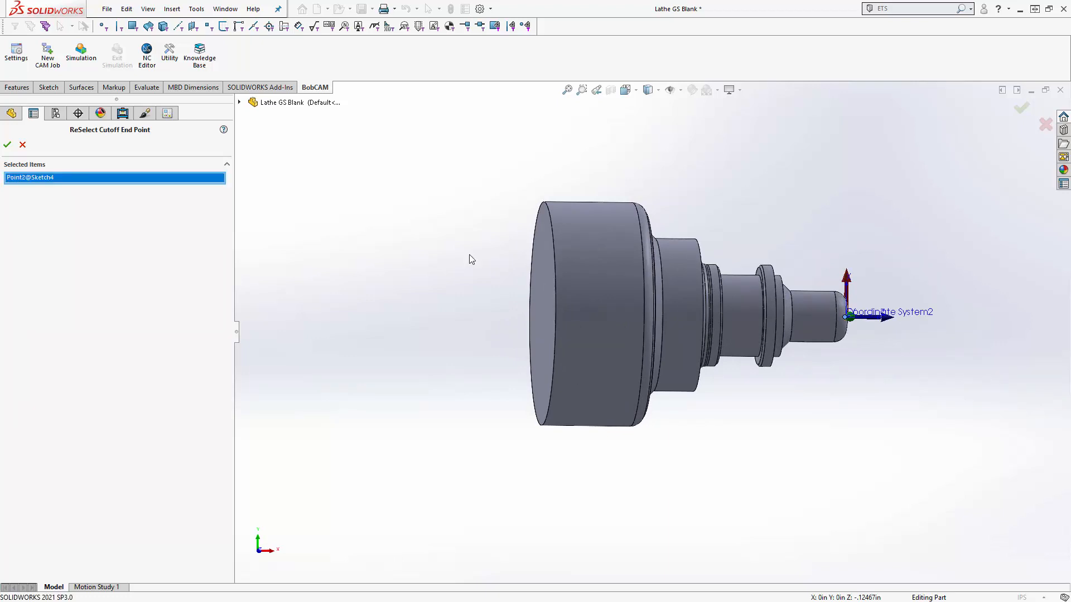
pyautogui.click(8, 145)
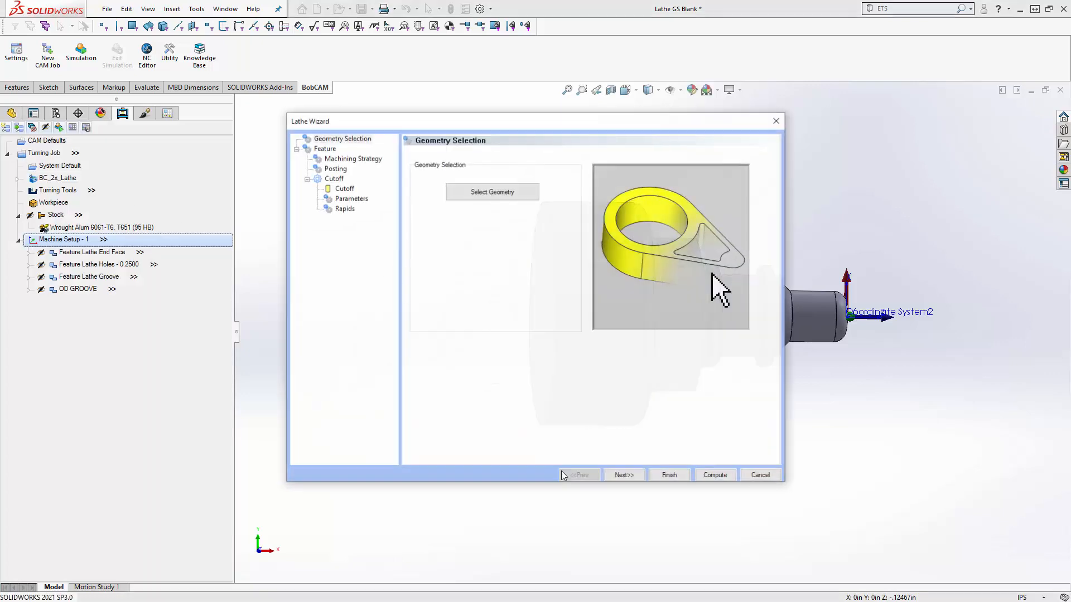
# Accept the cutoff's 0.2 rapid plane, From Stock top, Cutoff strategy and Separate Moves posting, and proceed to the tool settings
pyautogui.click(624, 475)
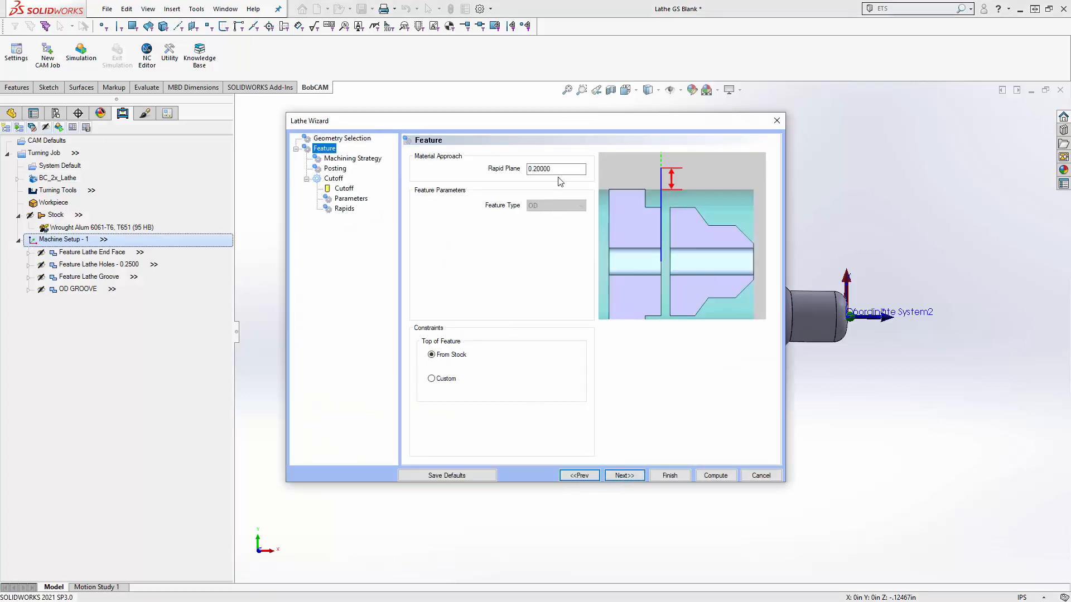
pyautogui.press('Tab')
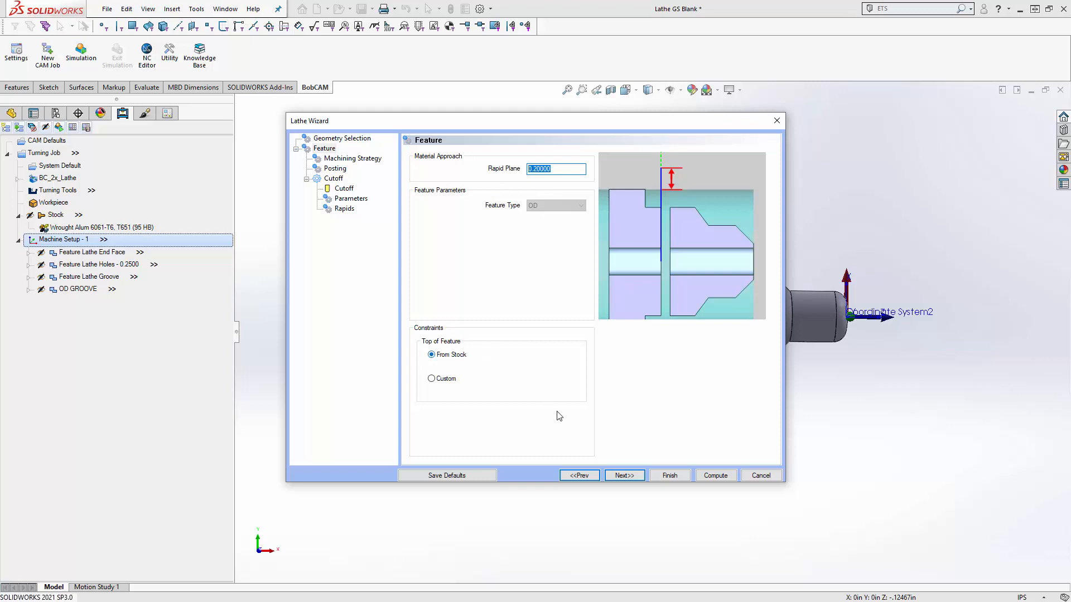
pyautogui.click(624, 475)
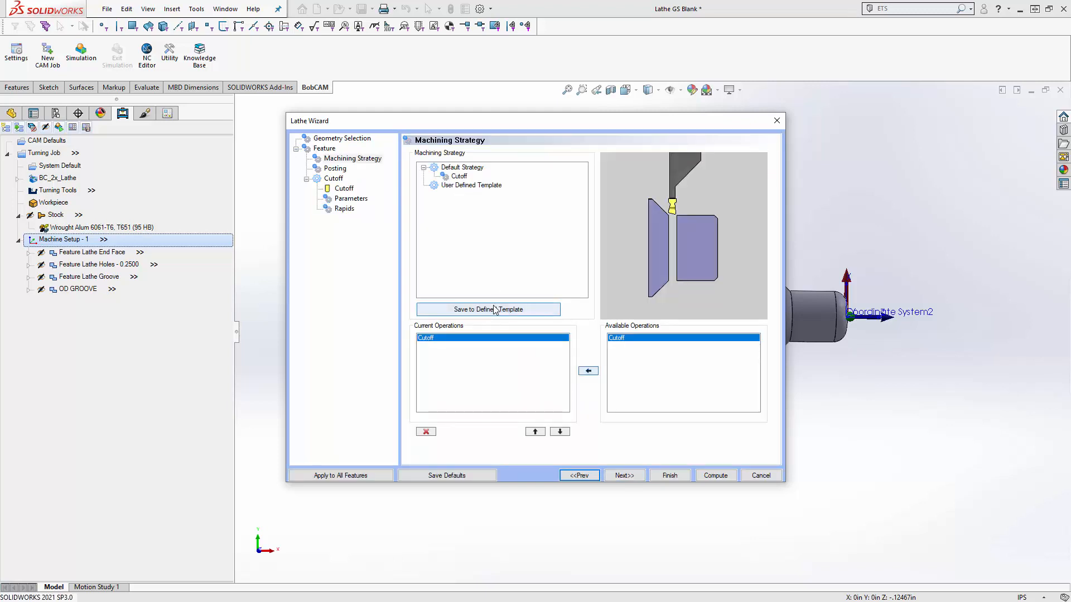
pyautogui.click(617, 474)
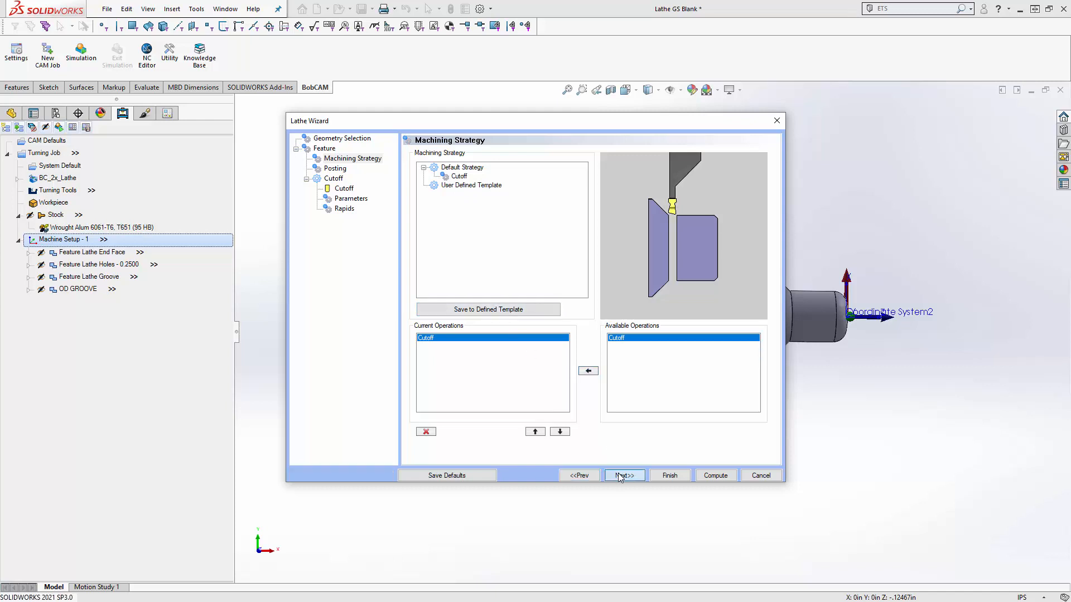
pyautogui.click(465, 175)
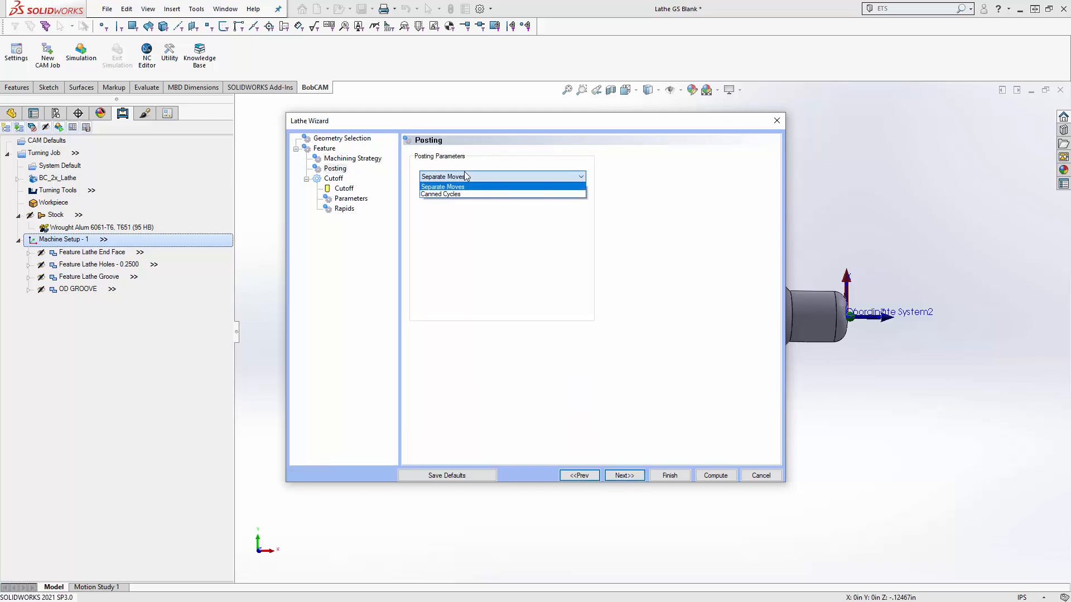
pyautogui.click(464, 173)
pyautogui.click(620, 475)
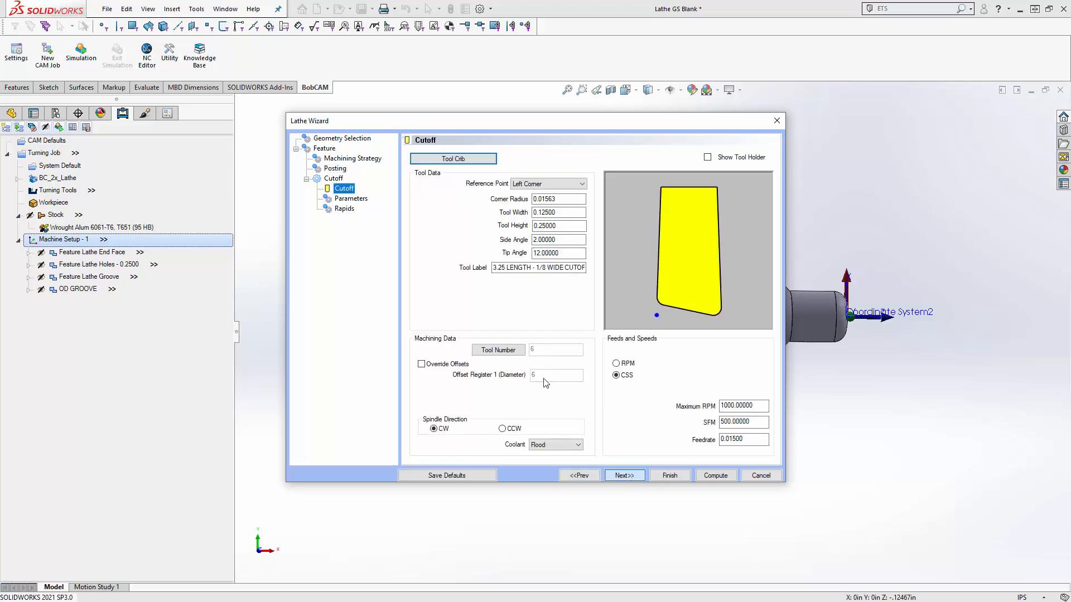
# Show the tool holder in the cutoff tool preview, keep the tool data, and proceed to the cutoff parameters
pyautogui.click(707, 156)
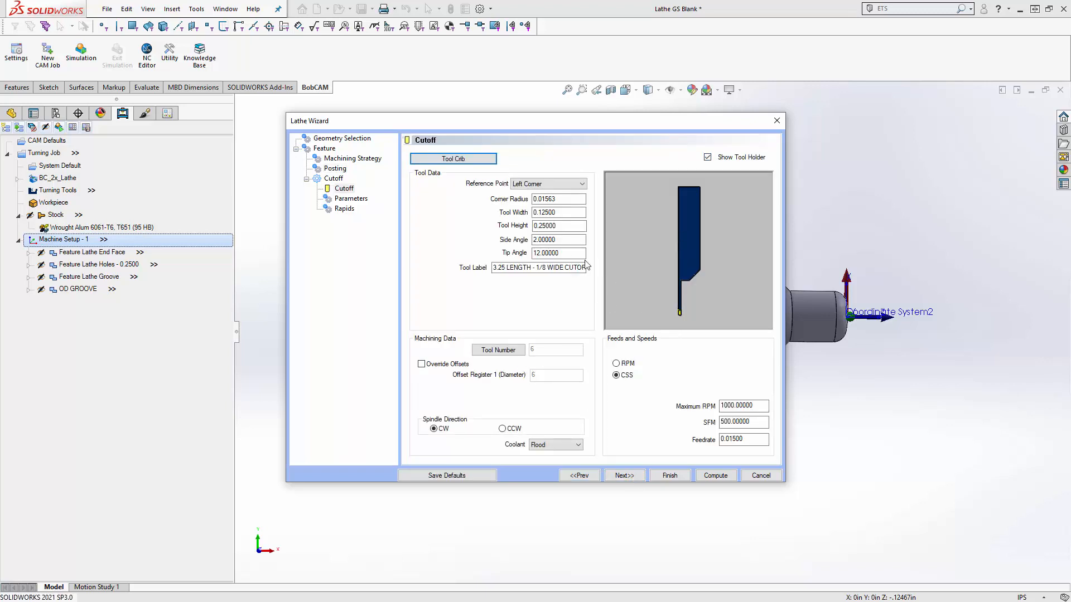
pyautogui.click(557, 225)
pyautogui.click(620, 475)
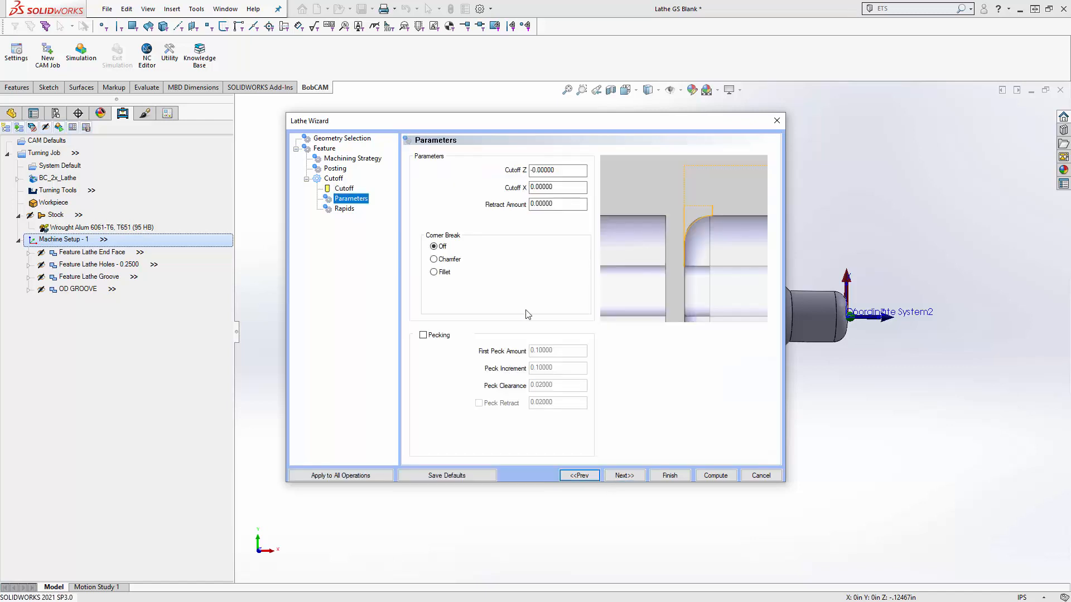
# Set Cutoff Z to -3
pyautogui.click(534, 170)
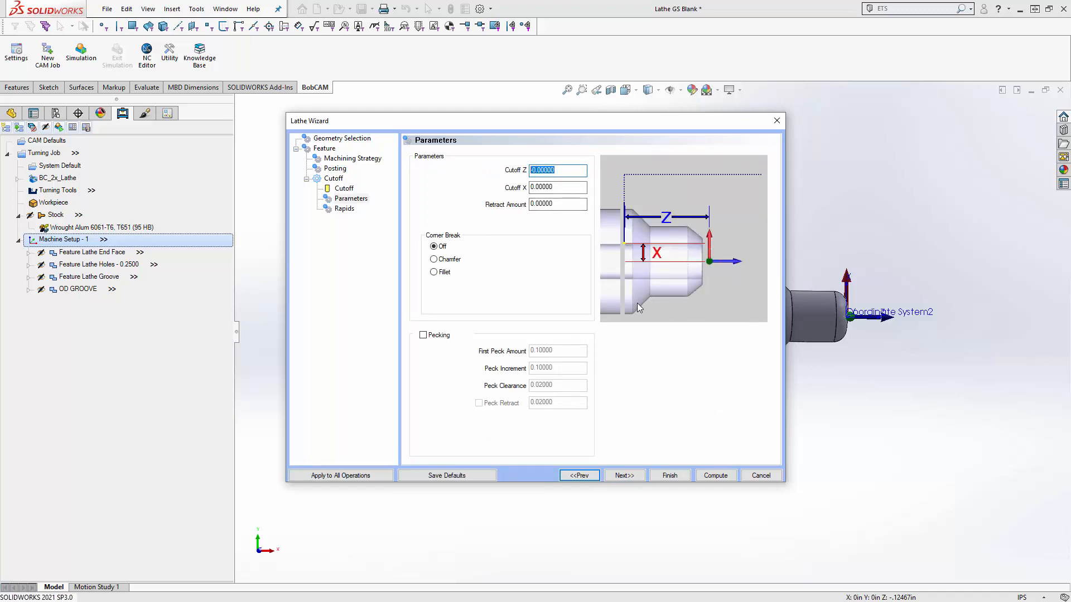
pyautogui.write('3')
pyautogui.moveTo(555, 172); pyautogui.dragTo(485, 170)
pyautogui.click(541, 187)
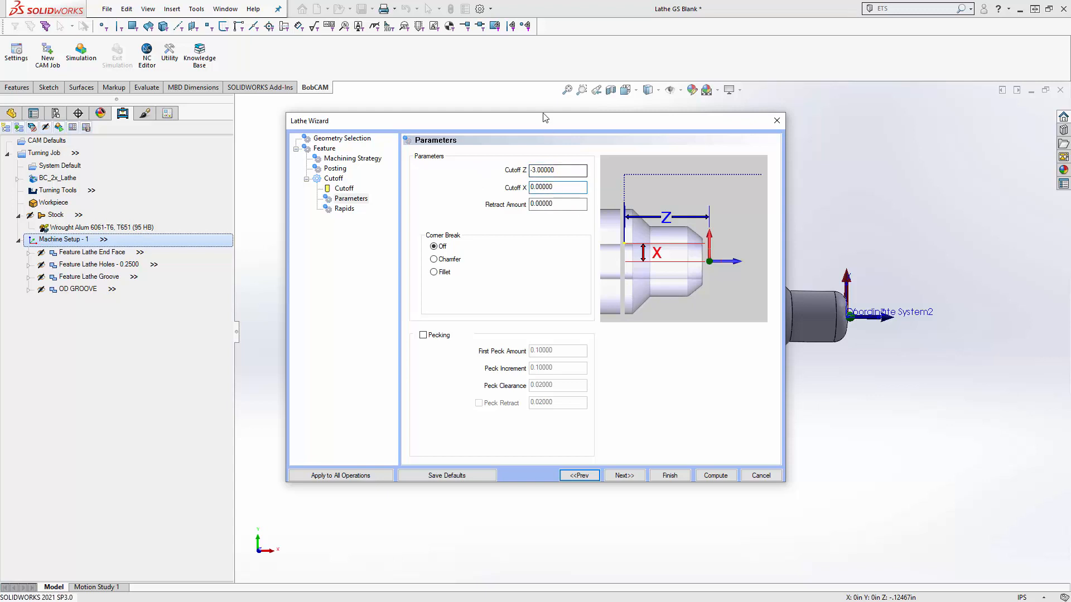
# Try a Cutoff X of 0.5 while viewing the part, and set it back to 0
pyautogui.moveTo(546, 118); pyautogui.dragTo(785, 158)
pyautogui.moveTo(673, 161); pyautogui.dragTo(765, 374)
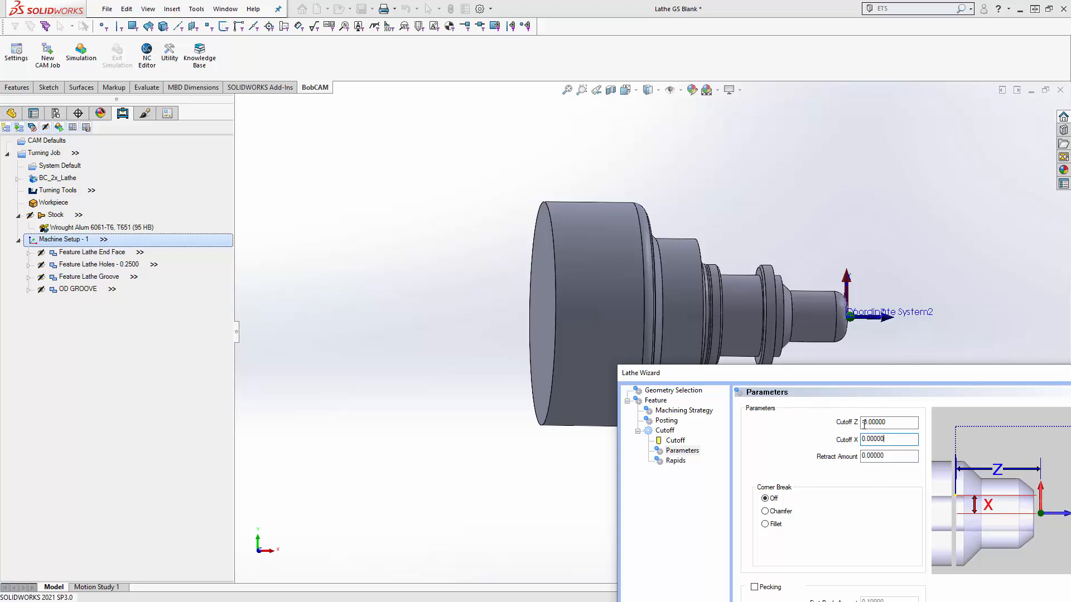
pyautogui.moveTo(885, 438); pyautogui.dragTo(818, 436)
pyautogui.write('.5')
pyautogui.moveTo(795, 380); pyautogui.dragTo(484, 163)
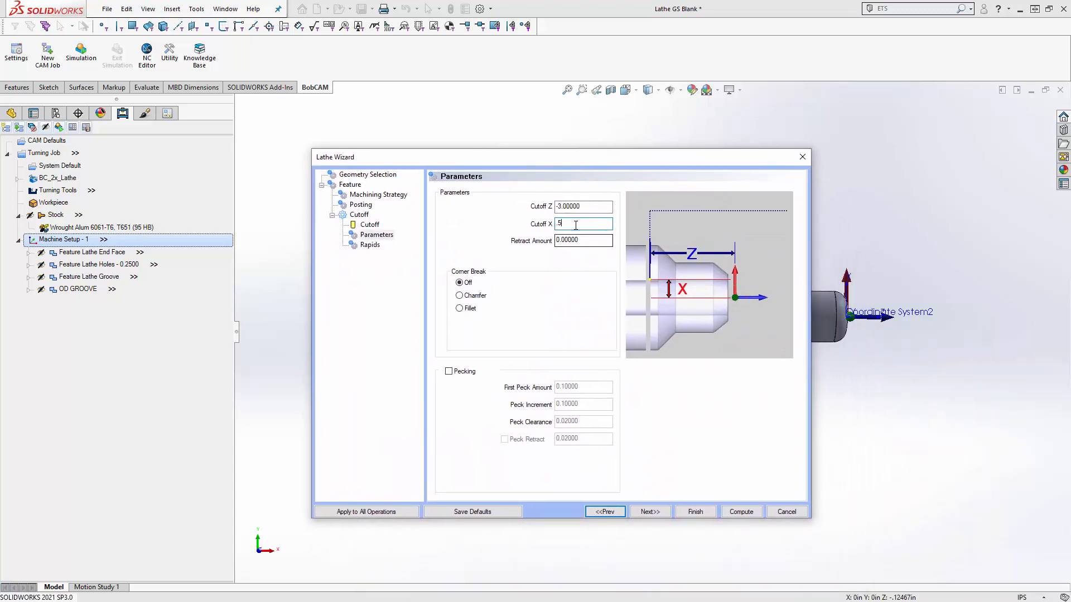
pyautogui.write('0')
pyautogui.click(593, 238)
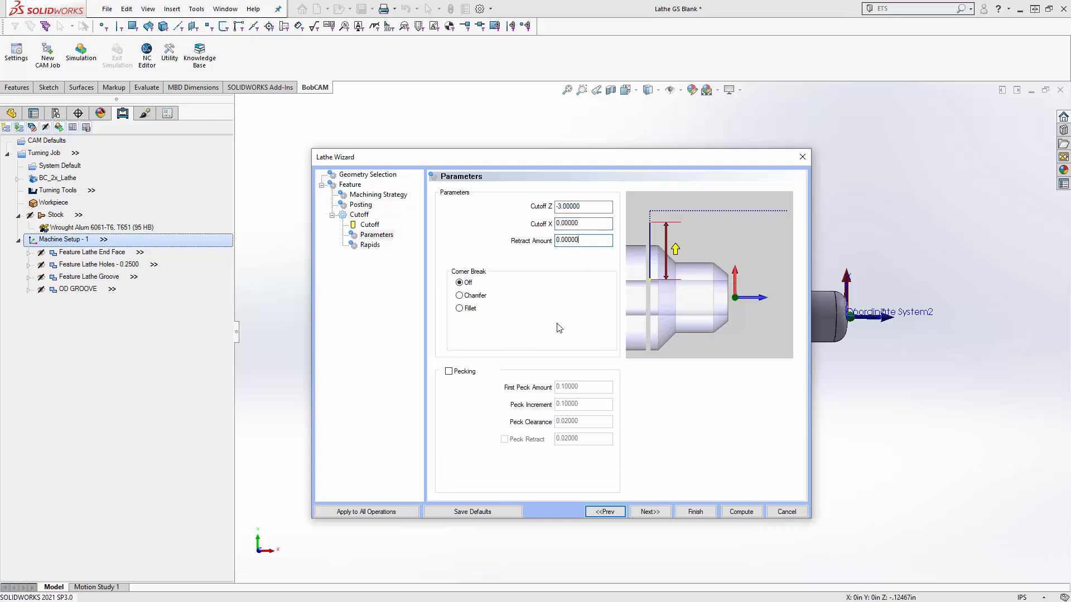
# Compare the Chamfer and Fillet corner breaks for the cutoff, and return Corner Break to Off
pyautogui.click(460, 286)
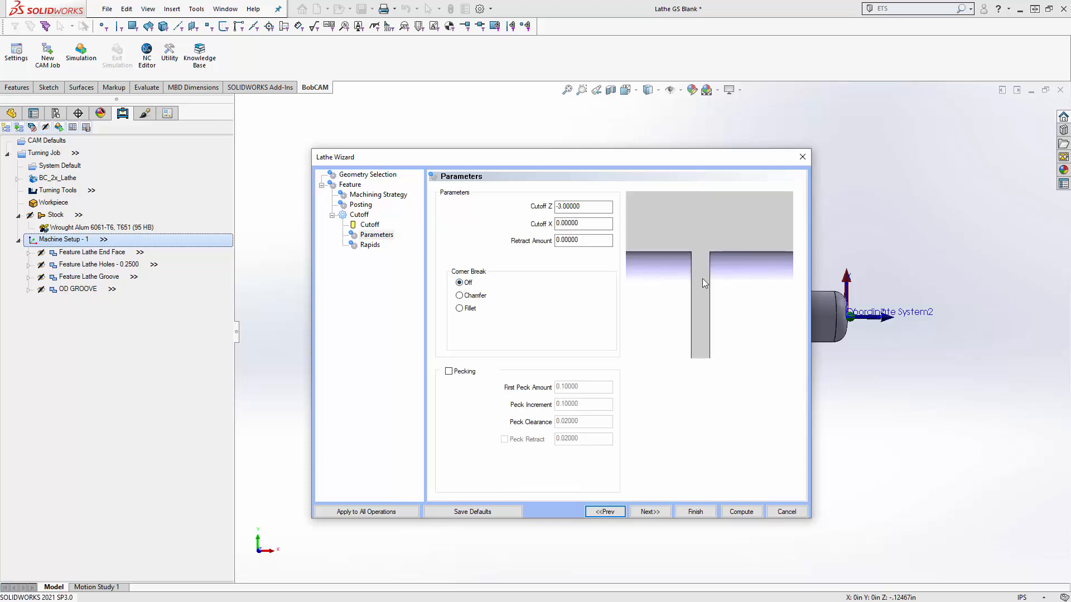
pyautogui.click(460, 296)
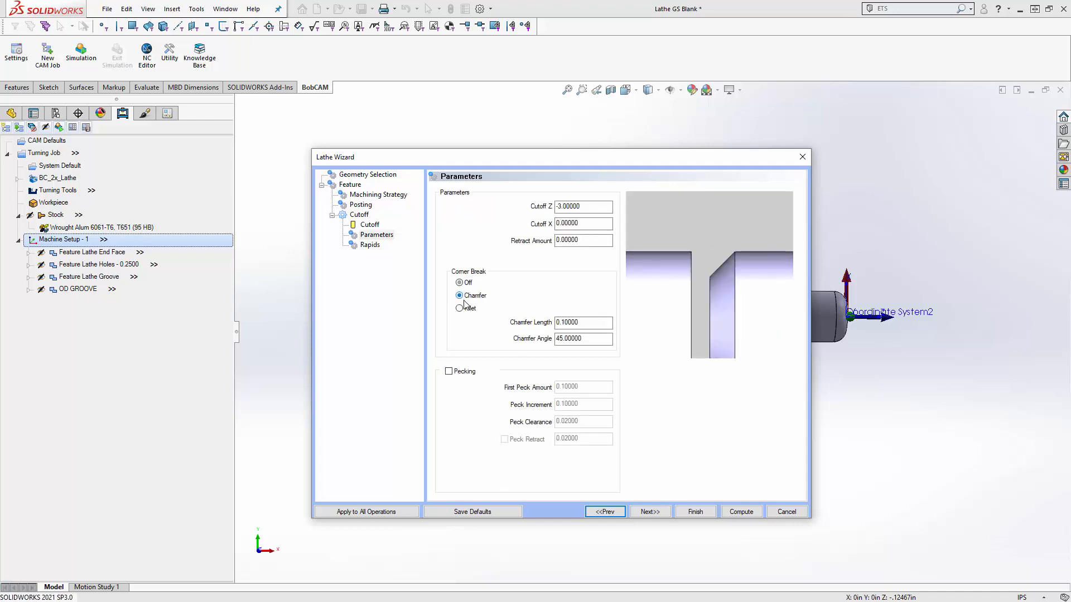
pyautogui.click(460, 309)
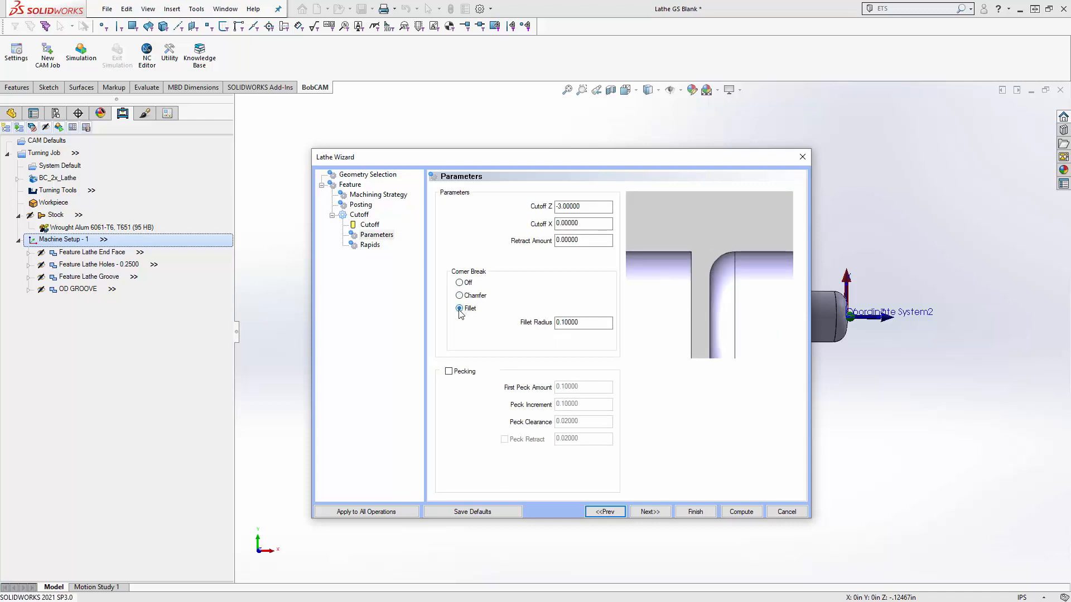
pyautogui.click(459, 283)
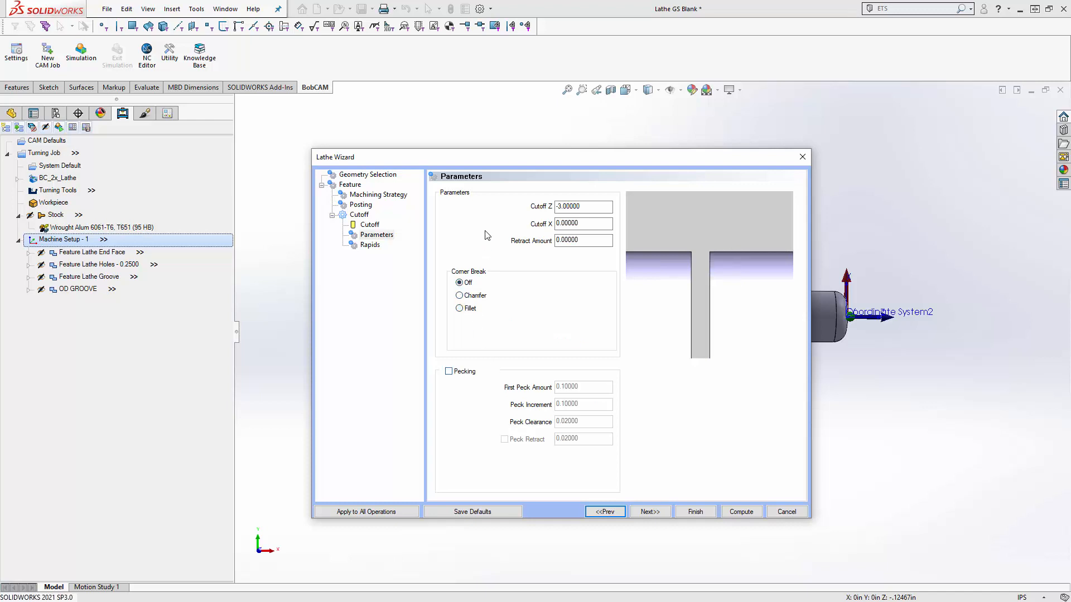
# Try out the Pecking and Peck Retract options for the cutoff, and switch both back off
pyautogui.click(449, 373)
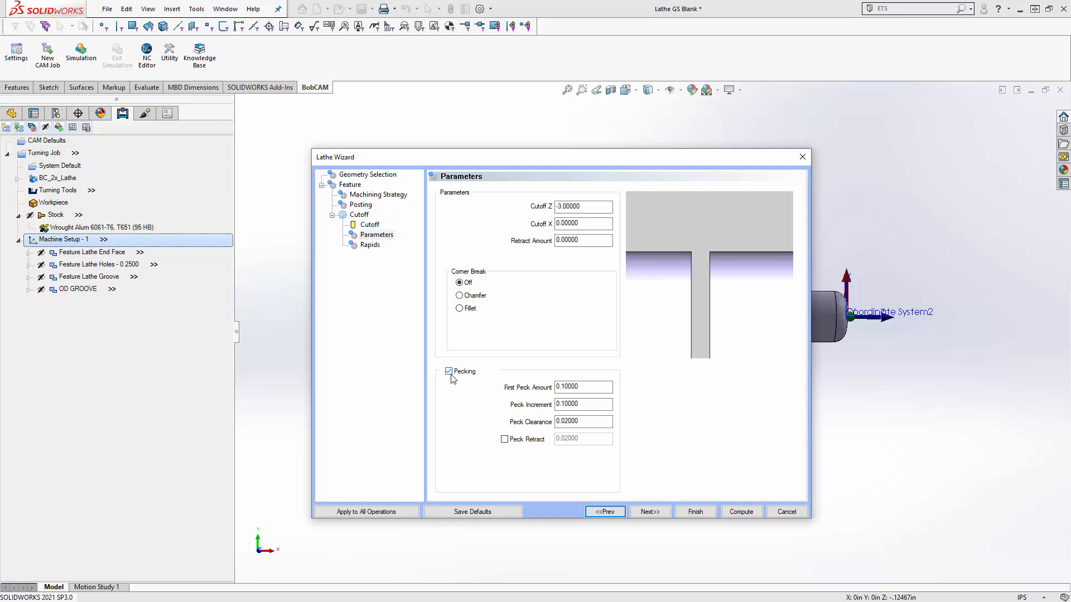
pyautogui.click(588, 385)
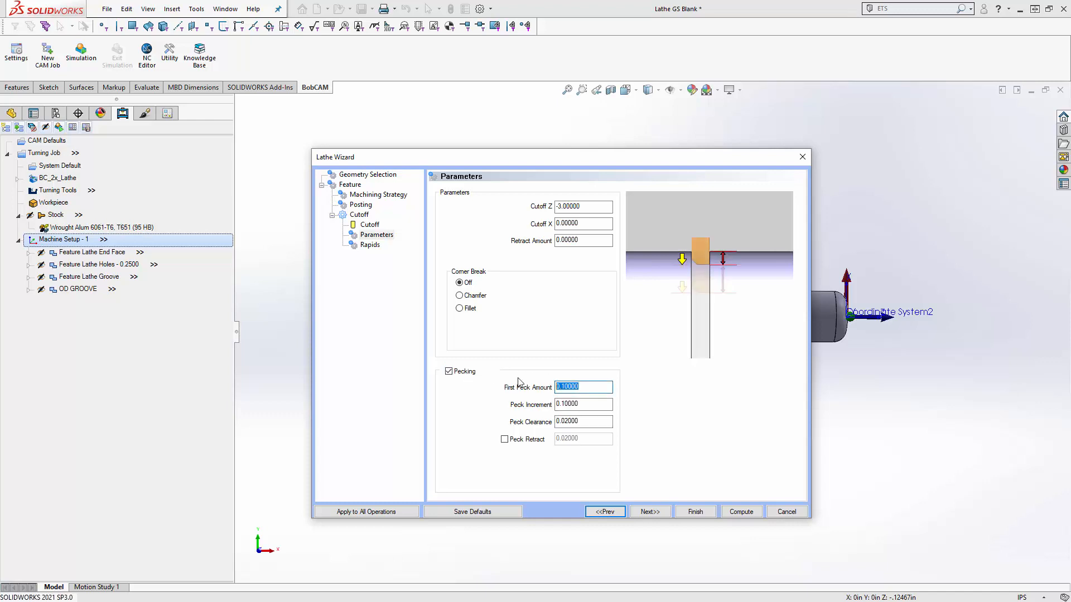
pyautogui.click(582, 403)
pyautogui.press('Tab')
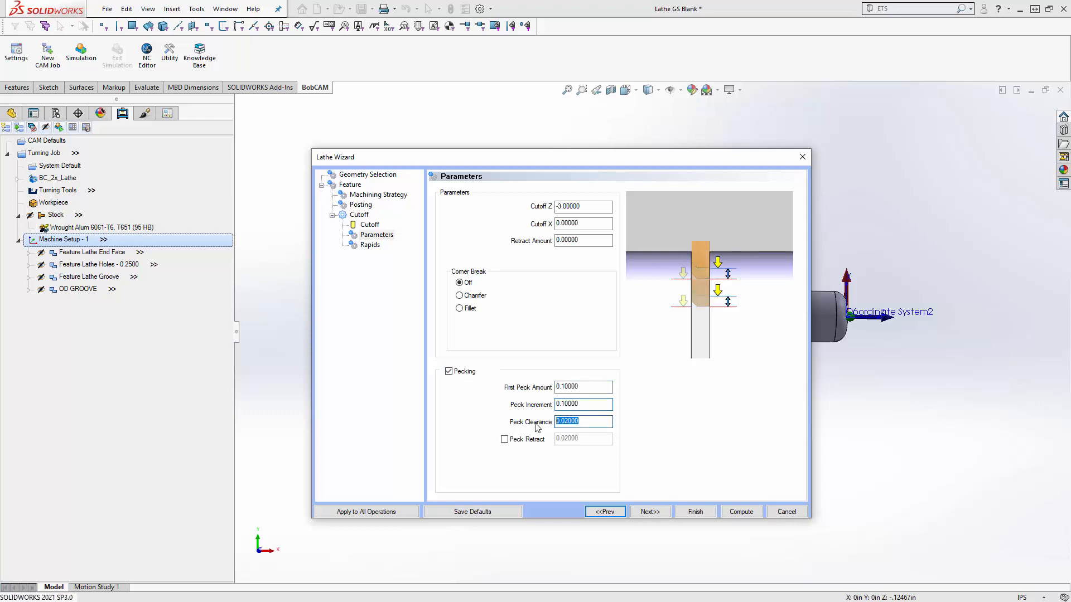
pyautogui.click(504, 440)
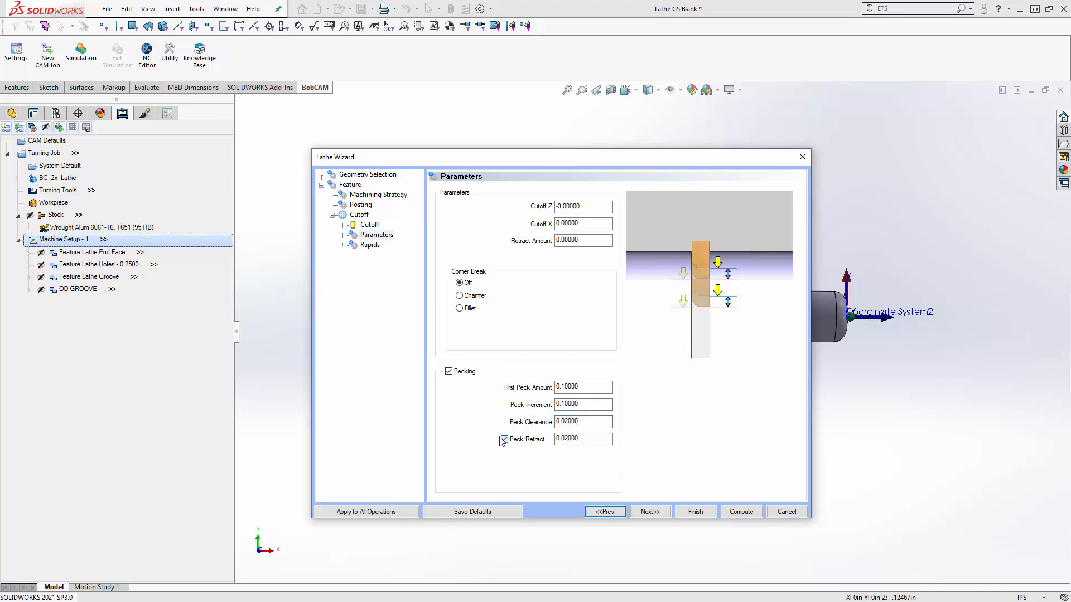
pyautogui.click(503, 439)
pyautogui.click(449, 371)
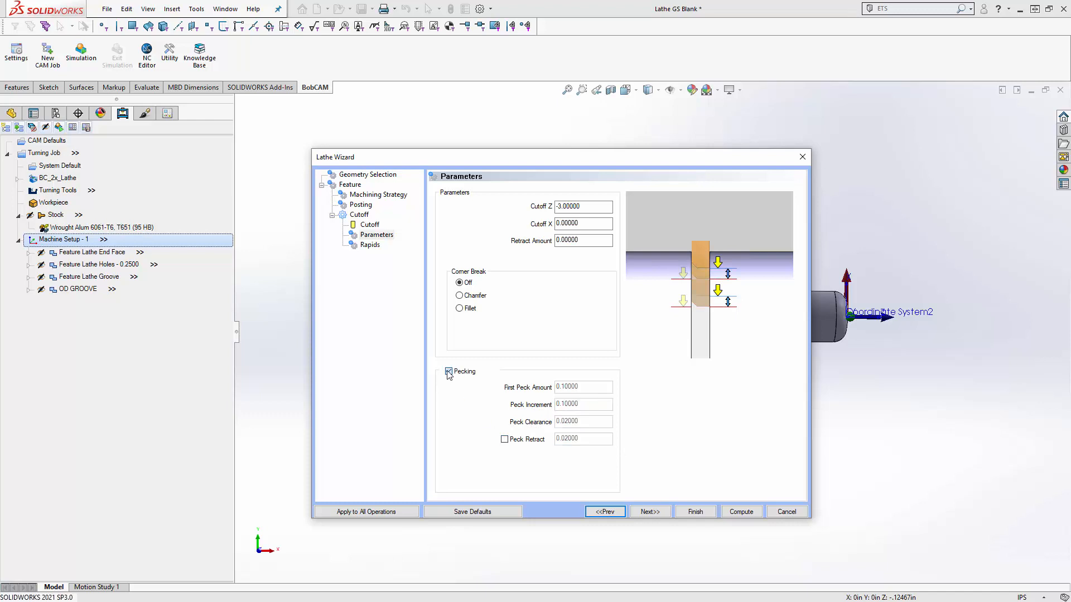
# Keep the default rapid approach and exit, compute the cutoff toolpath, and look at it on the part
pyautogui.click(648, 512)
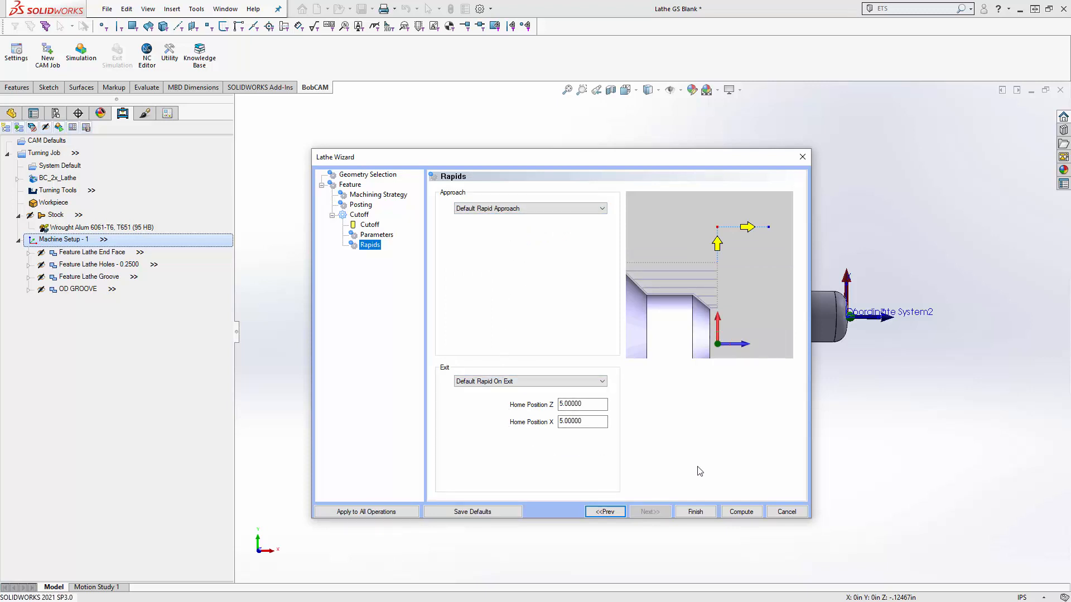
pyautogui.click(741, 511)
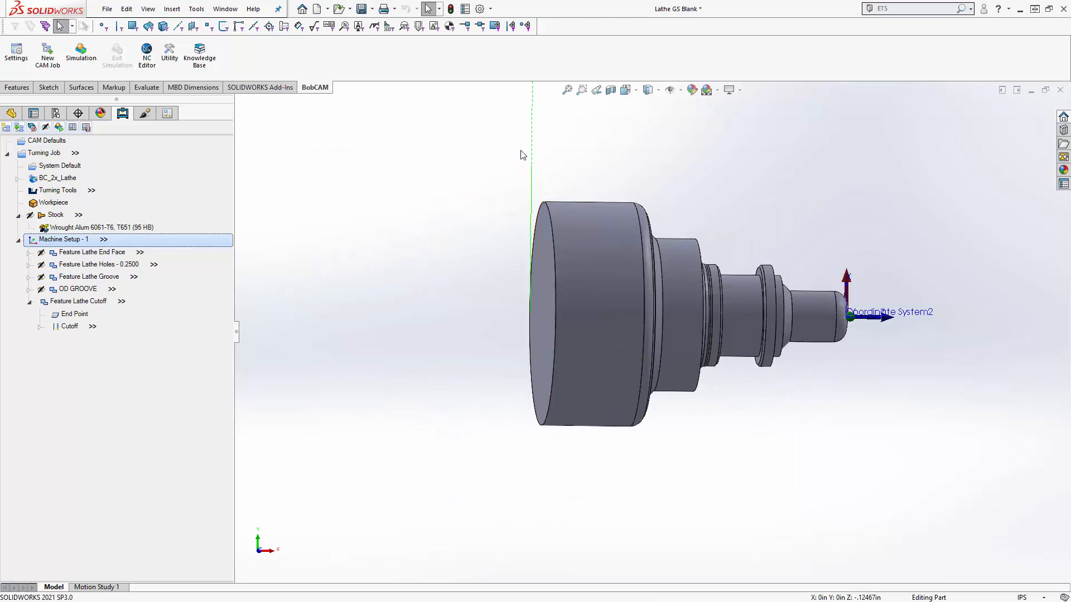
pyautogui.moveTo(580, 329); pyautogui.dragTo(546, 322, button='middle')
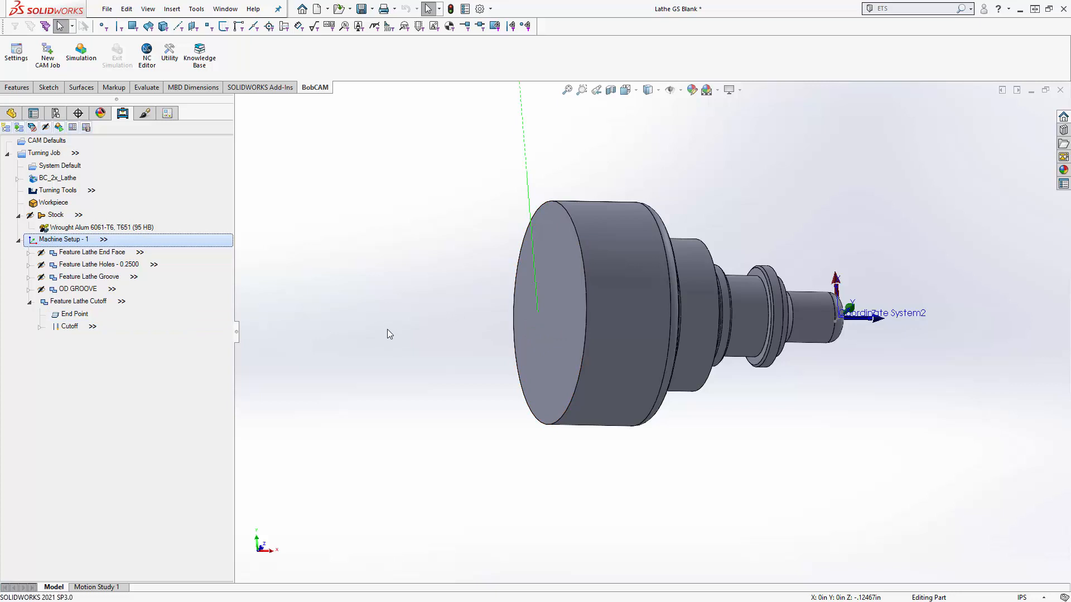
pyautogui.hotkey('ctrl', '1')
# Run the machining simulation of the whole turning job through the final cutoff
pyautogui.click(80, 54)
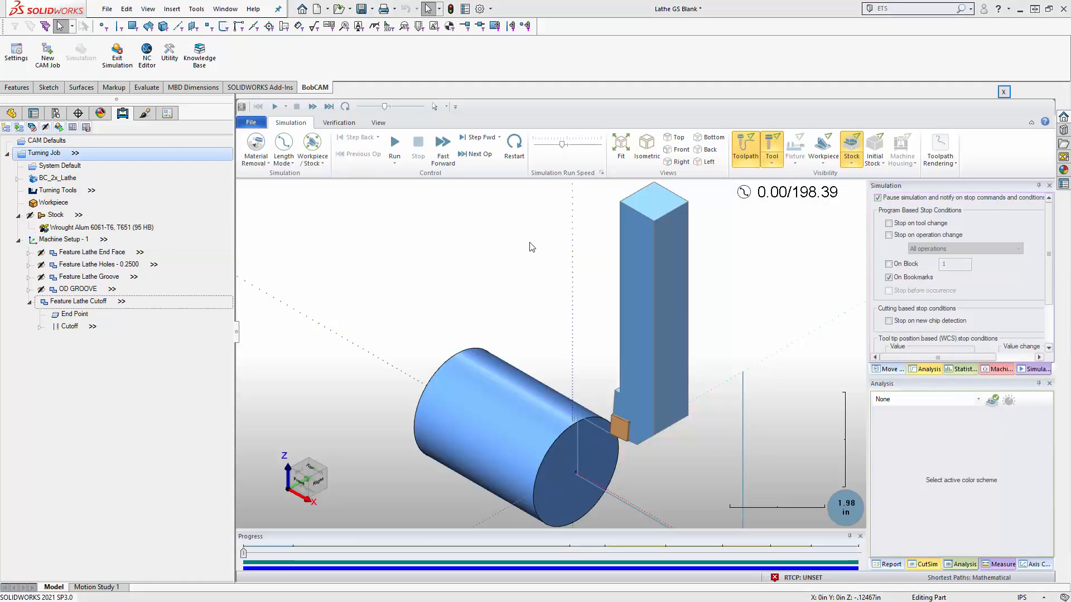
pyautogui.click(394, 146)
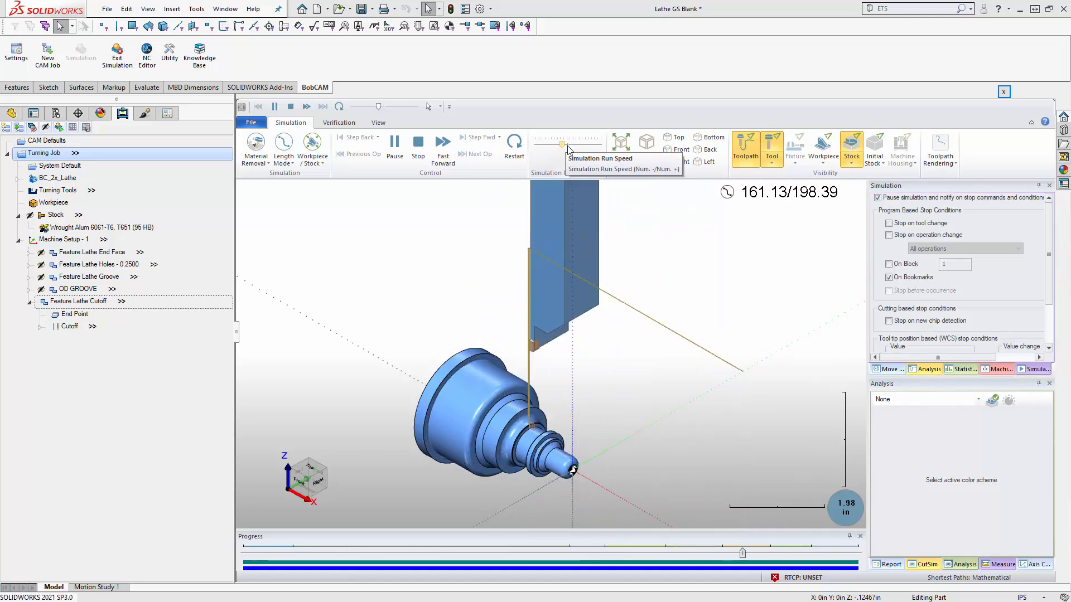
pyautogui.moveTo(576, 417); pyautogui.dragTo(598, 427, button='middle')
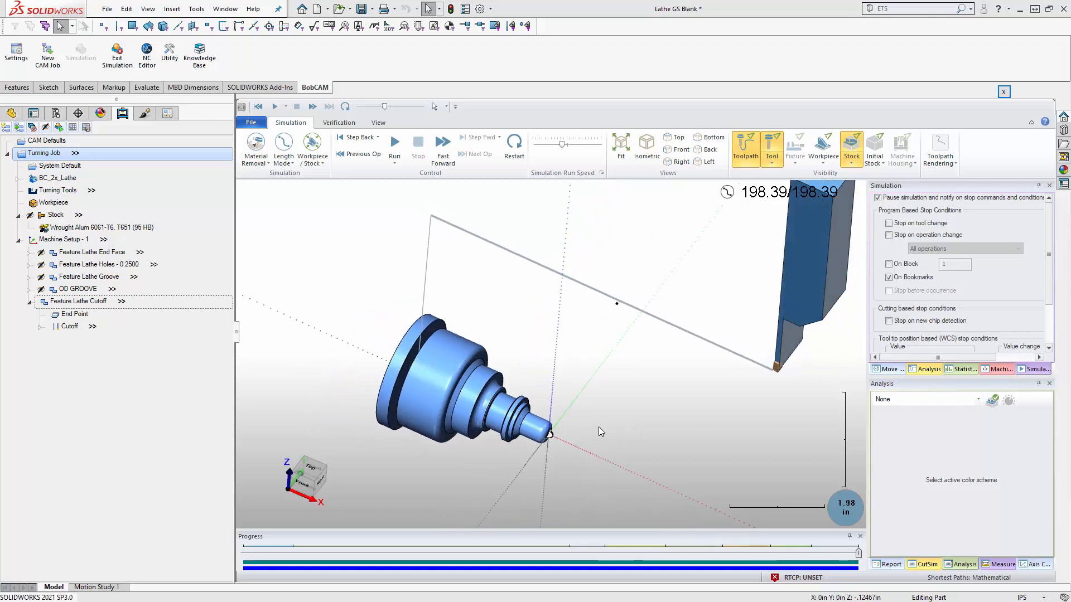
# Display the workpiece together with the cut stock, examine the simulated part up close, and exit the simulation
pyautogui.click(821, 146)
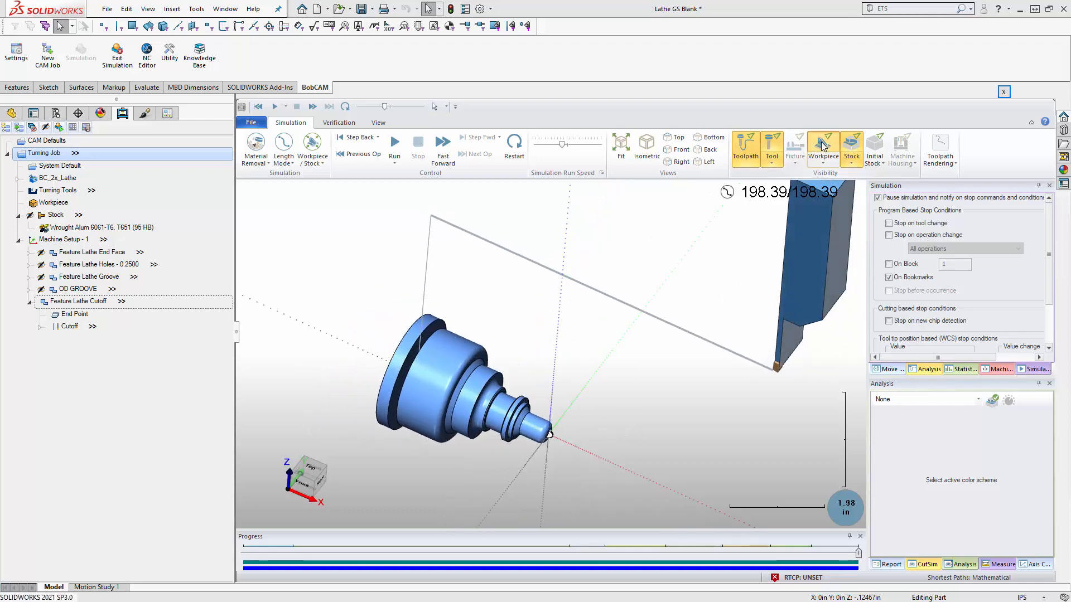
pyautogui.scroll(2, 483, 442)
pyautogui.moveTo(521, 405); pyautogui.dragTo(565, 376, button='middle')
pyautogui.scroll(-2, 565, 376)
pyautogui.scroll(2, 566, 375)
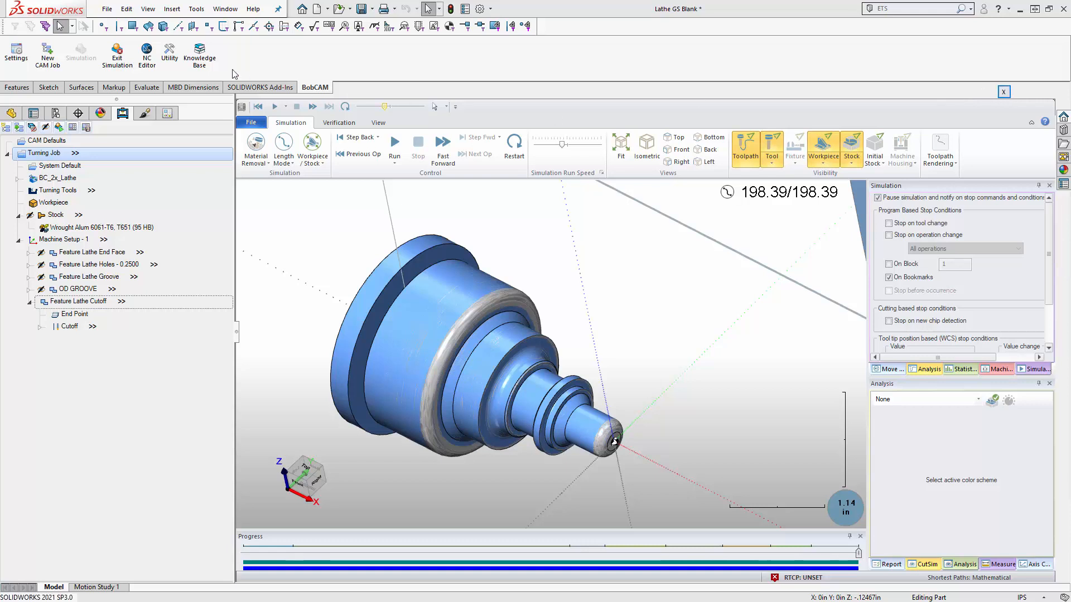
pyautogui.click(117, 61)
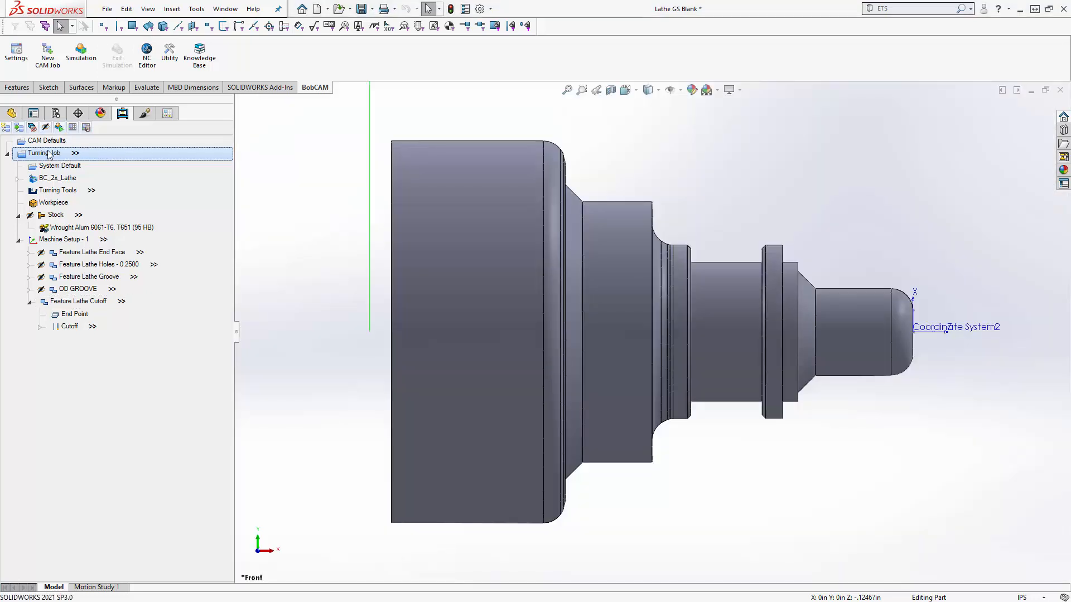
# Reset the turning job's machining order to Individual Feature and accept the new operation order
pyautogui.rightClick(49, 154)
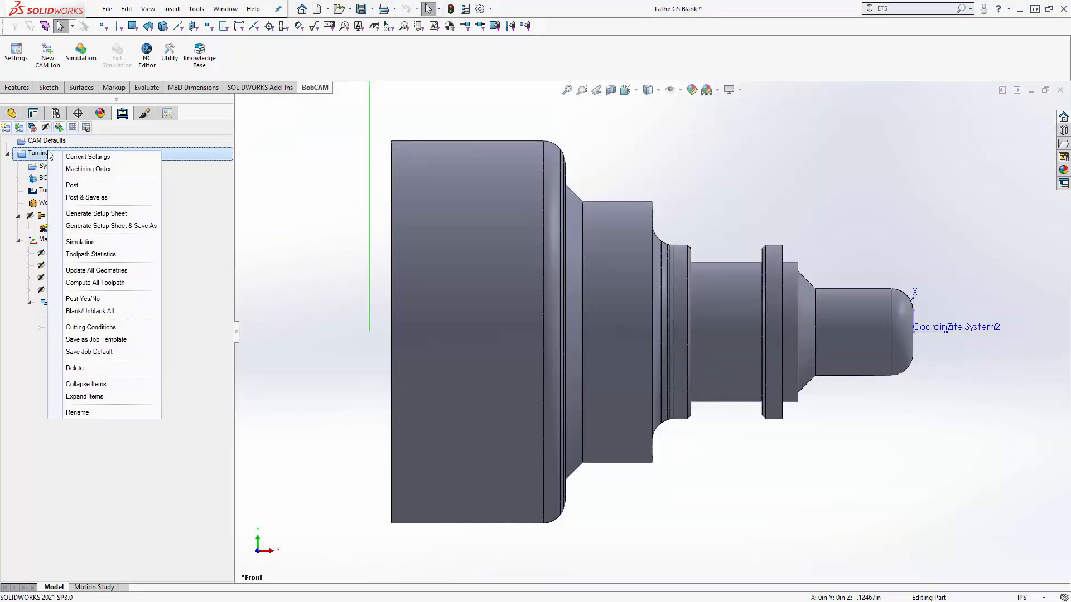
pyautogui.click(84, 169)
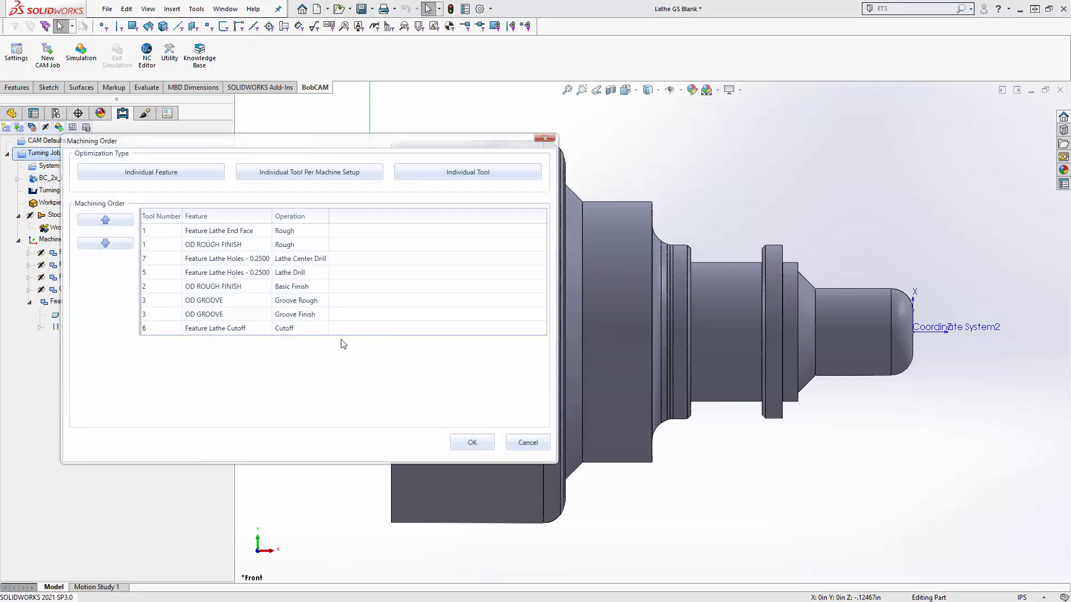
pyautogui.click(164, 172)
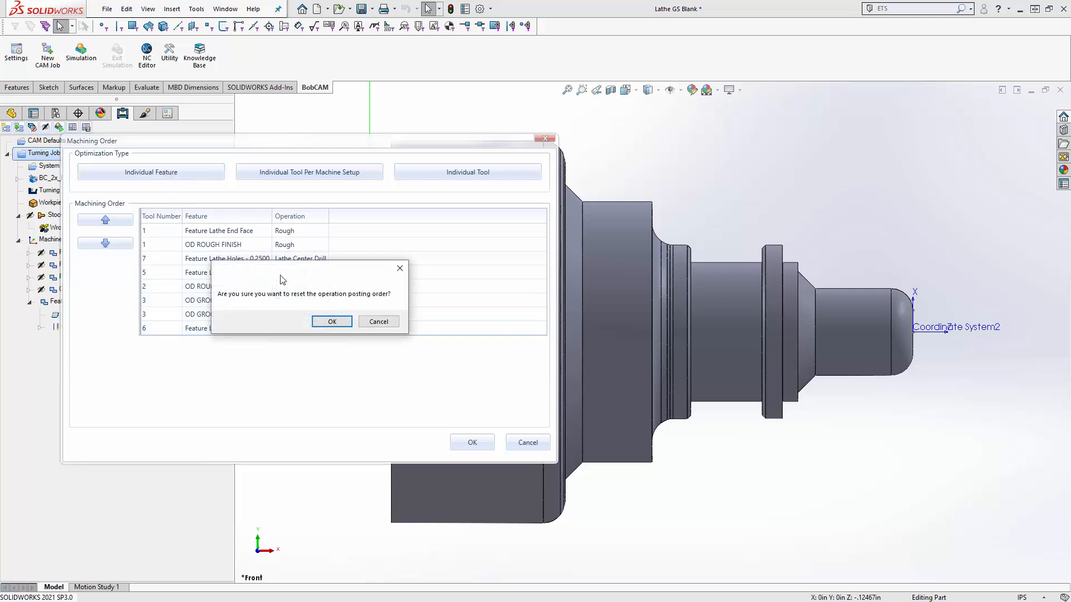
pyautogui.click(335, 318)
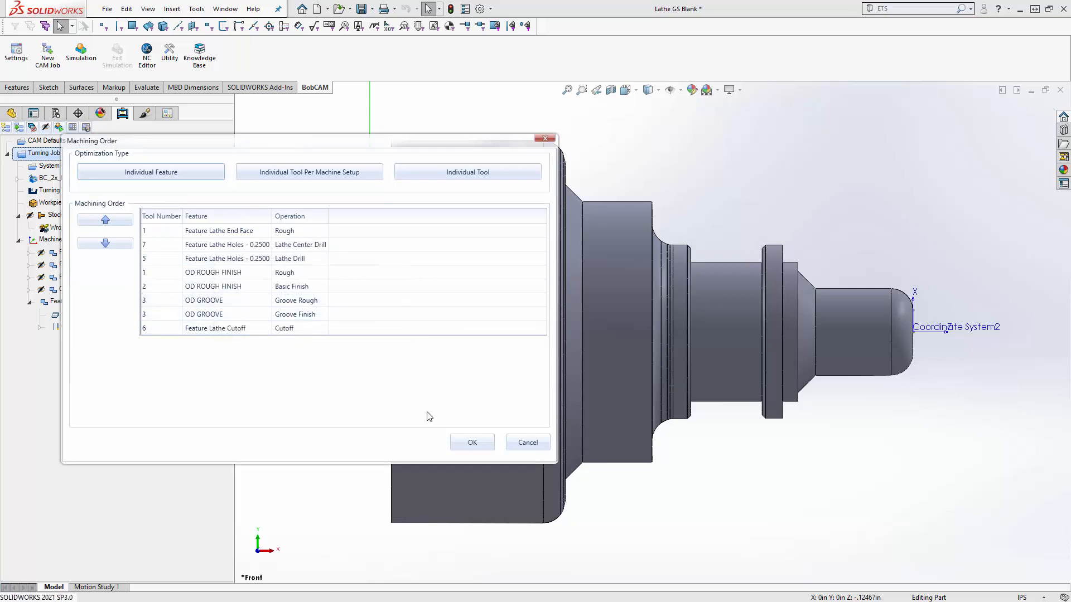
pyautogui.click(480, 440)
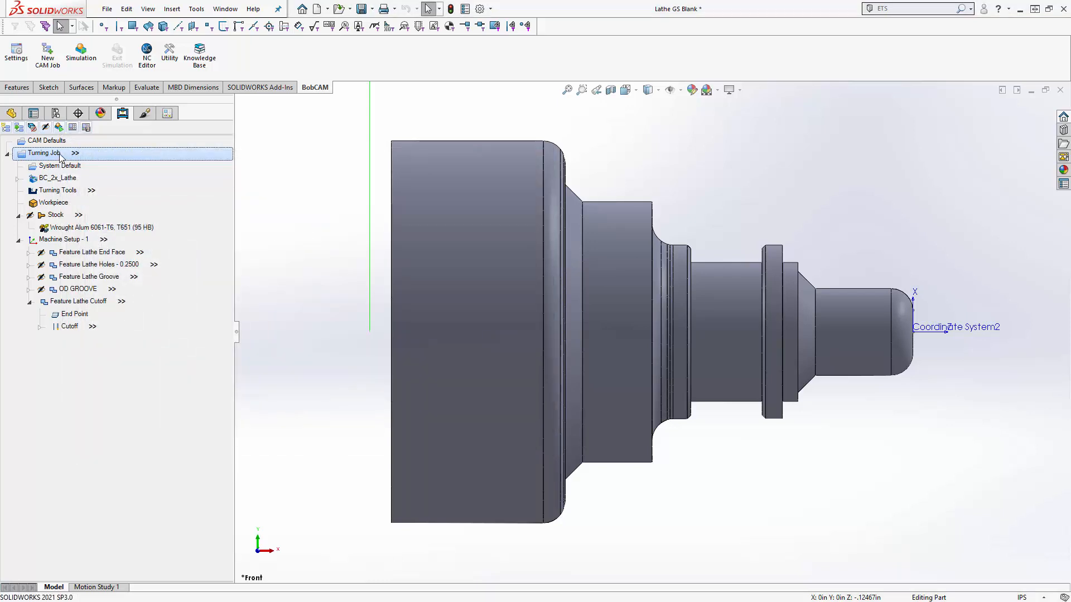
# Post the turning job to generate its NC code
pyautogui.rightClick(59, 156)
pyautogui.click(76, 189)
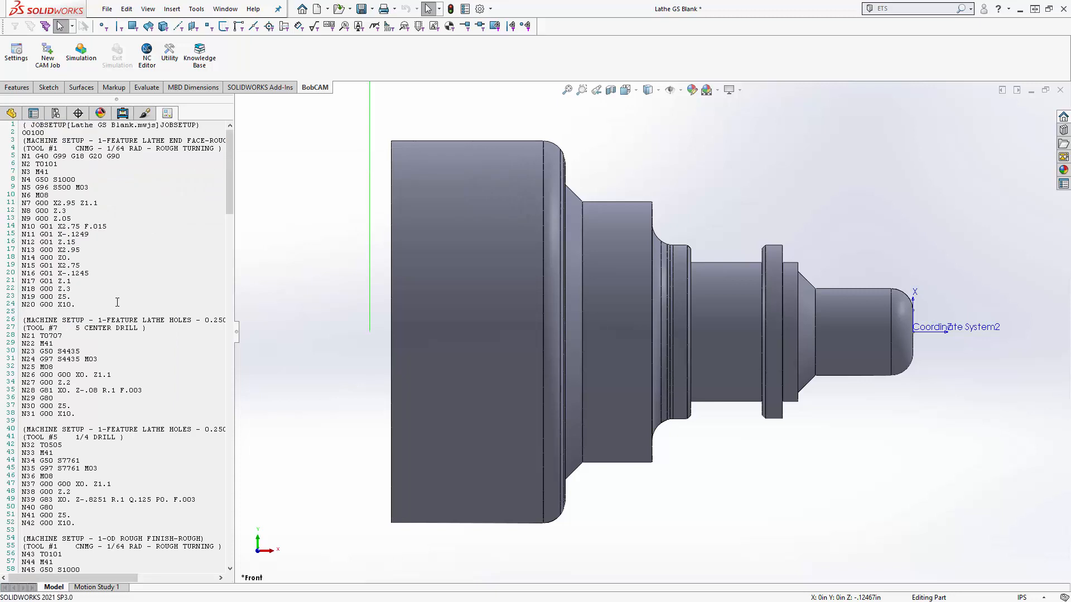